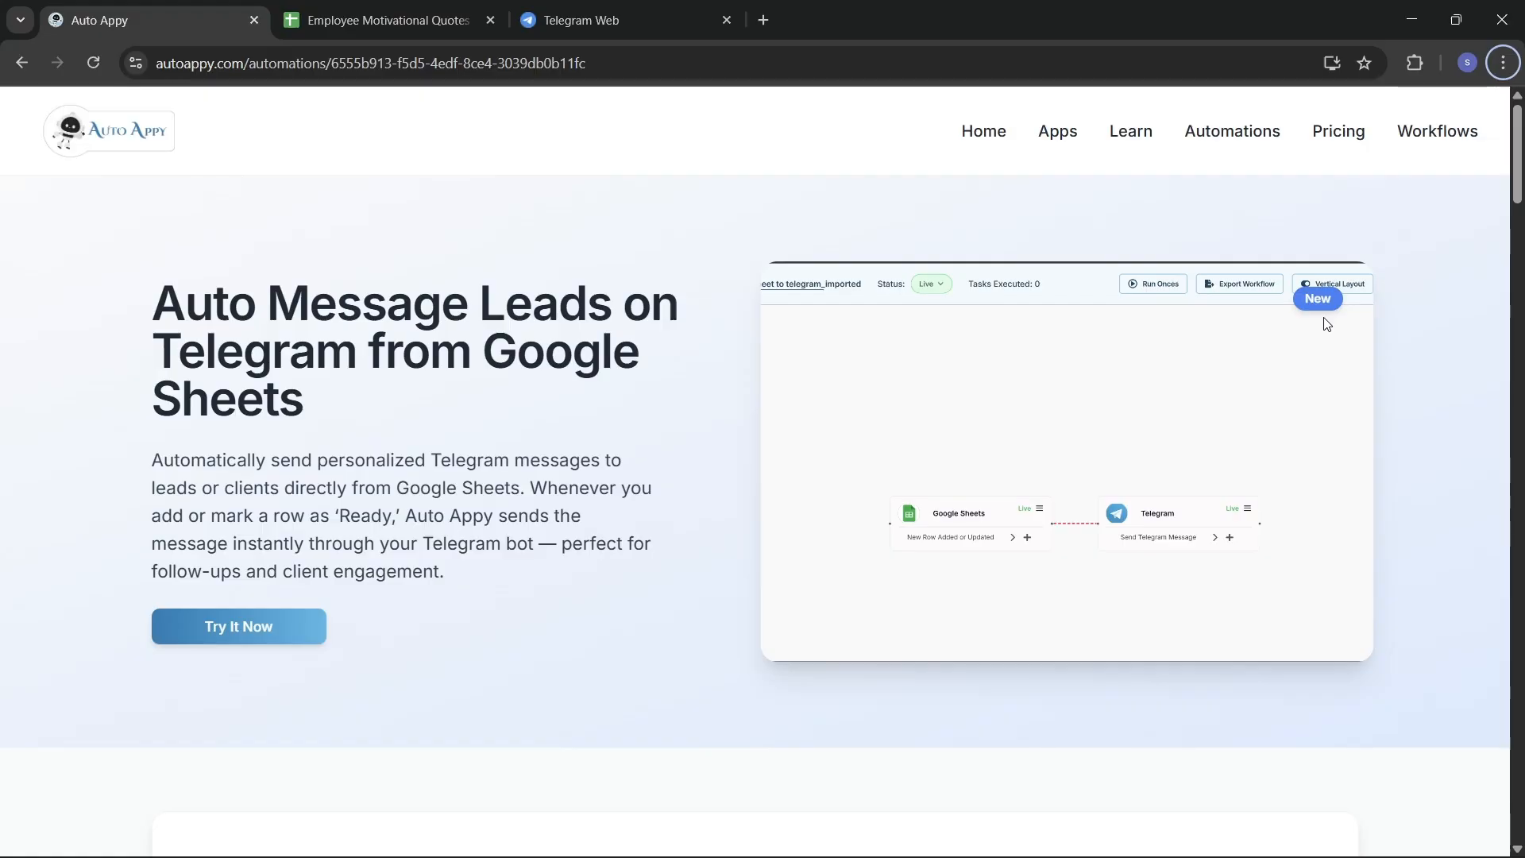
Open the Auto Appy home page and examine its connectable apps, automation templates and pricing plans
{"action": "scroll", "coordinate": [1309, 367], "scroll_direction": "down", "scroll_amount": 3}
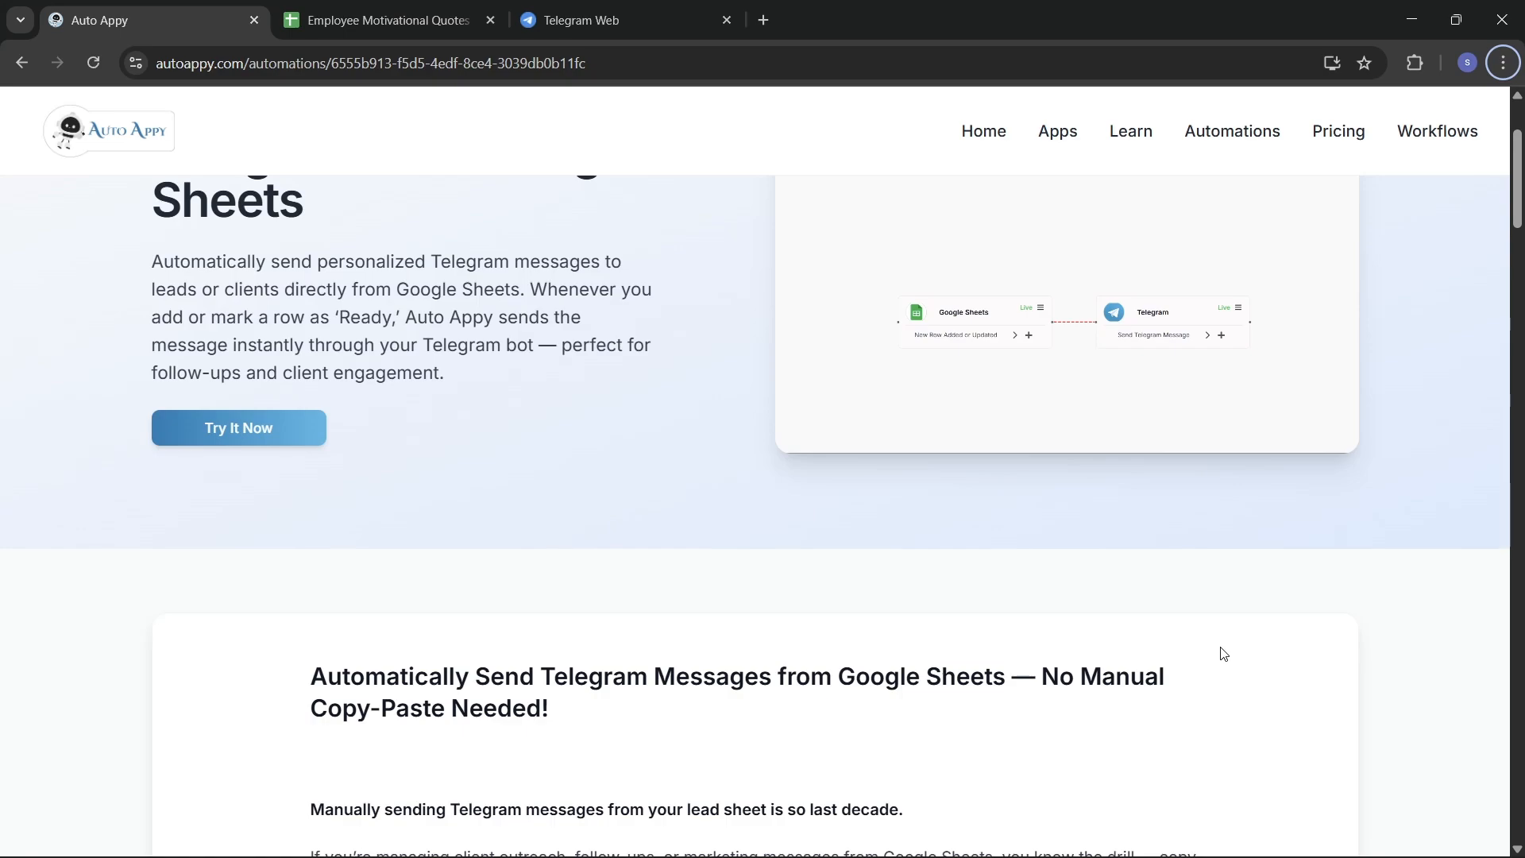
{"action": "scroll", "coordinate": [1222, 641], "scroll_direction": "up", "scroll_amount": 3}
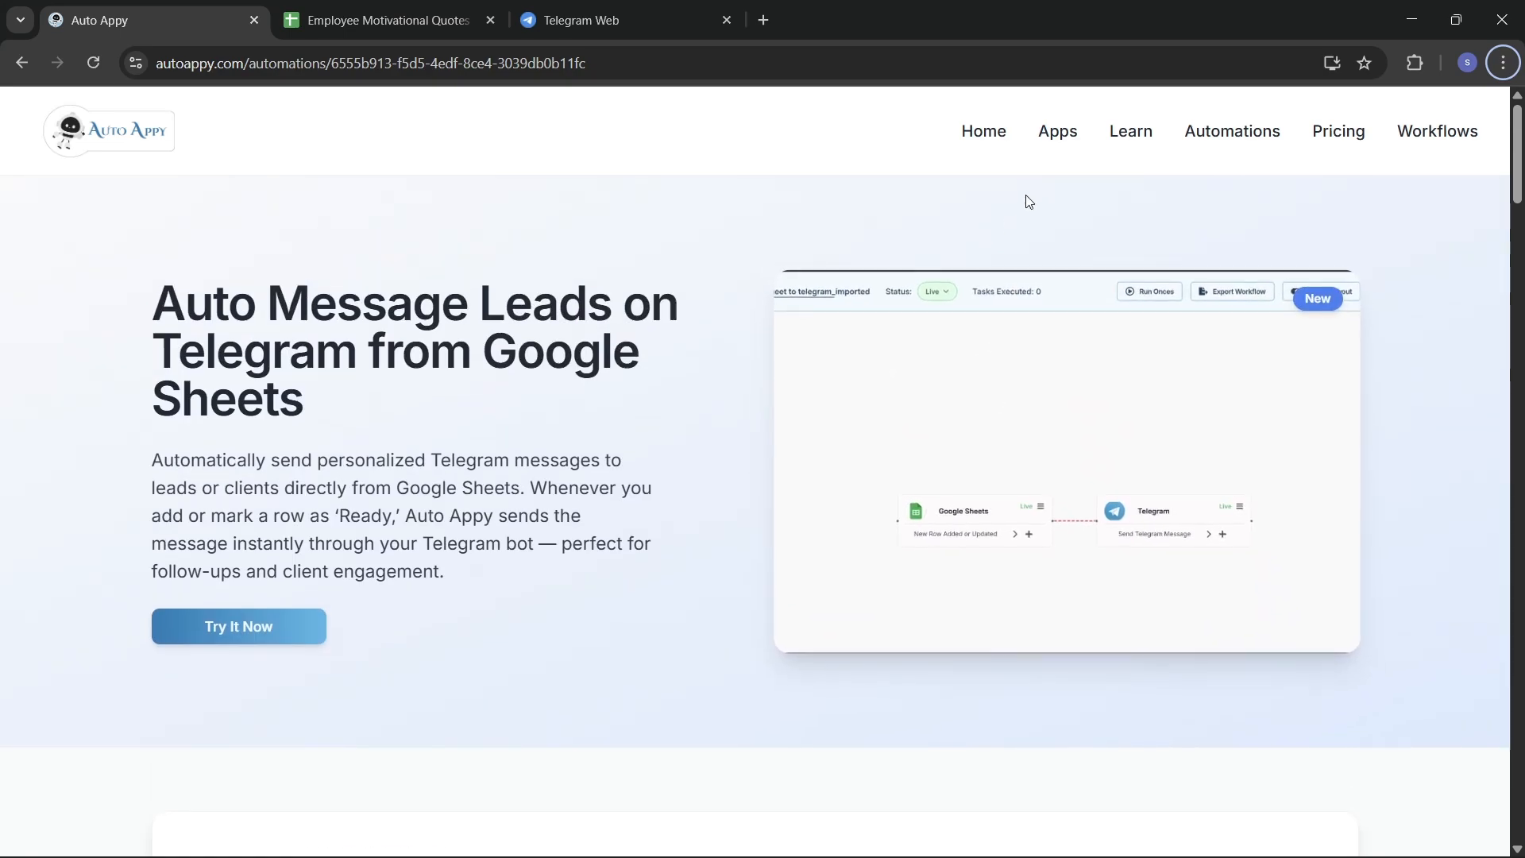
{"action": "left_click", "coordinate": [981, 132]}
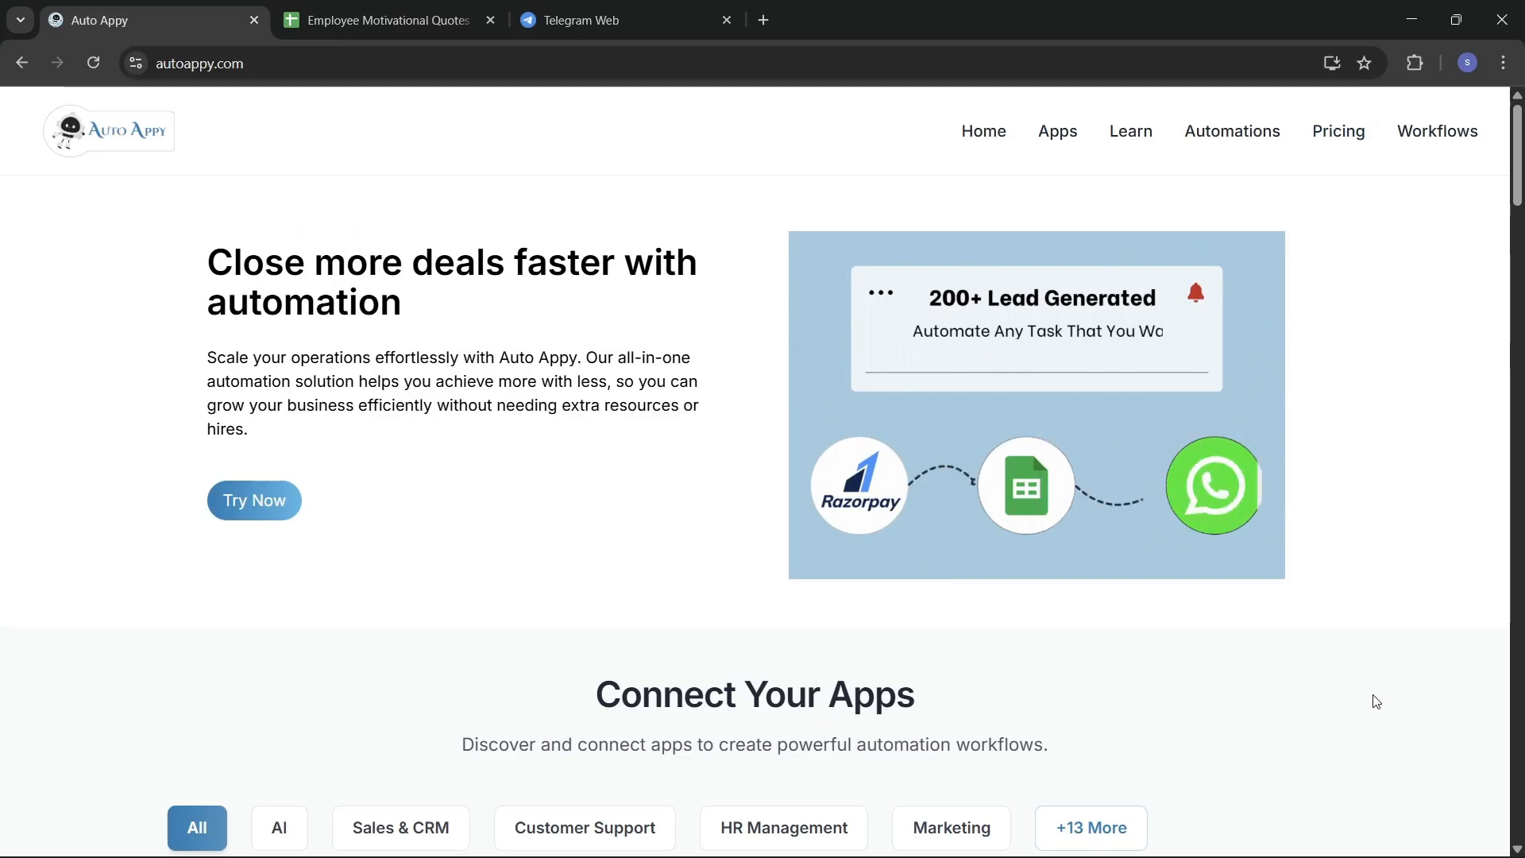
{"action": "scroll", "coordinate": [1346, 683], "scroll_direction": "down", "scroll_amount": 5}
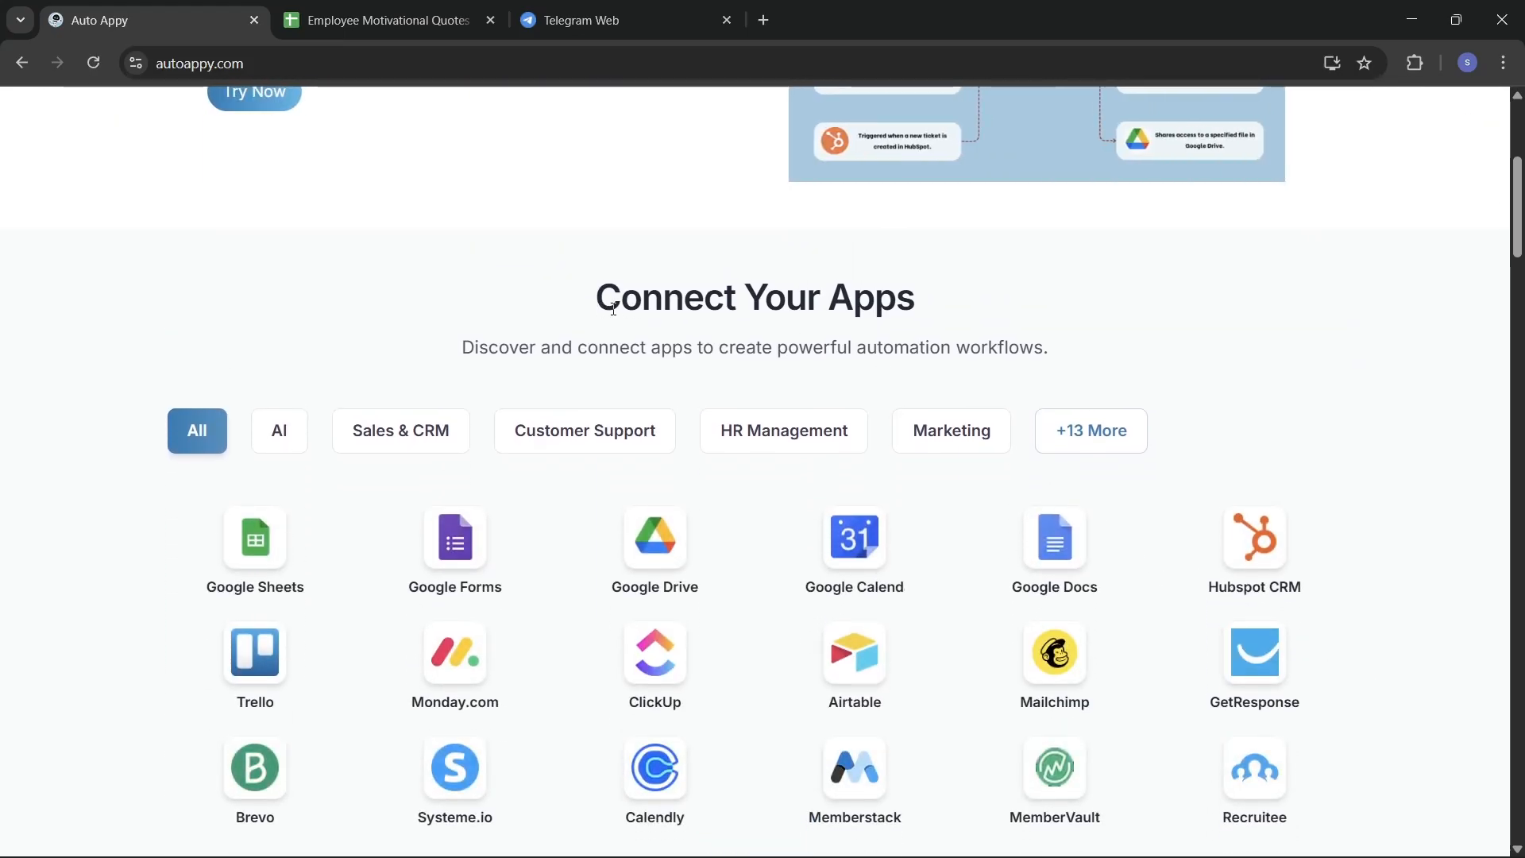
{"action": "scroll", "coordinate": [898, 578], "scroll_direction": "down", "scroll_amount": 1}
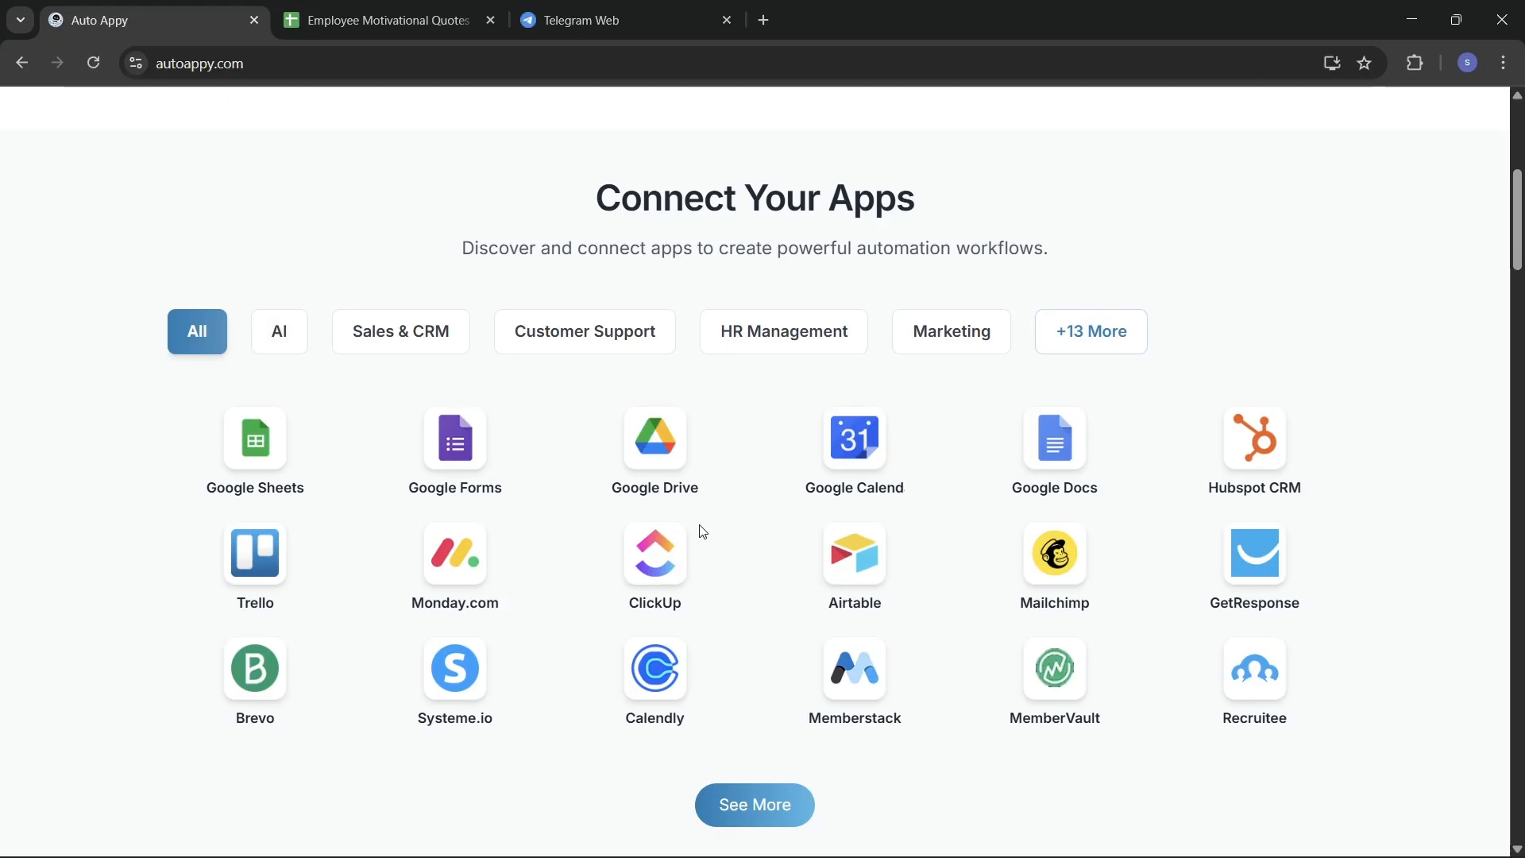
{"action": "scroll", "coordinate": [812, 586], "scroll_direction": "down", "scroll_amount": 2}
{"action": "scroll", "coordinate": [811, 585], "scroll_direction": "down", "scroll_amount": 6}
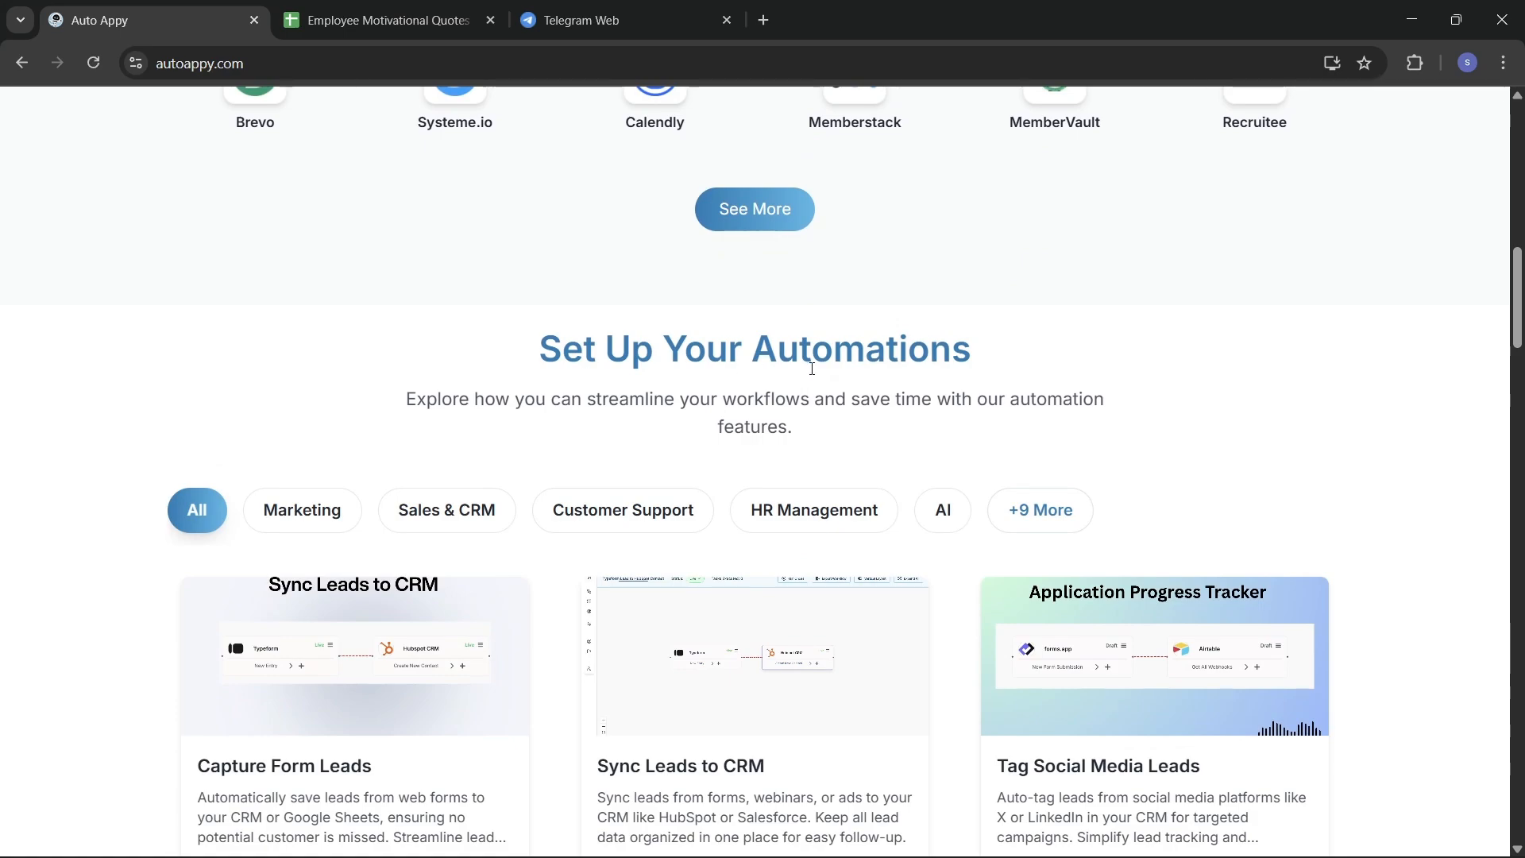
{"action": "scroll", "coordinate": [756, 487], "scroll_direction": "down", "scroll_amount": 2}
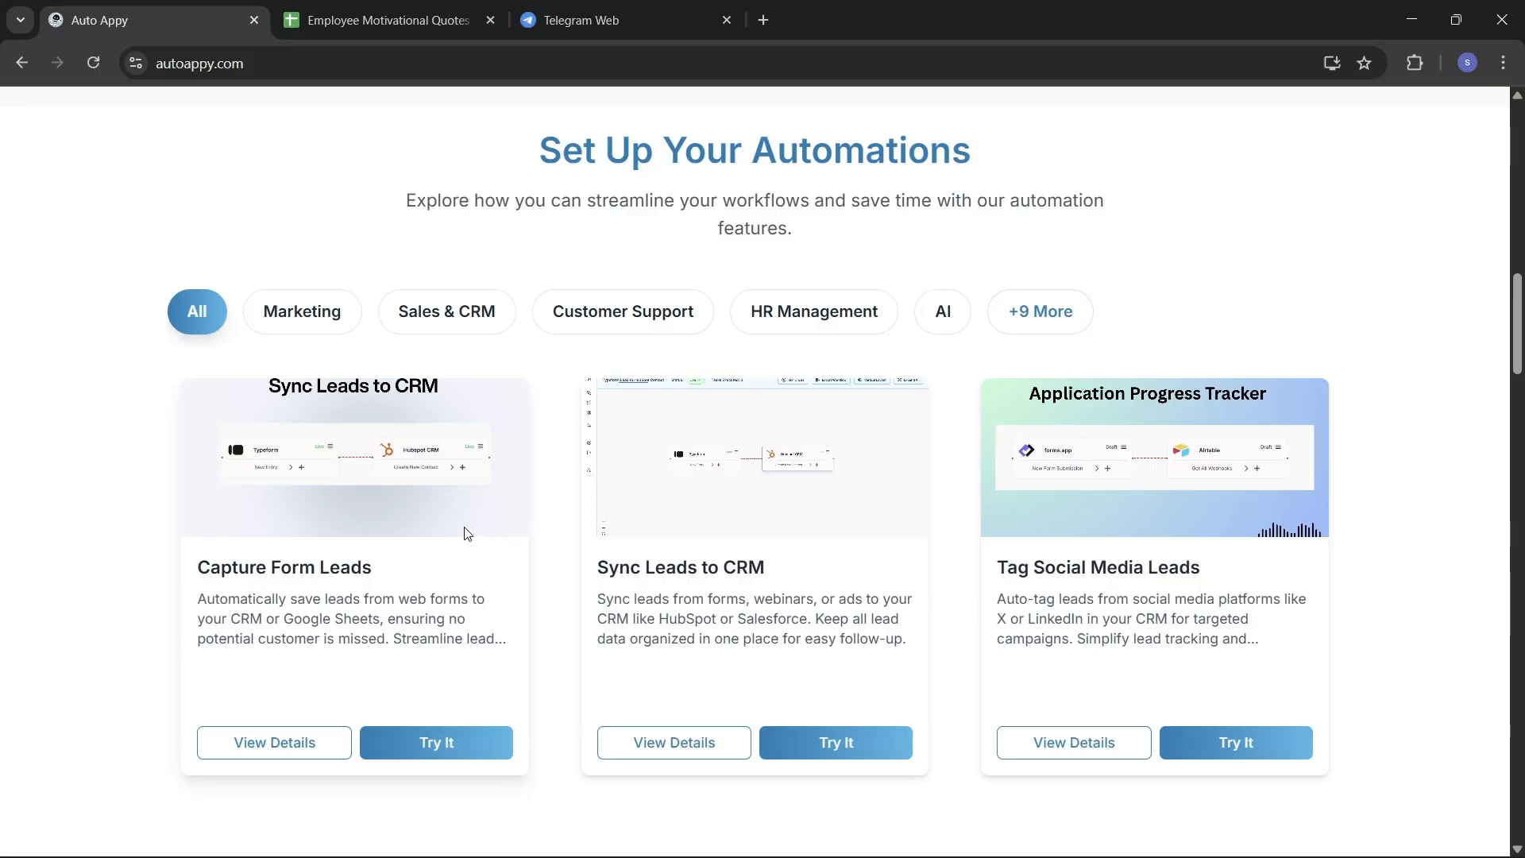
{"action": "scroll", "coordinate": [468, 533], "scroll_direction": "down", "scroll_amount": 1}
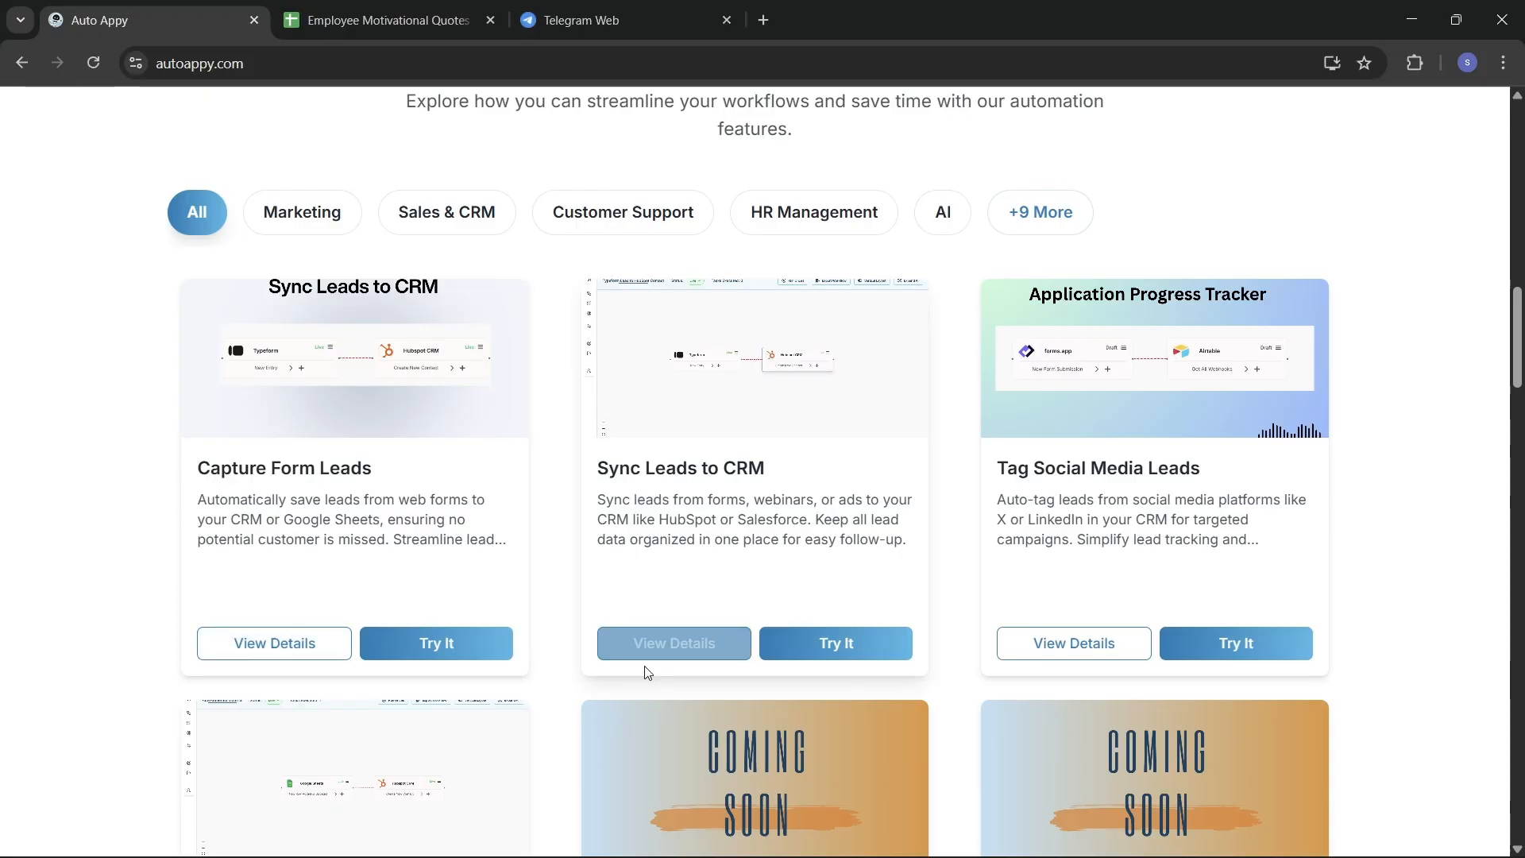
{"action": "scroll", "coordinate": [646, 671], "scroll_direction": "down", "scroll_amount": 15}
{"action": "scroll", "coordinate": [647, 671], "scroll_direction": "down", "scroll_amount": 8}
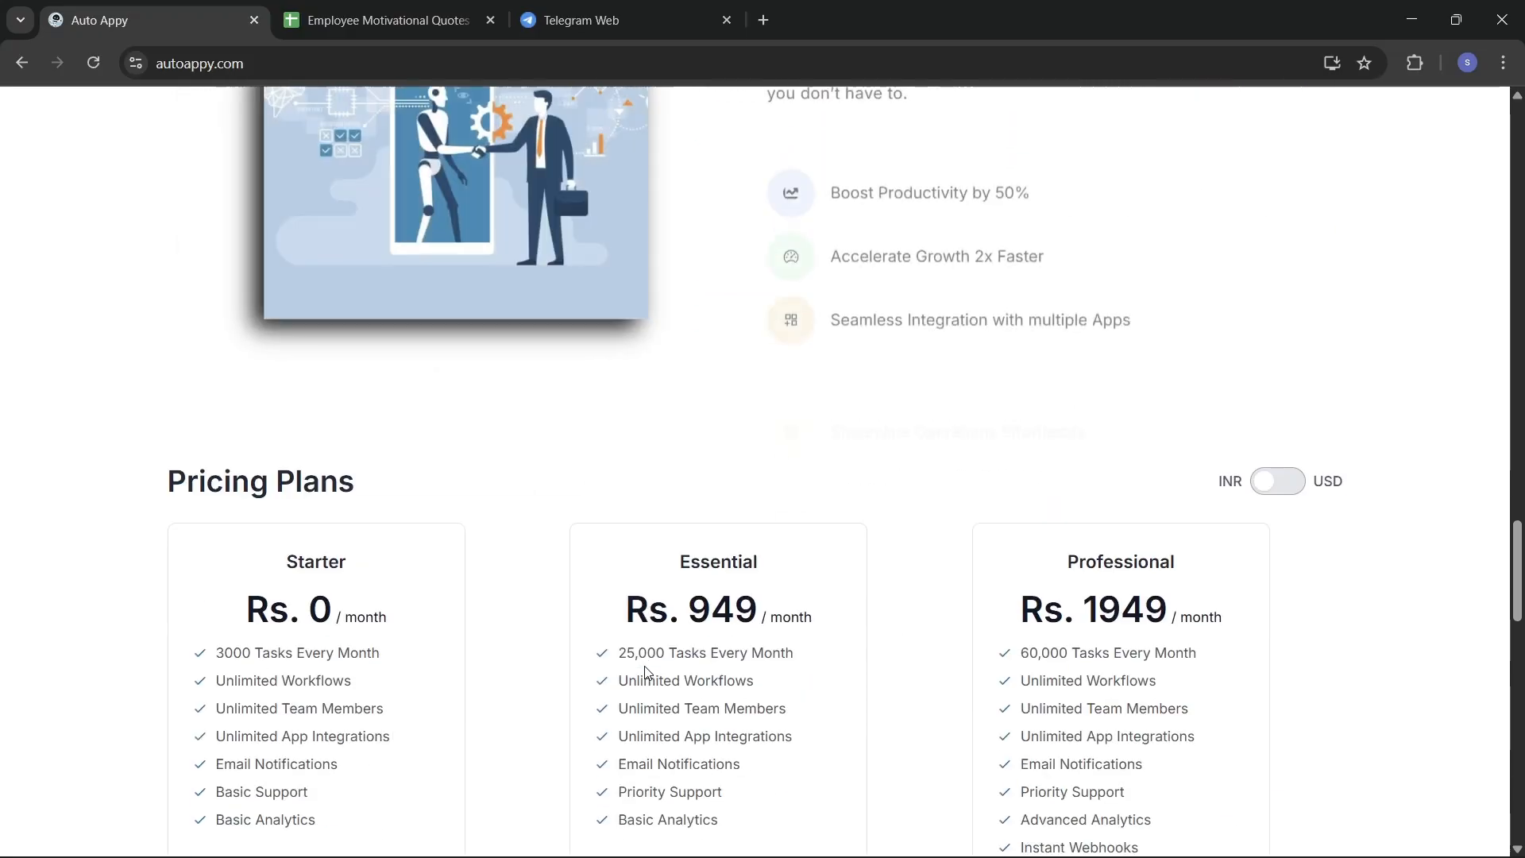
{"action": "scroll", "coordinate": [647, 671], "scroll_direction": "up", "scroll_amount": 3}
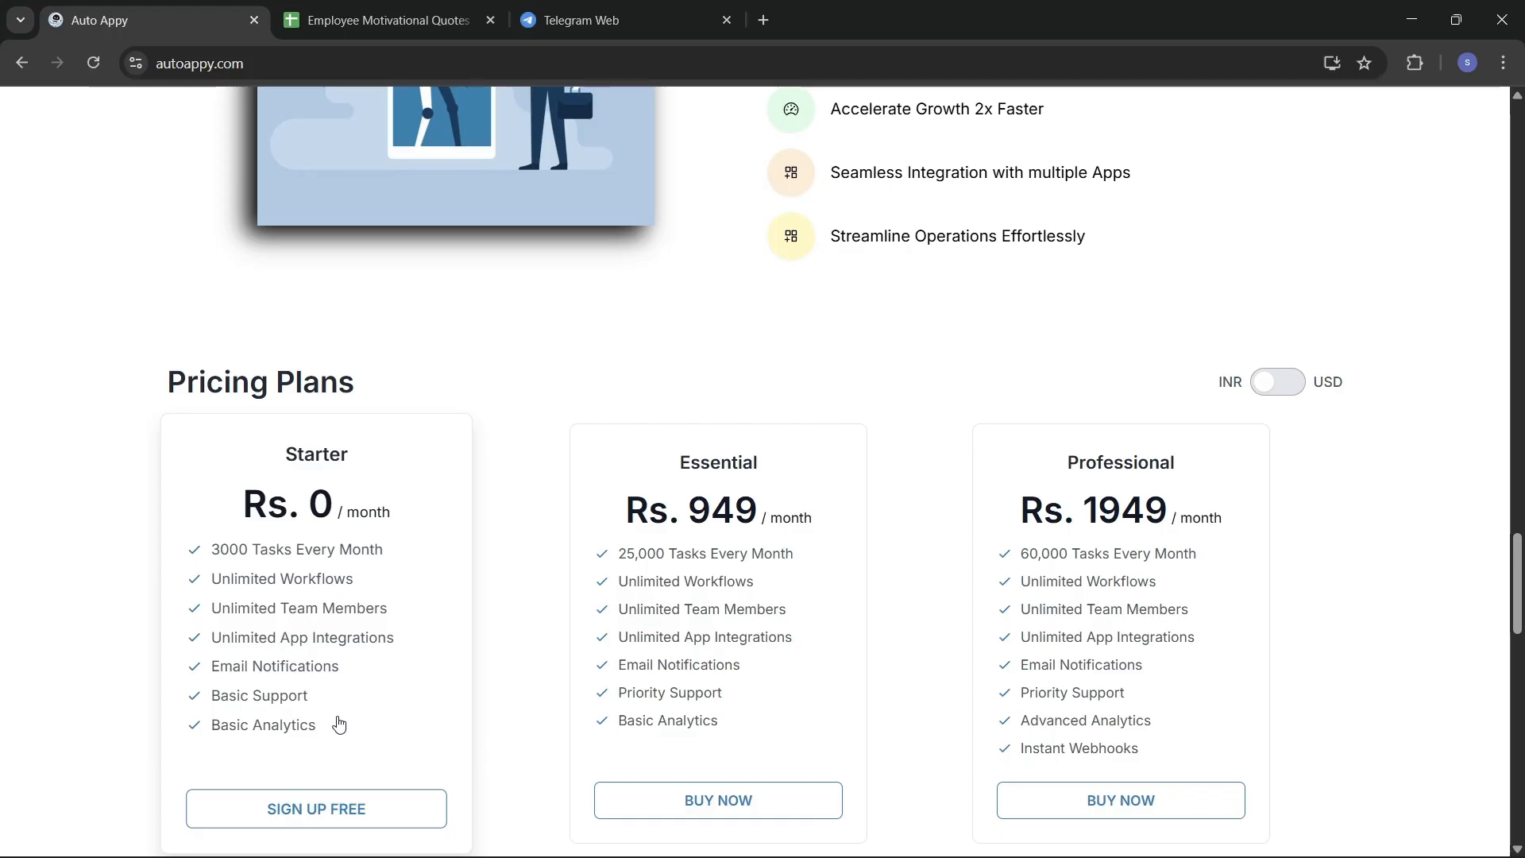
{"action": "scroll", "coordinate": [335, 725], "scroll_direction": "down", "scroll_amount": 1}
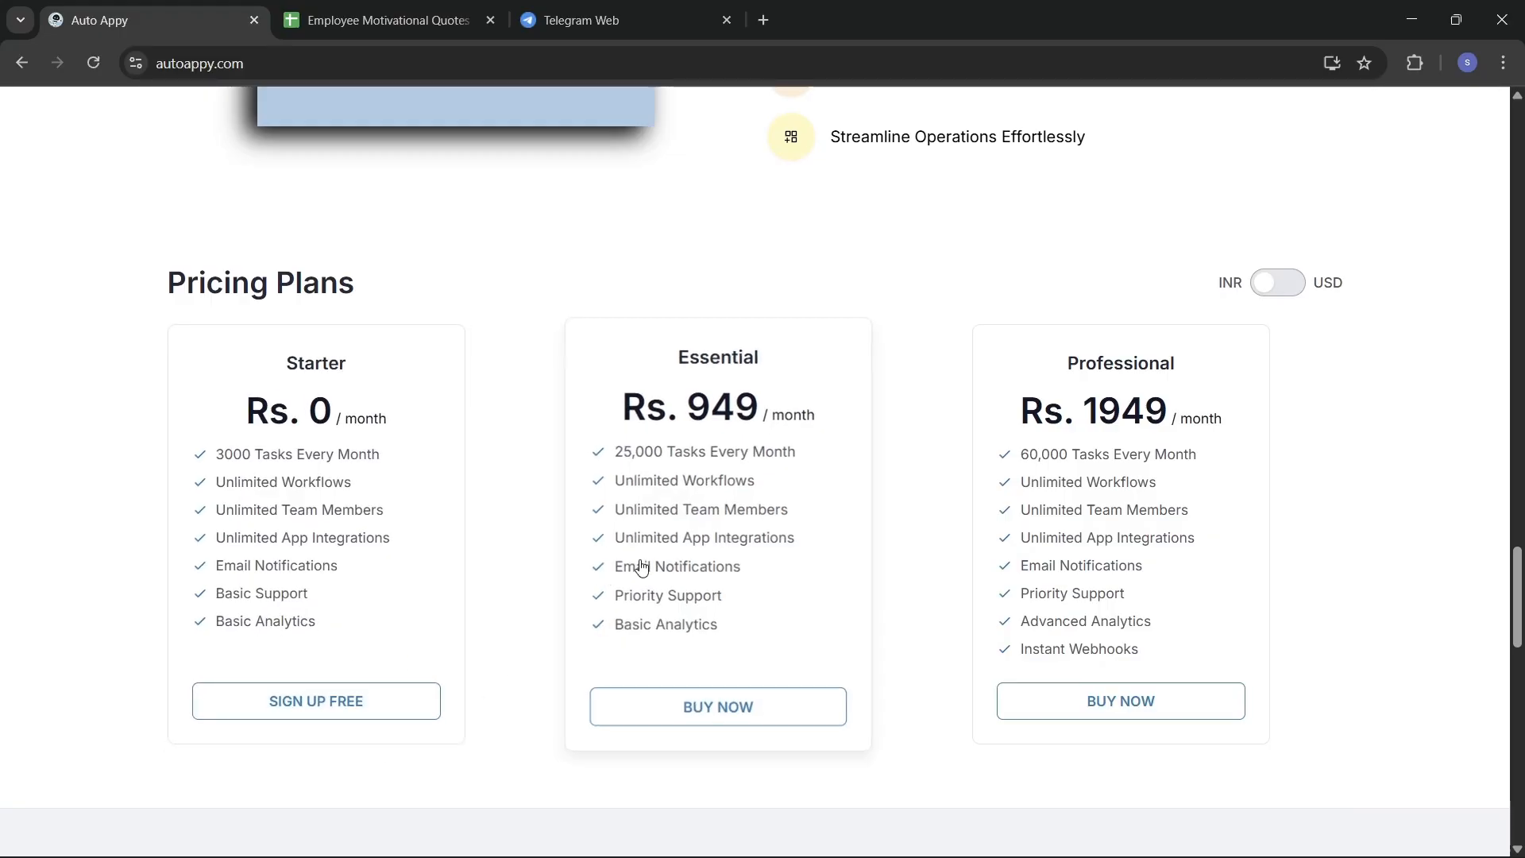
{"action": "scroll", "coordinate": [998, 562], "scroll_direction": "up", "scroll_amount": 20}
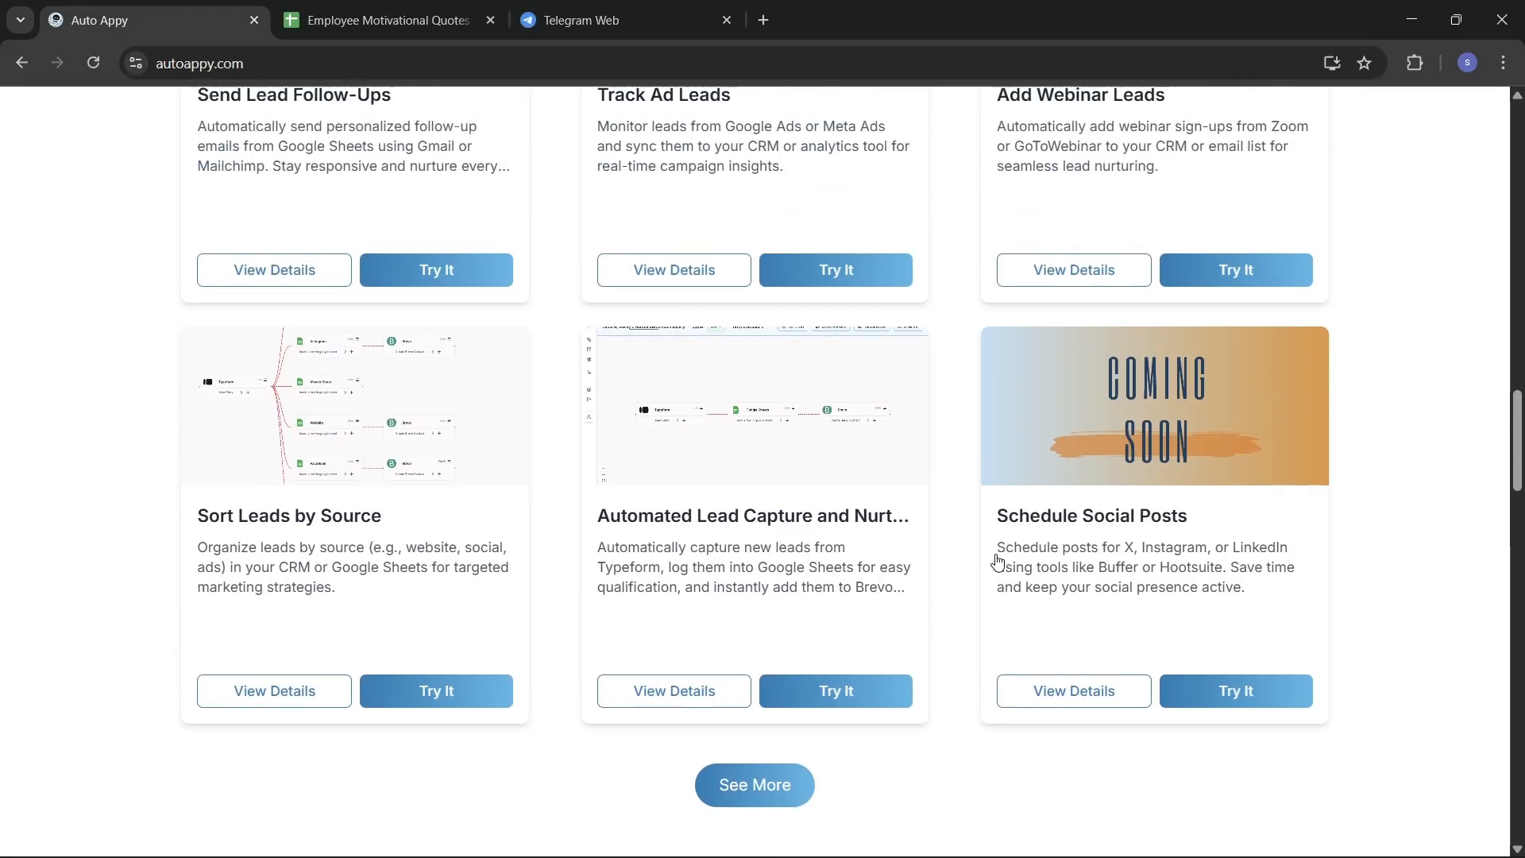
{"action": "scroll", "coordinate": [999, 562], "scroll_direction": "up", "scroll_amount": 15}
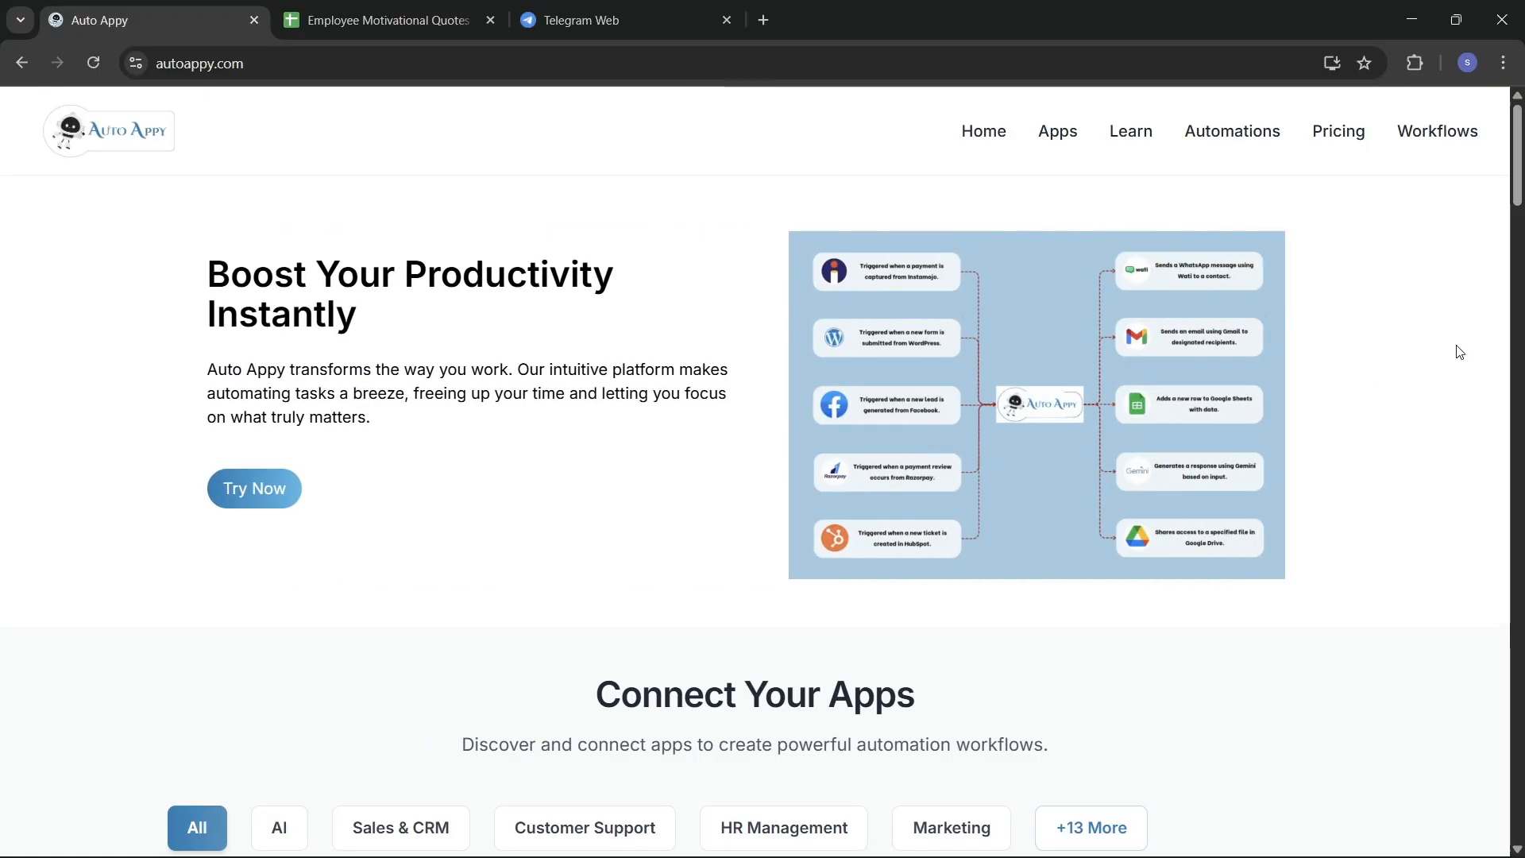
Create a new workflow named "Google sheet To Telegram" in the automation dashboard
{"action": "left_click", "coordinate": [1418, 135]}
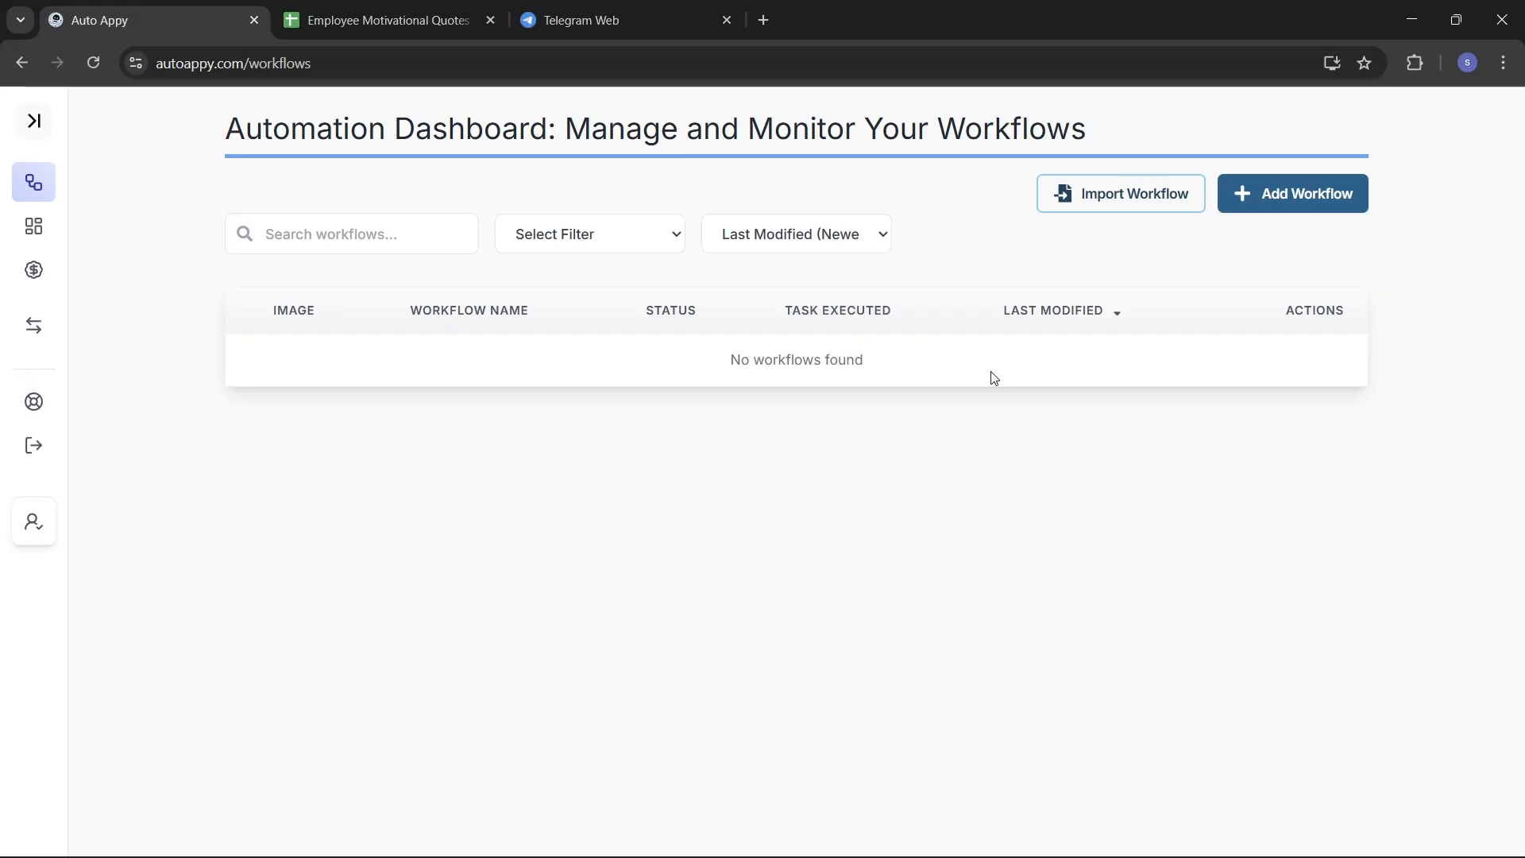
{"action": "left_click", "coordinate": [1300, 202]}
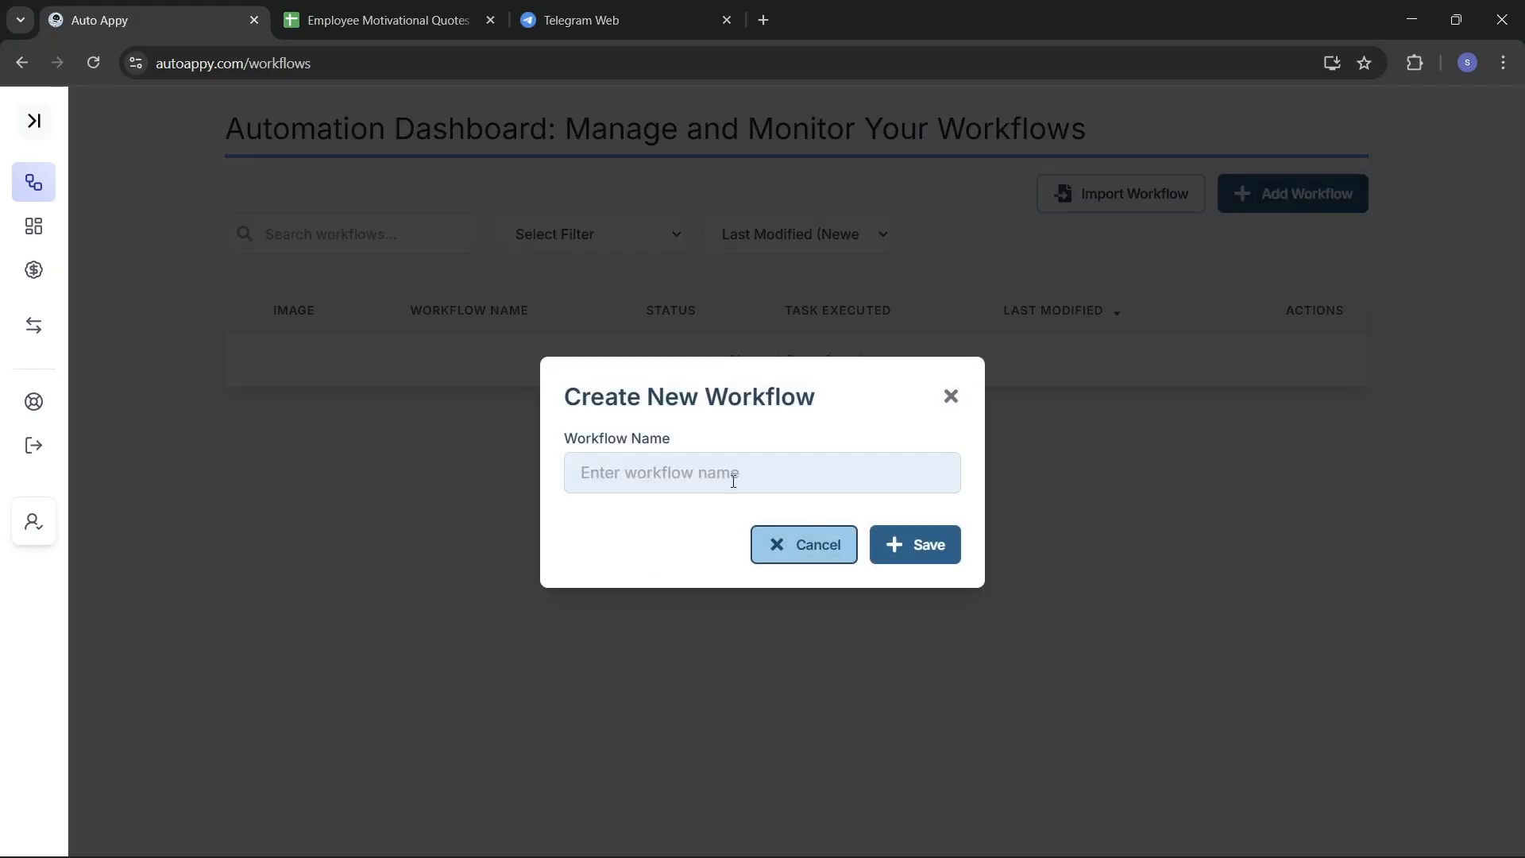
{"action": "left_click", "coordinate": [756, 470]}
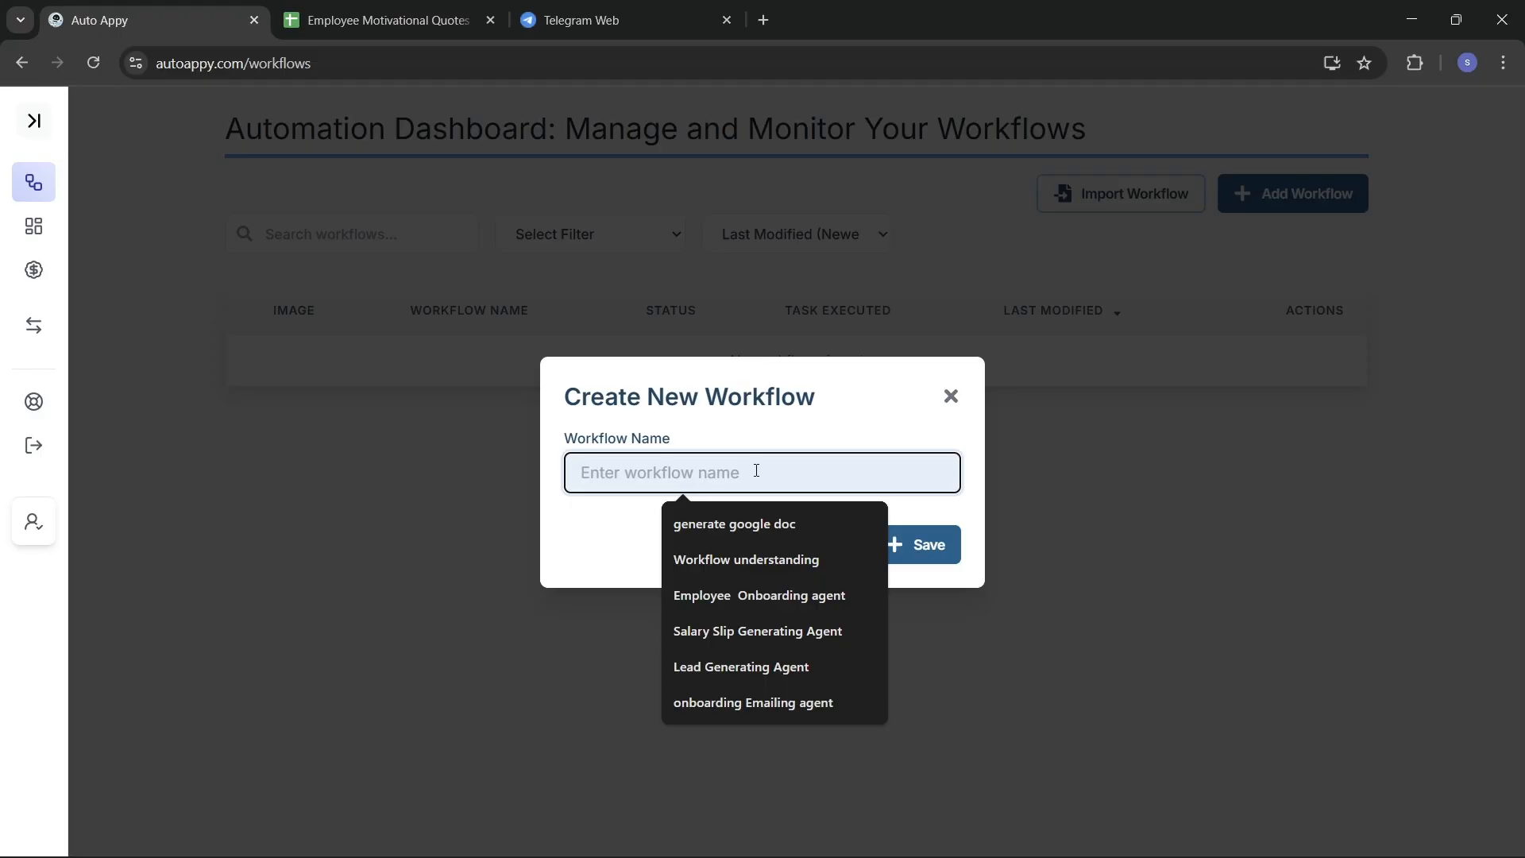
{"action": "type", "text": "Goog"}
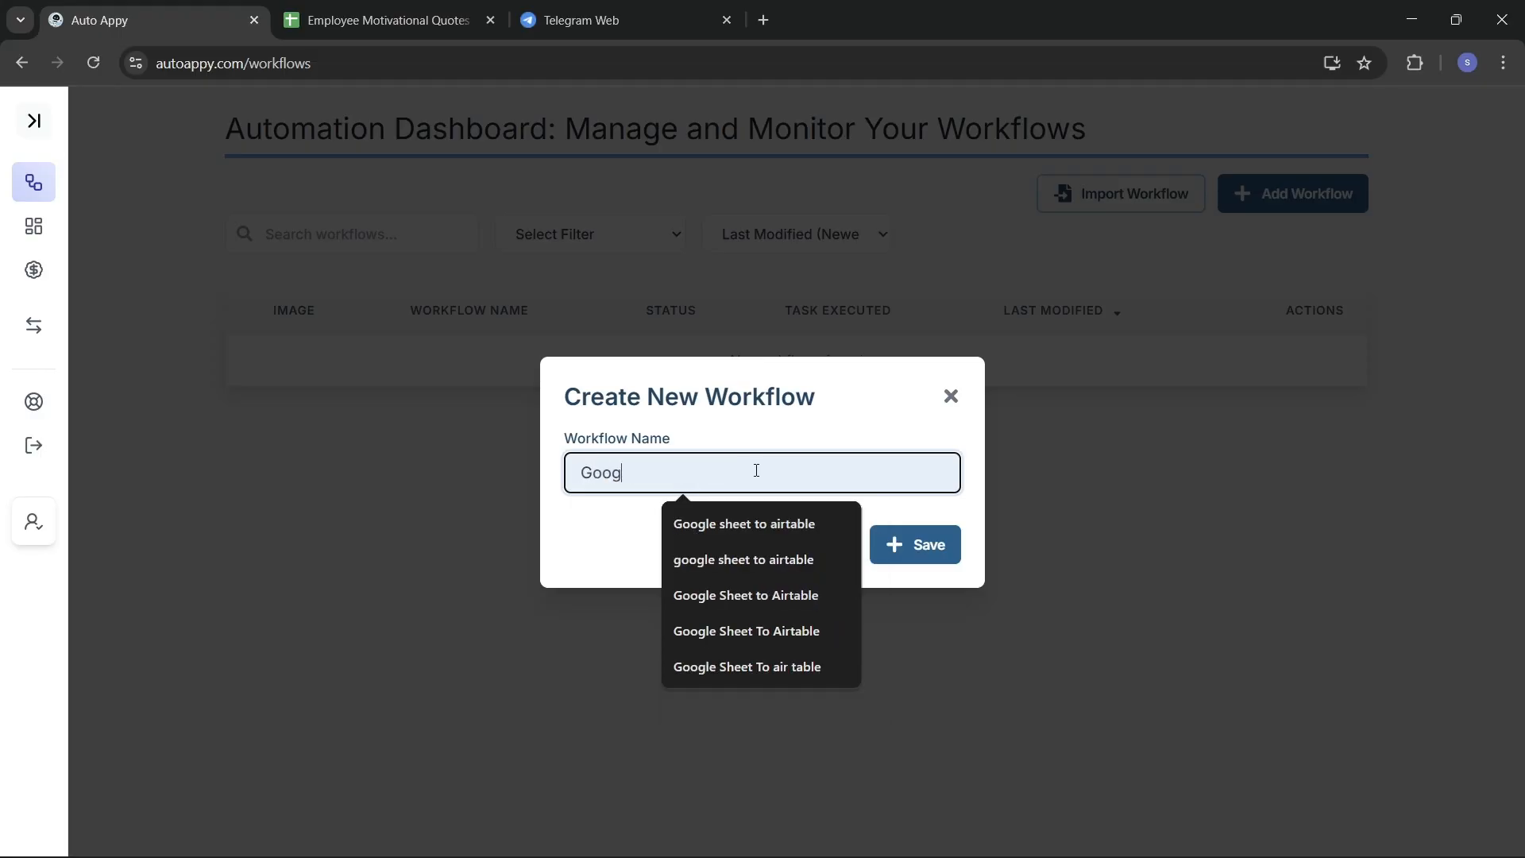
{"action": "type", "text": "eet To Telegram"}
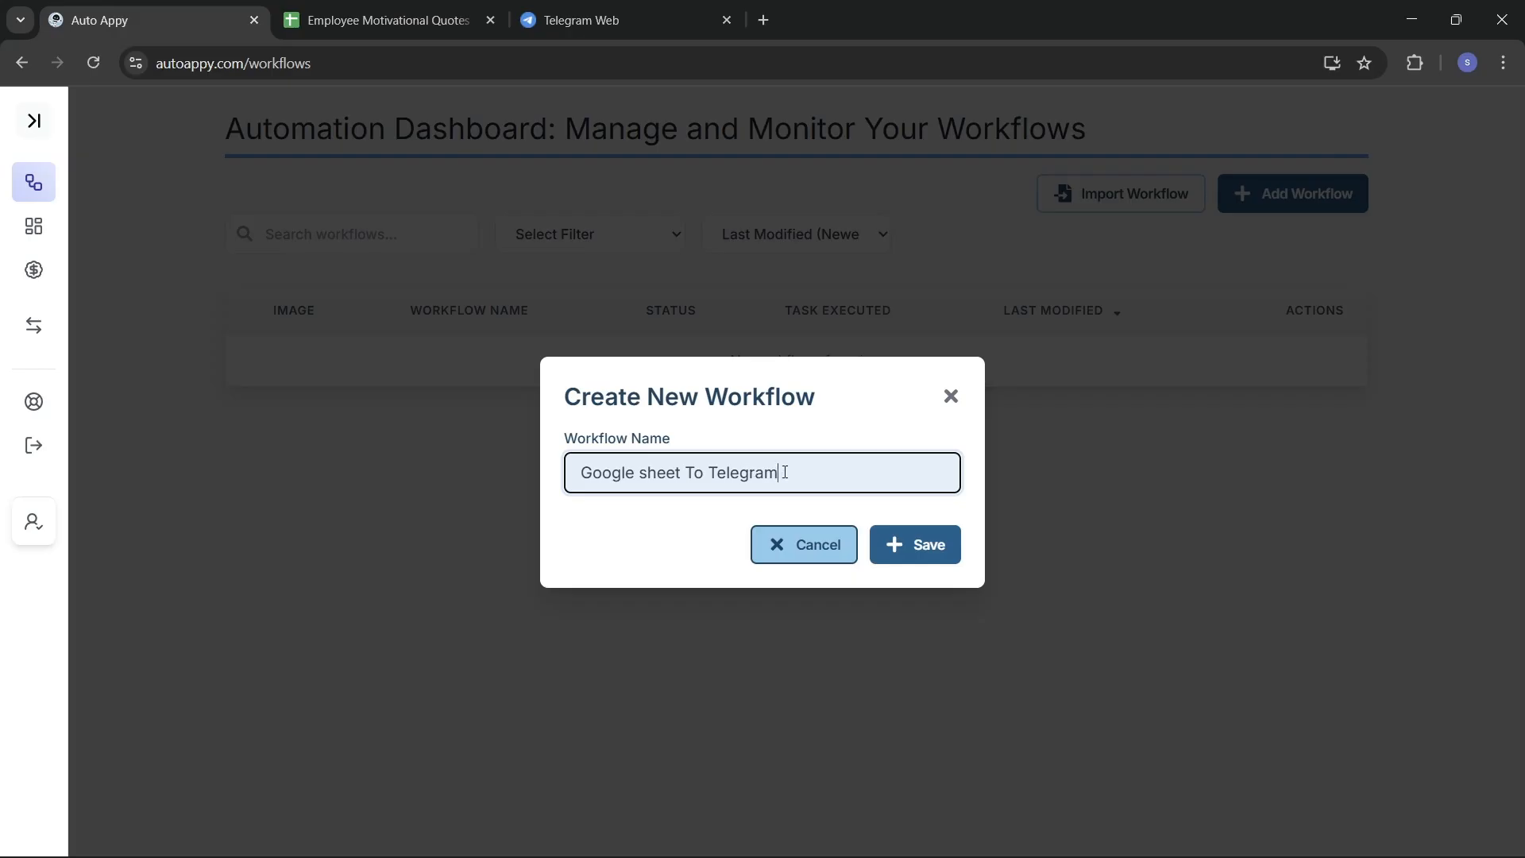
{"action": "left_click", "coordinate": [919, 547]}
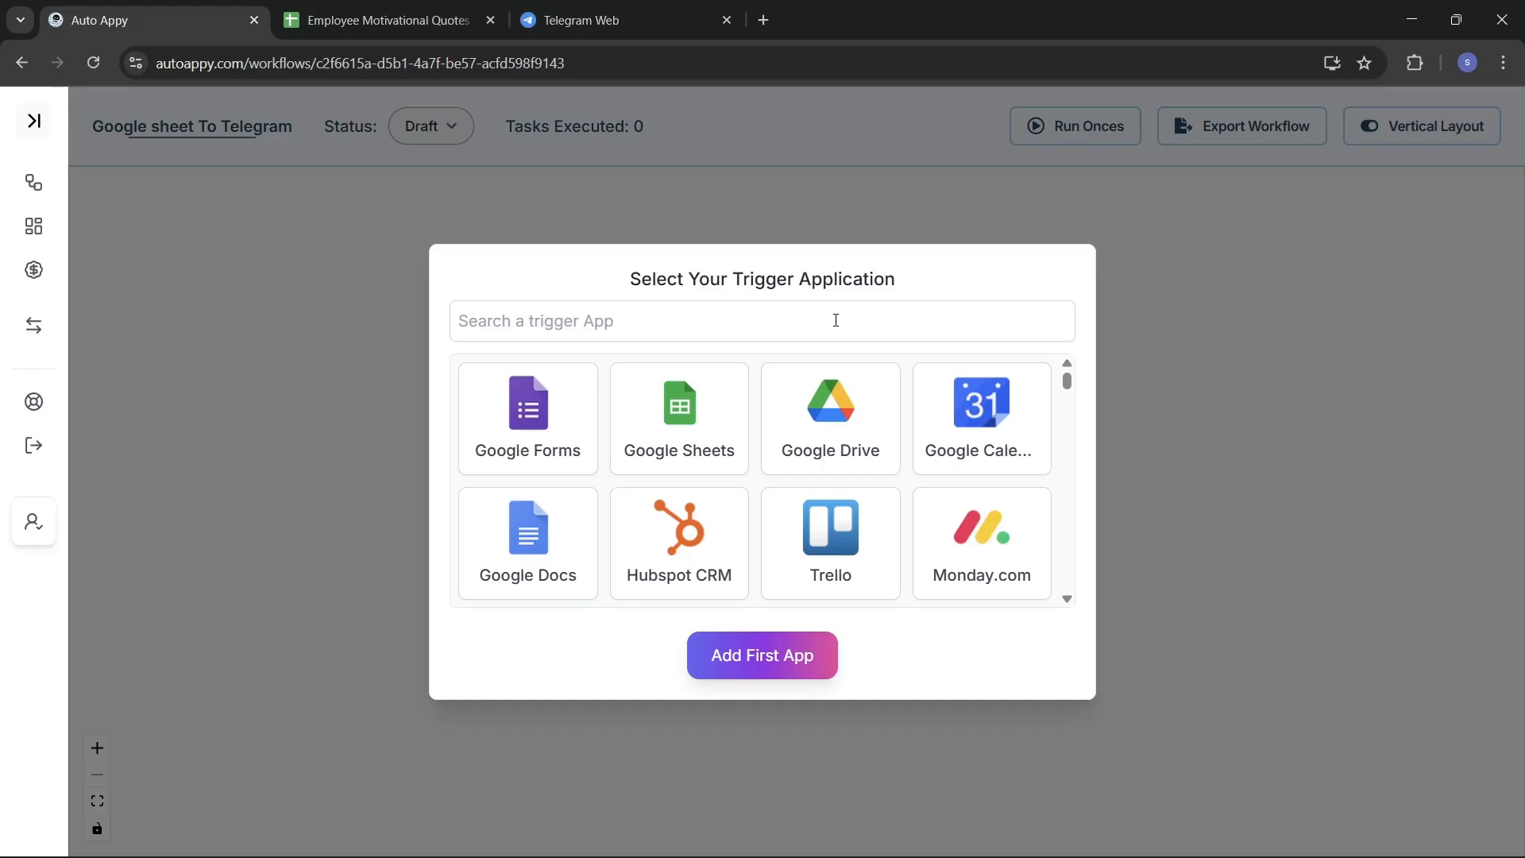
Add Google Sheets as the workflow's trigger application with the task type New Row Added or Updated
{"action": "left_click", "coordinate": [705, 325]}
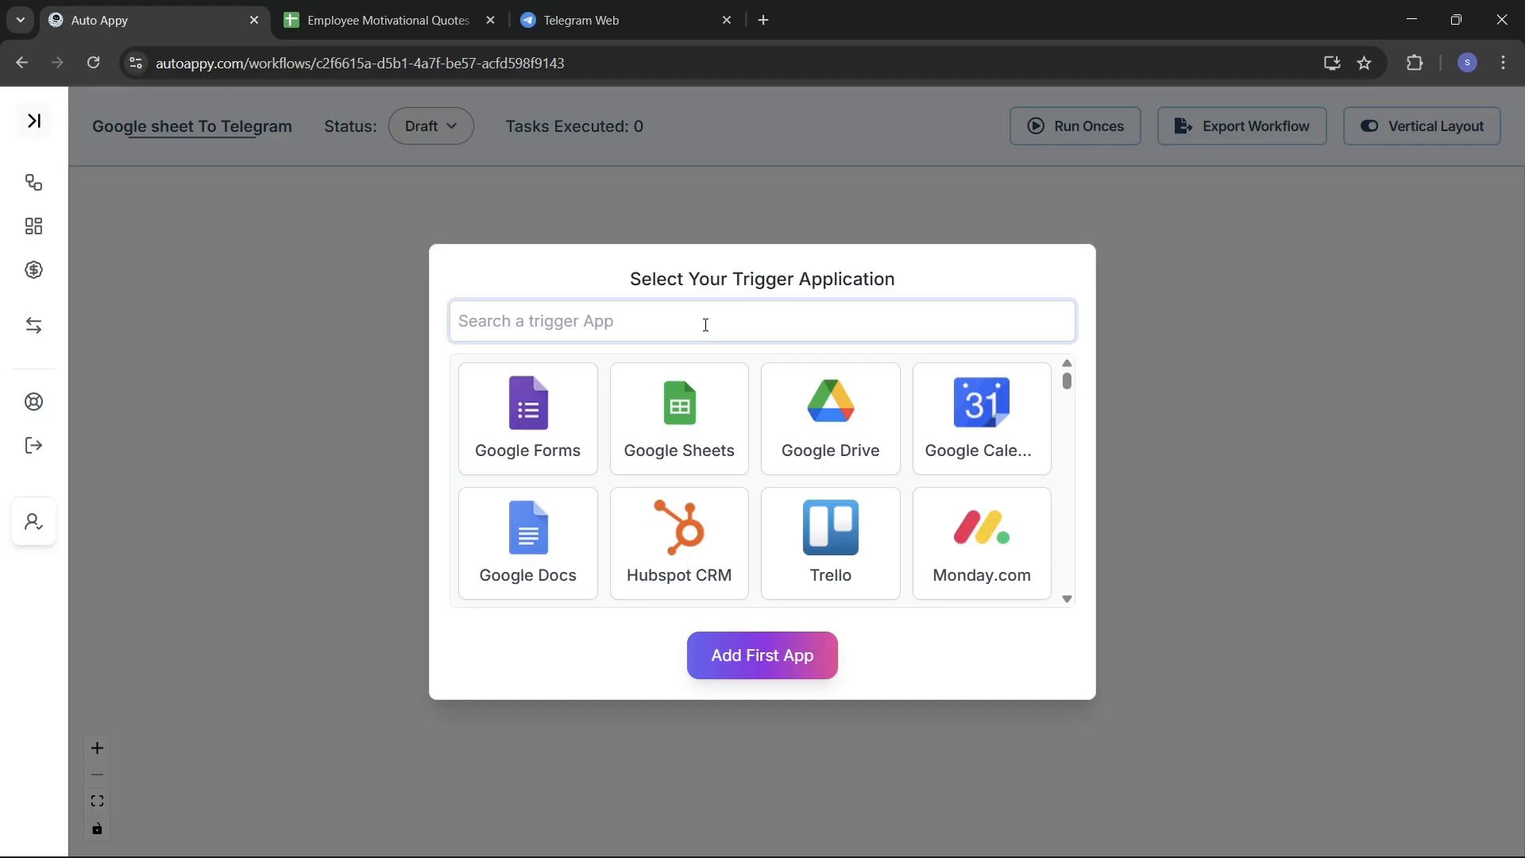
{"action": "type", "text": "g"}
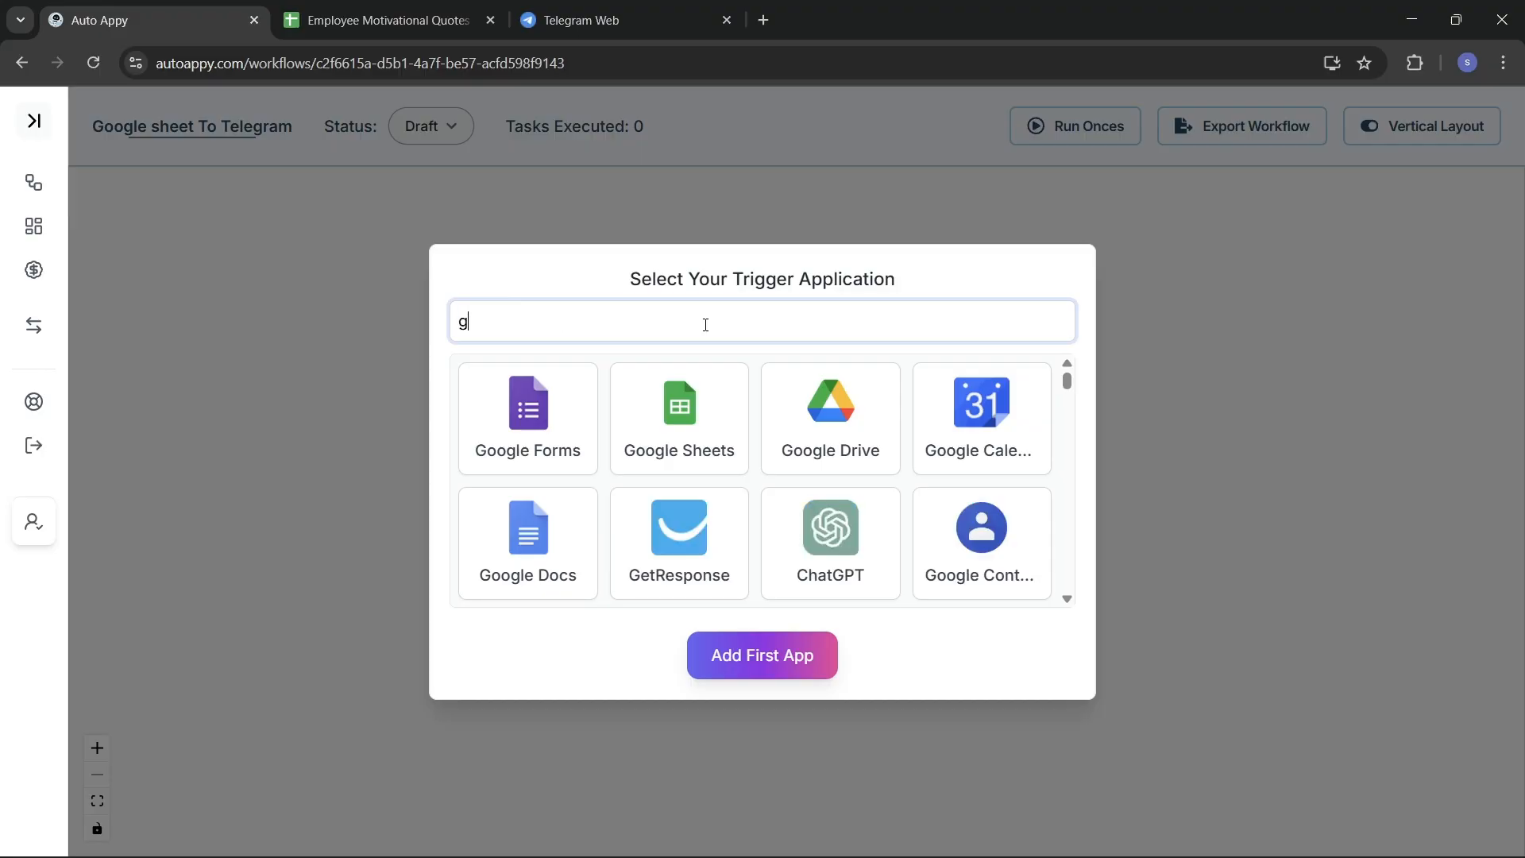
{"action": "type", "text": "oogle"}
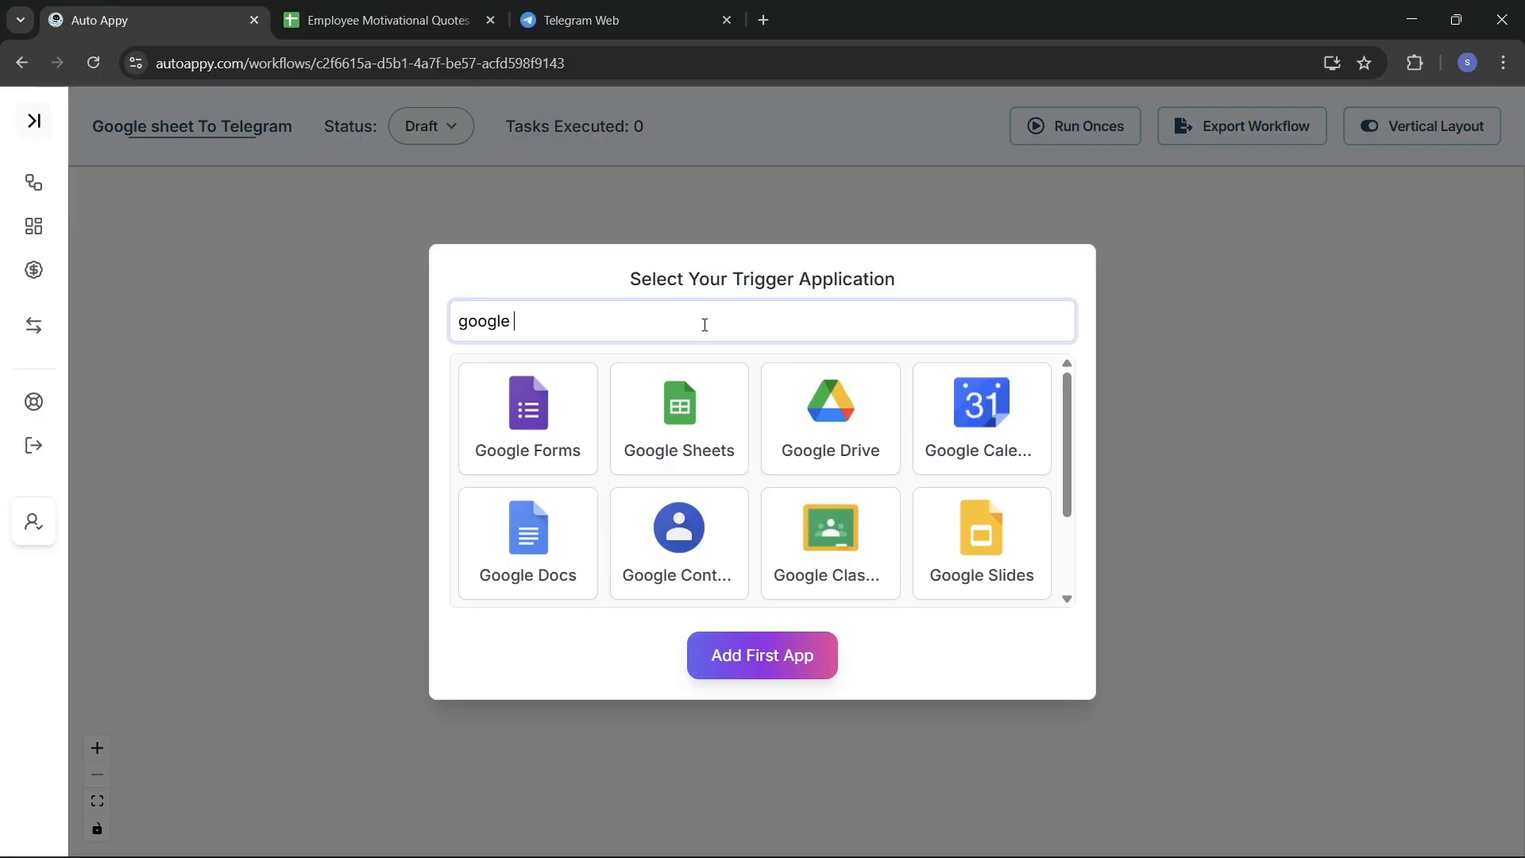
{"action": "left_click", "coordinate": [688, 426]}
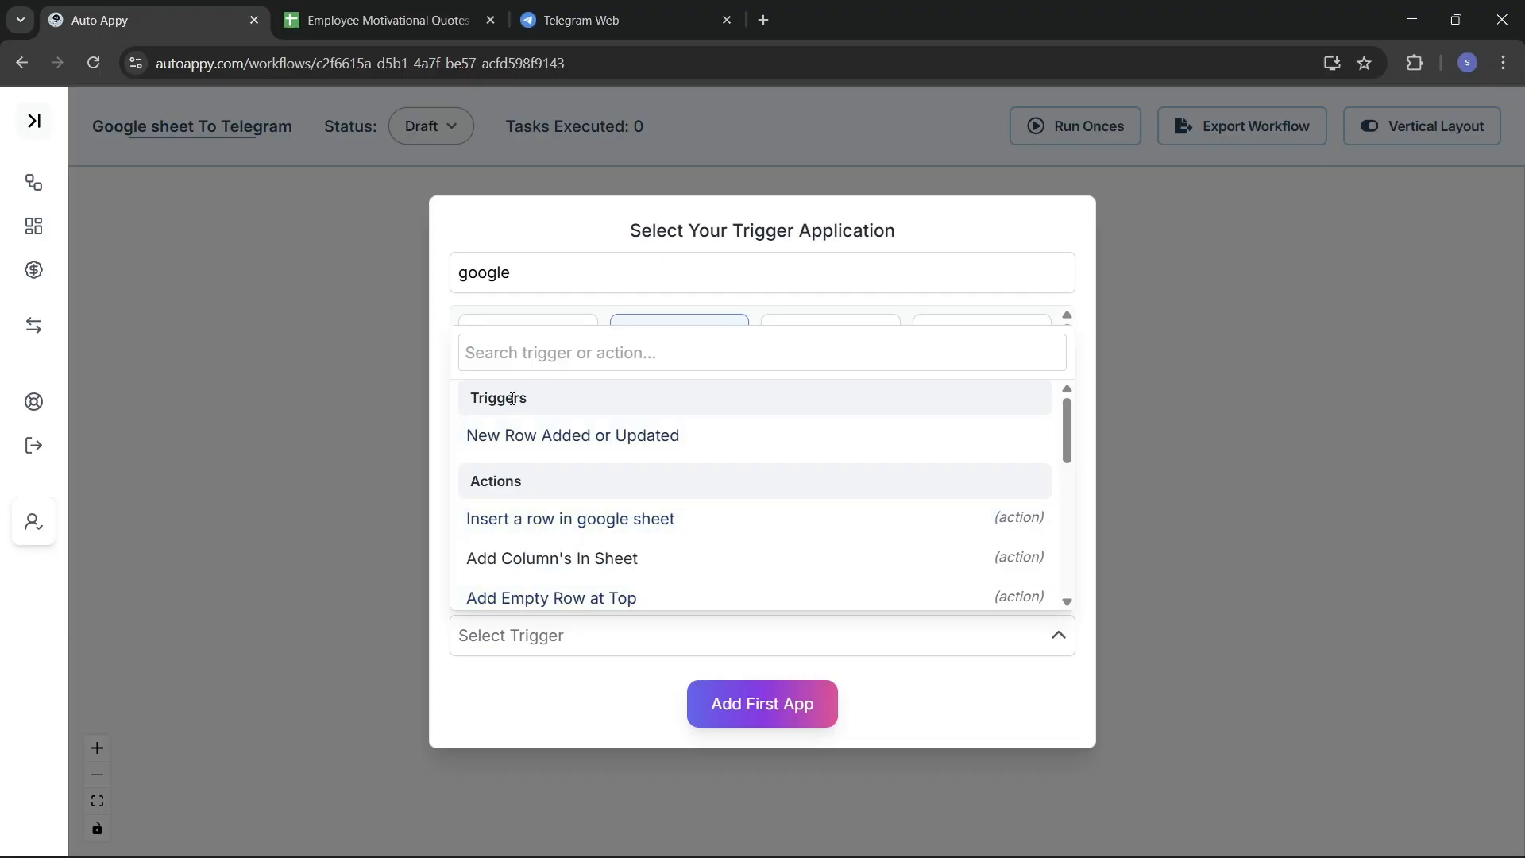
{"action": "left_click", "coordinate": [569, 443]}
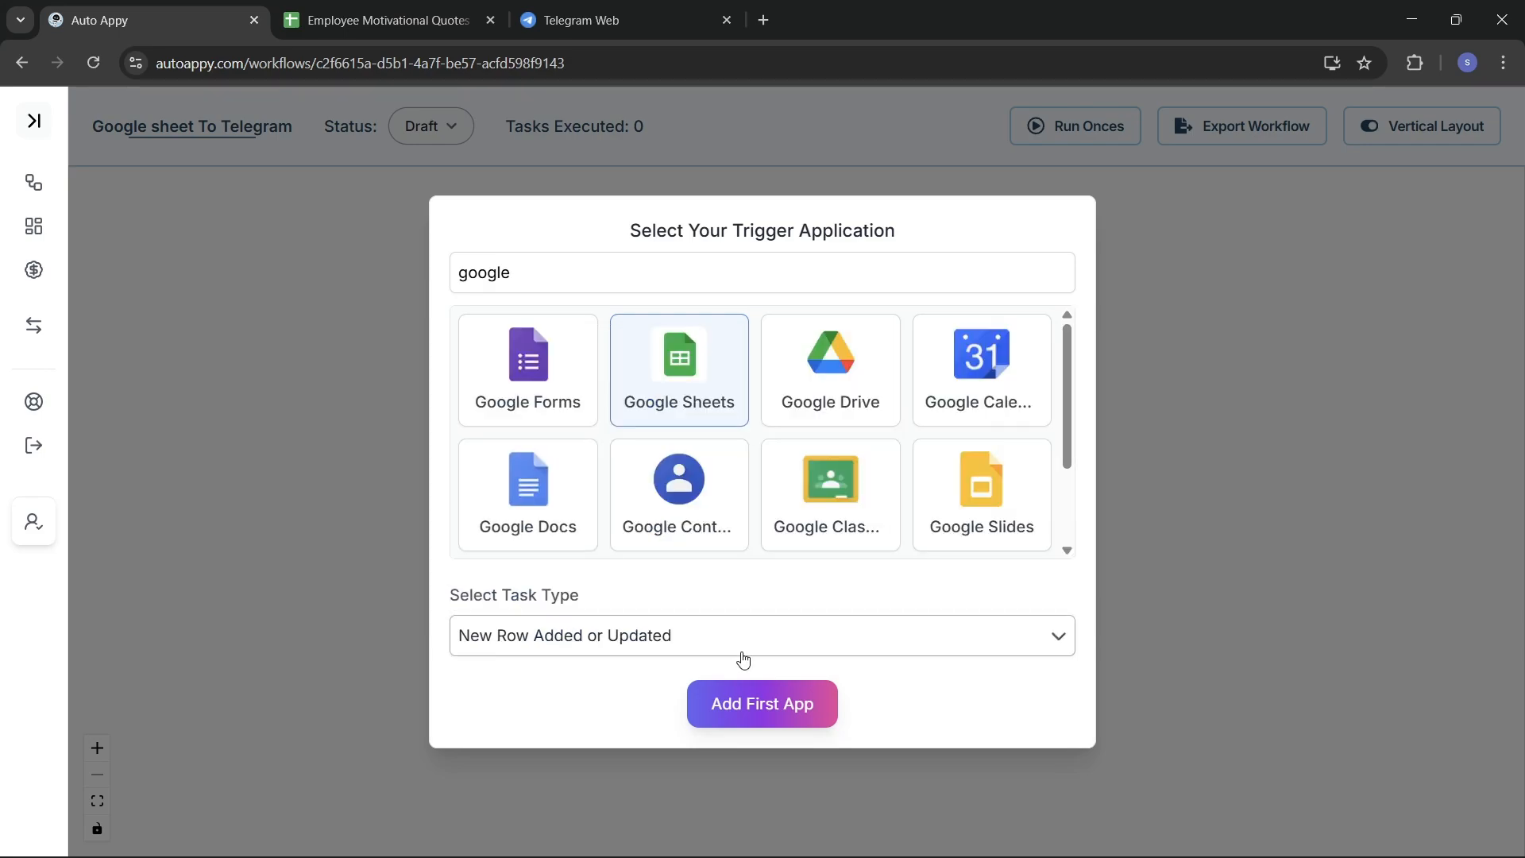
{"action": "left_click", "coordinate": [765, 719]}
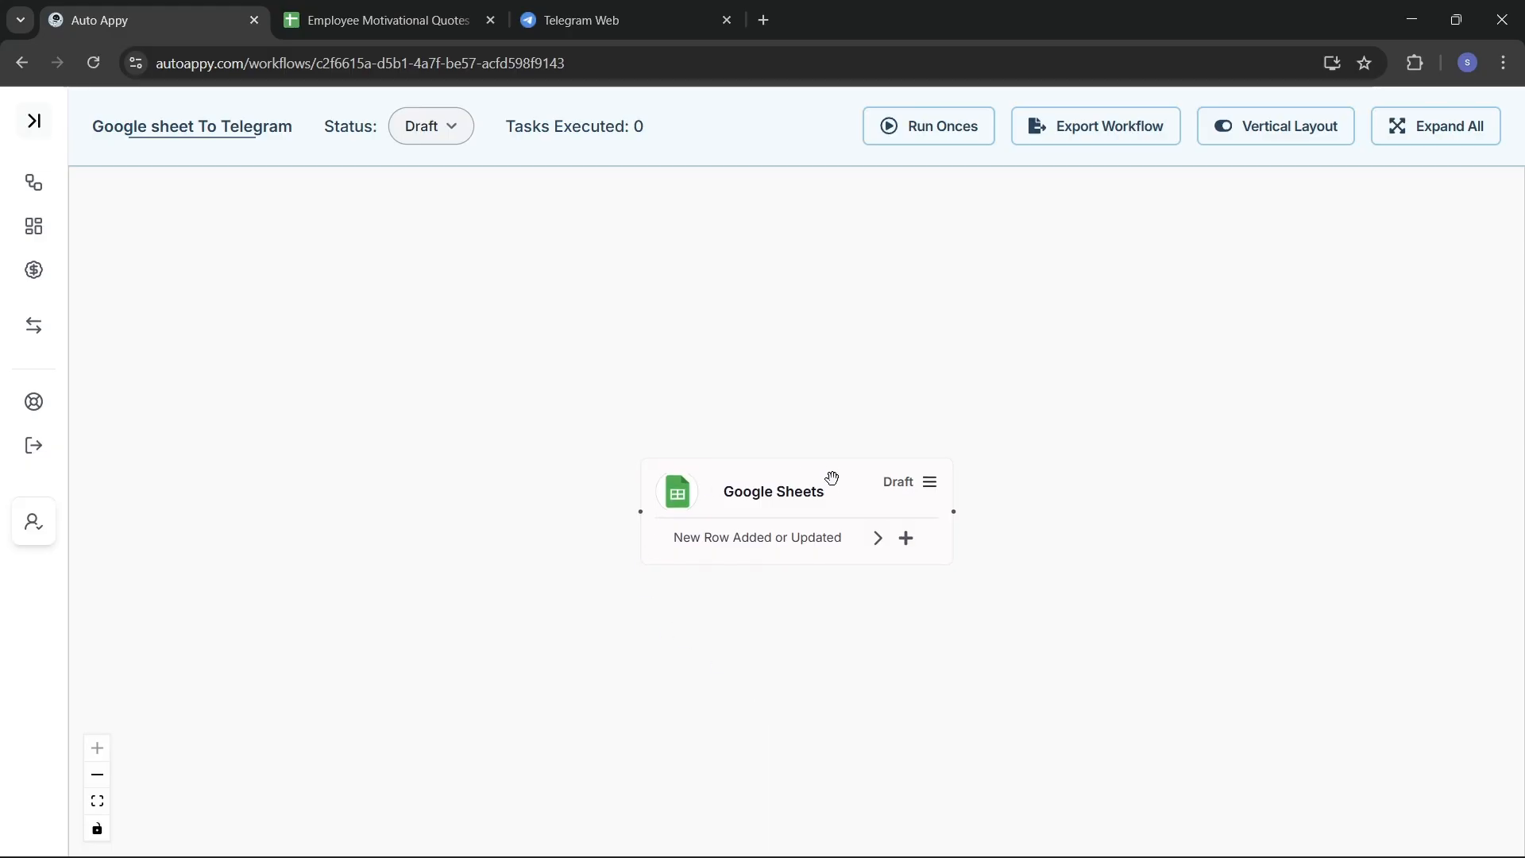
Move the Google Sheets node toward the canvas's upper-left area and copy the webhook URL from its setup
{"action": "left_click_drag", "start_coordinate": [830, 488], "coordinate": [620, 405]}
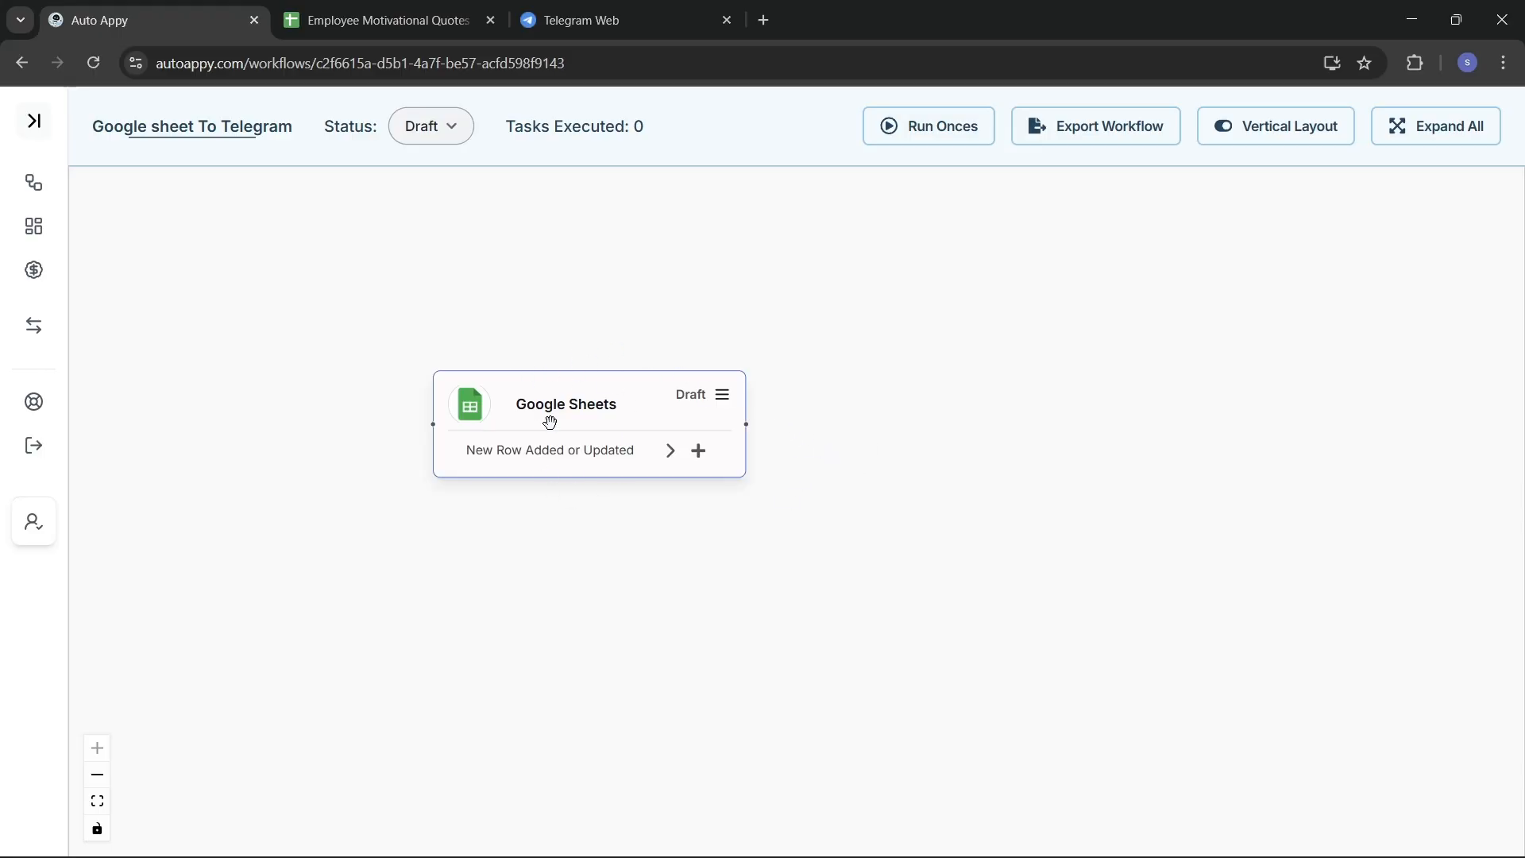
{"action": "left_click", "coordinate": [725, 403]}
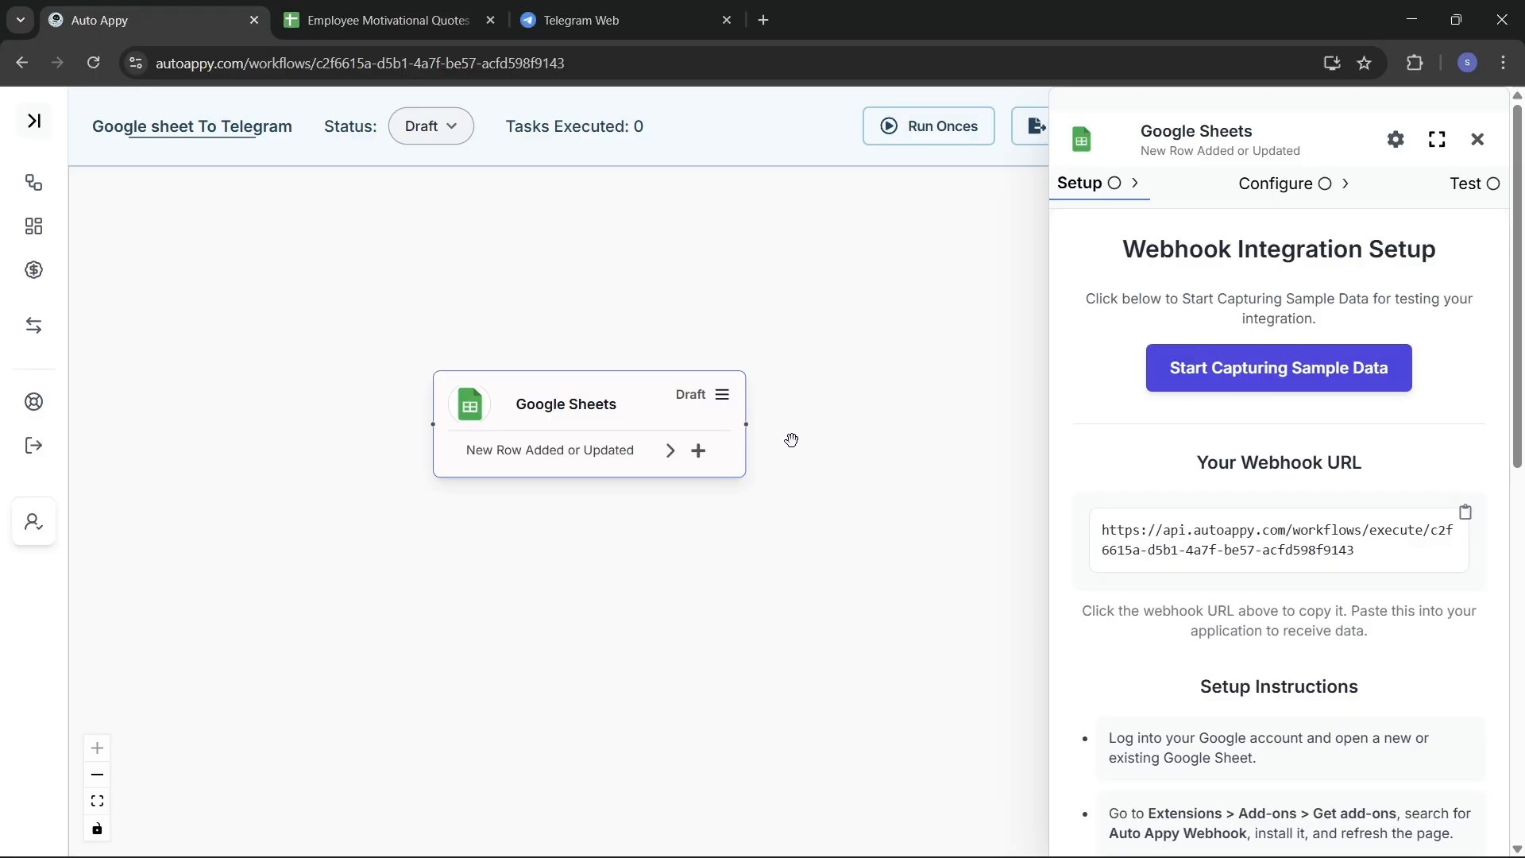
{"action": "scroll", "coordinate": [1252, 409], "scroll_direction": "down", "scroll_amount": 2}
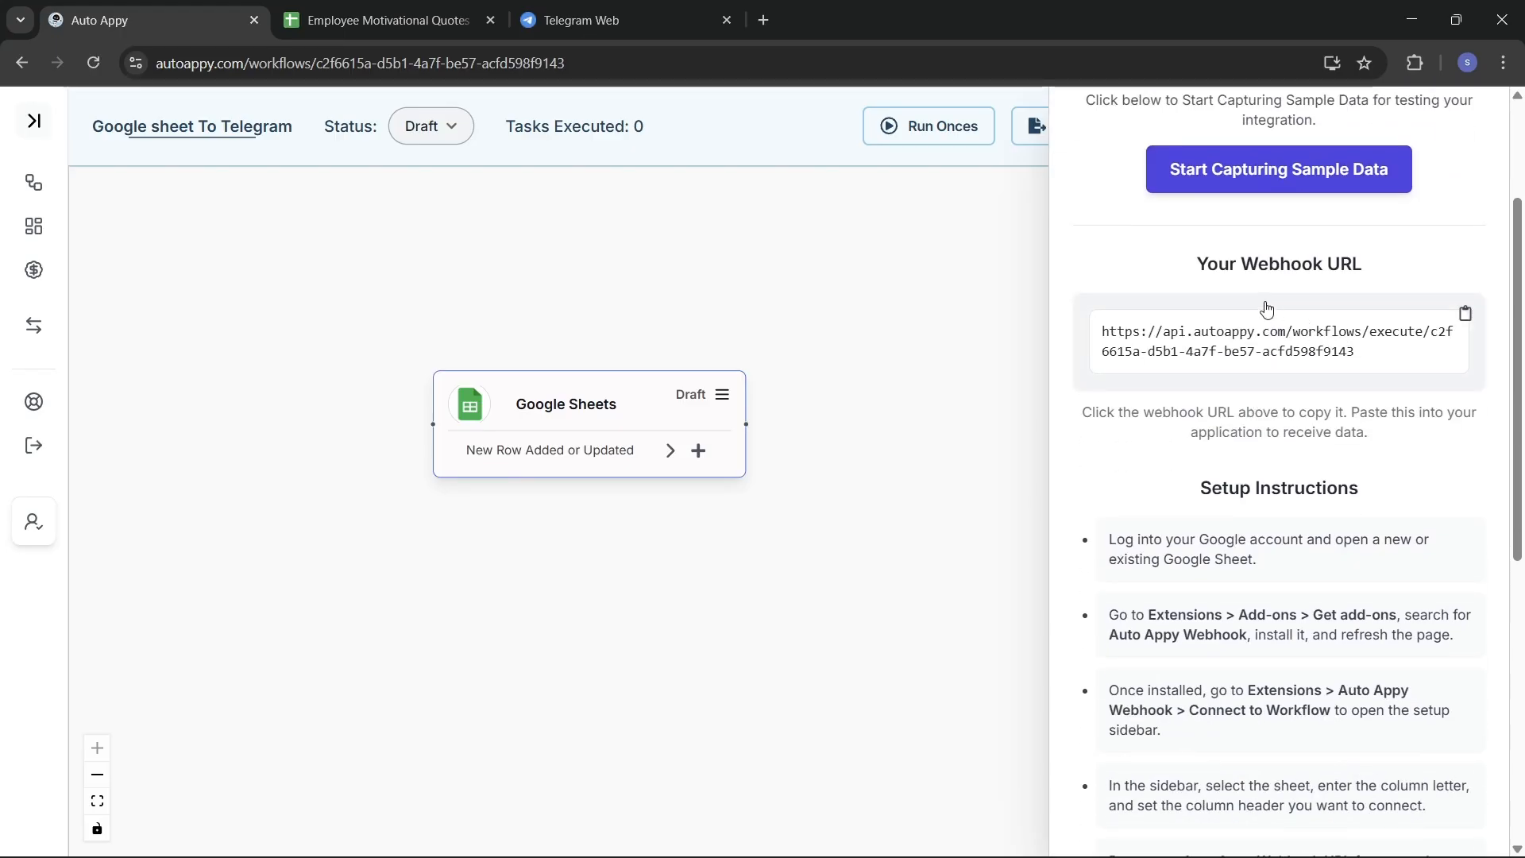
{"action": "left_click", "coordinate": [1466, 316]}
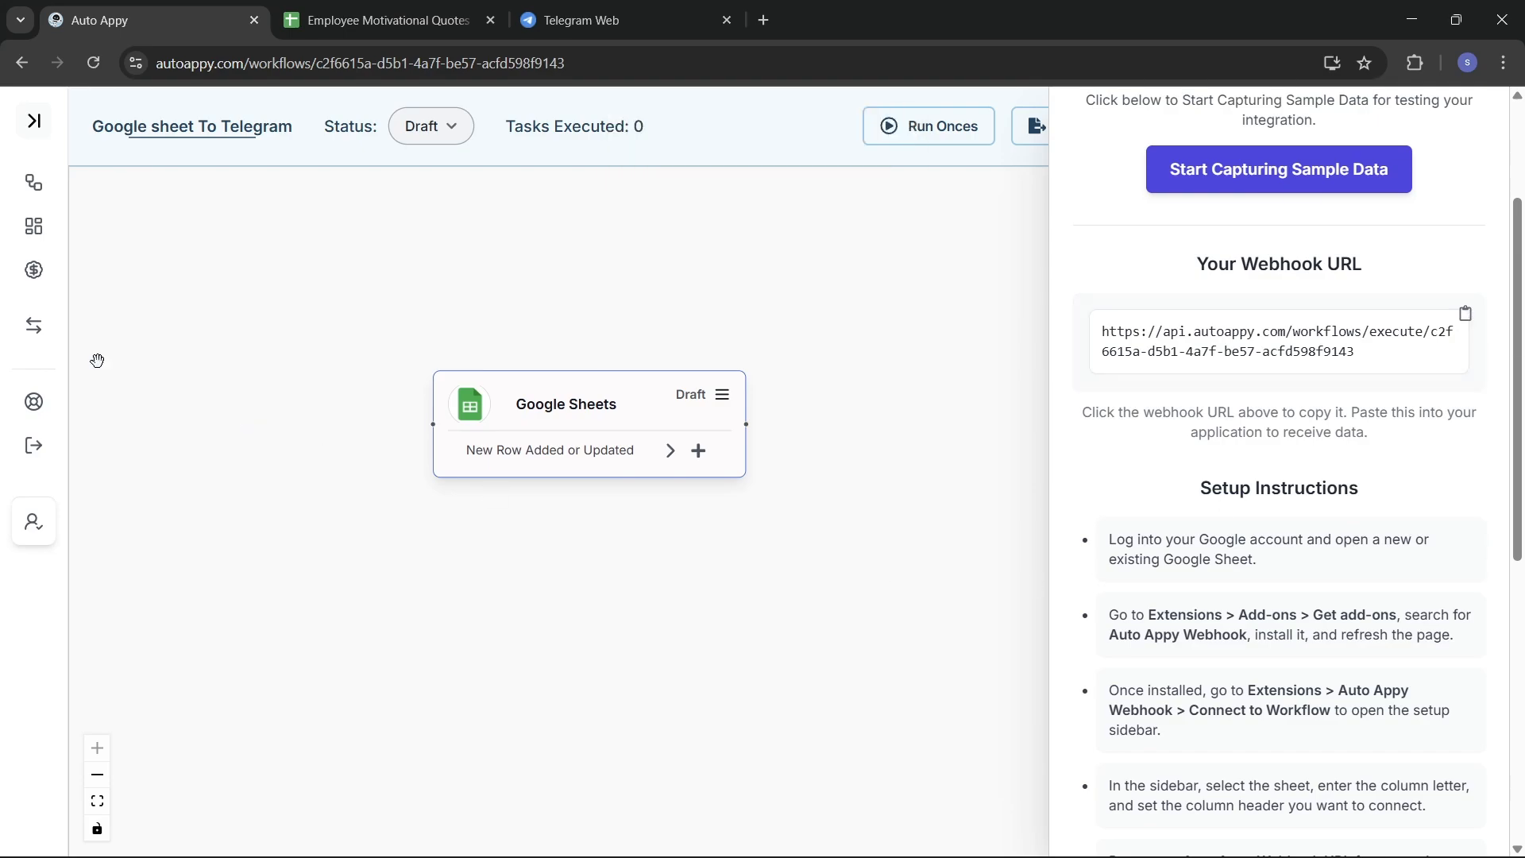
Switch to the Employee Motivational Quotes spreadsheet and search the Google Workspace Marketplace for the Auto Appy Webhook add-on
{"action": "left_click", "coordinate": [340, 22]}
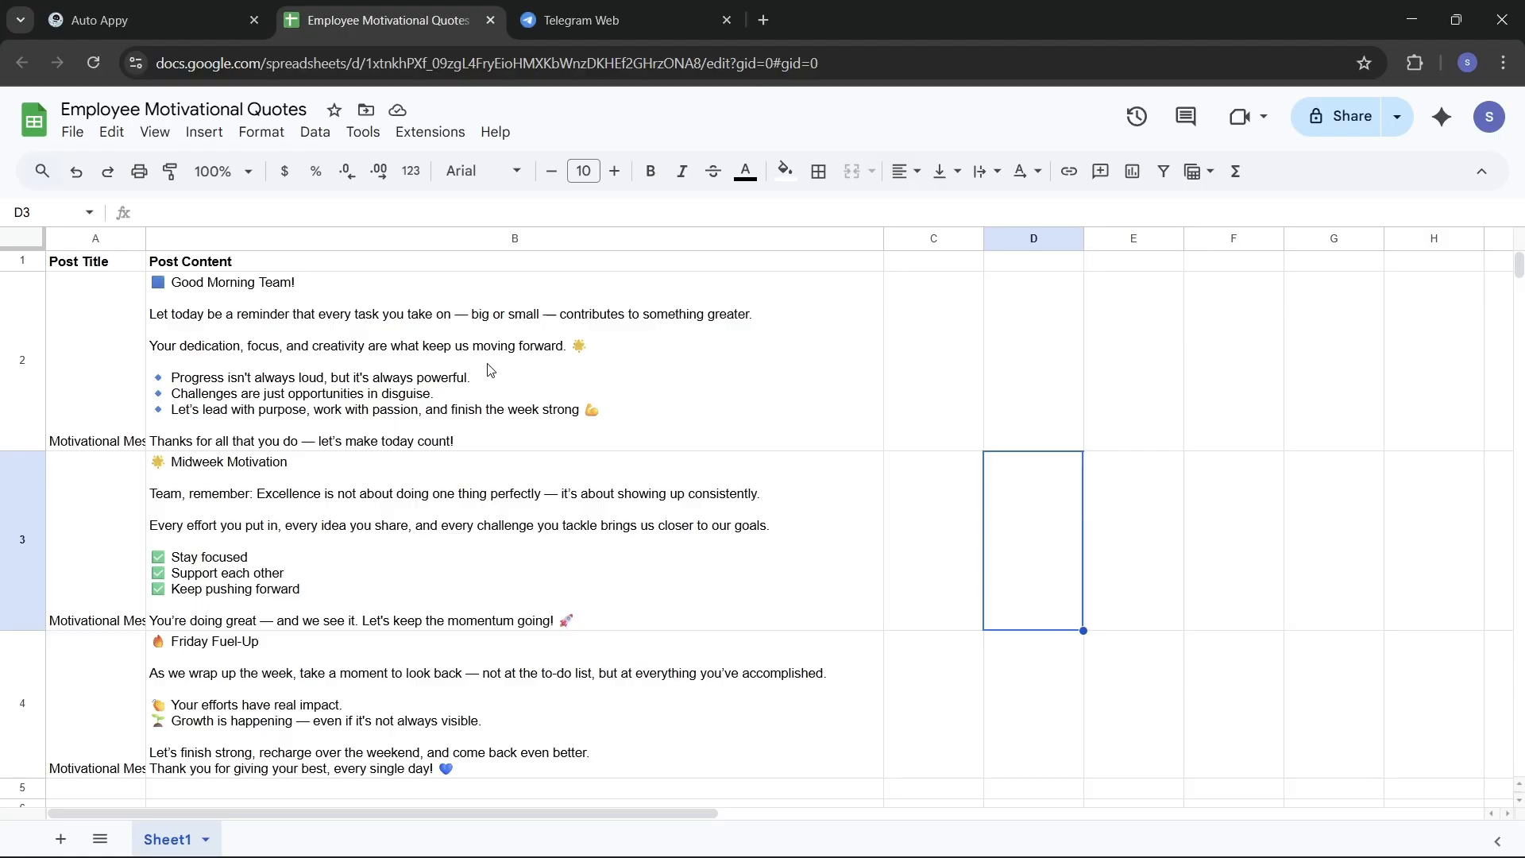
{"action": "left_click", "coordinate": [431, 133]}
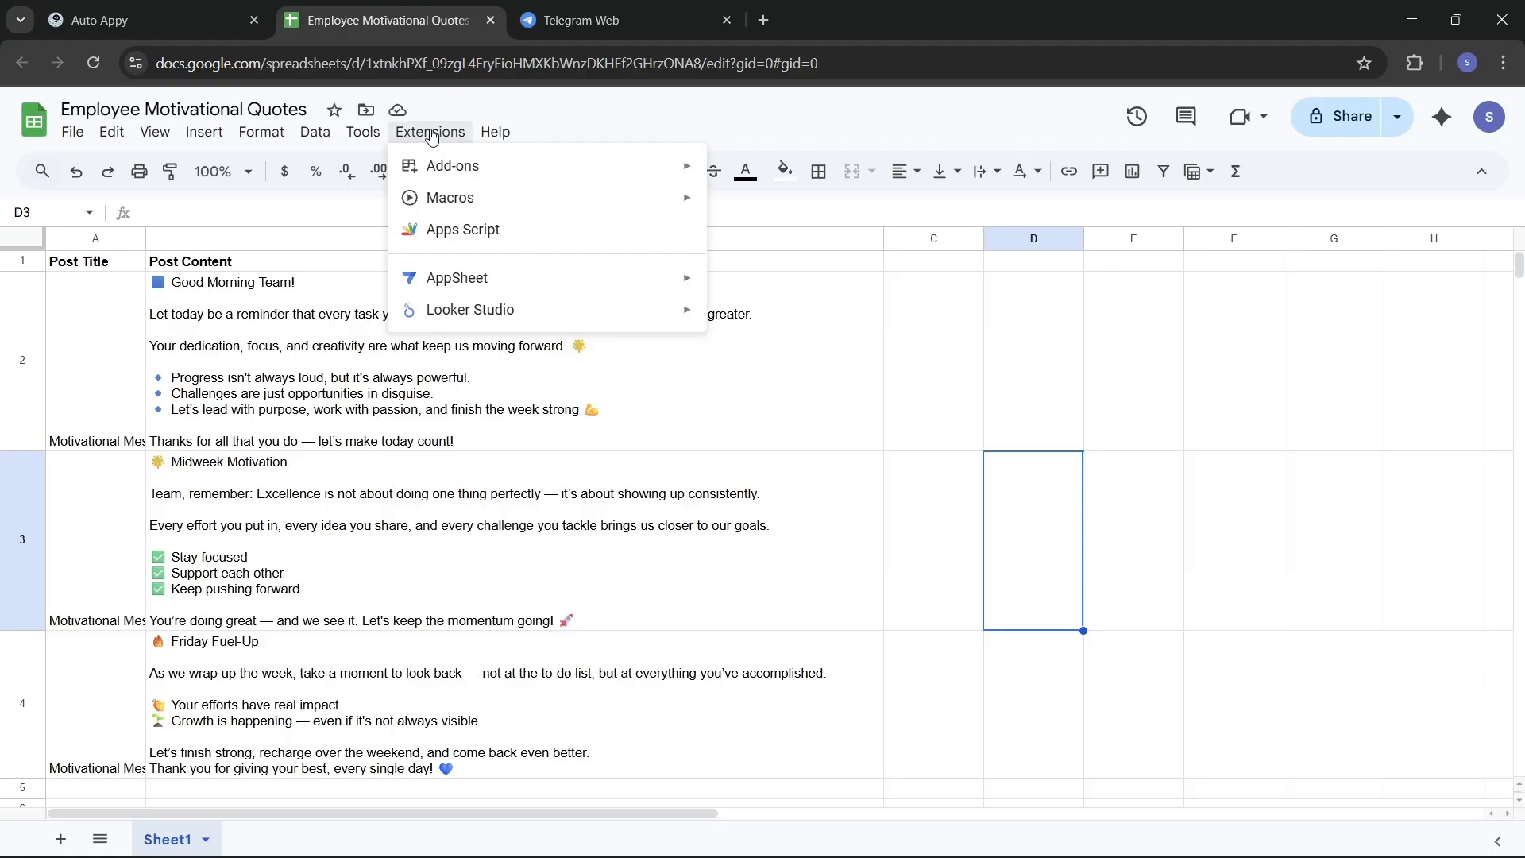
{"action": "mouse_move", "coordinate": [447, 165]}
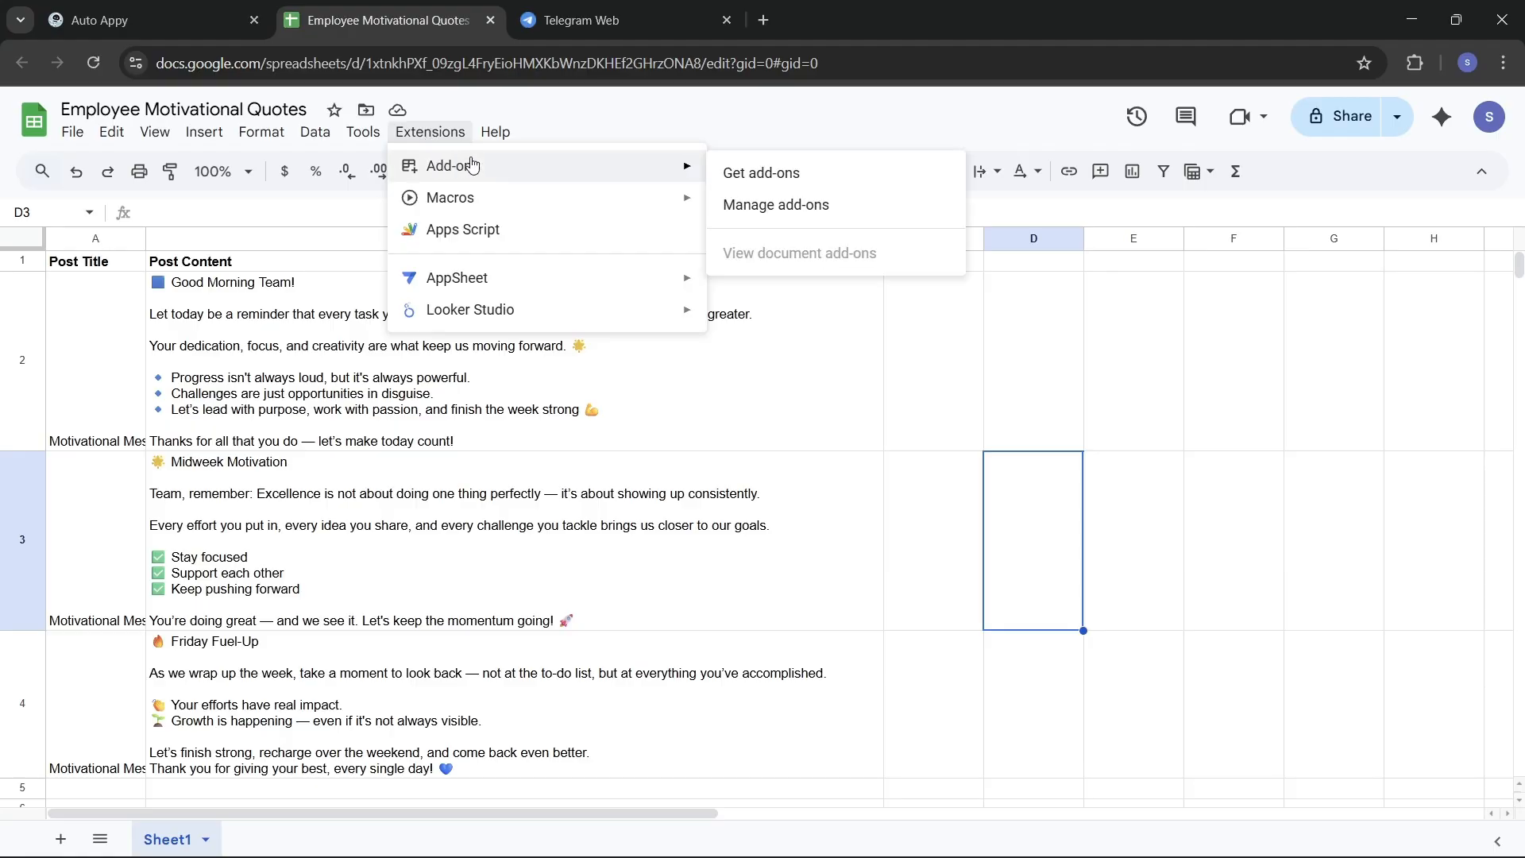
{"action": "left_click", "coordinate": [732, 174]}
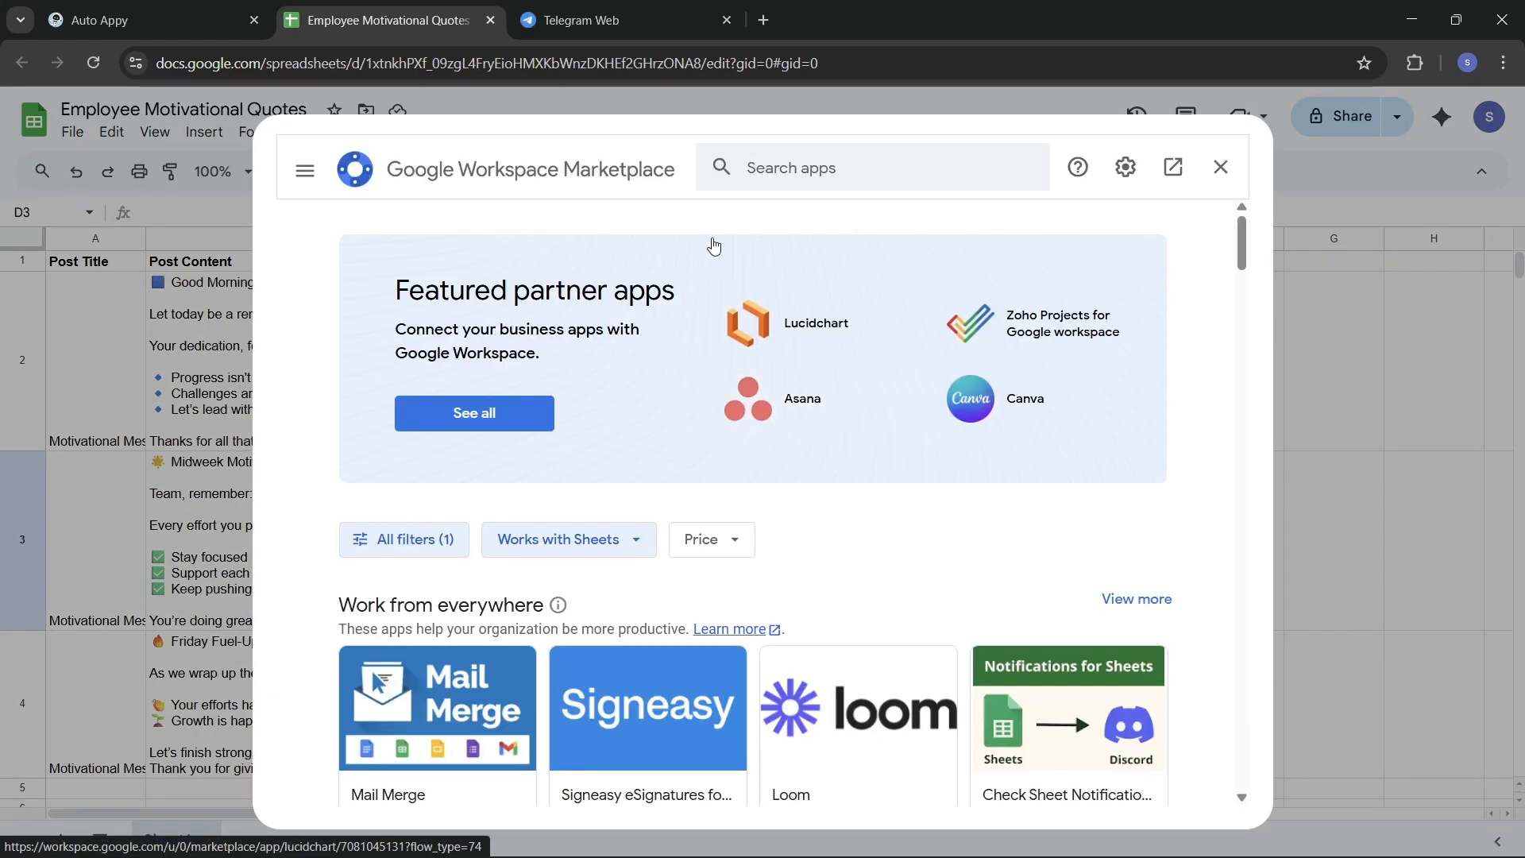
{"action": "left_click", "coordinate": [832, 166]}
{"action": "type", "text": "a"}
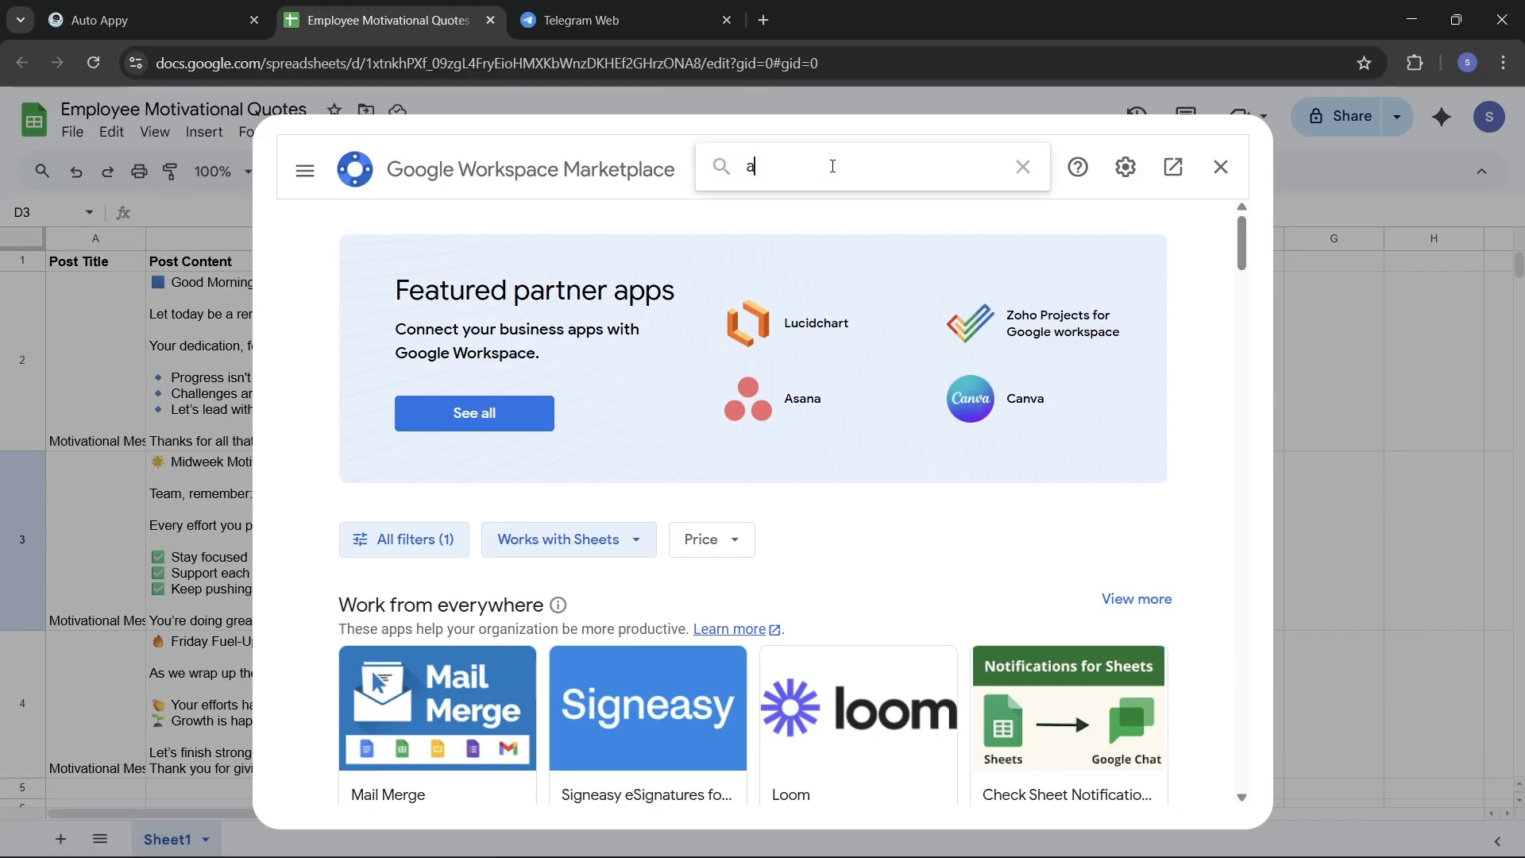
{"action": "type", "text": "uto app"}
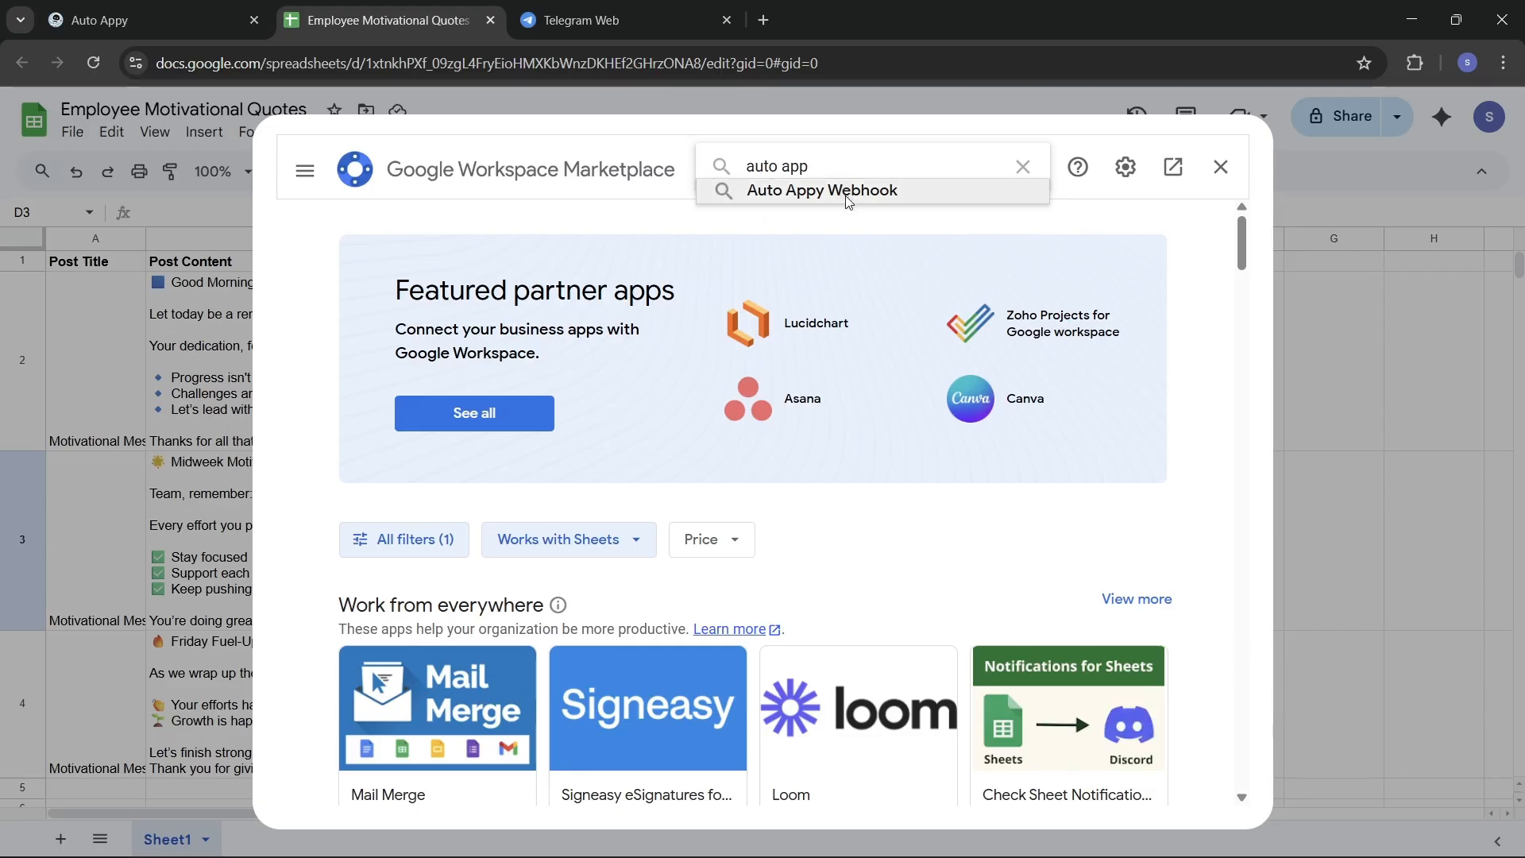
{"action": "left_click", "coordinate": [844, 193]}
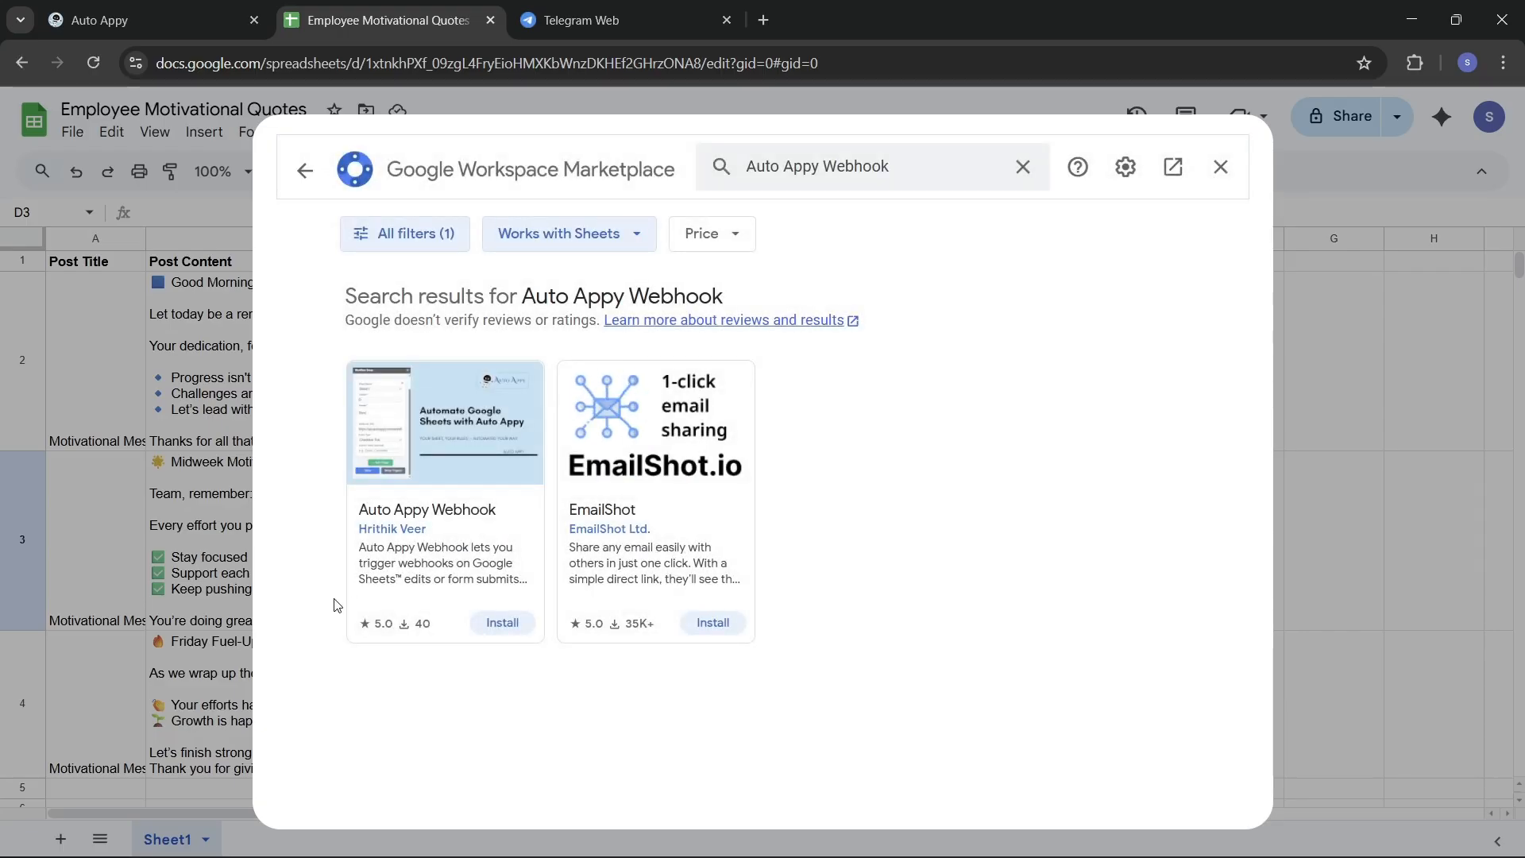
Install the Auto Appy Webhook add-on, authorize it with the listed Google account, and close the marketplace
{"action": "left_click", "coordinate": [494, 627]}
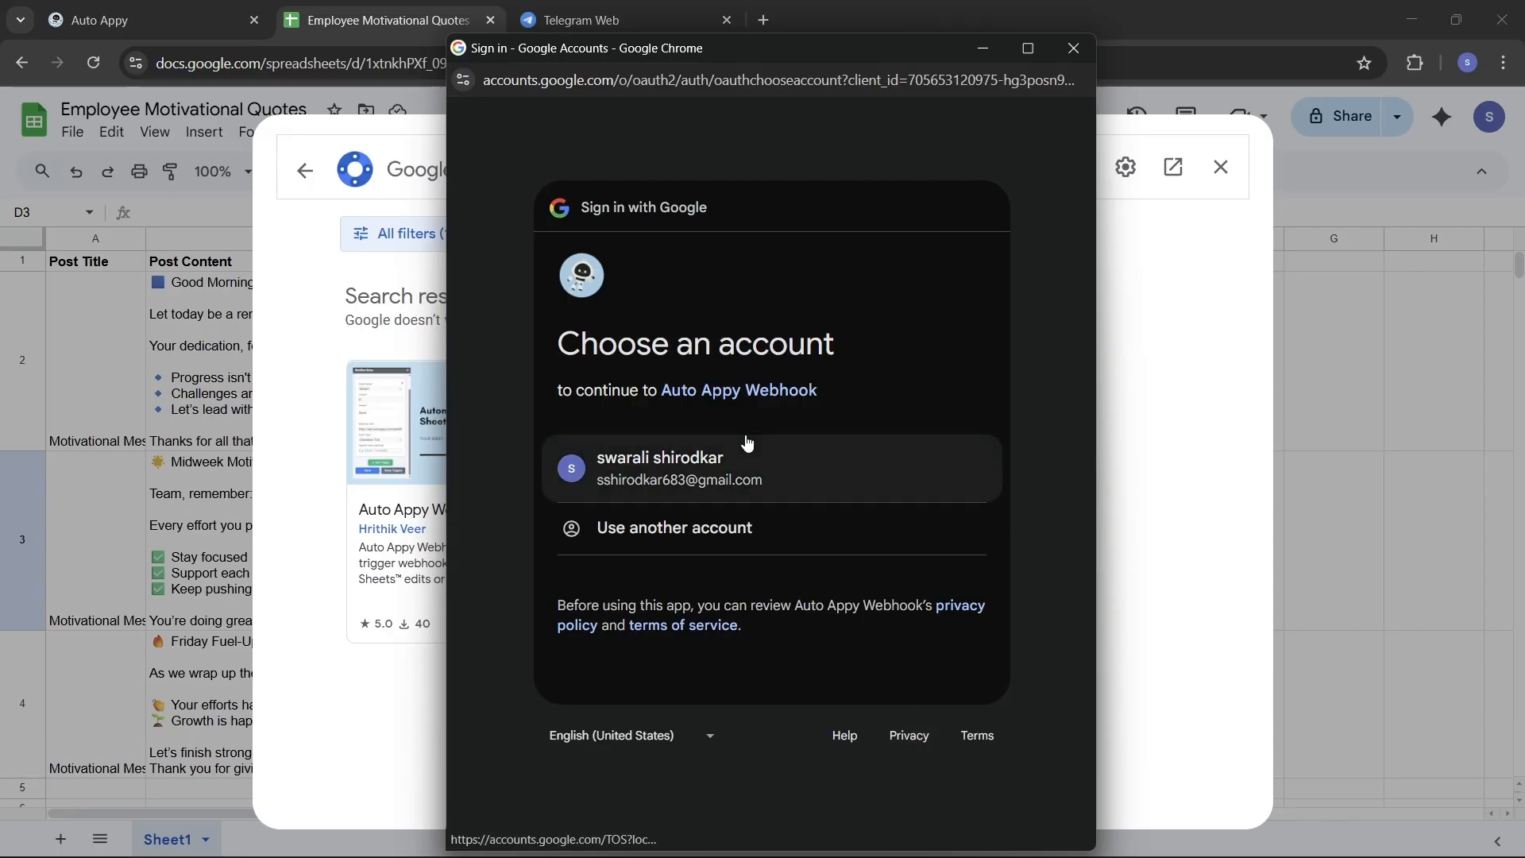
{"action": "left_click", "coordinate": [724, 477]}
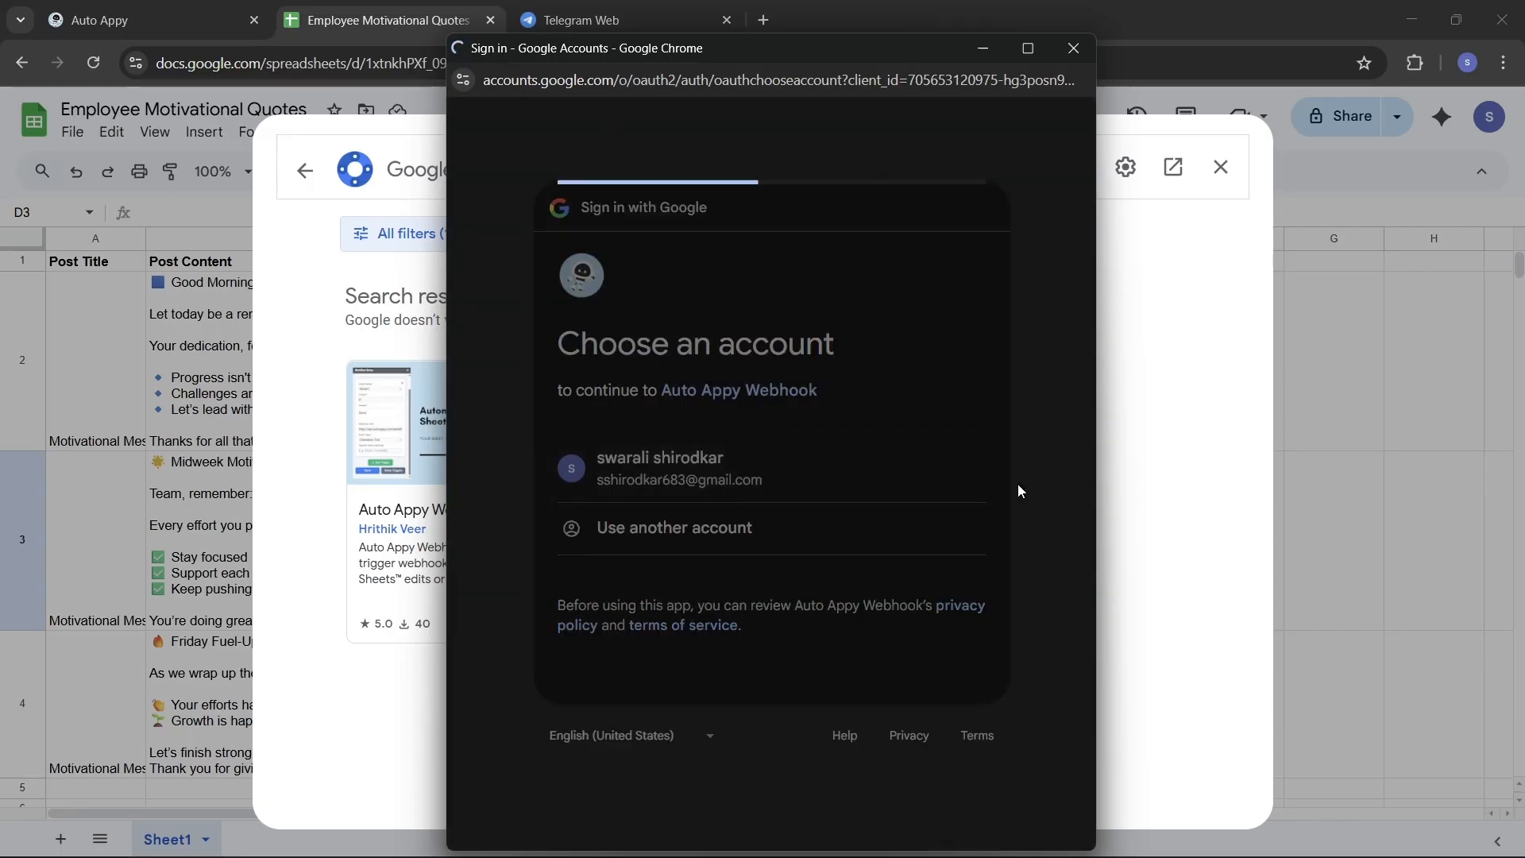
{"action": "scroll", "coordinate": [917, 604], "scroll_direction": "down", "scroll_amount": 2}
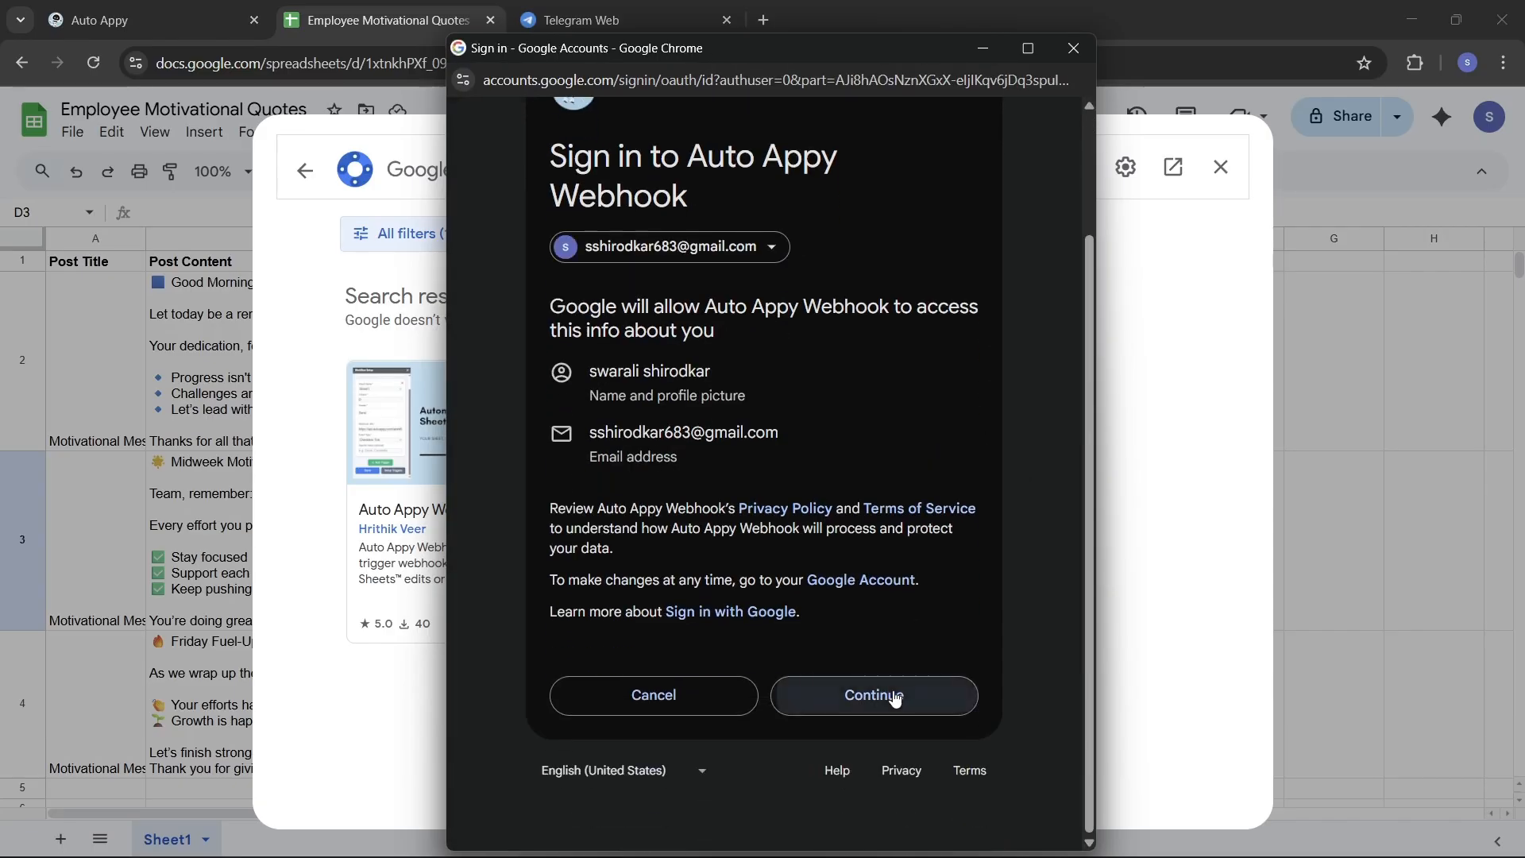
{"action": "left_click", "coordinate": [892, 696]}
{"action": "scroll", "coordinate": [902, 631], "scroll_direction": "down", "scroll_amount": 4}
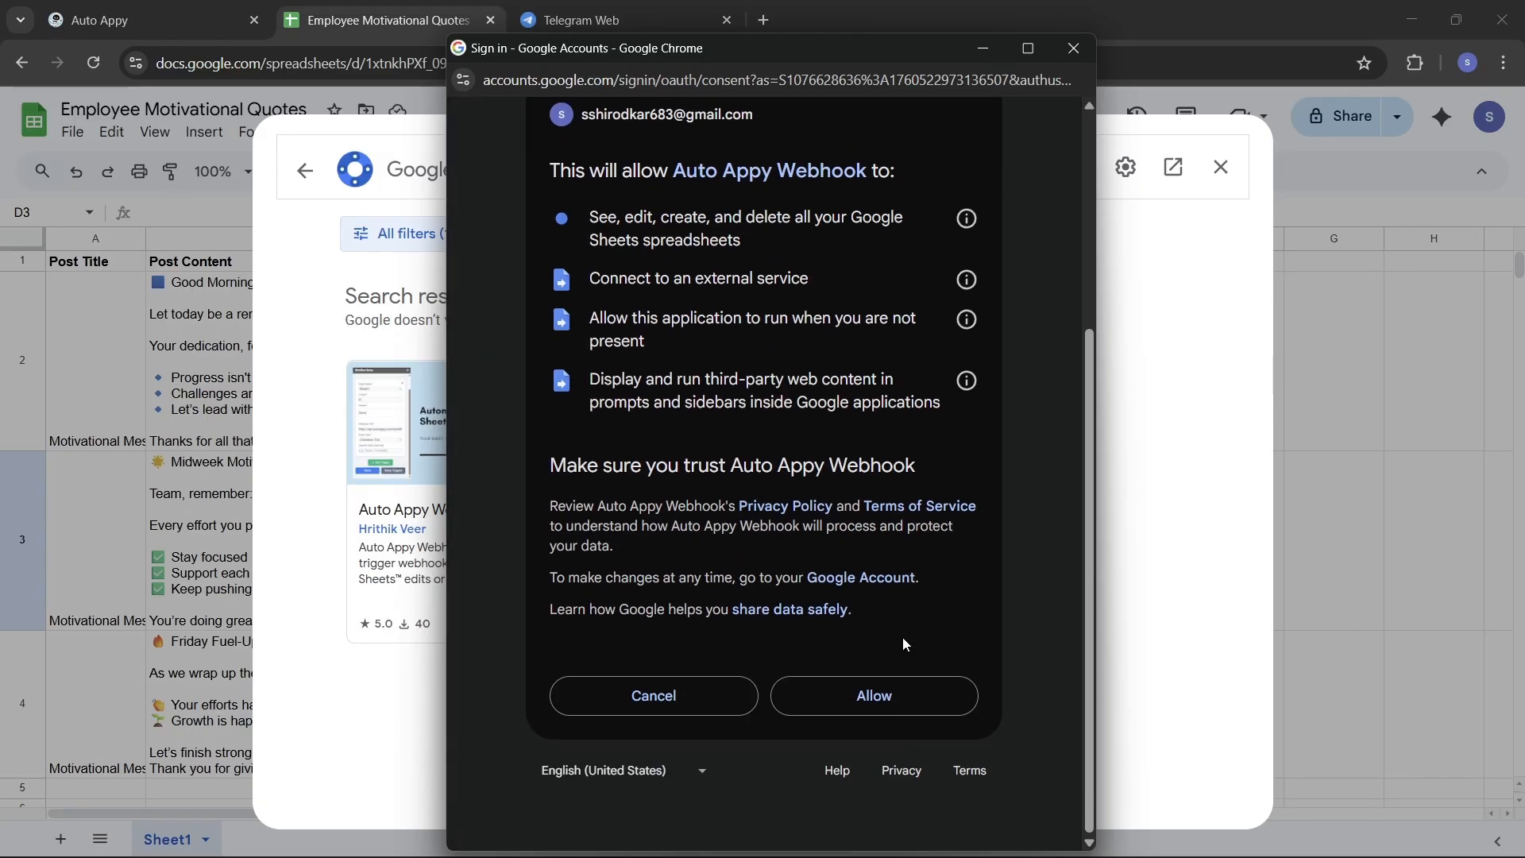
{"action": "left_click", "coordinate": [892, 698]}
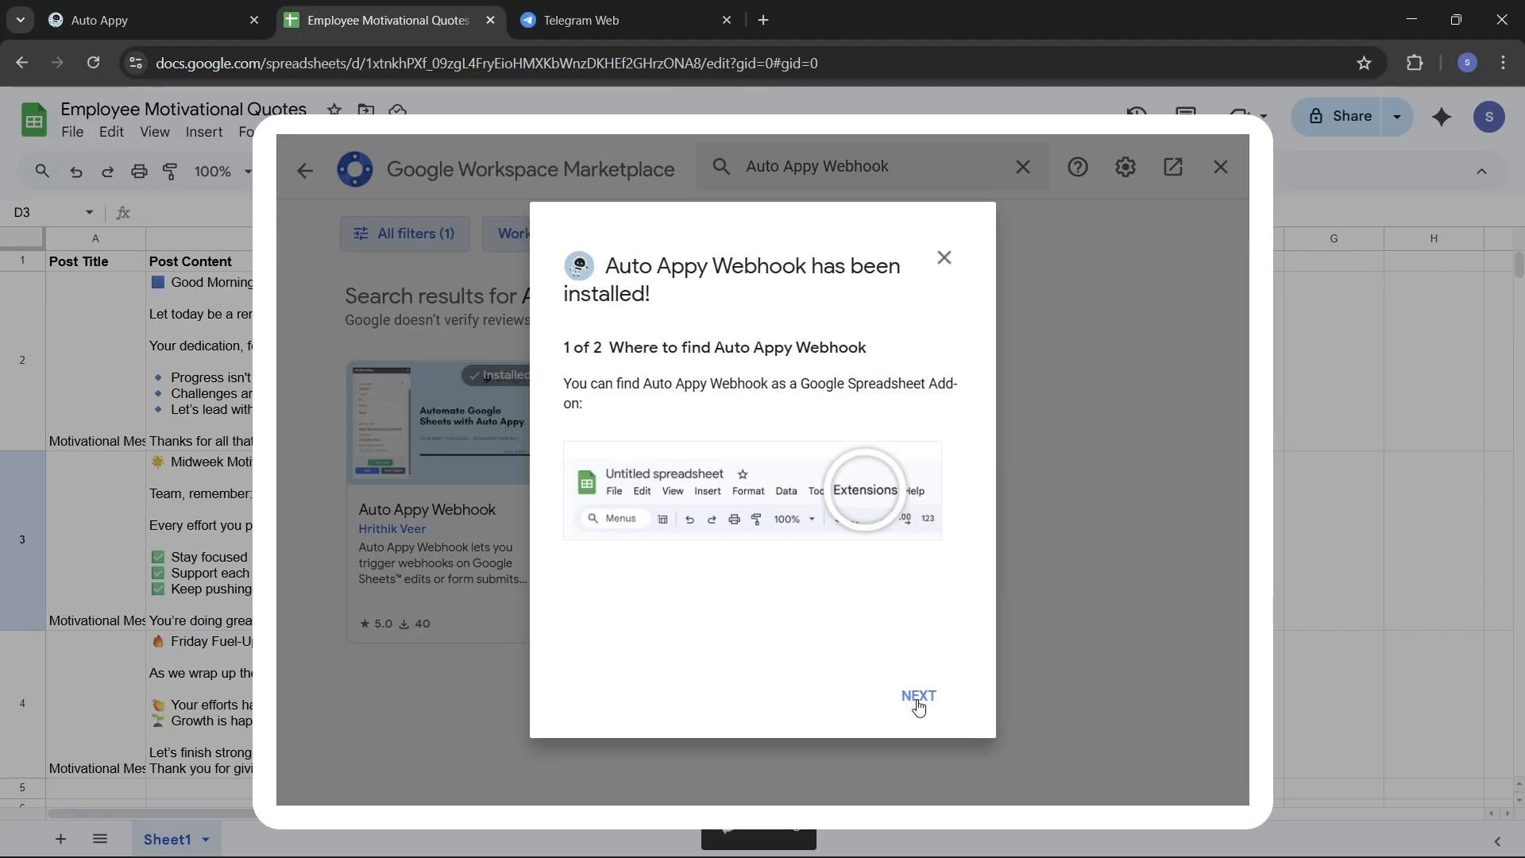
{"action": "left_click", "coordinate": [917, 701]}
{"action": "left_click", "coordinate": [918, 701]}
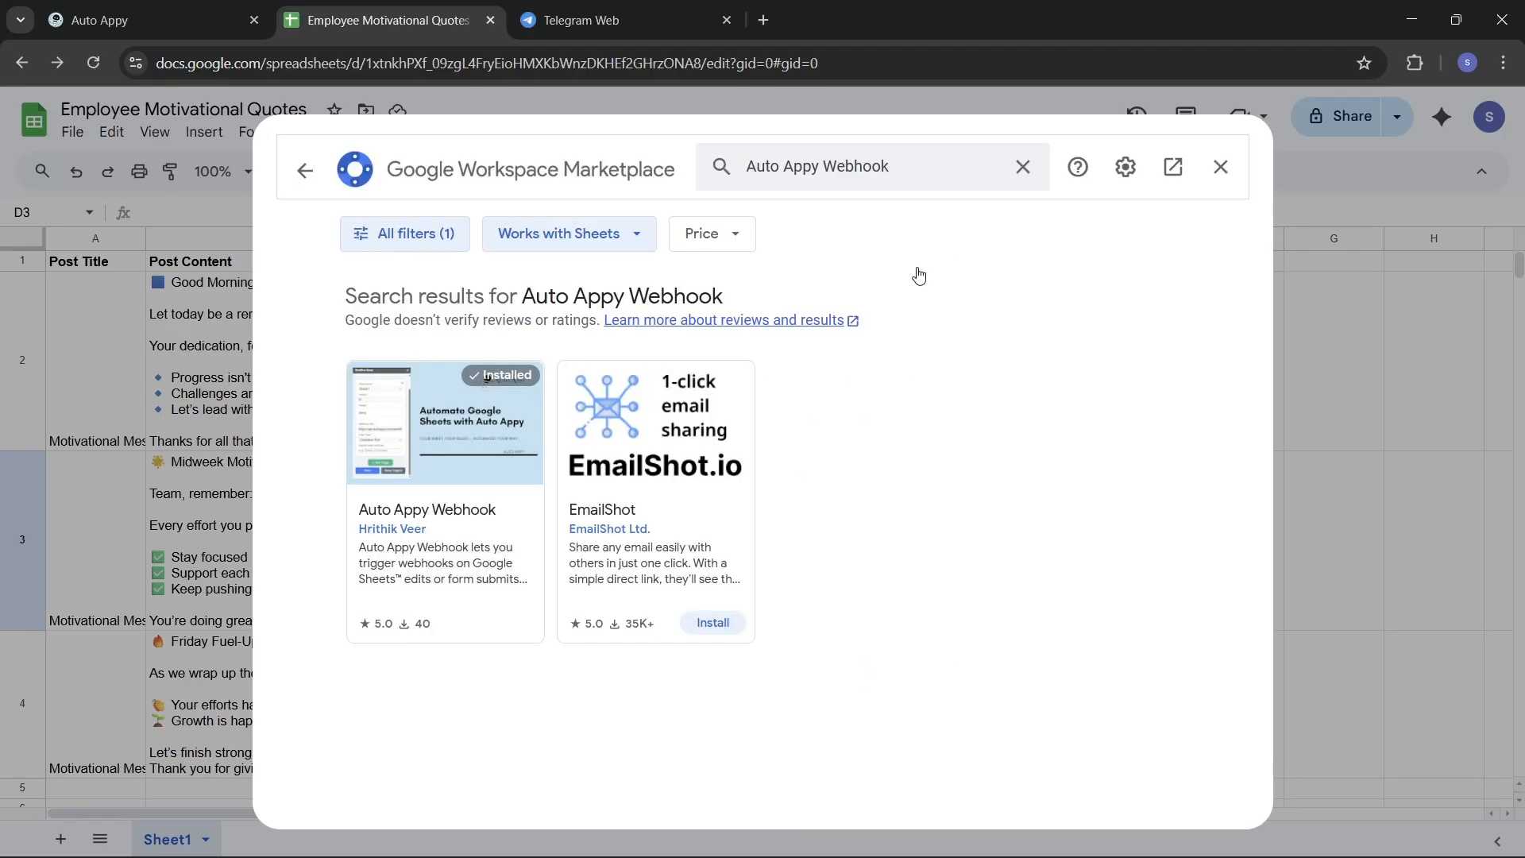
{"action": "left_click", "coordinate": [1221, 167]}
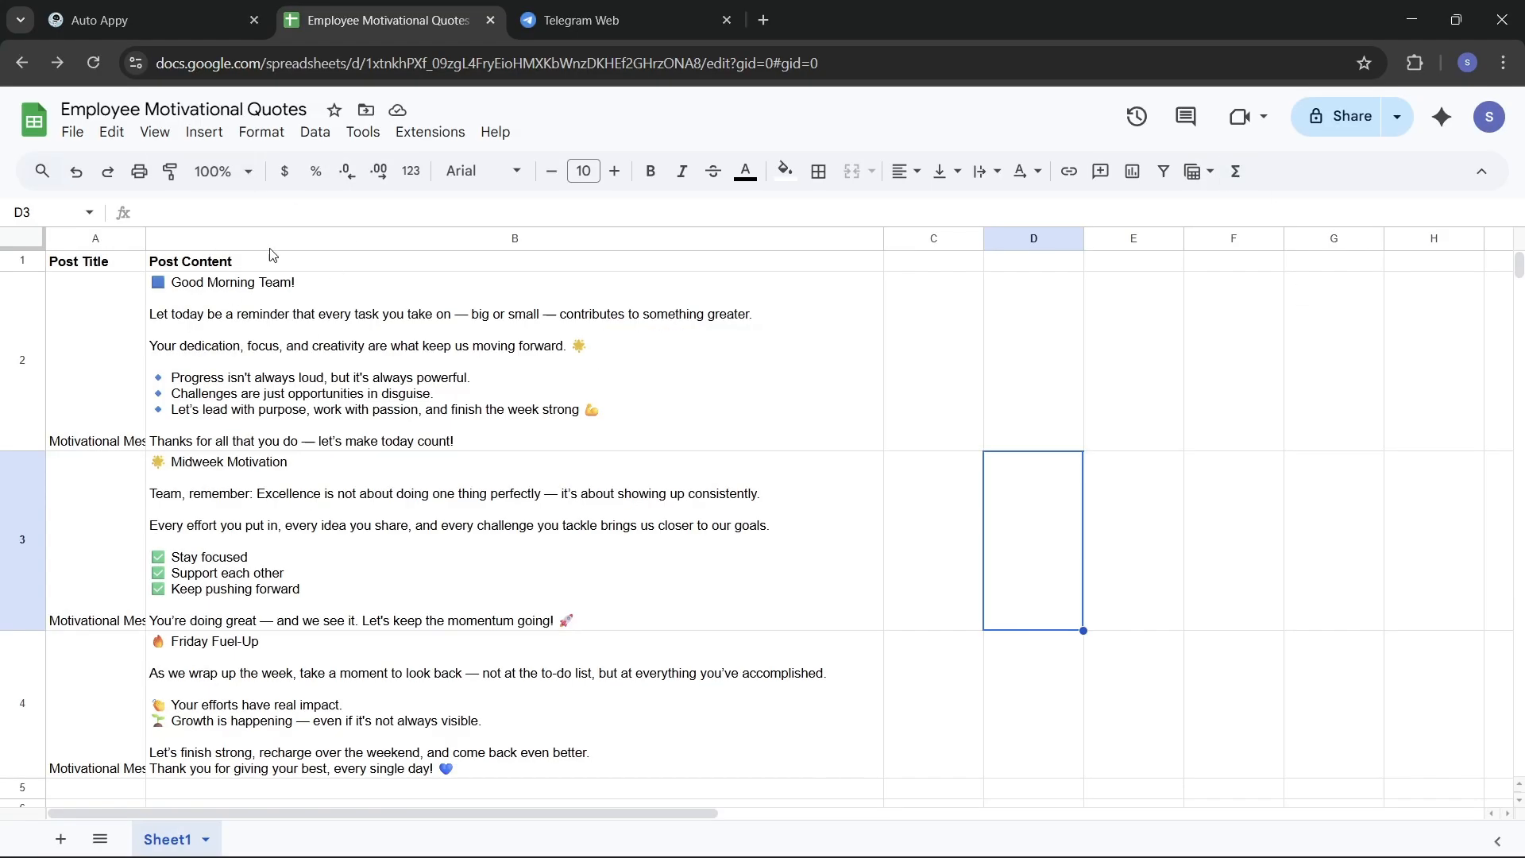
Reload the spreadsheet and open the Auto Appy Webhook add-on's workflow setup
{"action": "left_click", "coordinate": [93, 62]}
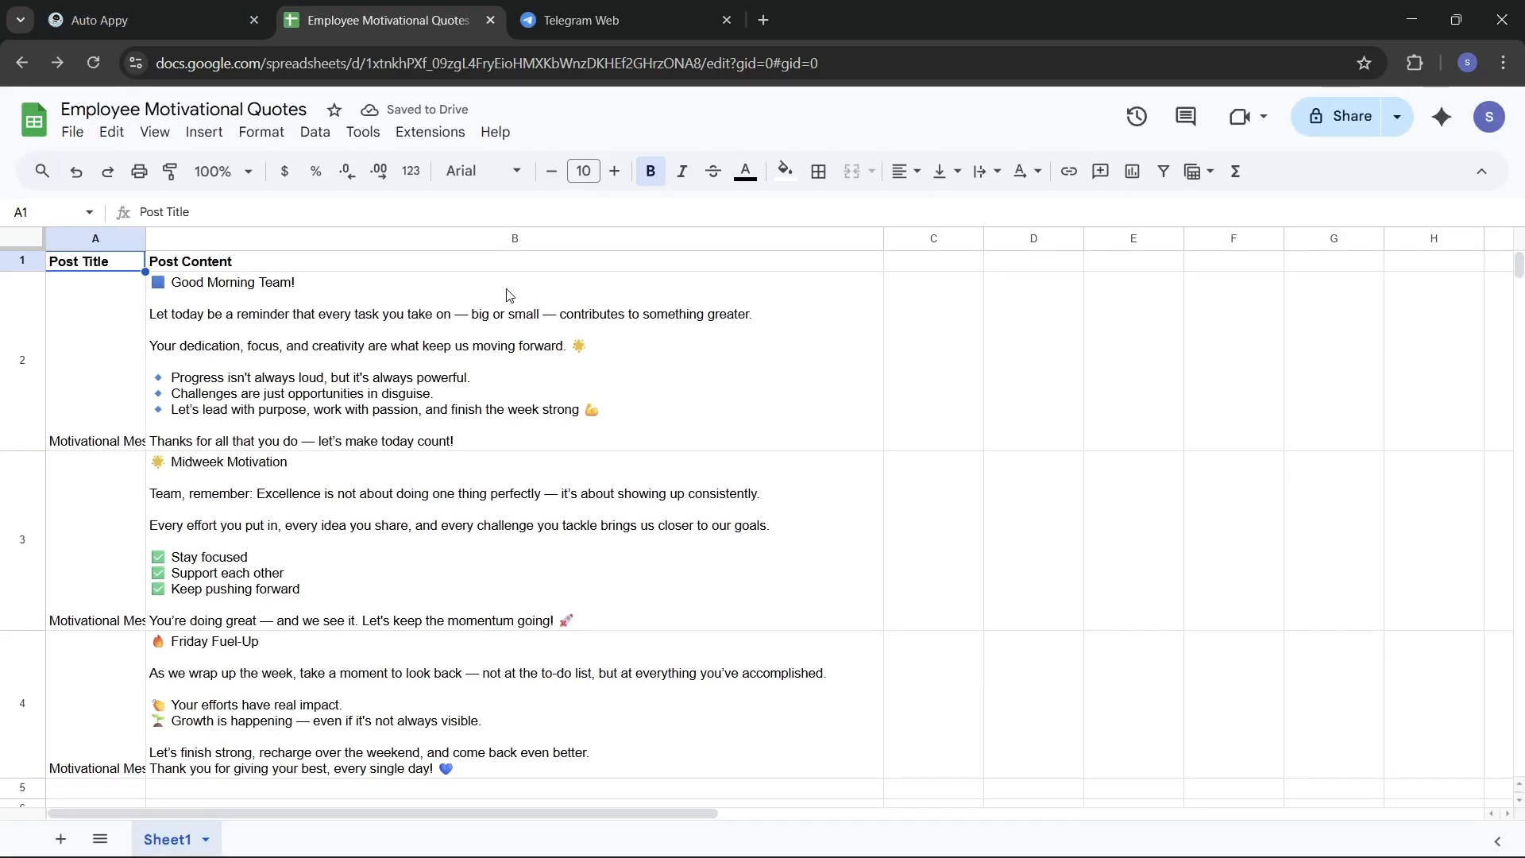
{"action": "left_click", "coordinate": [421, 135]}
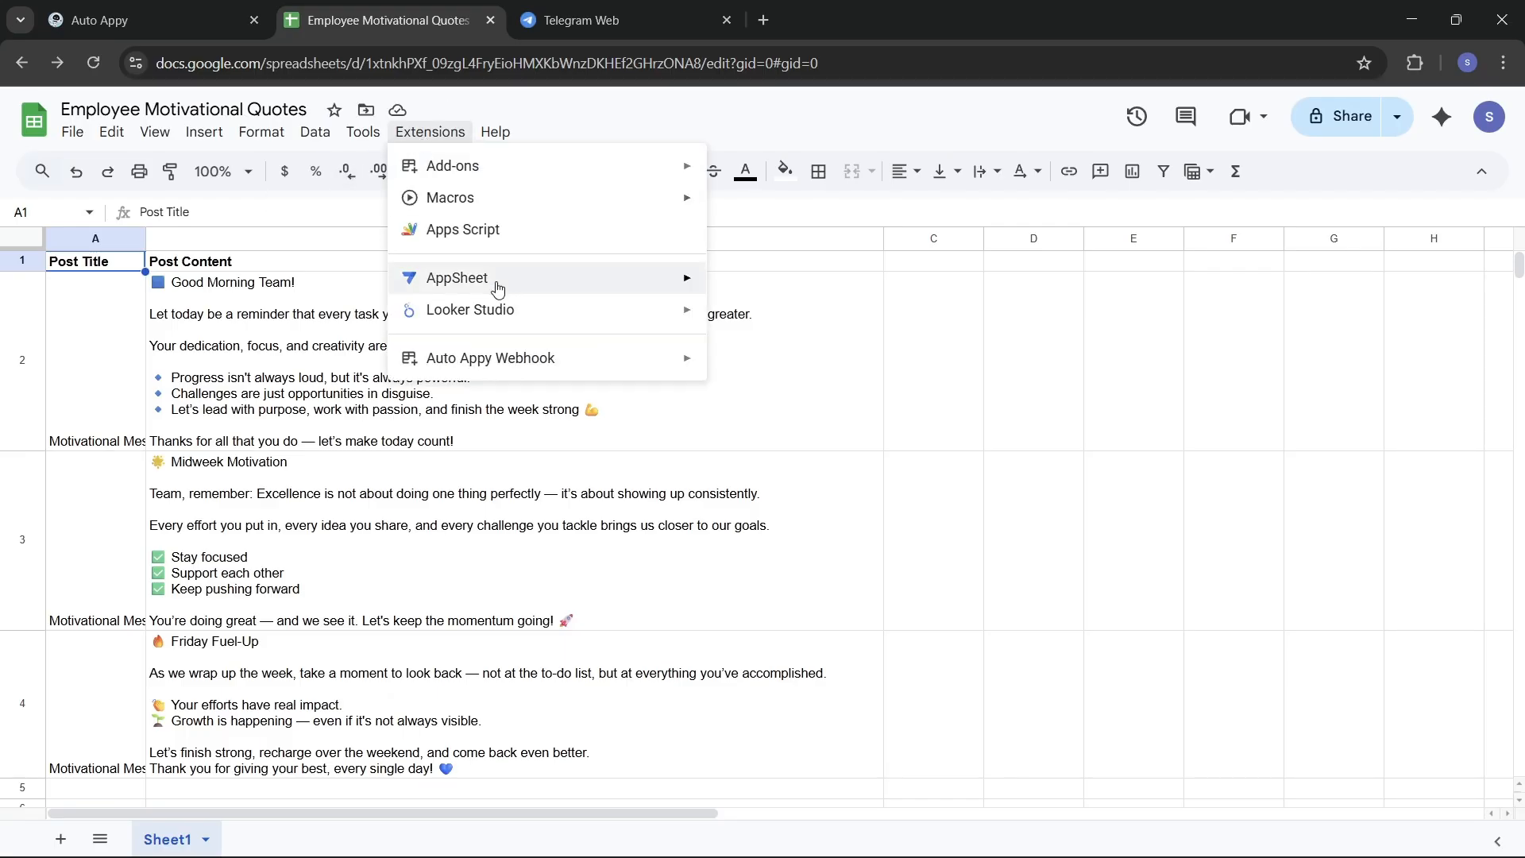
{"action": "mouse_move", "coordinate": [564, 371]}
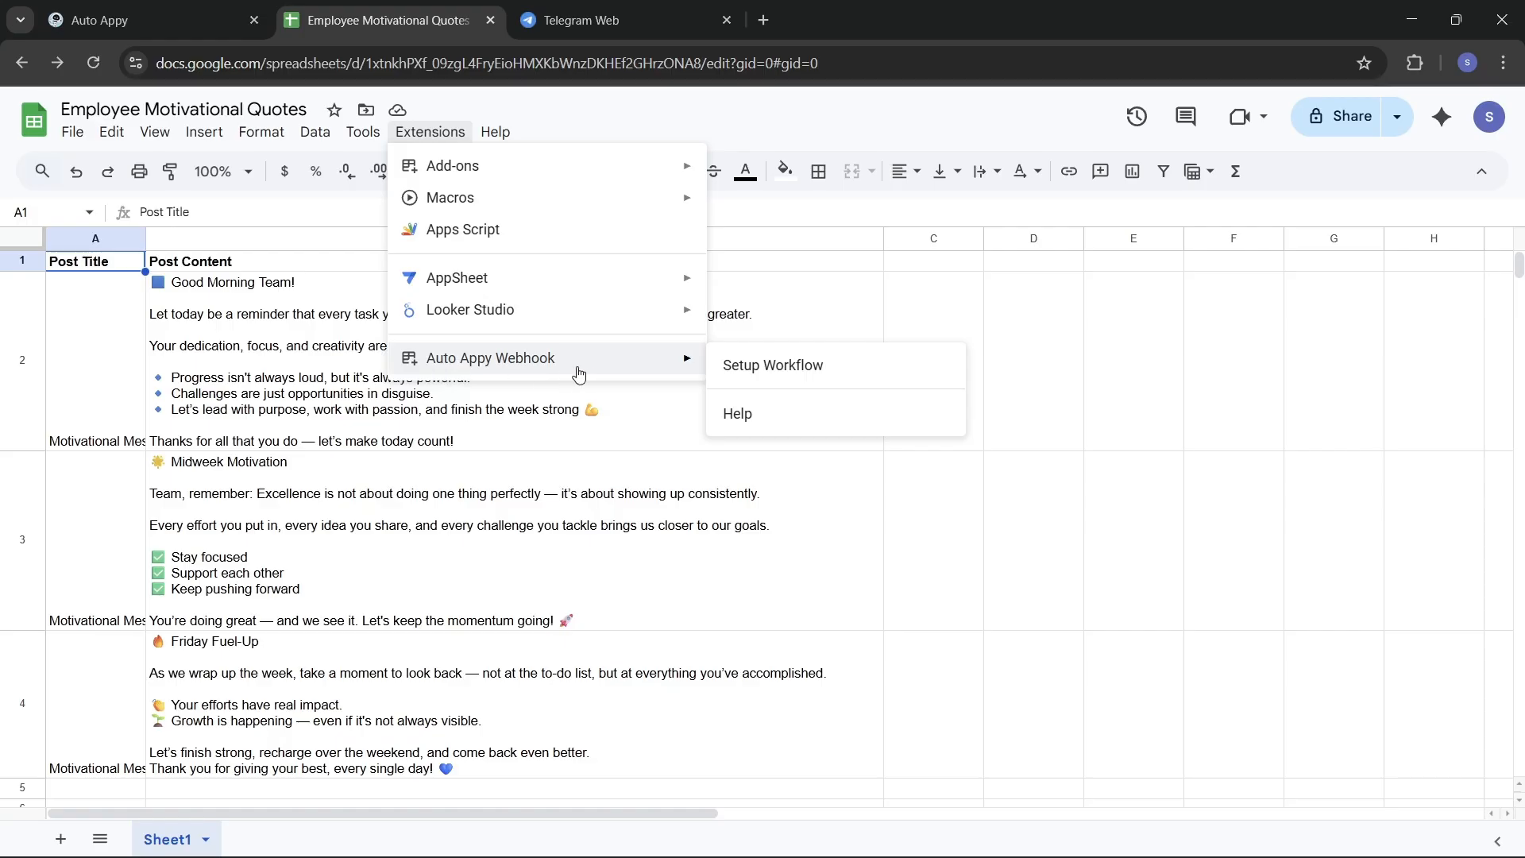
{"action": "left_click", "coordinate": [804, 364]}
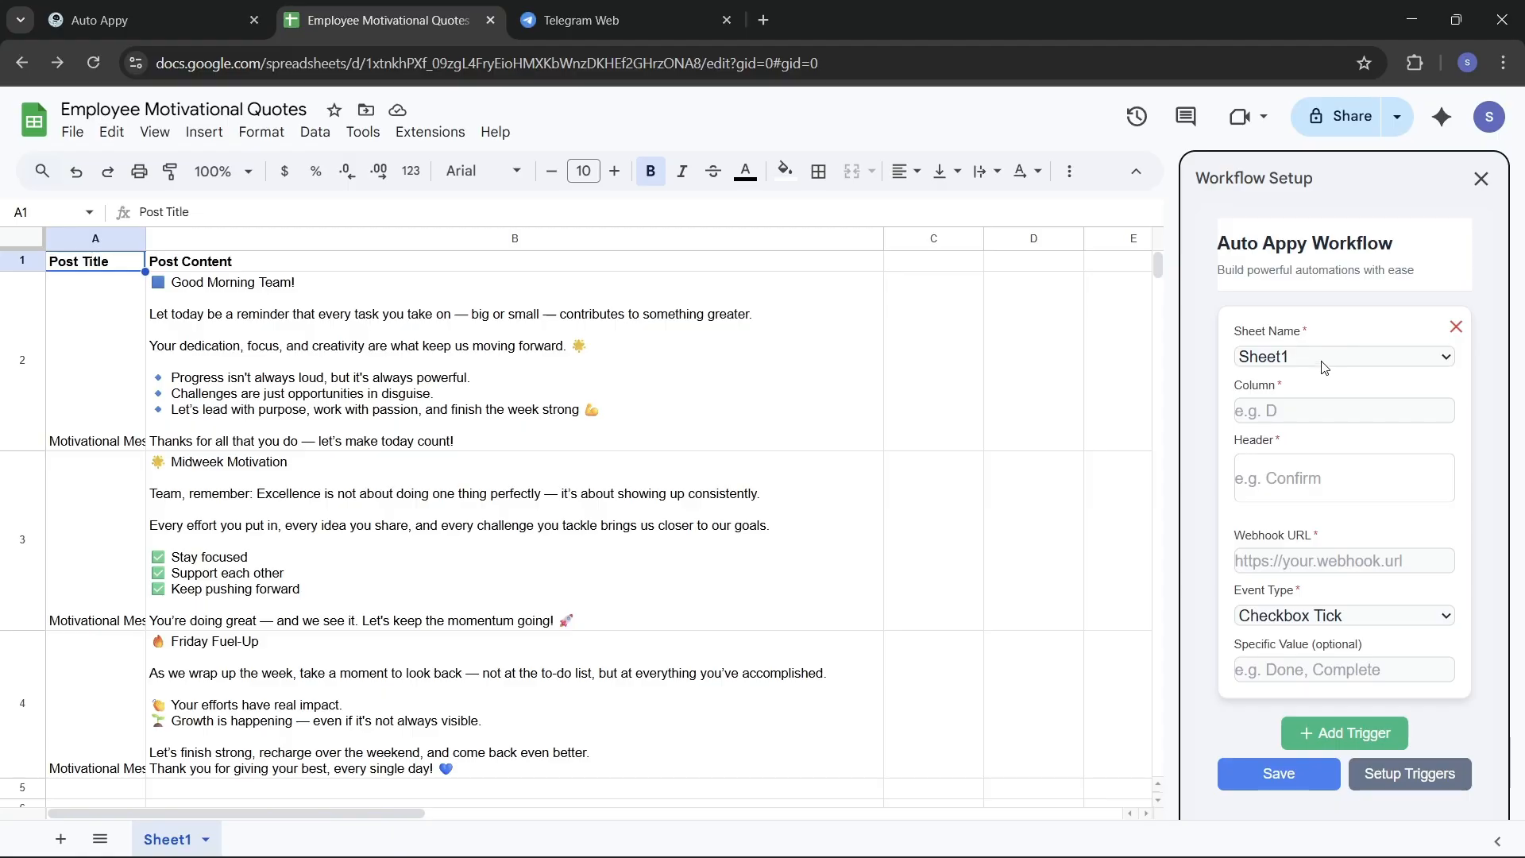
Set the Sheet1 trigger's column to C and header to "send", and paste the copied webhook URL
{"action": "left_click", "coordinate": [1296, 411]}
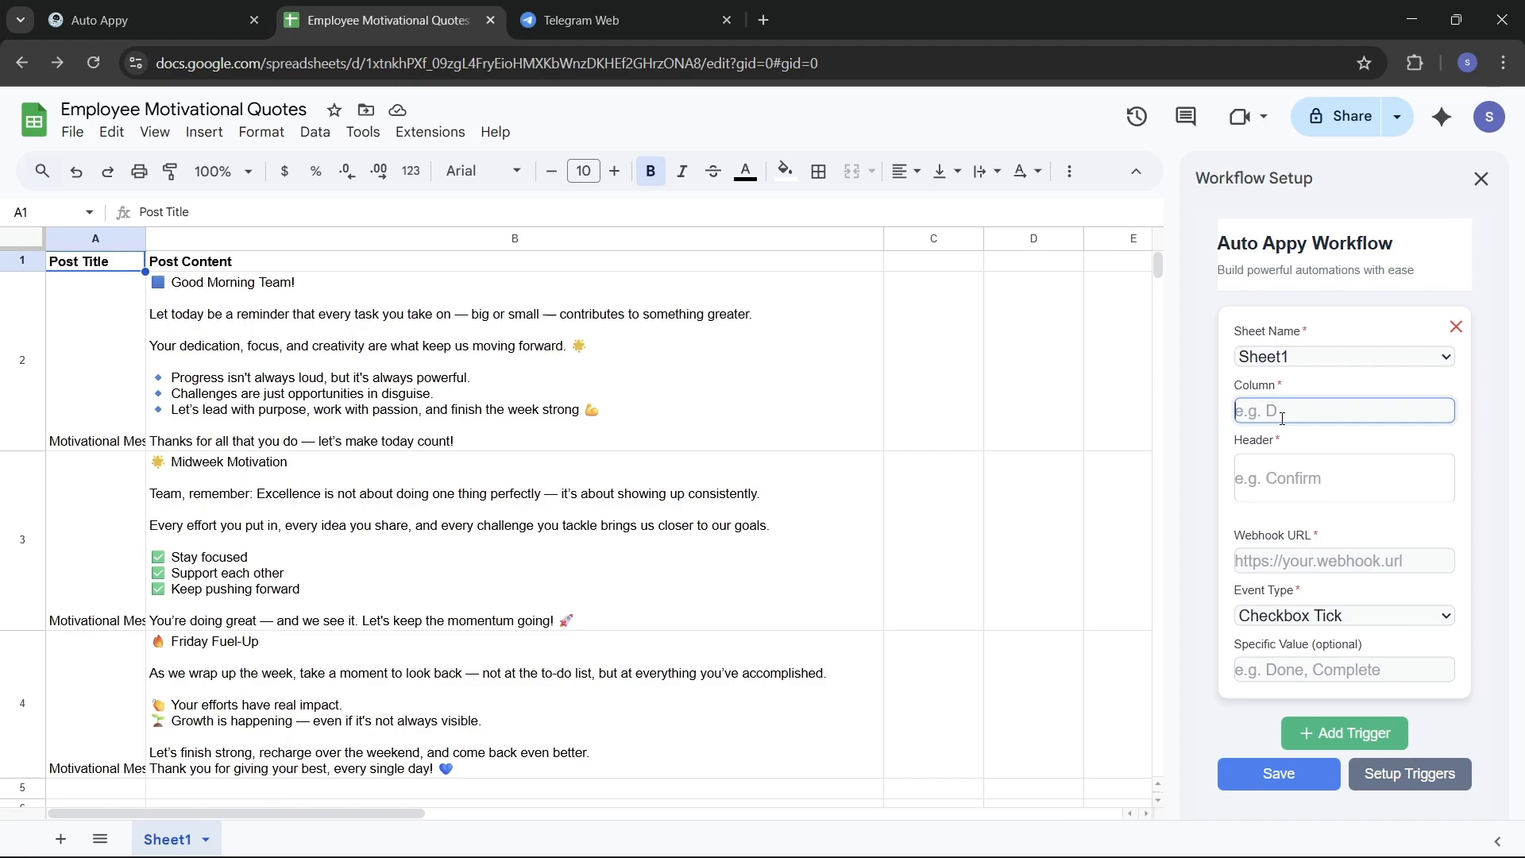
{"action": "type", "text": "C"}
{"action": "left_click", "coordinate": [1314, 480]}
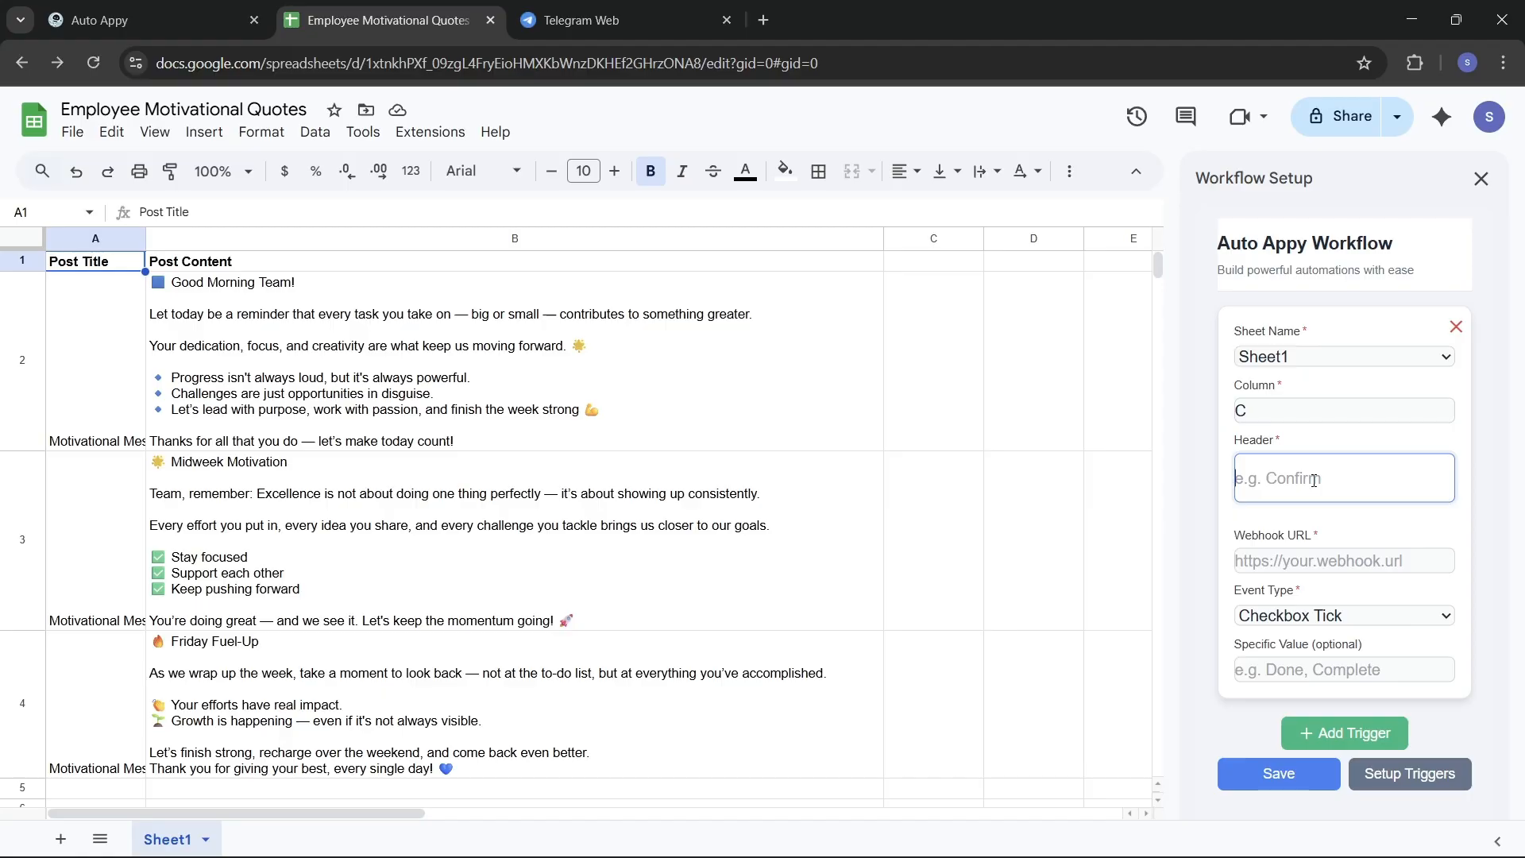
{"action": "type", "text": "send"}
{"action": "left_click", "coordinate": [1364, 554]}
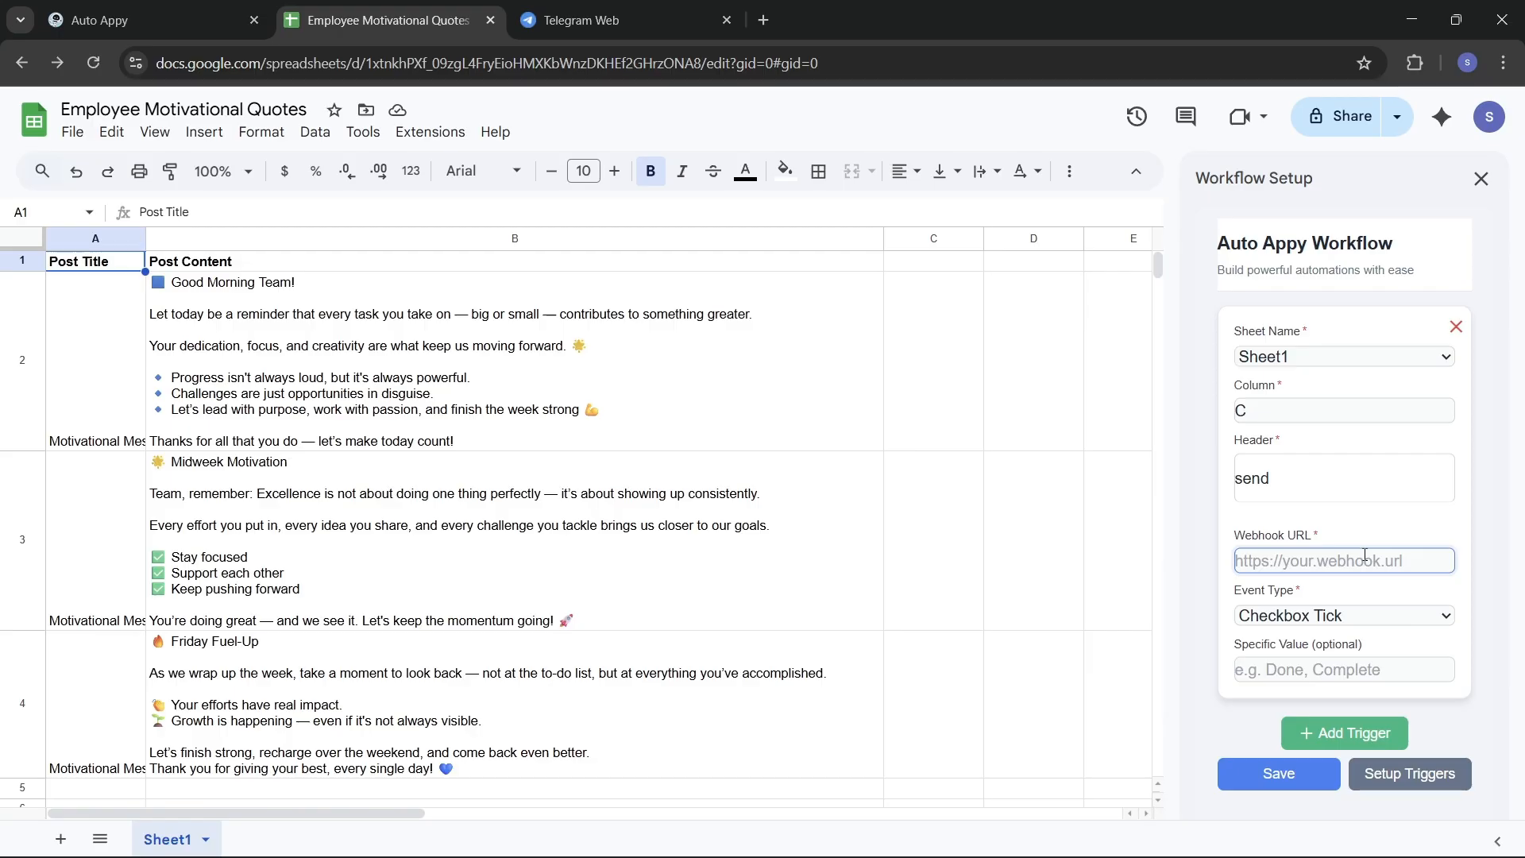
{"action": "key", "text": "ctrl+v"}
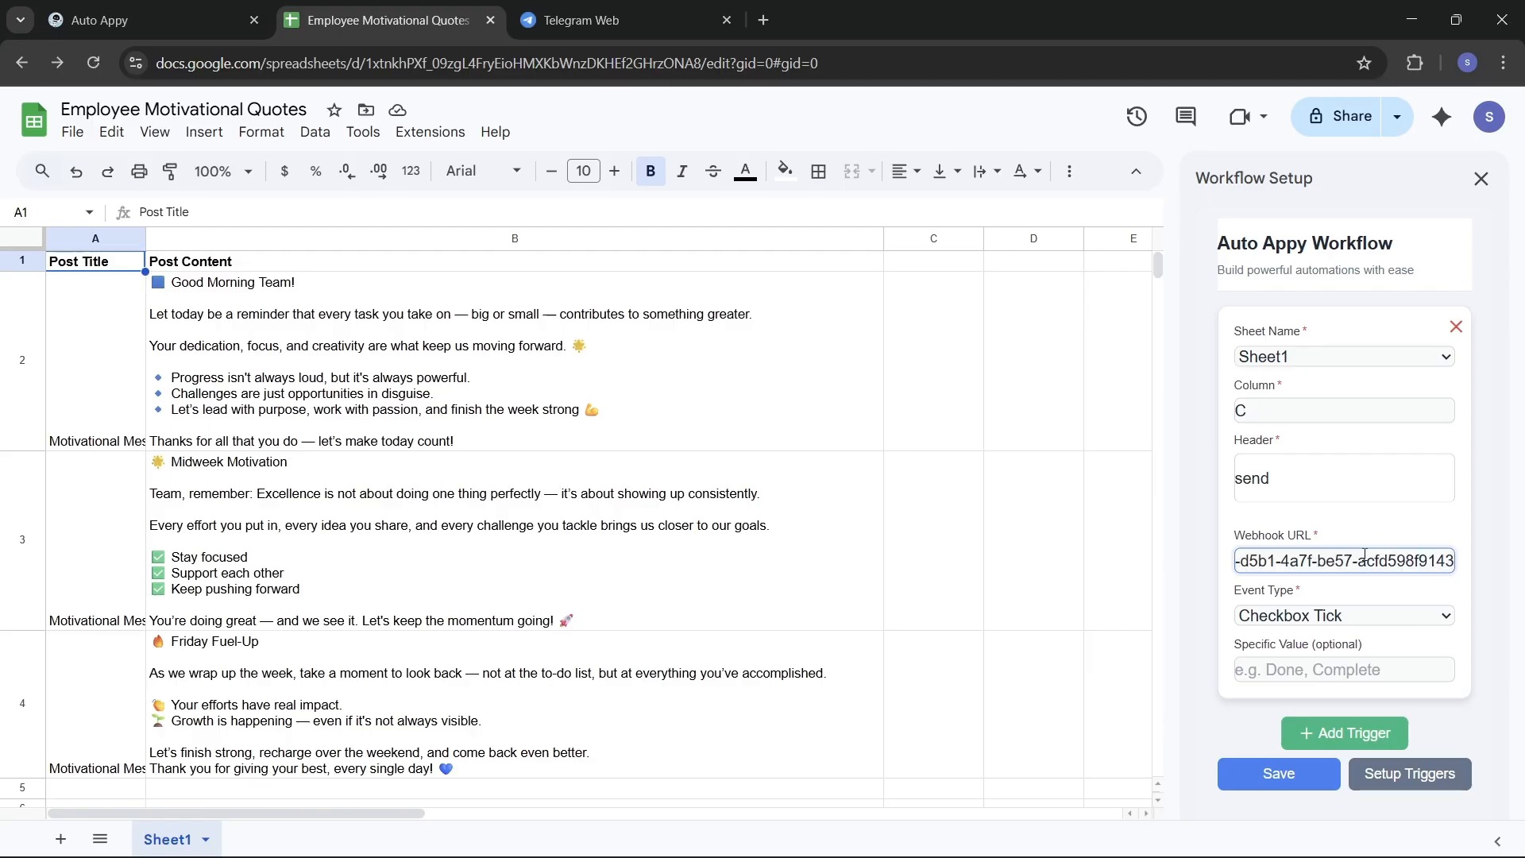
Choose Checkbox Tick as the event type, save the settings, set up the triggers, and close the workflow setup
{"action": "left_click", "coordinate": [1375, 617]}
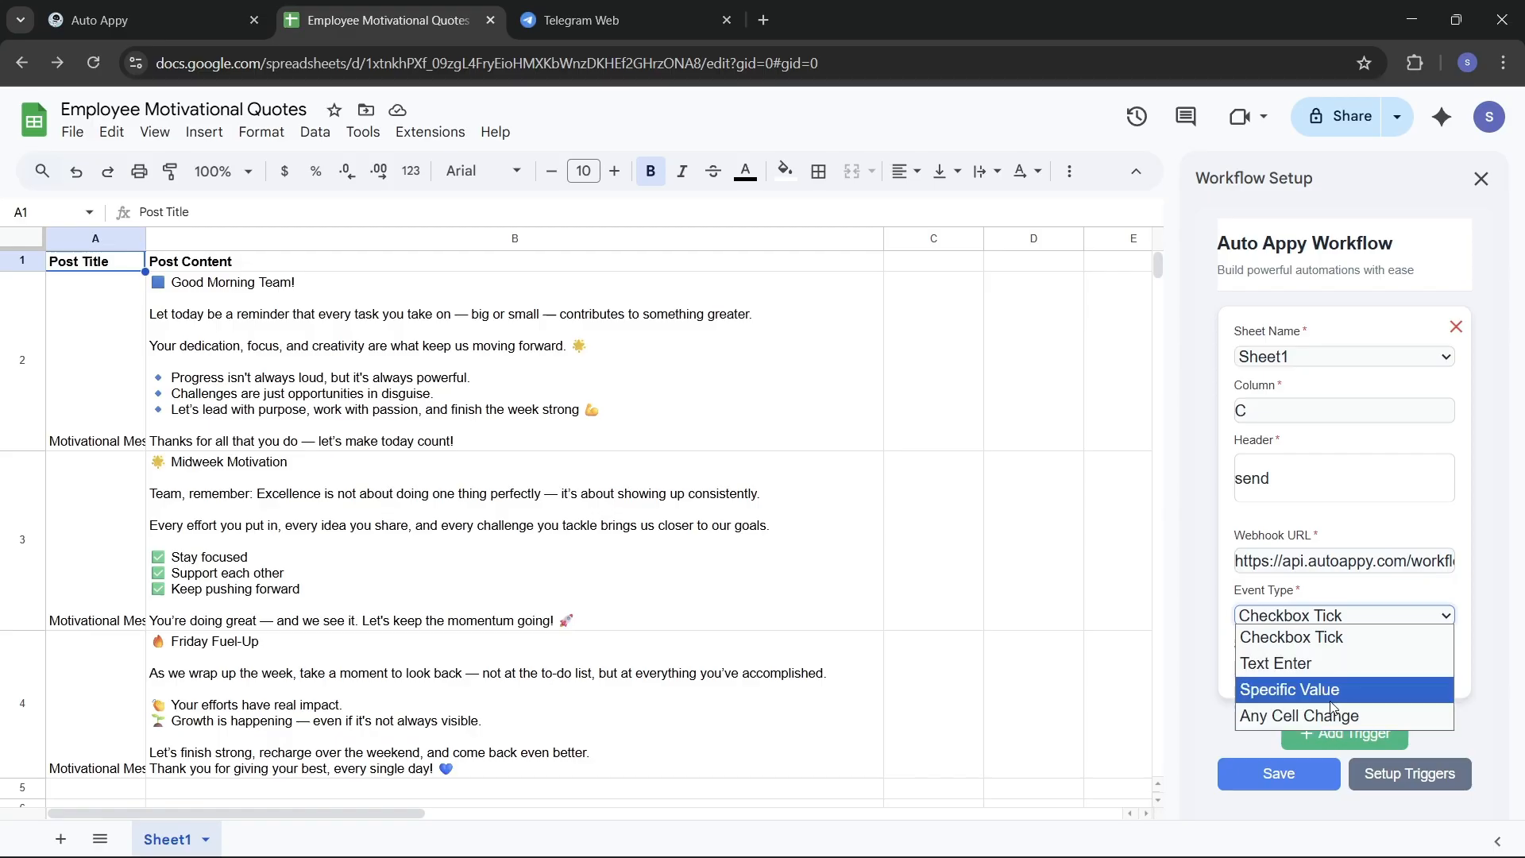
{"action": "left_click", "coordinate": [1340, 640]}
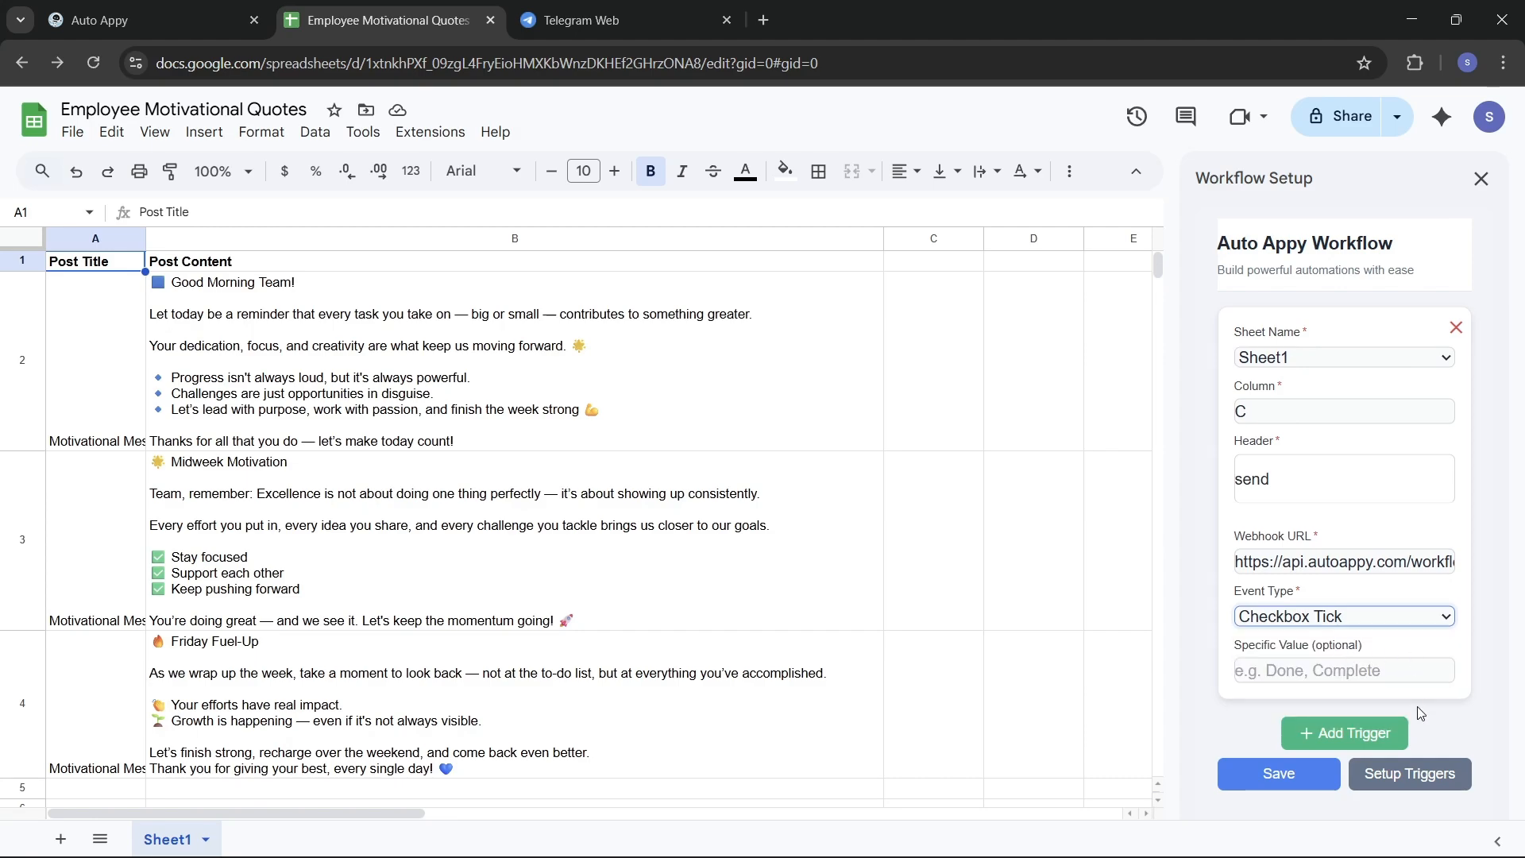
{"action": "left_click", "coordinate": [1247, 790]}
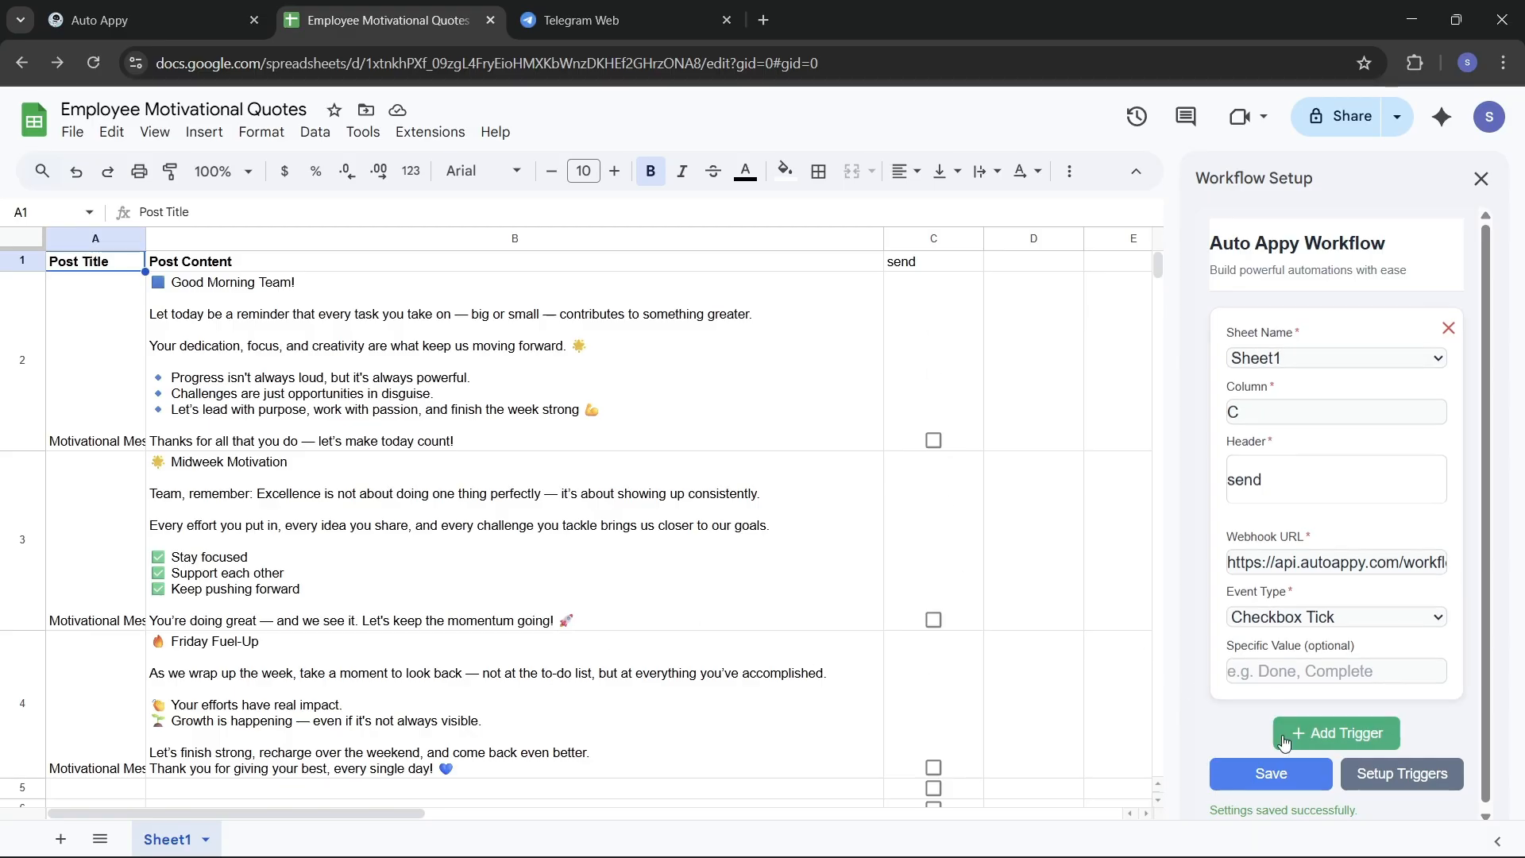
{"action": "left_click", "coordinate": [1382, 782]}
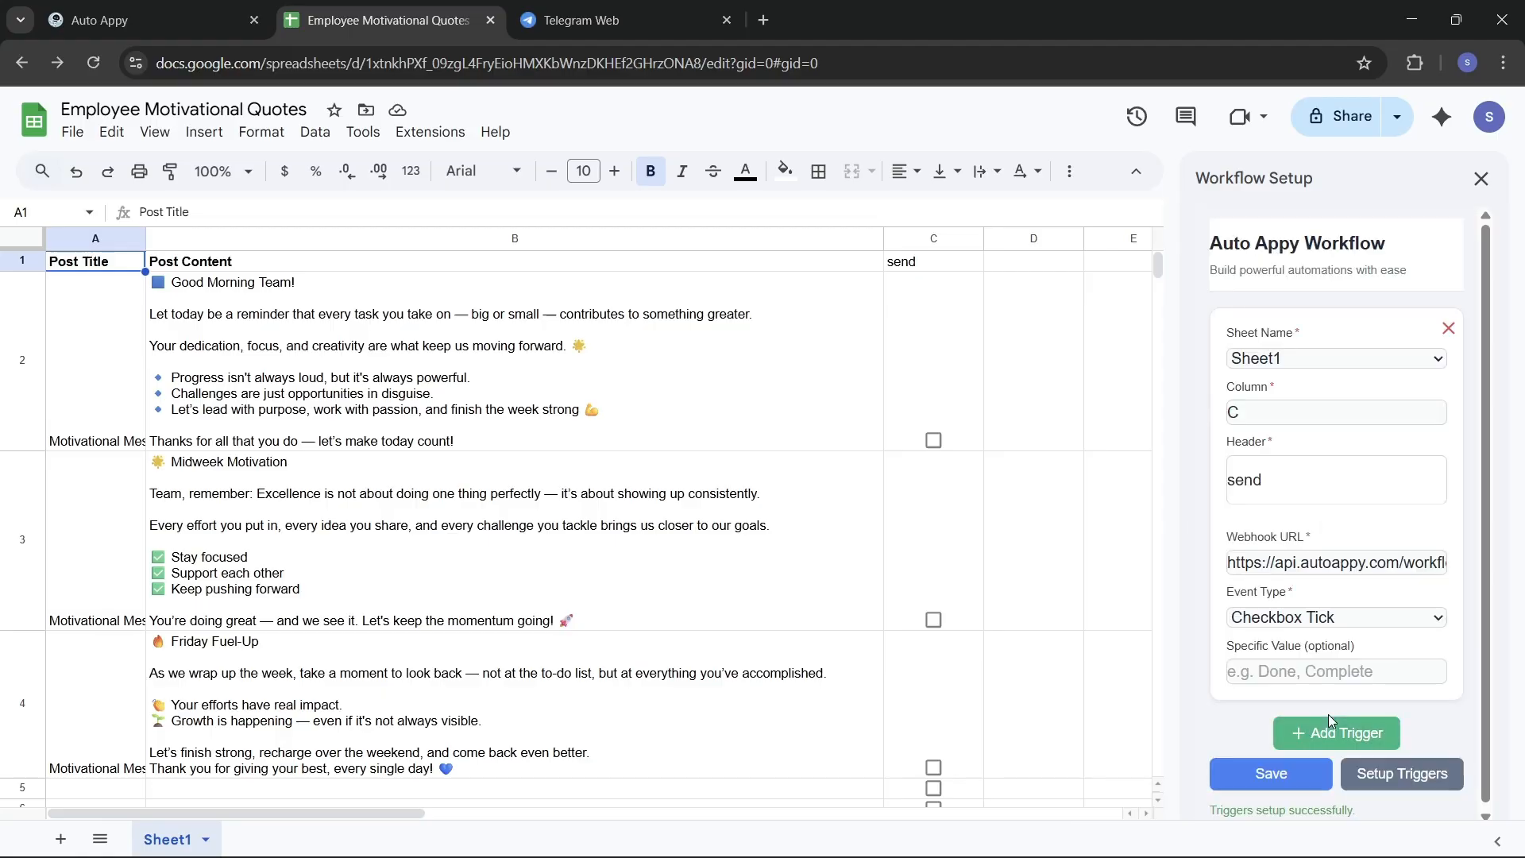
{"action": "scroll", "coordinate": [1285, 807], "scroll_direction": "down", "scroll_amount": 1}
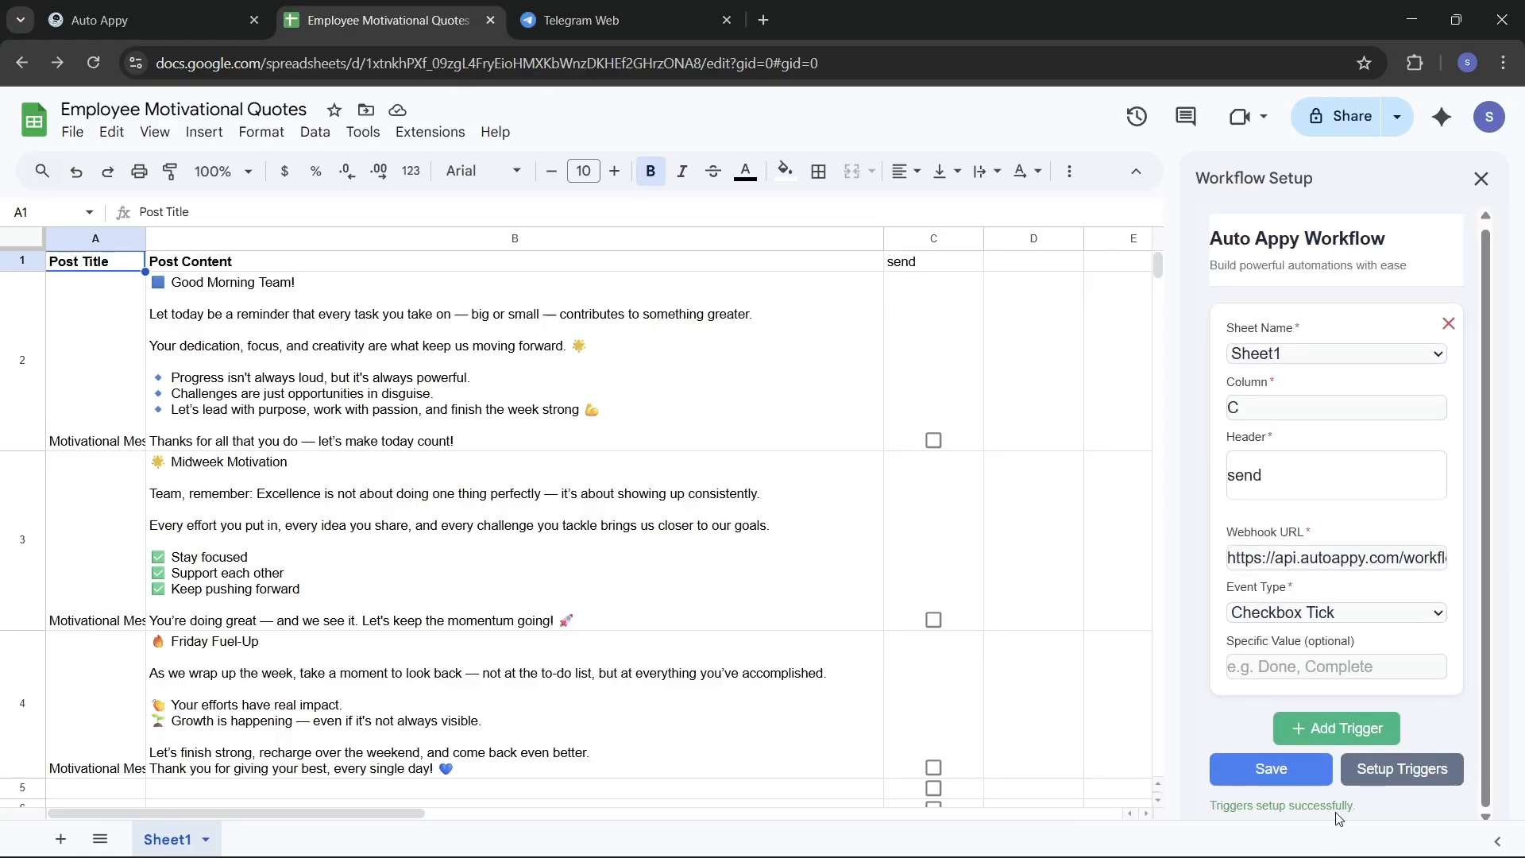
{"action": "left_click", "coordinate": [1482, 178]}
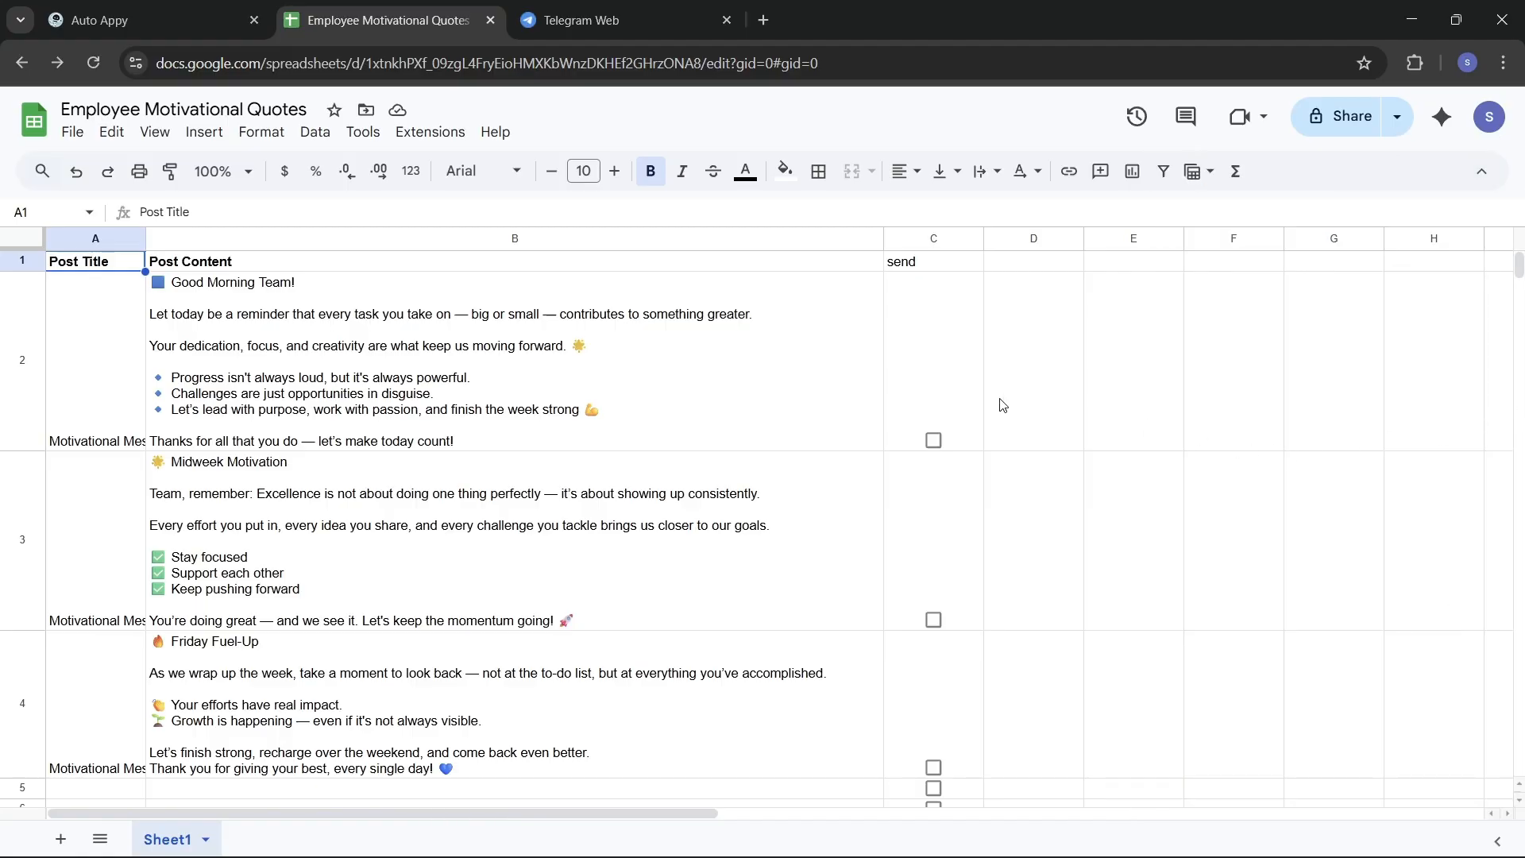
Return to the Auto Appy workflow and start capturing sample data for the Google Sheets trigger
{"action": "left_click", "coordinate": [159, 23]}
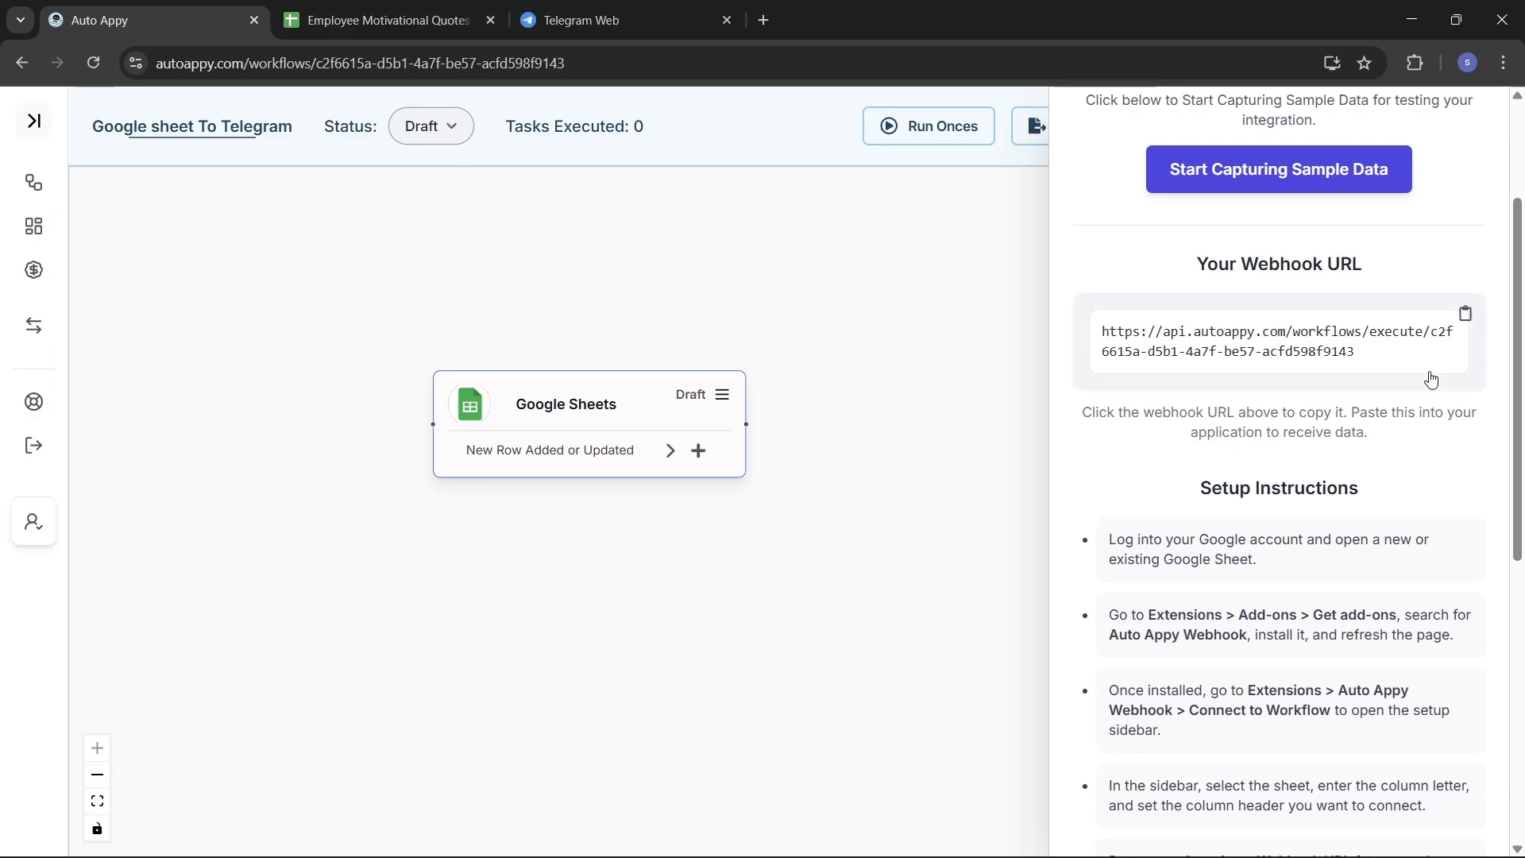
{"action": "scroll", "coordinate": [1307, 439], "scroll_direction": "up", "scroll_amount": 3}
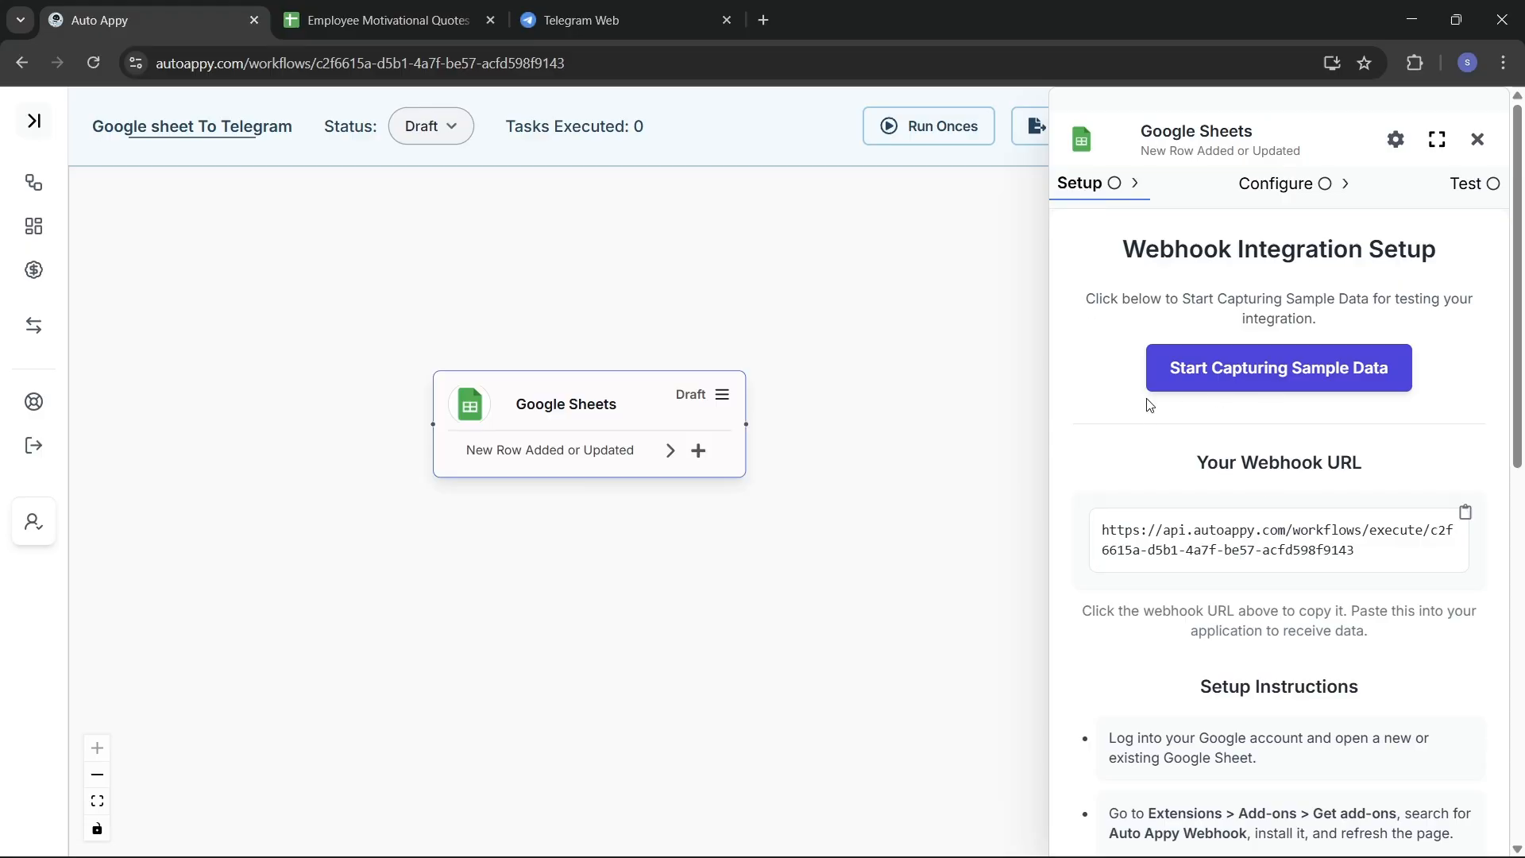
{"action": "left_click", "coordinate": [1225, 379]}
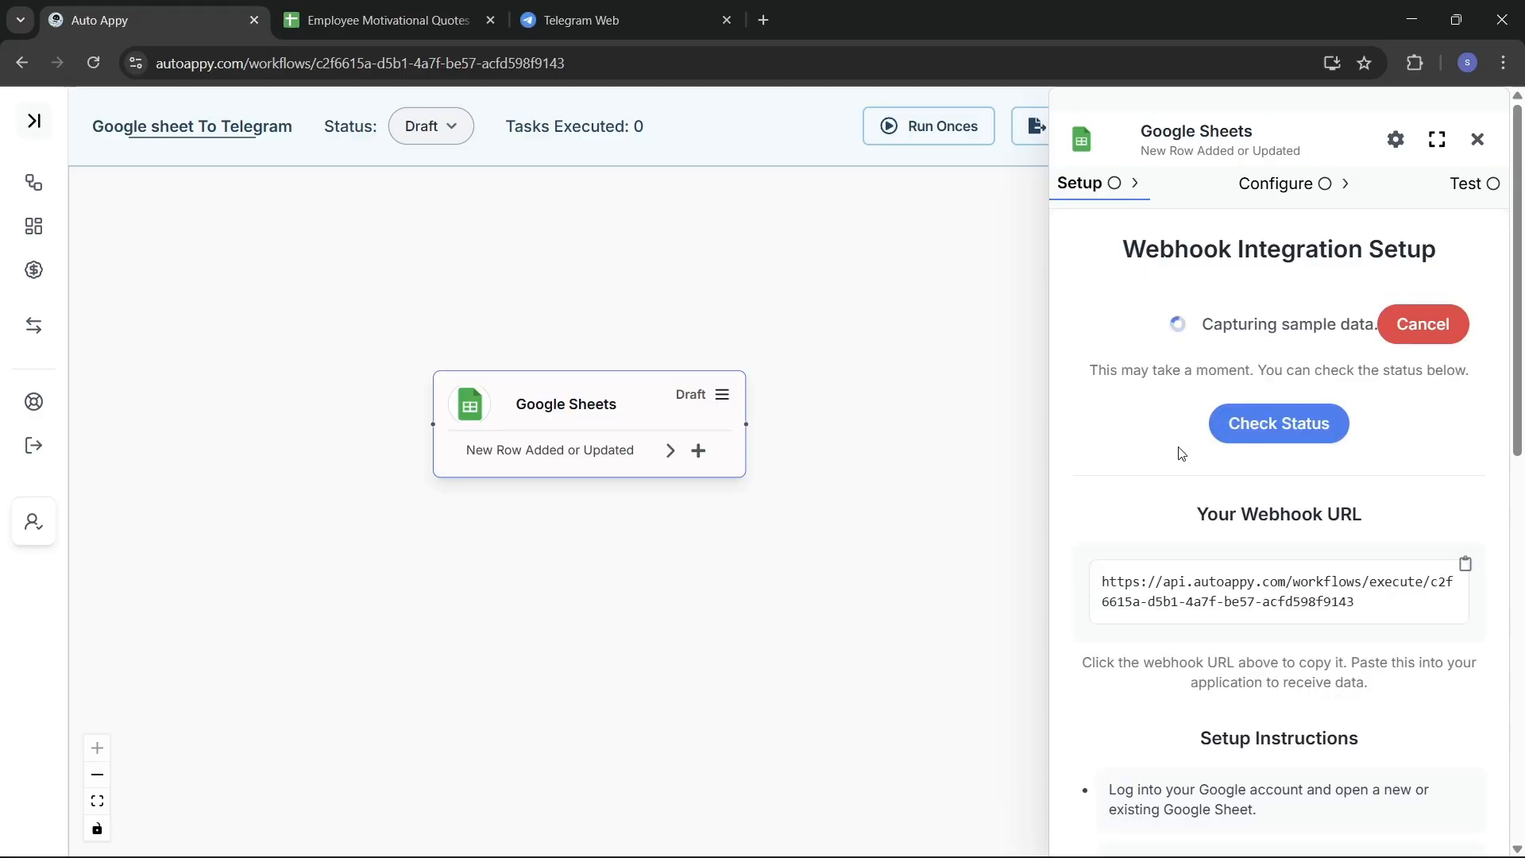
Tick the send checkbox in row 3 of the spreadsheet and check the sample capture status in Auto Appy
{"action": "left_click", "coordinate": [387, 21]}
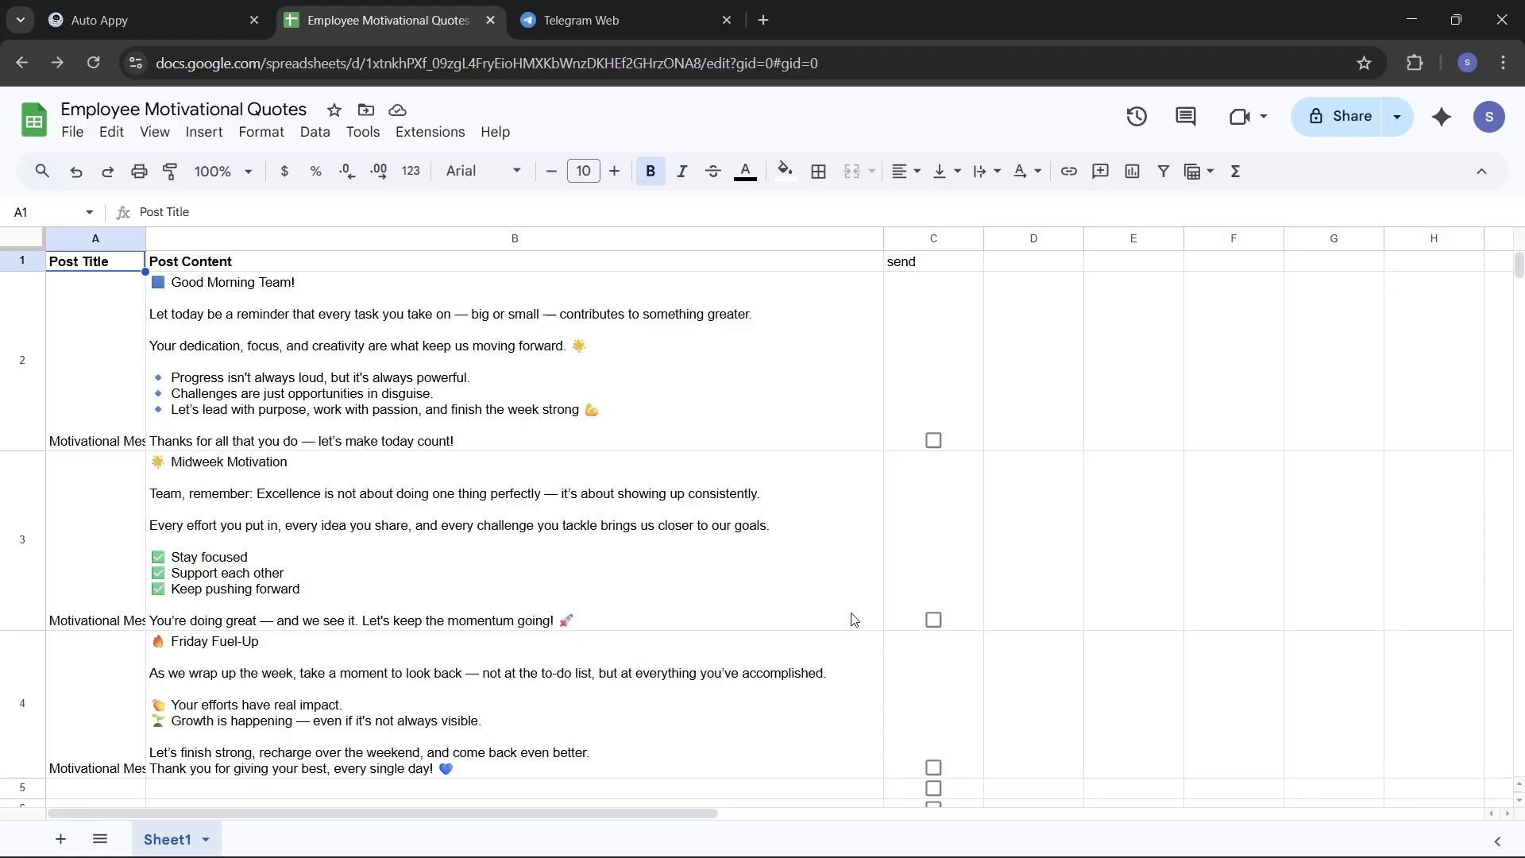
{"action": "left_click", "coordinate": [934, 620]}
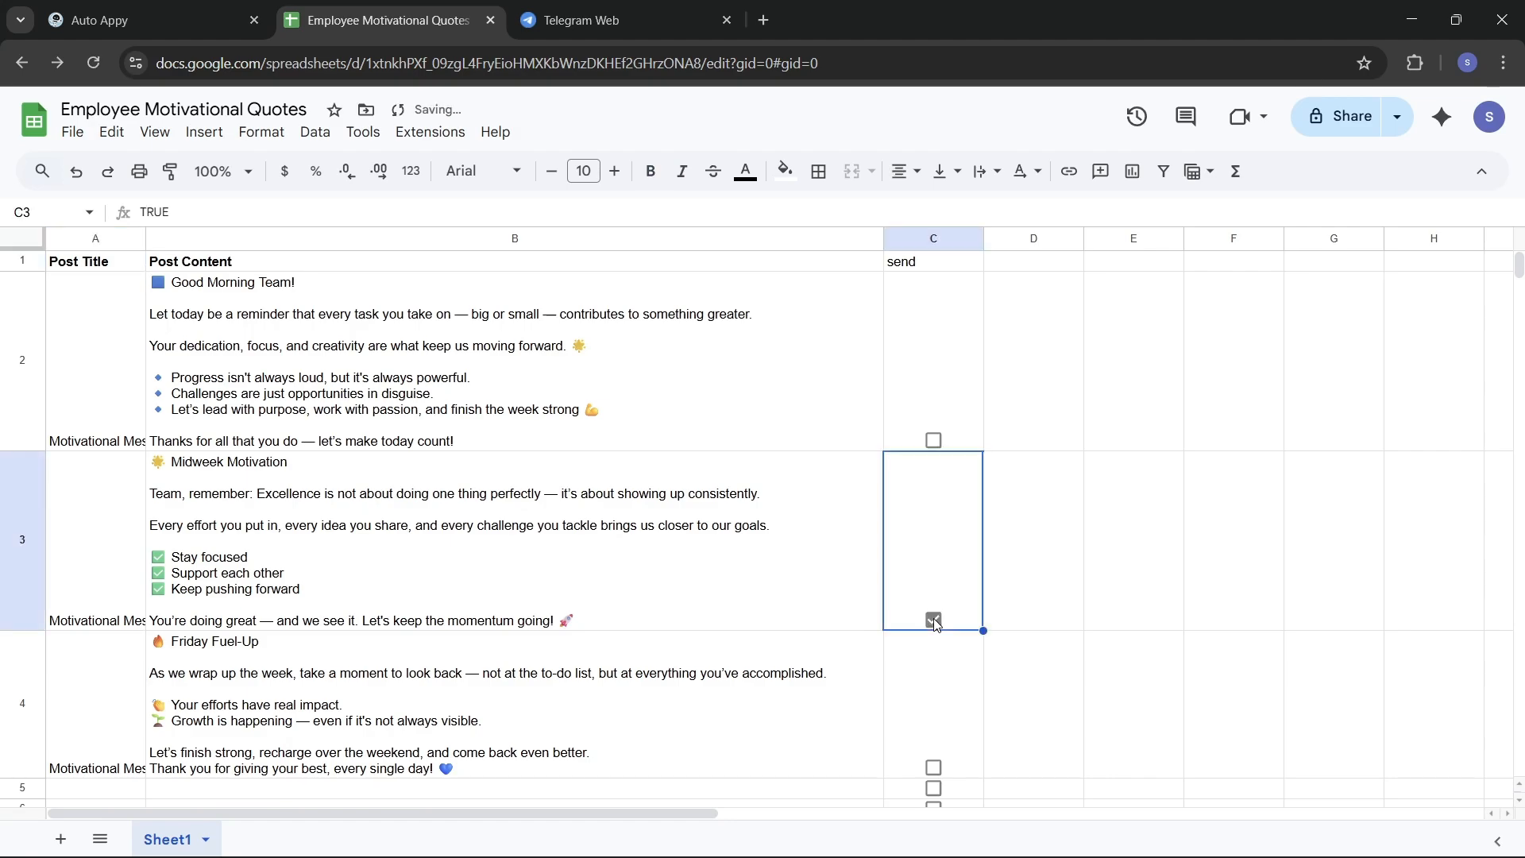
{"action": "left_click", "coordinate": [1074, 572]}
{"action": "left_click", "coordinate": [148, 8]}
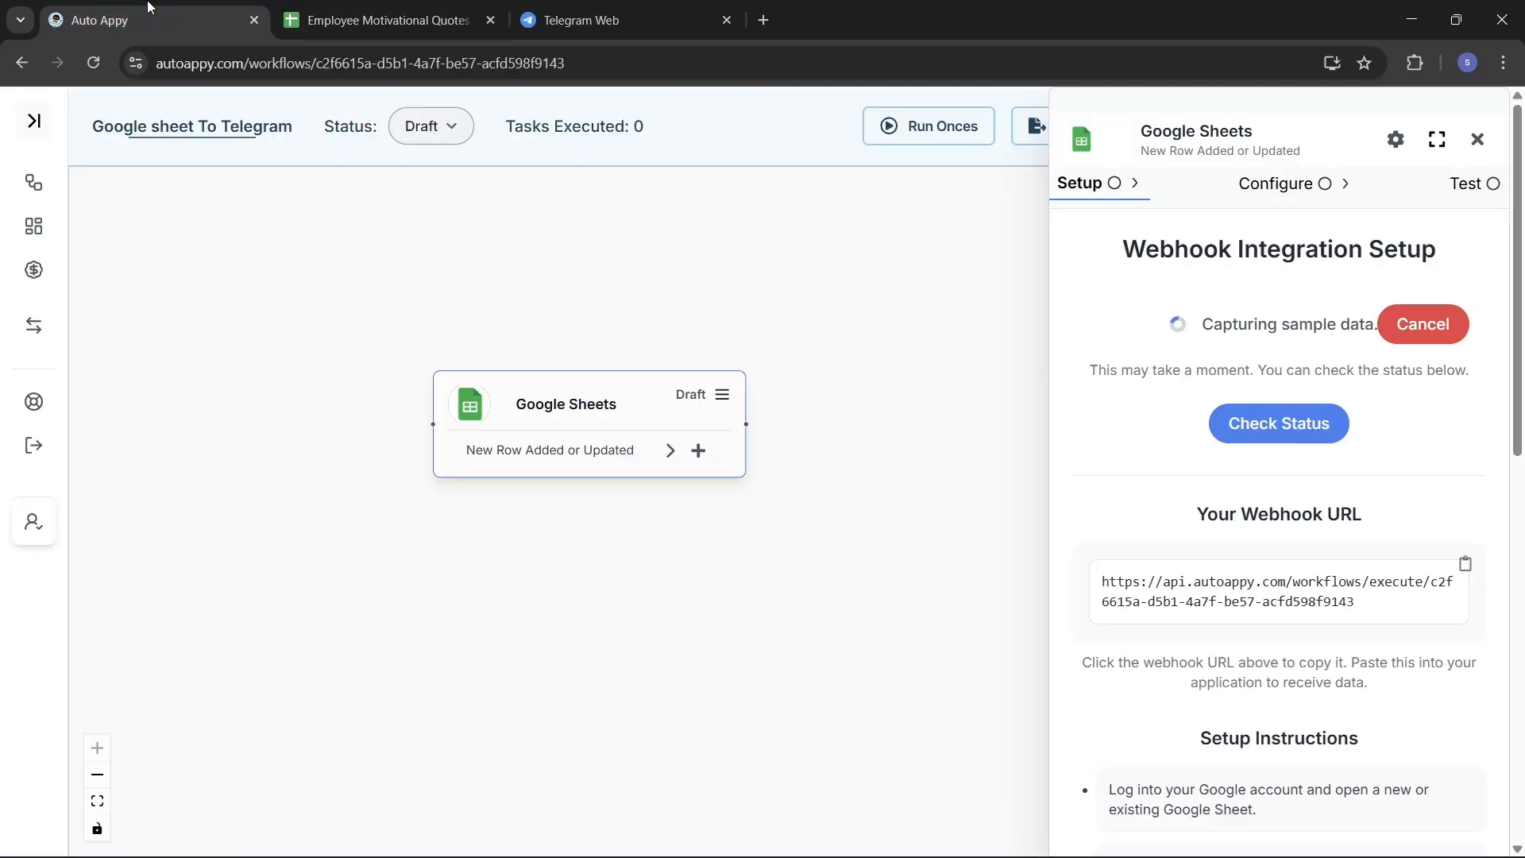
{"action": "left_click", "coordinate": [1304, 447]}
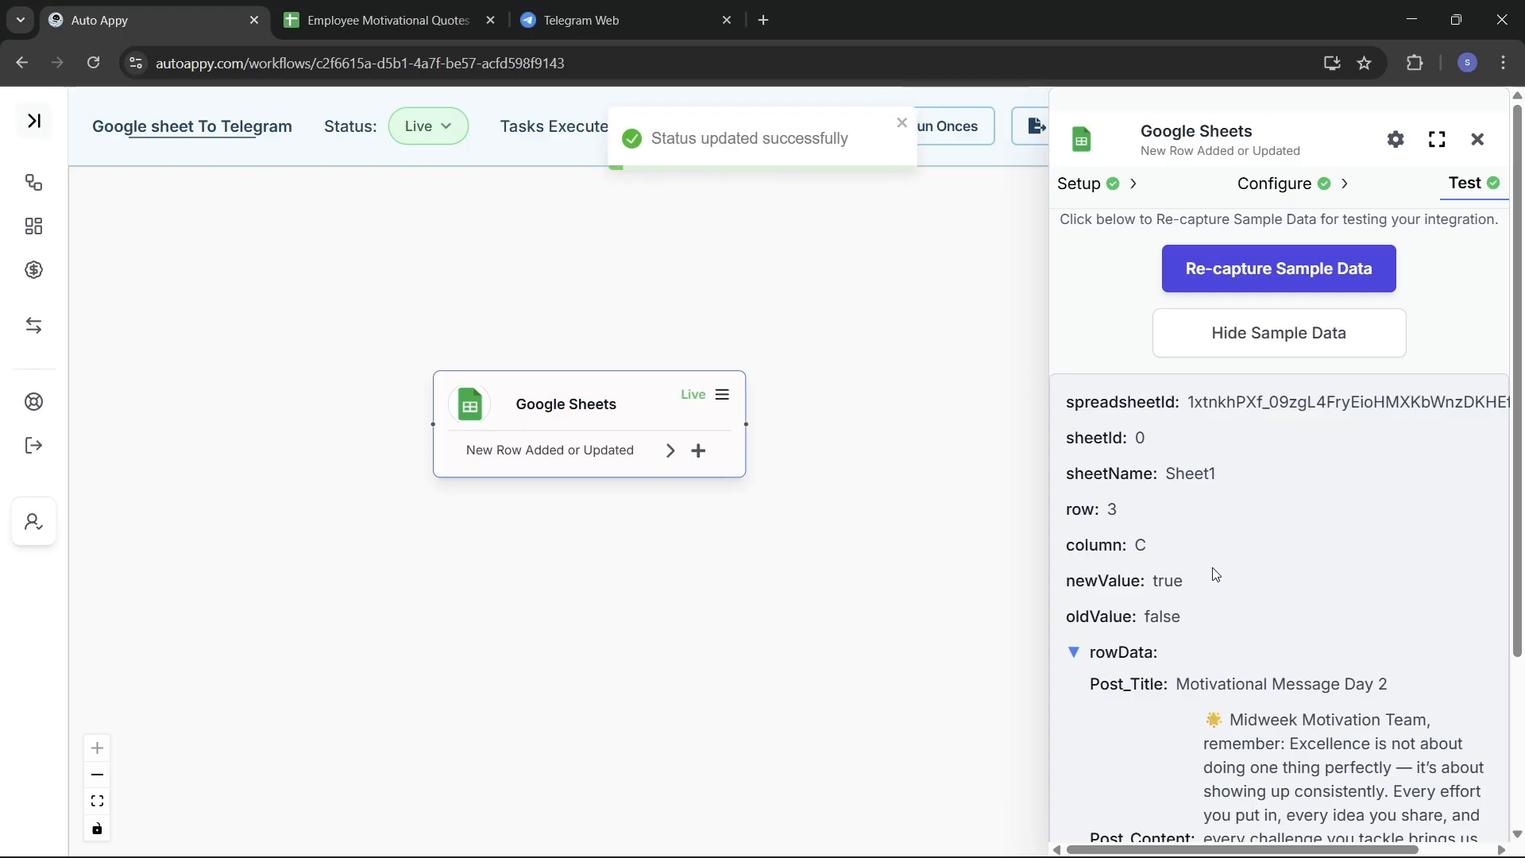
Review the captured sample data of the Google Sheets trigger, including the row data and event type, and close the trigger's settings
{"action": "scroll", "coordinate": [1215, 573], "scroll_direction": "down", "scroll_amount": 3}
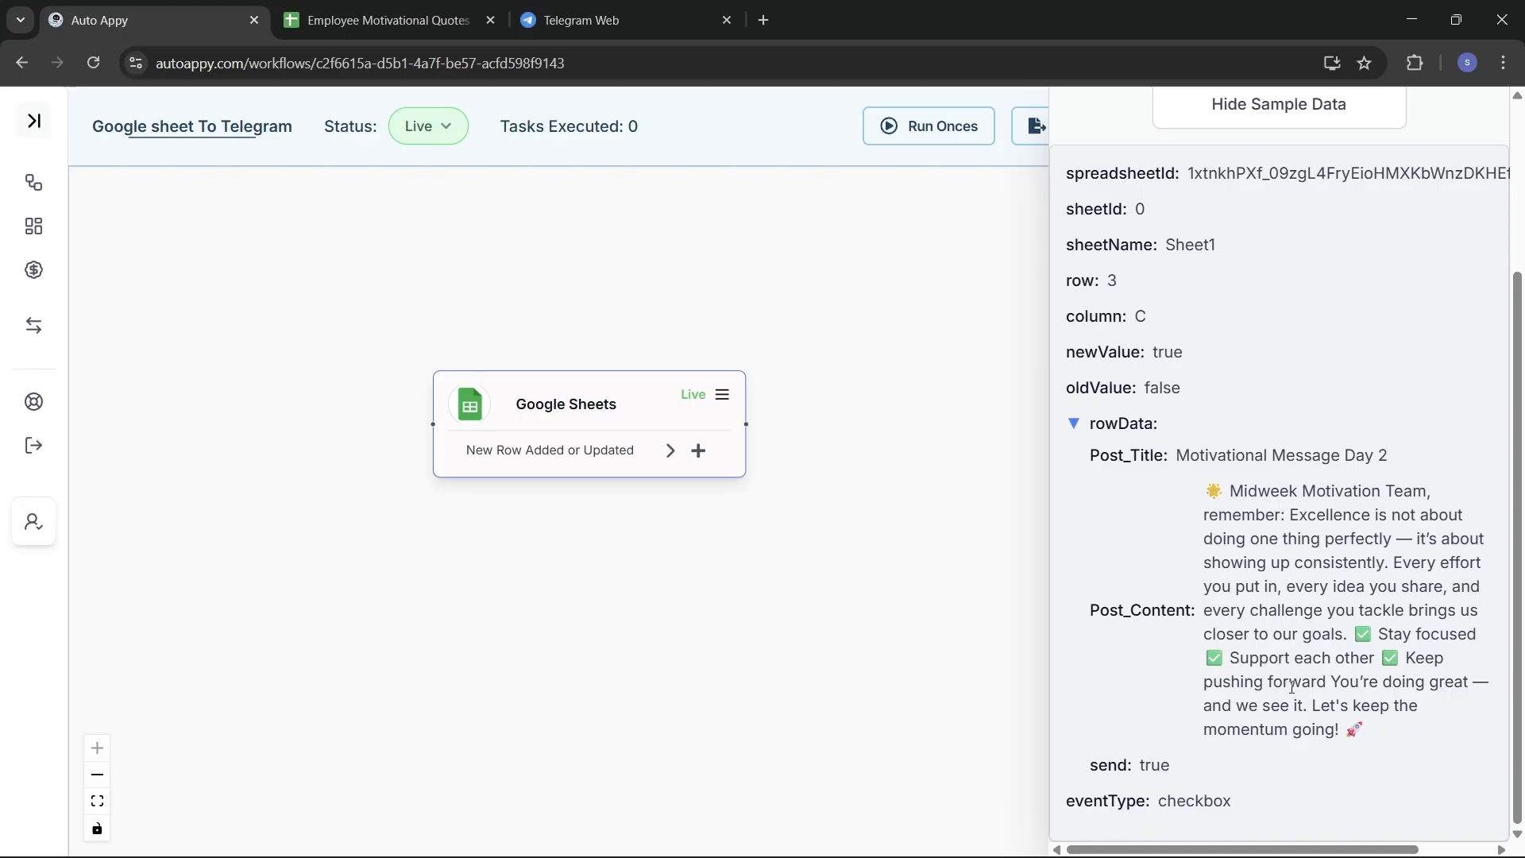
{"action": "scroll", "coordinate": [1291, 688], "scroll_direction": "up", "scroll_amount": 3}
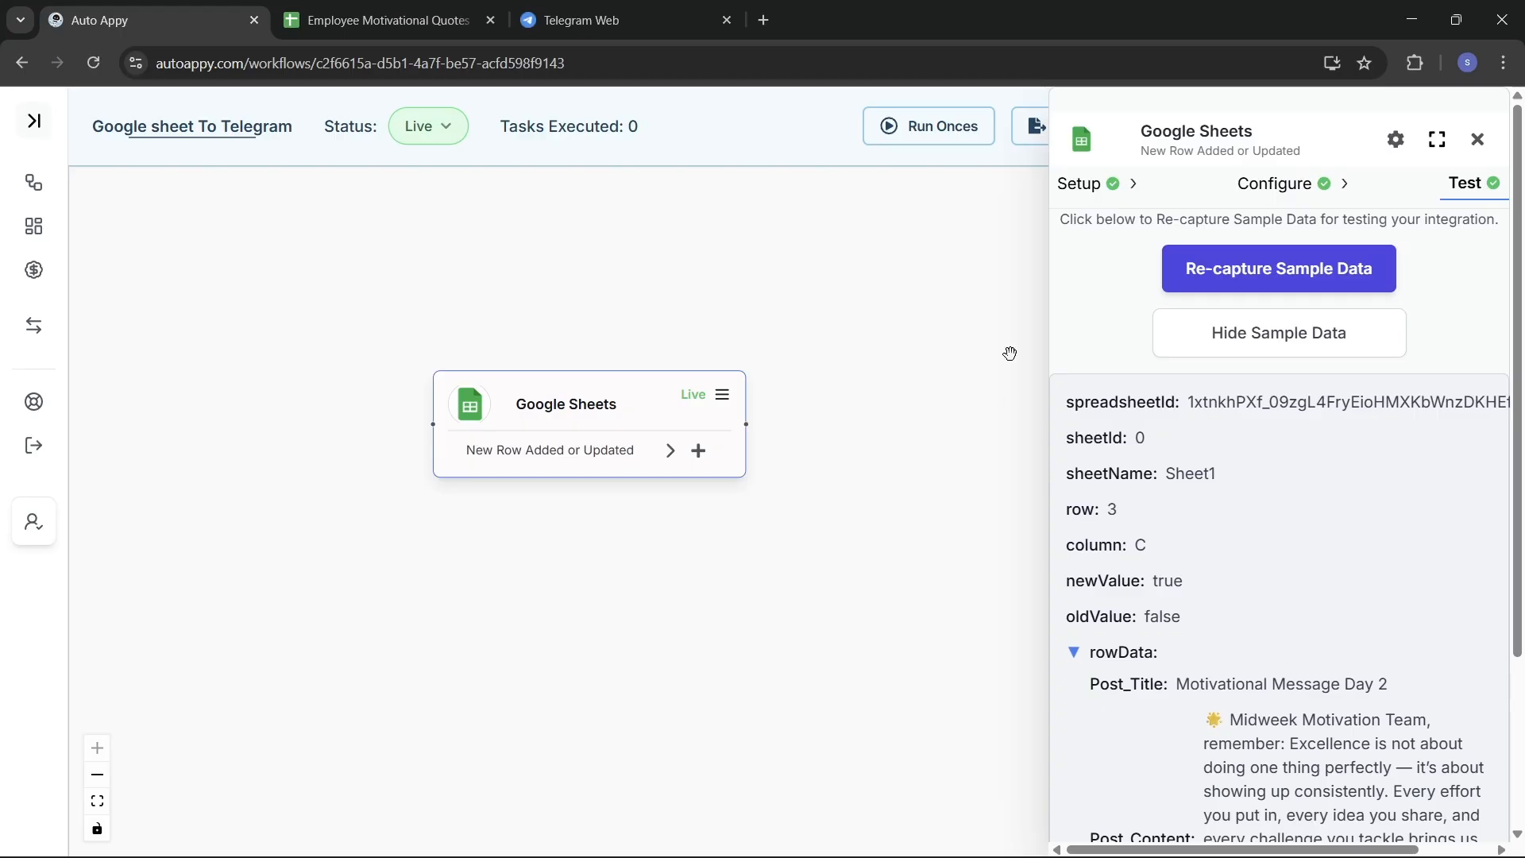
{"action": "left_click", "coordinate": [1267, 355]}
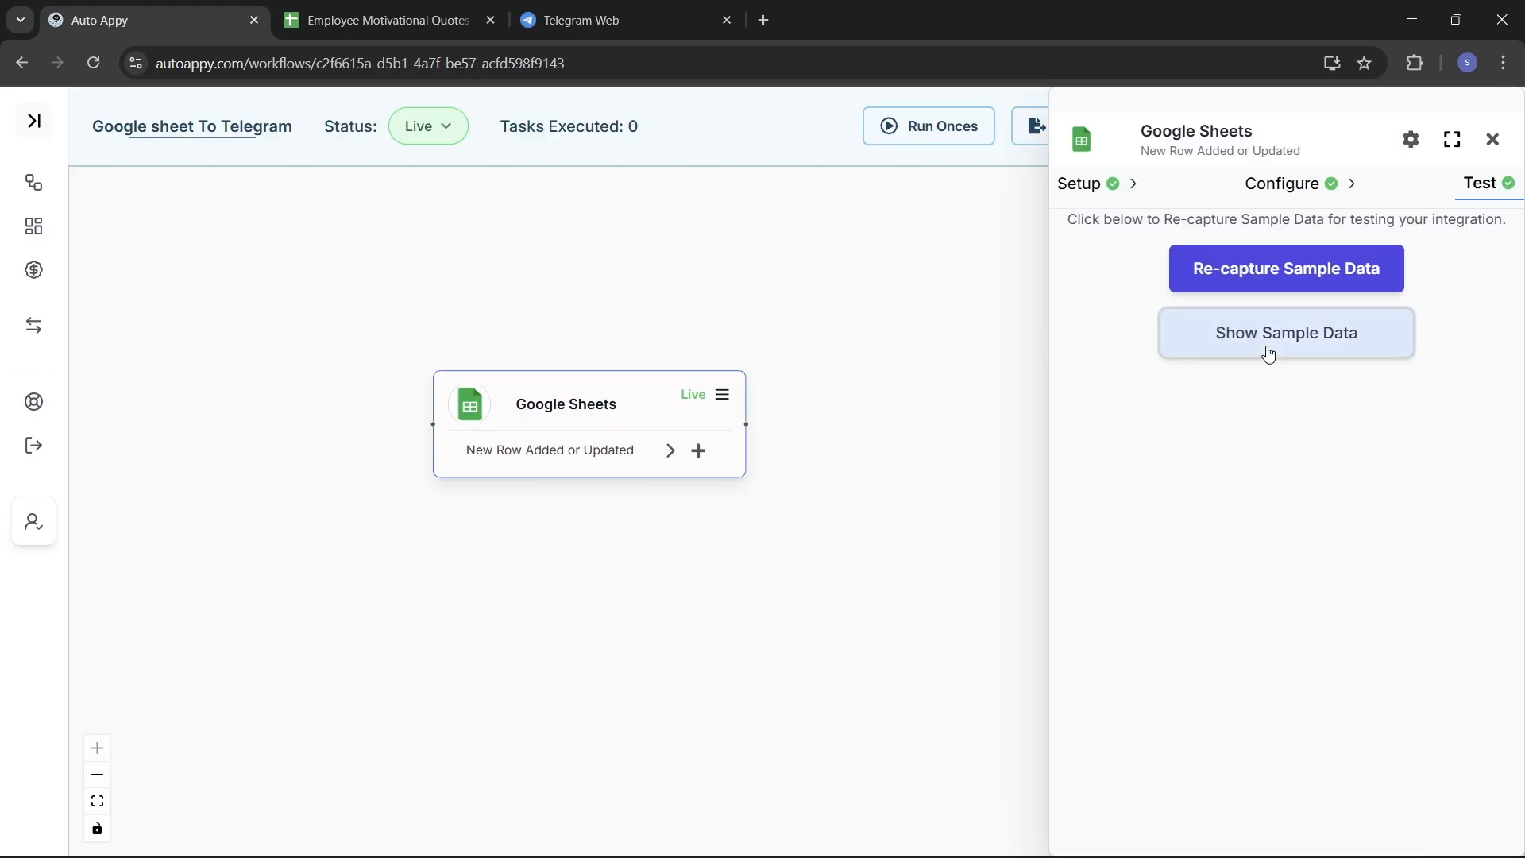
{"action": "left_click", "coordinate": [1268, 354]}
{"action": "left_click", "coordinate": [1267, 354]}
{"action": "left_click", "coordinate": [1268, 355]}
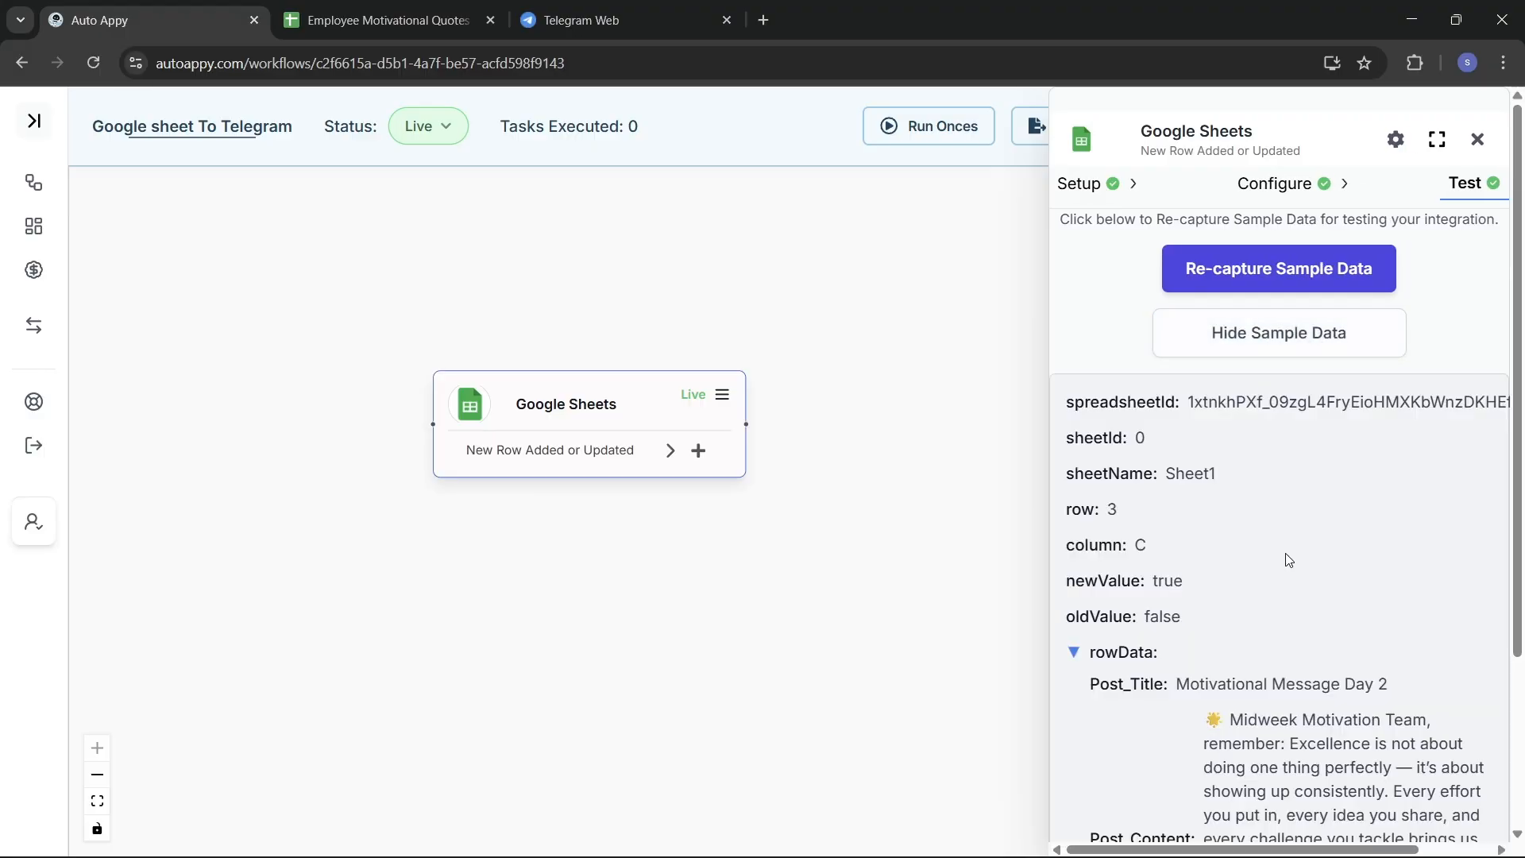
{"action": "scroll", "coordinate": [1287, 554], "scroll_direction": "down", "scroll_amount": 3}
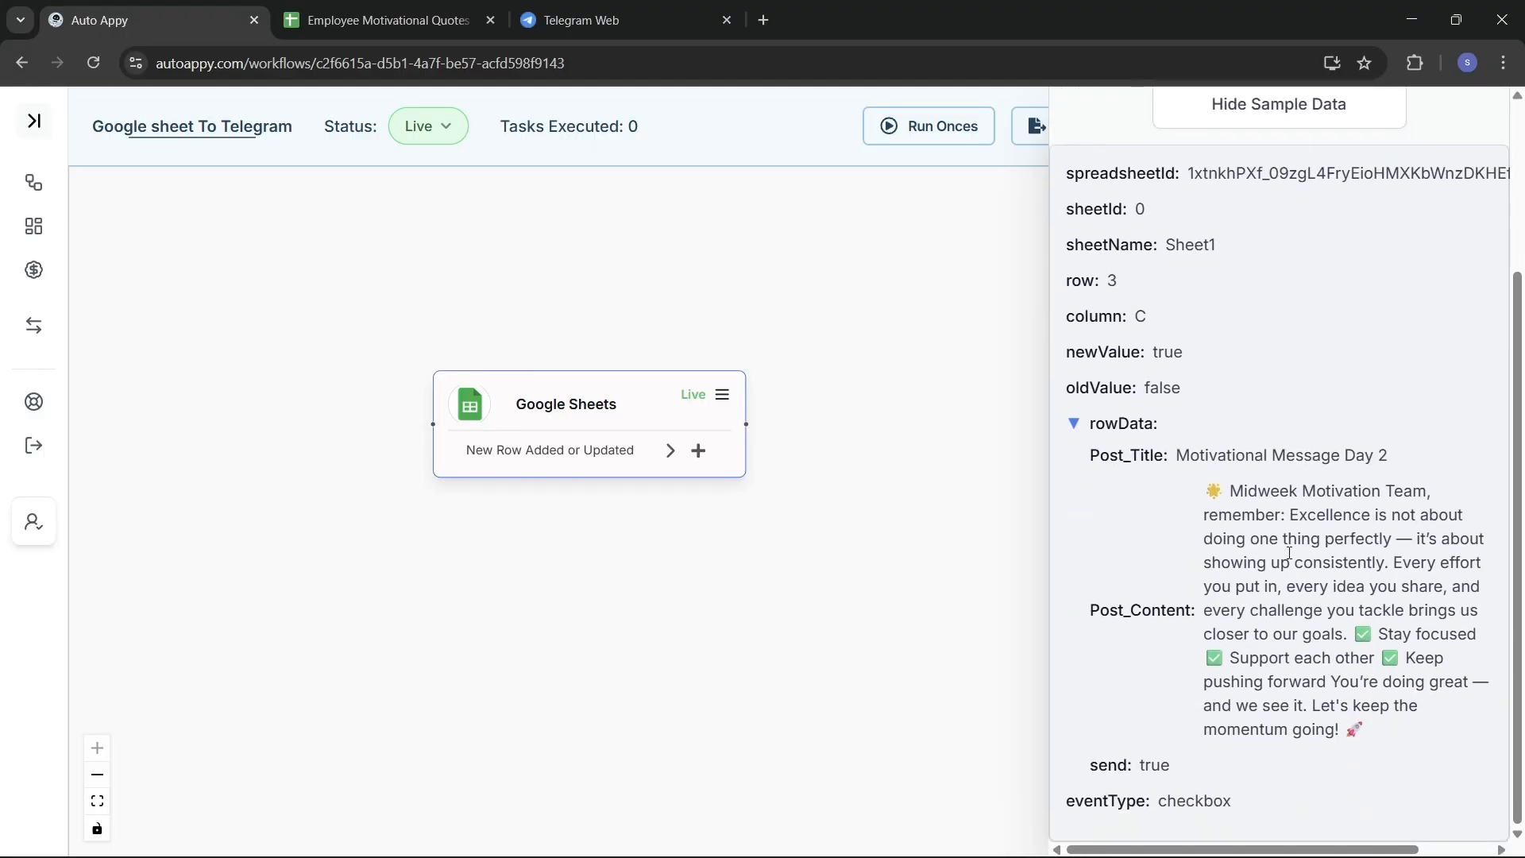
{"action": "scroll", "coordinate": [1288, 554], "scroll_direction": "up", "scroll_amount": 3}
{"action": "scroll", "coordinate": [1288, 555], "scroll_direction": "down", "scroll_amount": 3}
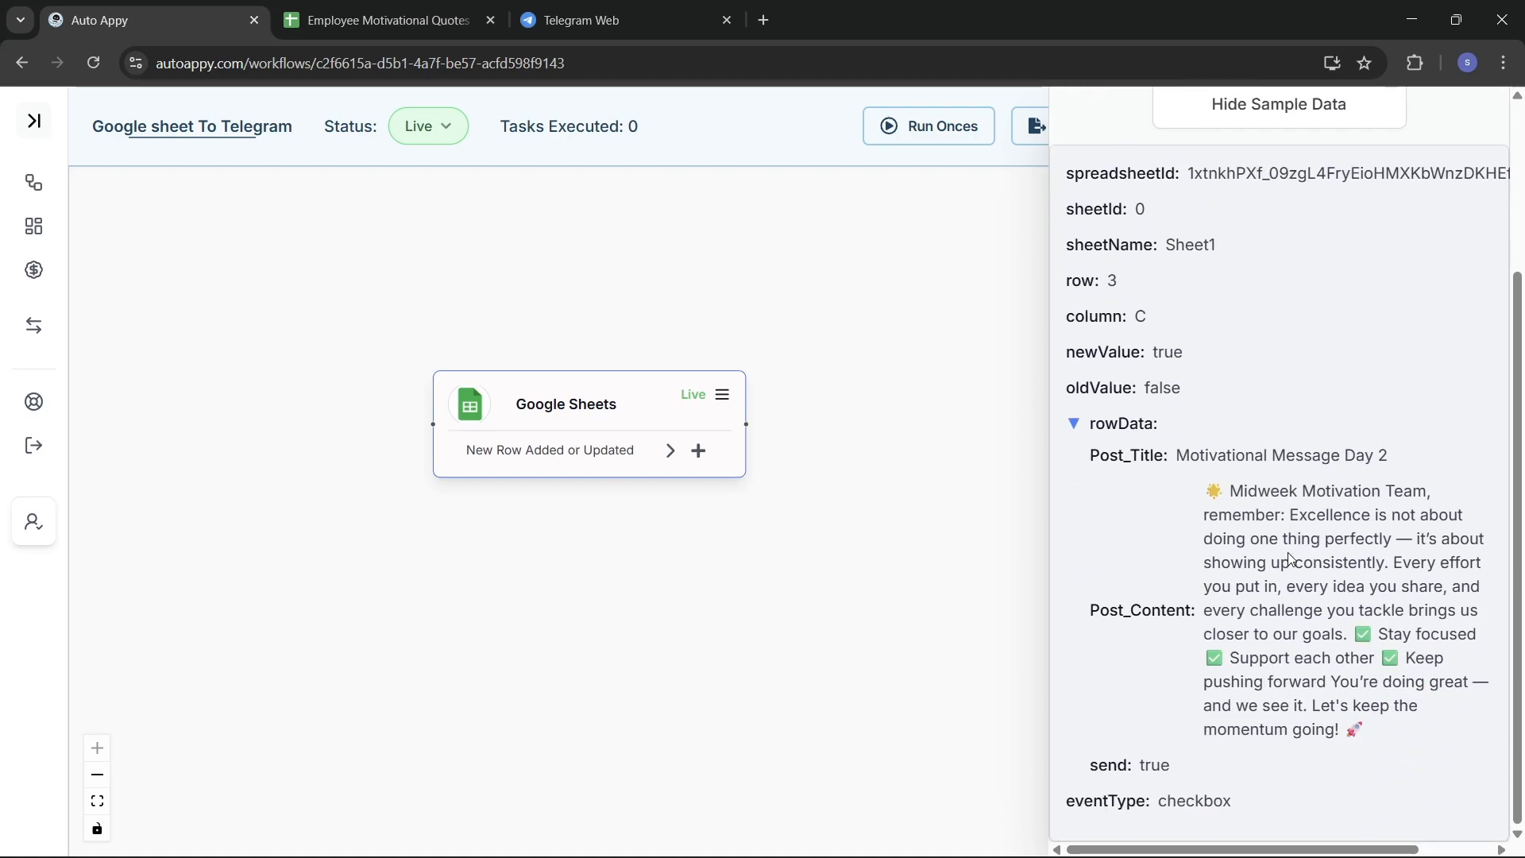
{"action": "scroll", "coordinate": [1321, 549], "scroll_direction": "up", "scroll_amount": 3}
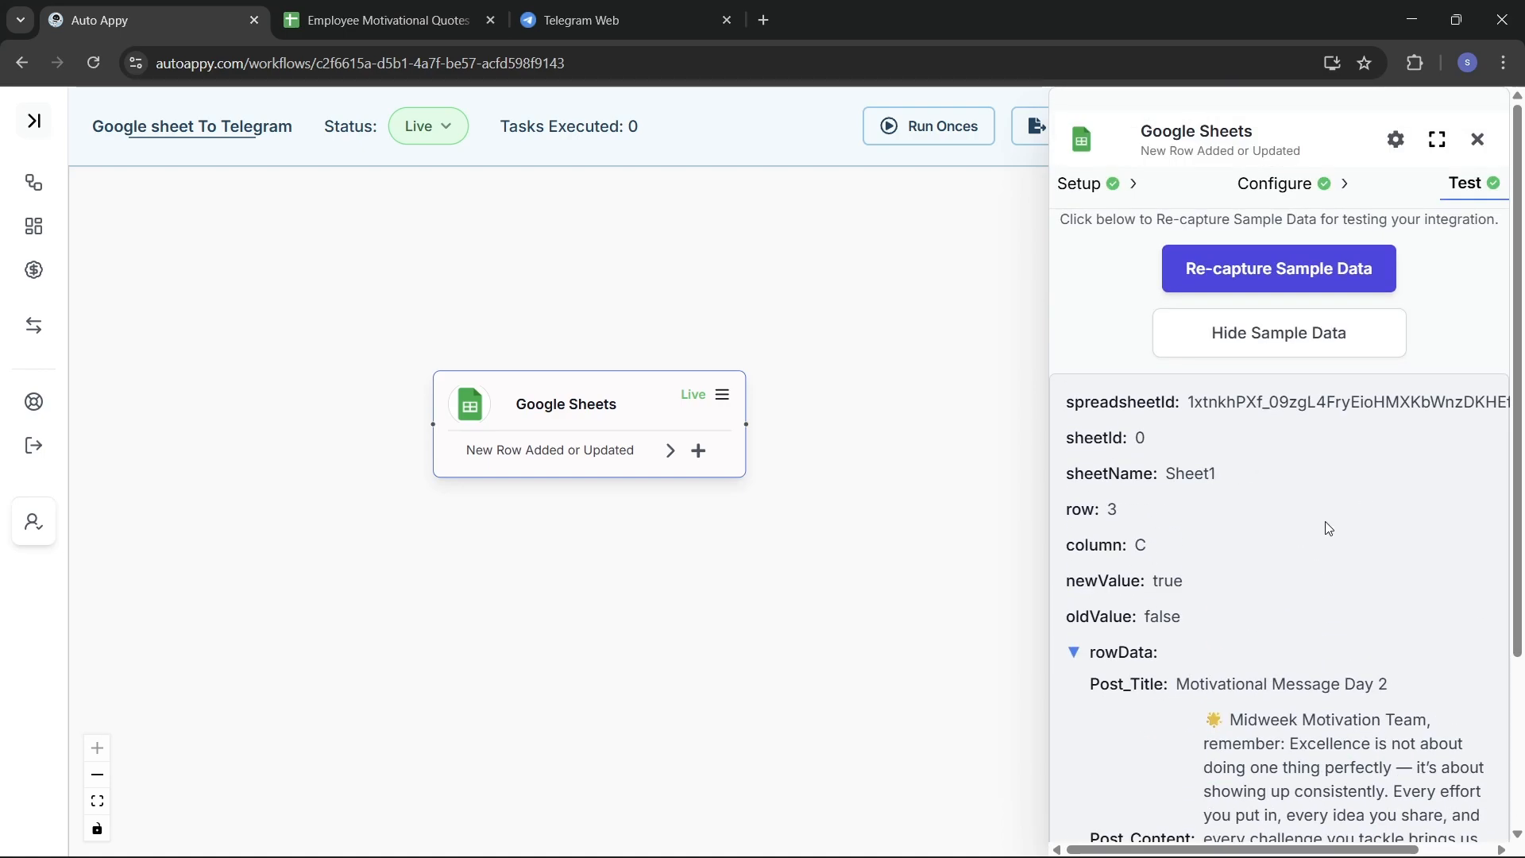
{"action": "scroll", "coordinate": [1344, 544], "scroll_direction": "down", "scroll_amount": 3}
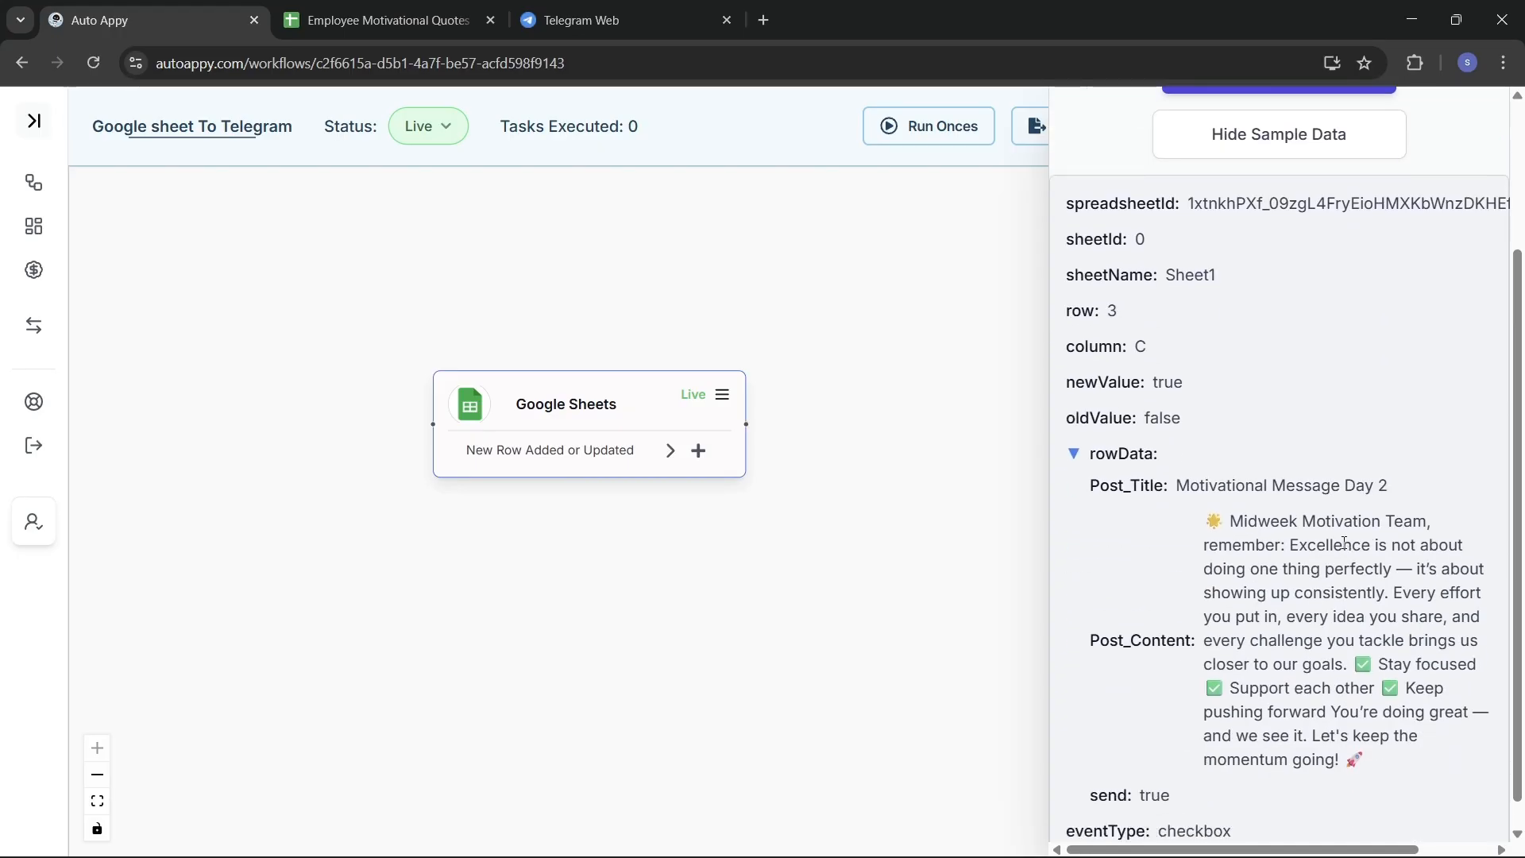
{"action": "scroll", "coordinate": [1344, 543], "scroll_direction": "up", "scroll_amount": 3}
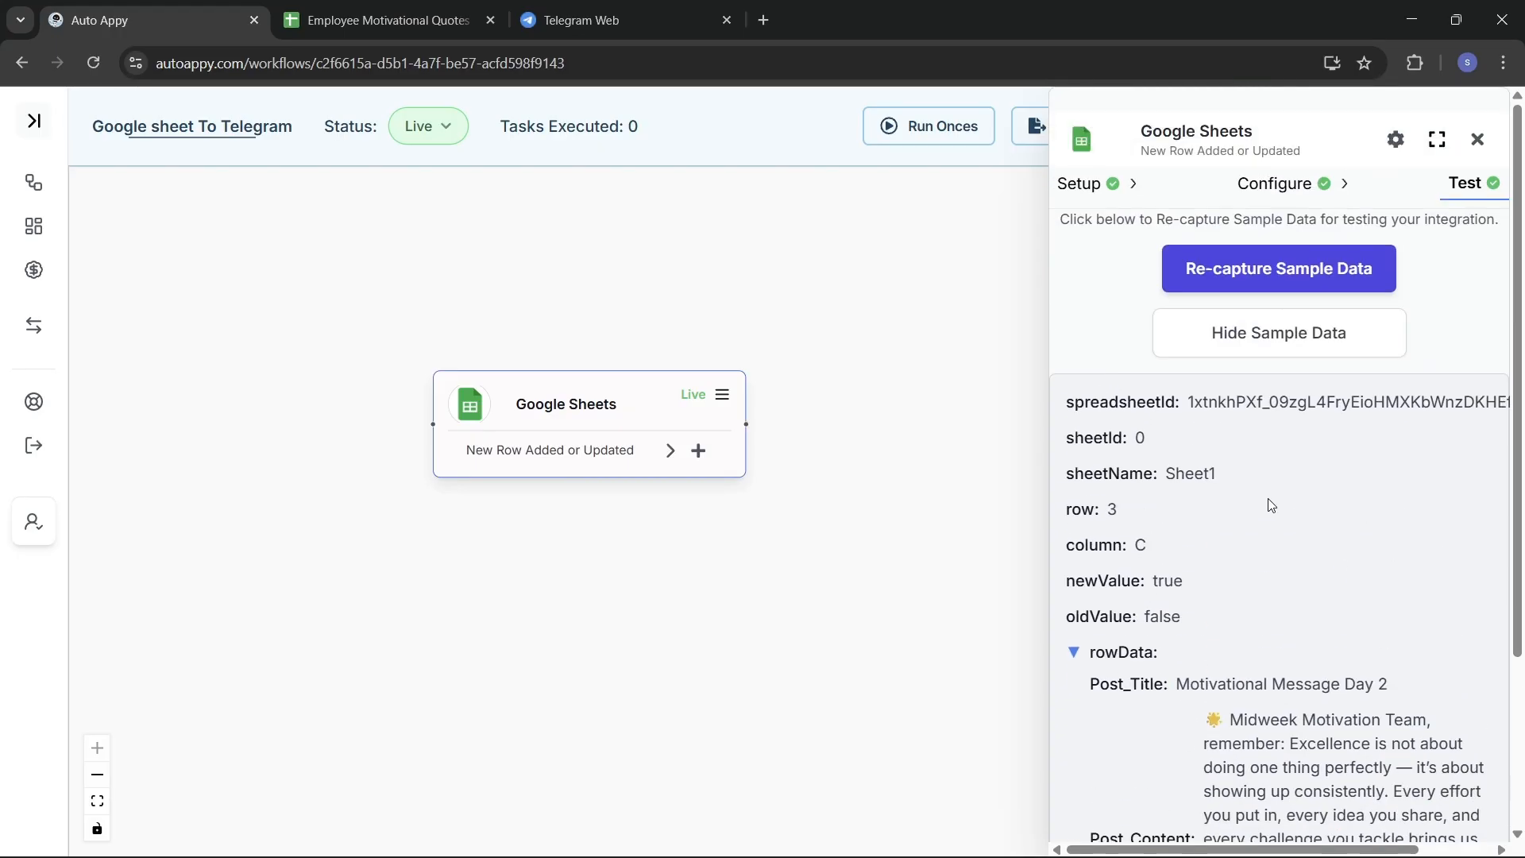
{"action": "left_click", "coordinate": [1477, 140]}
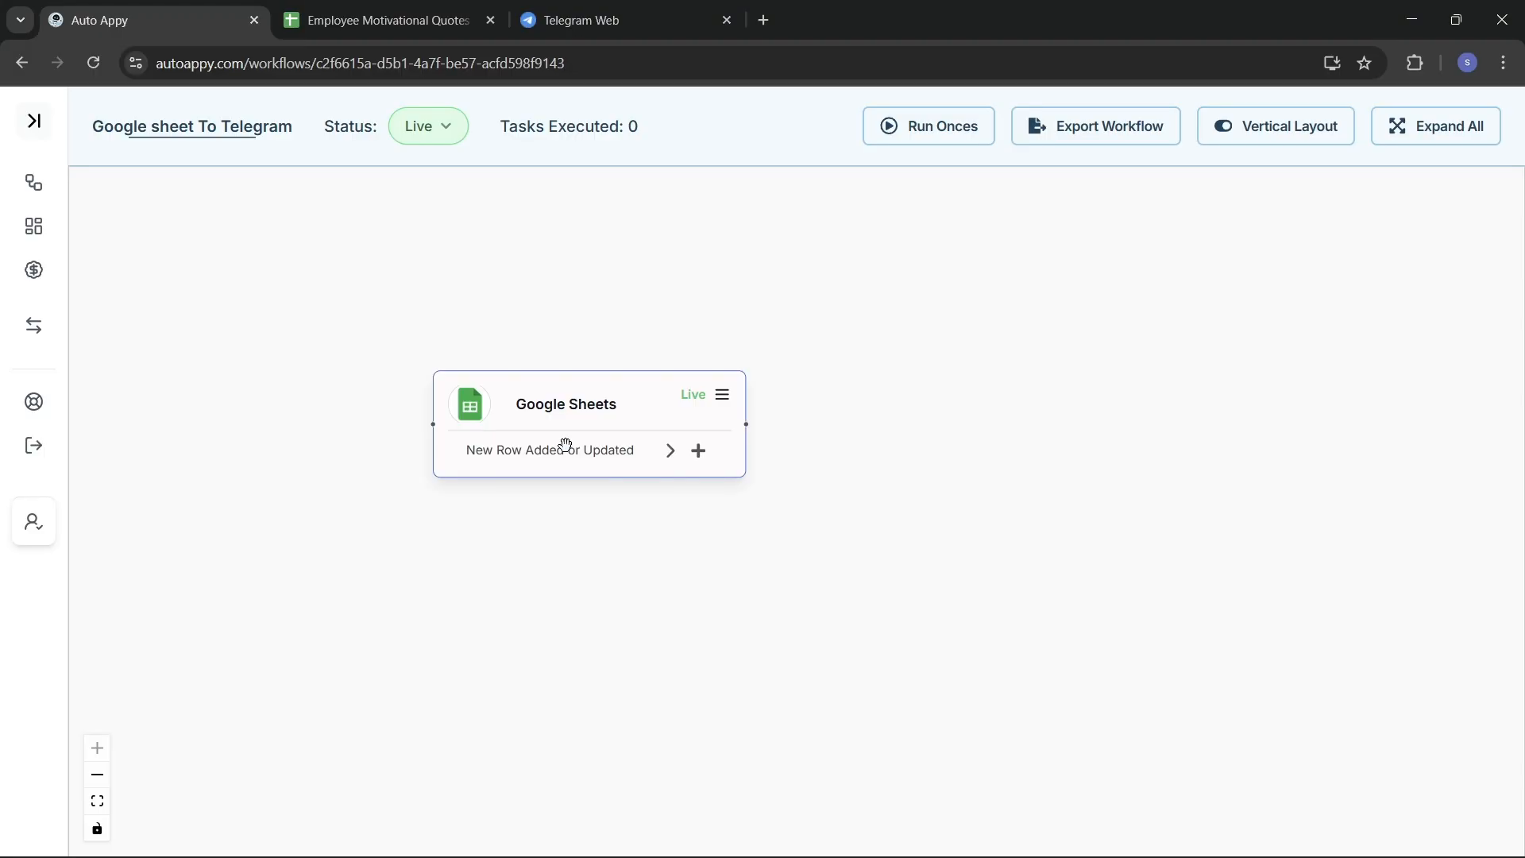
Add a next app after the Google Sheets trigger, searching for "telegr" and choosing Telegram
{"action": "left_click", "coordinate": [699, 451]}
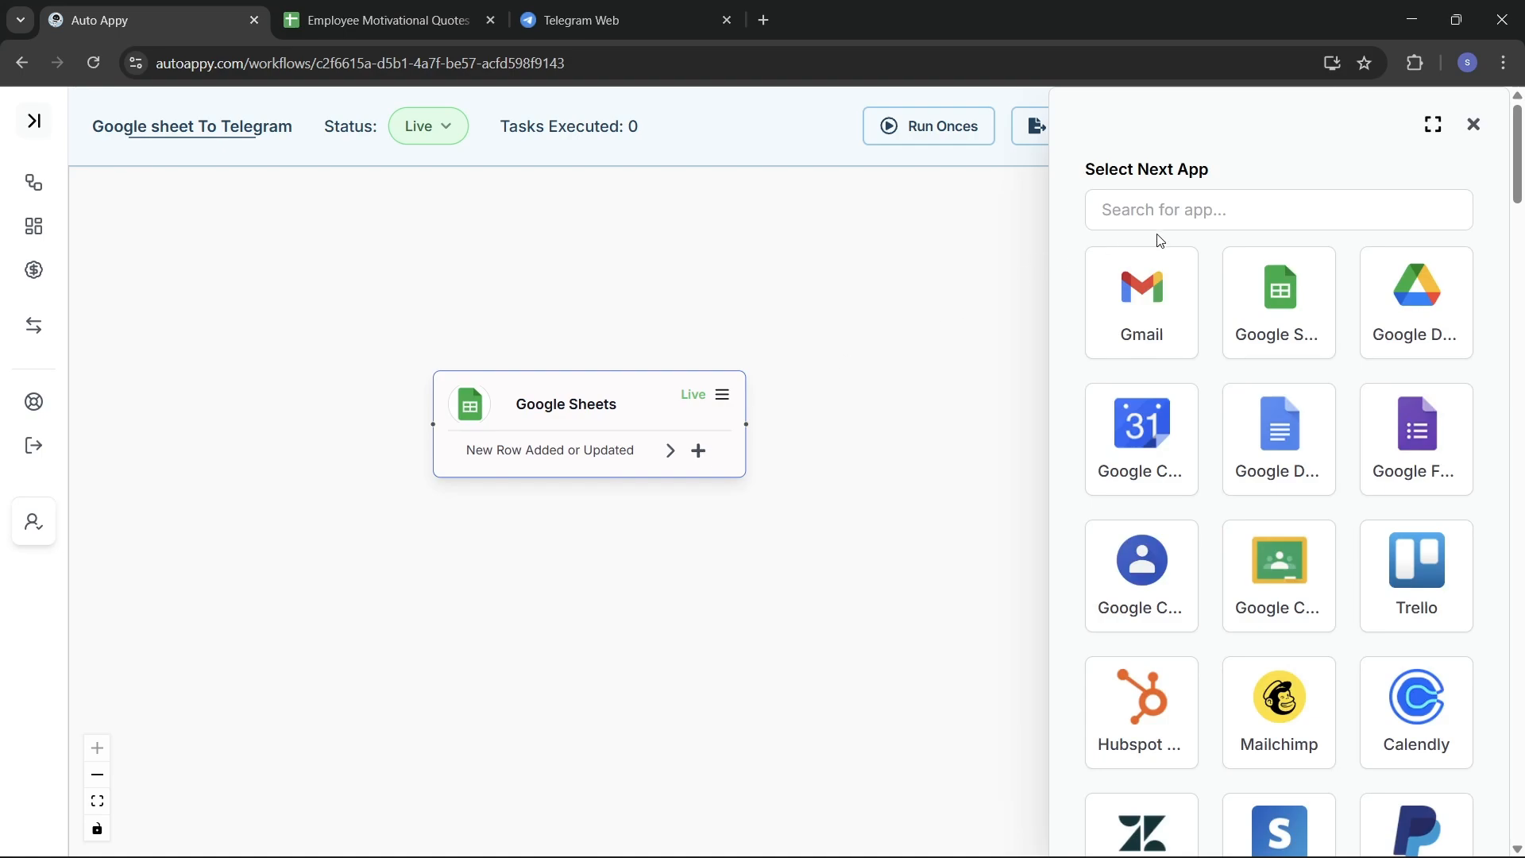
{"action": "left_click", "coordinate": [1290, 214]}
{"action": "type", "text": "telegr"}
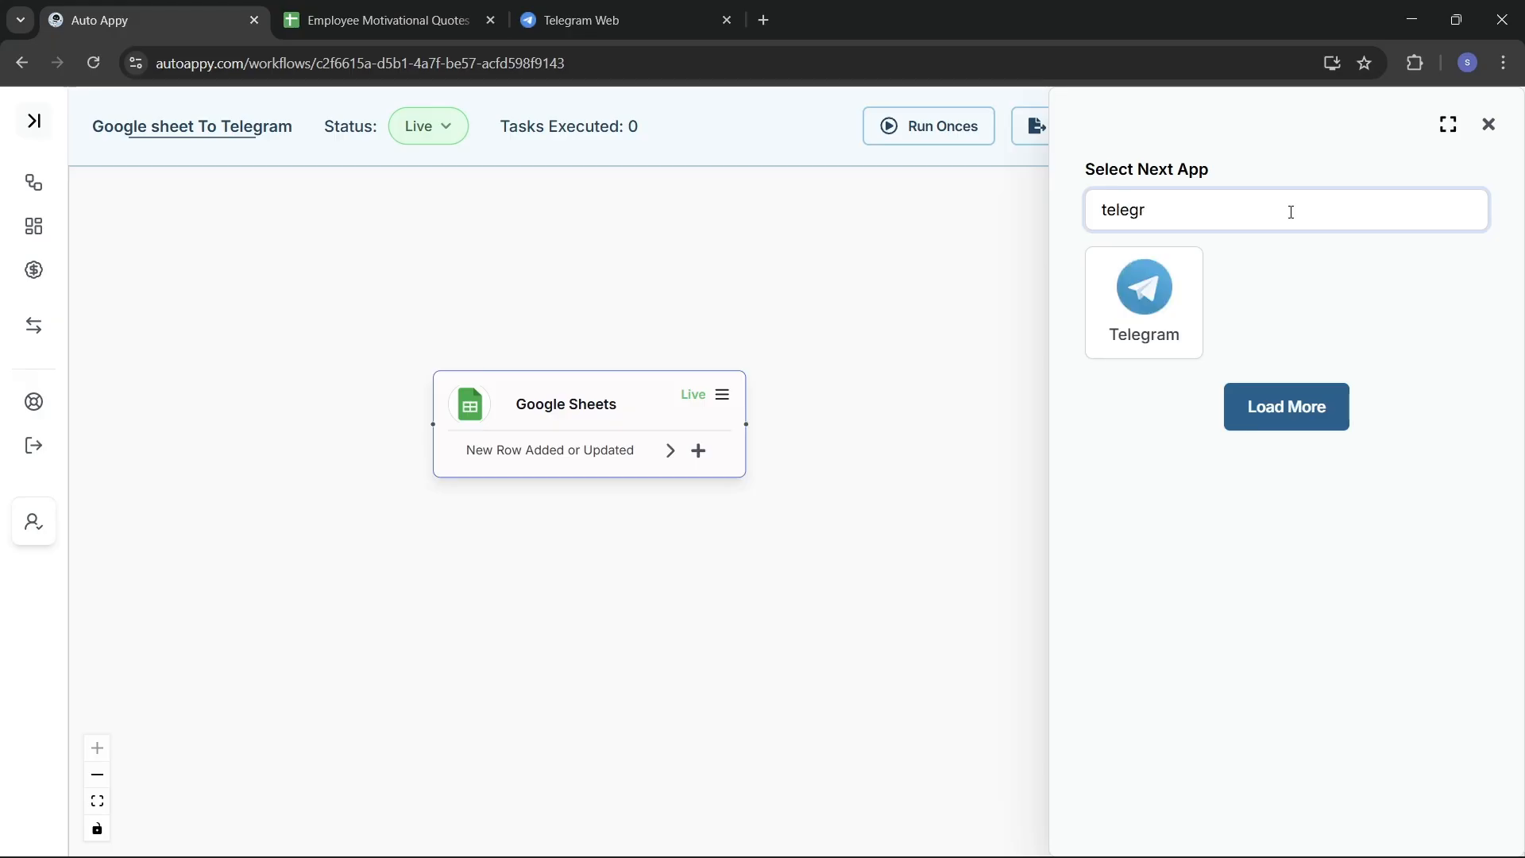
{"action": "left_click", "coordinate": [1164, 285]}
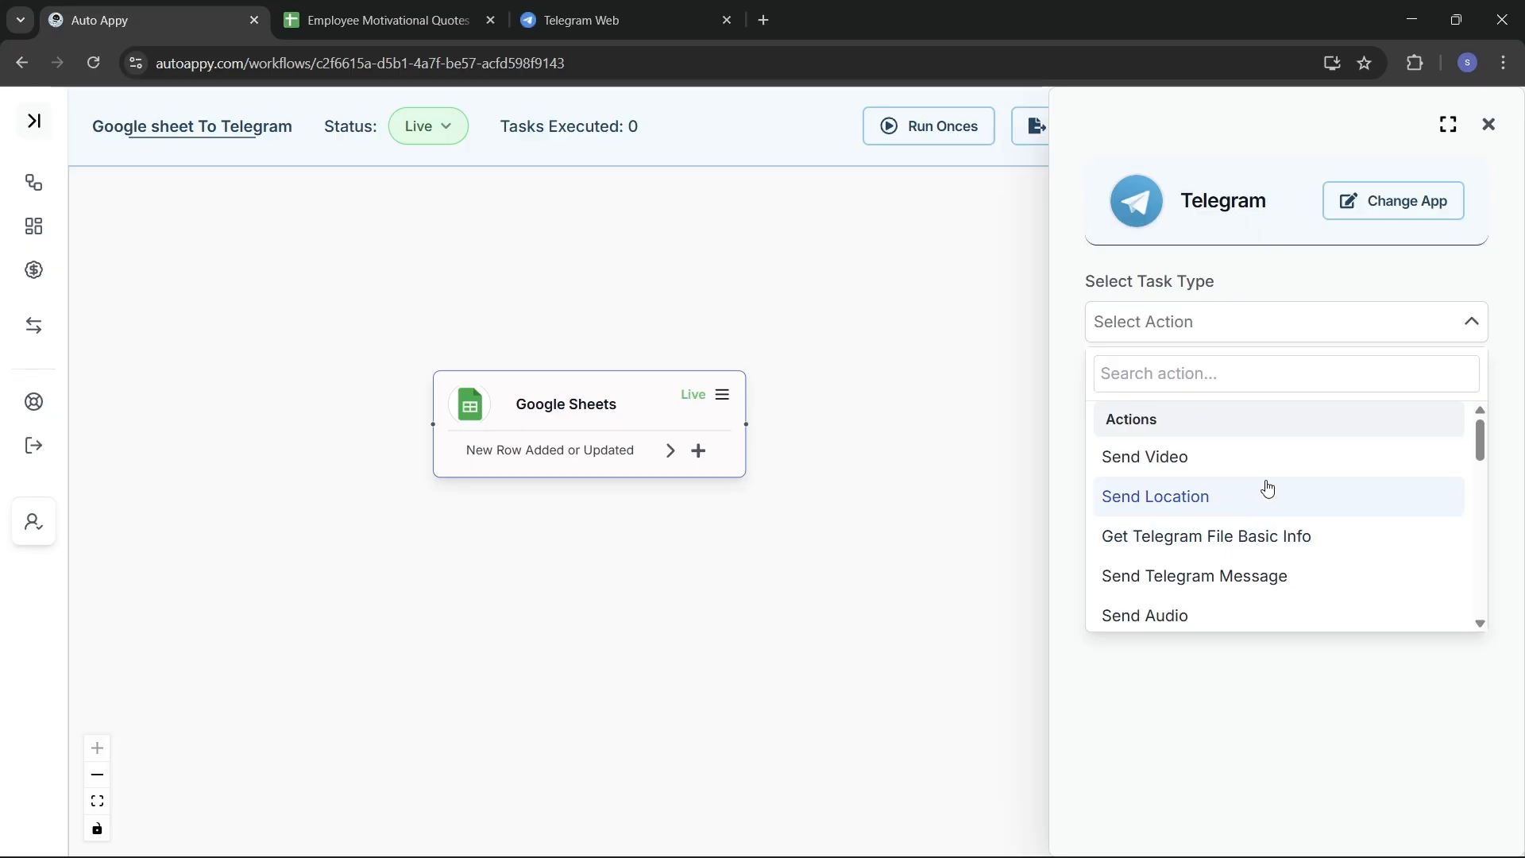
Choose Send Telegram Message as the Telegram action, add the node to the workflow, and confirm the addition
{"action": "scroll", "coordinate": [1231, 546], "scroll_direction": "down", "scroll_amount": 1}
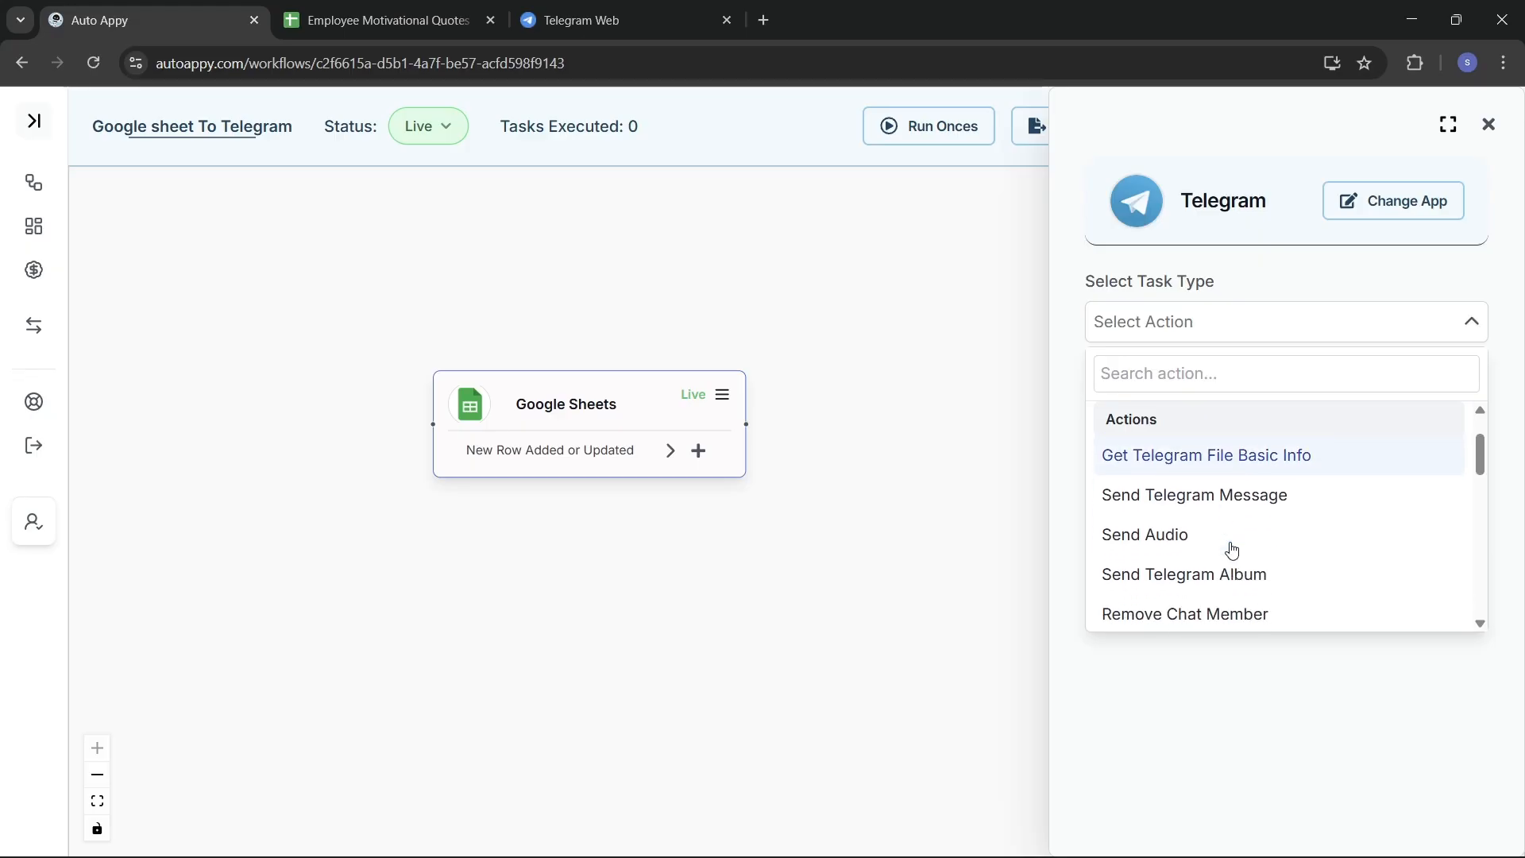
{"action": "scroll", "coordinate": [1231, 548], "scroll_direction": "down", "scroll_amount": 3}
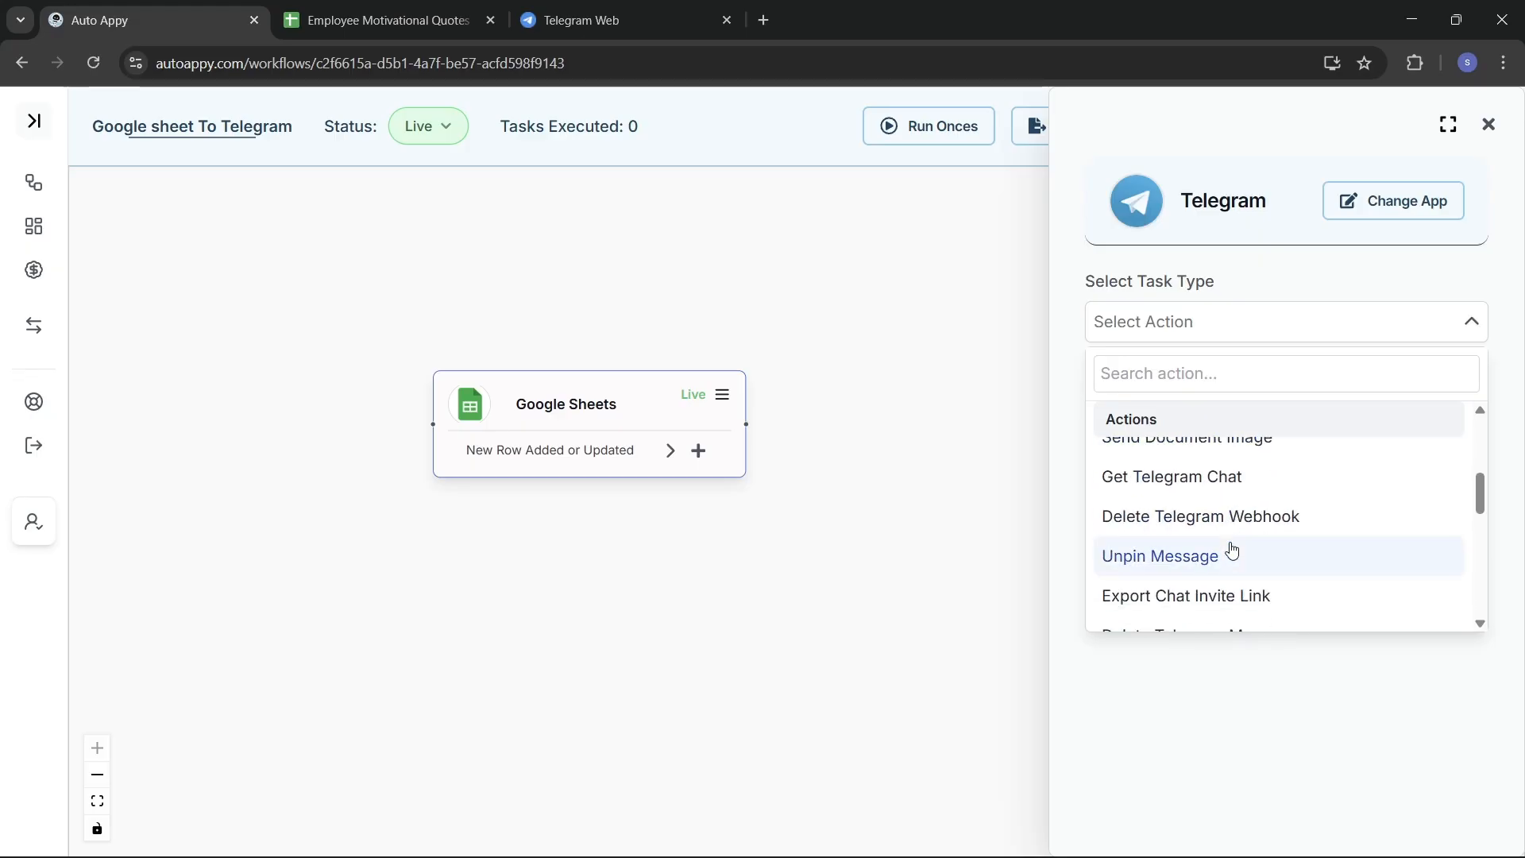
{"action": "scroll", "coordinate": [1231, 548], "scroll_direction": "down", "scroll_amount": 5}
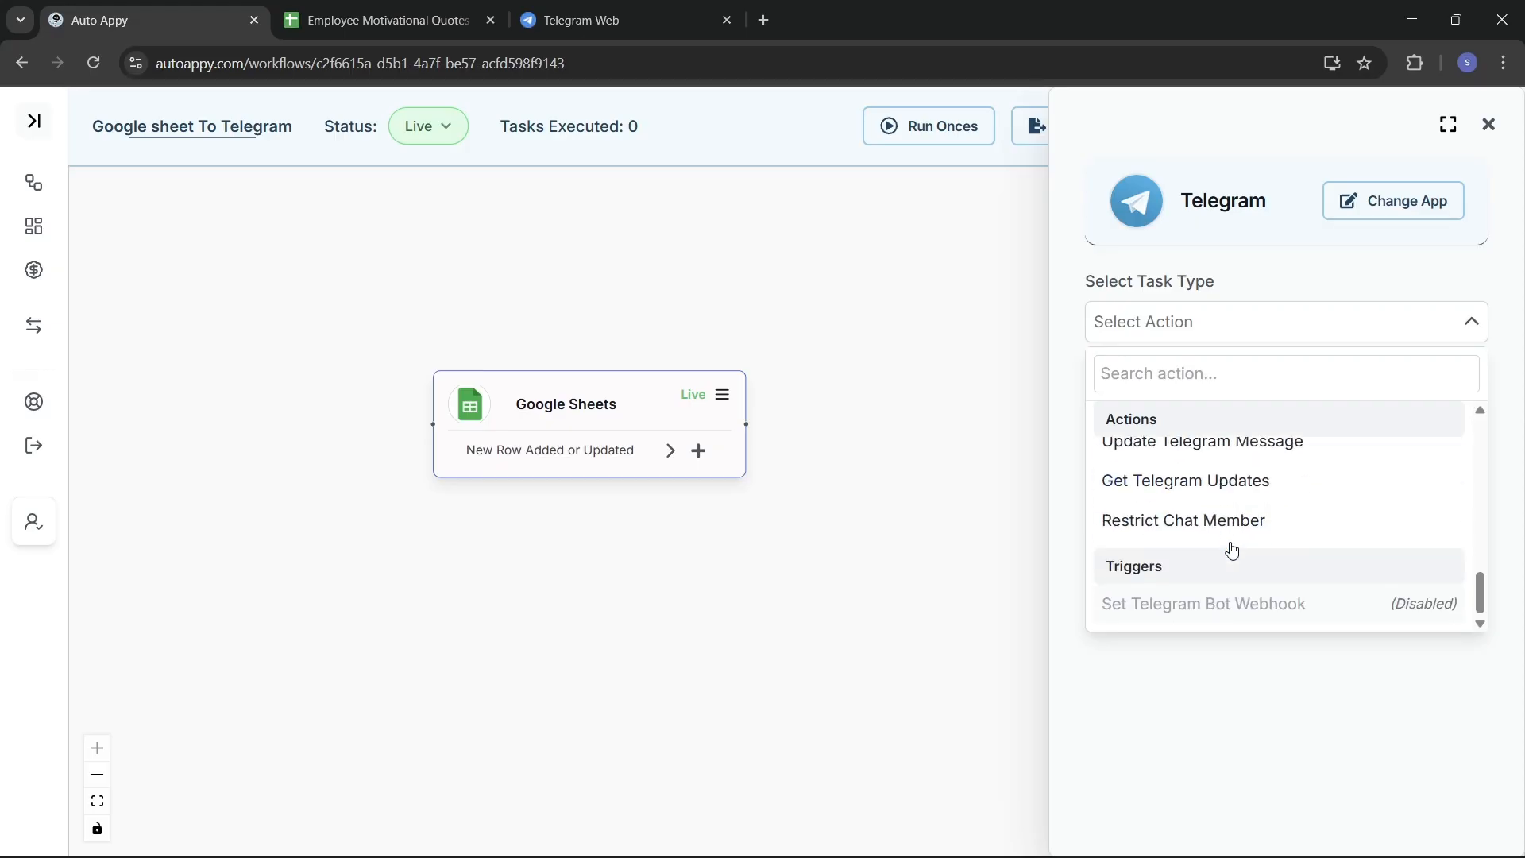
{"action": "scroll", "coordinate": [1232, 548], "scroll_direction": "up", "scroll_amount": 5}
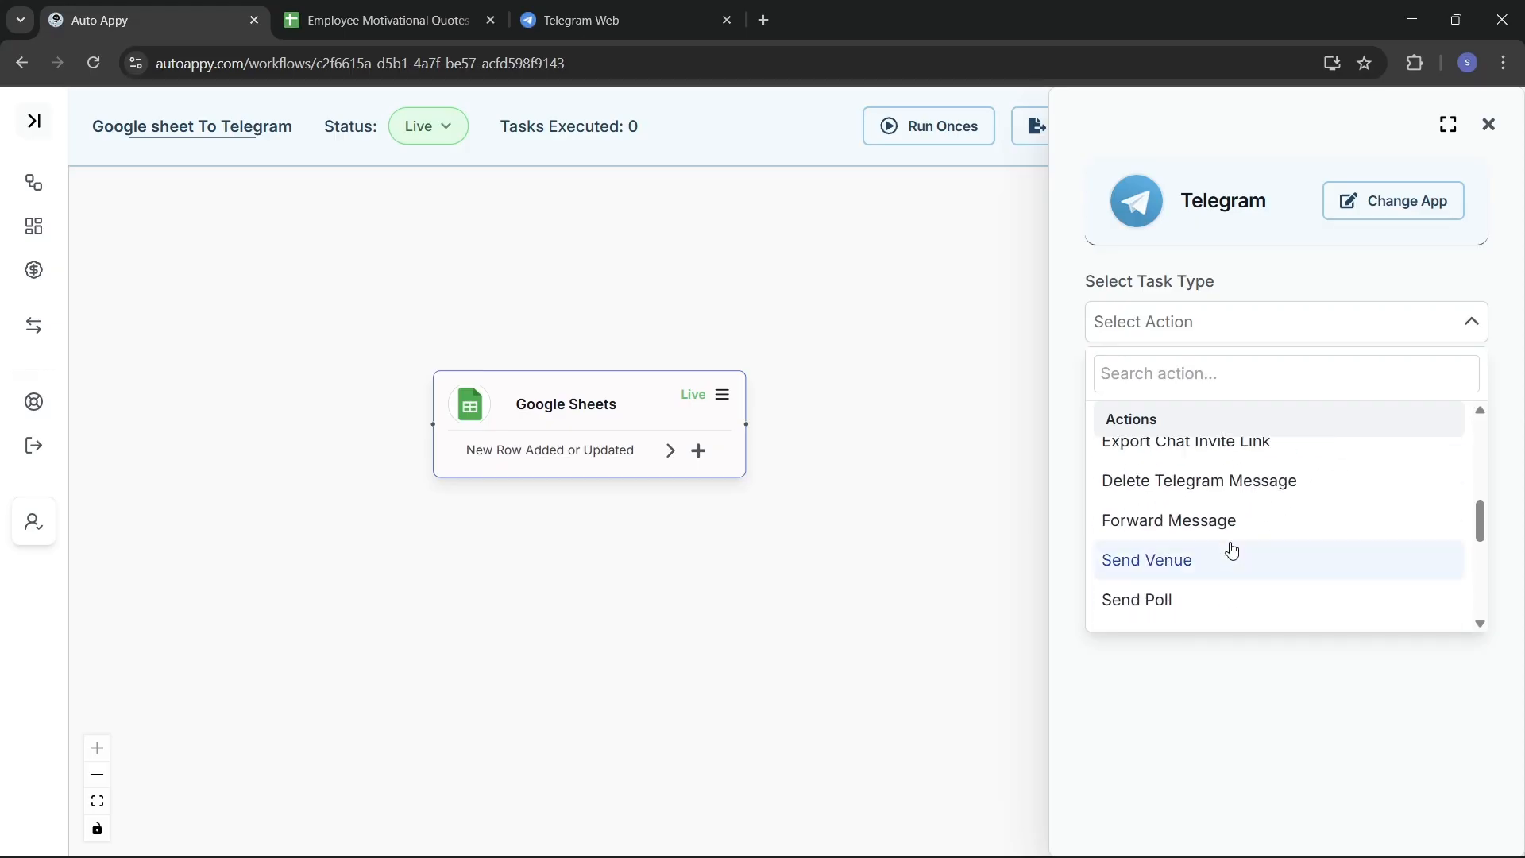
{"action": "scroll", "coordinate": [1231, 548], "scroll_direction": "up", "scroll_amount": 1}
{"action": "scroll", "coordinate": [1232, 548], "scroll_direction": "up", "scroll_amount": 3}
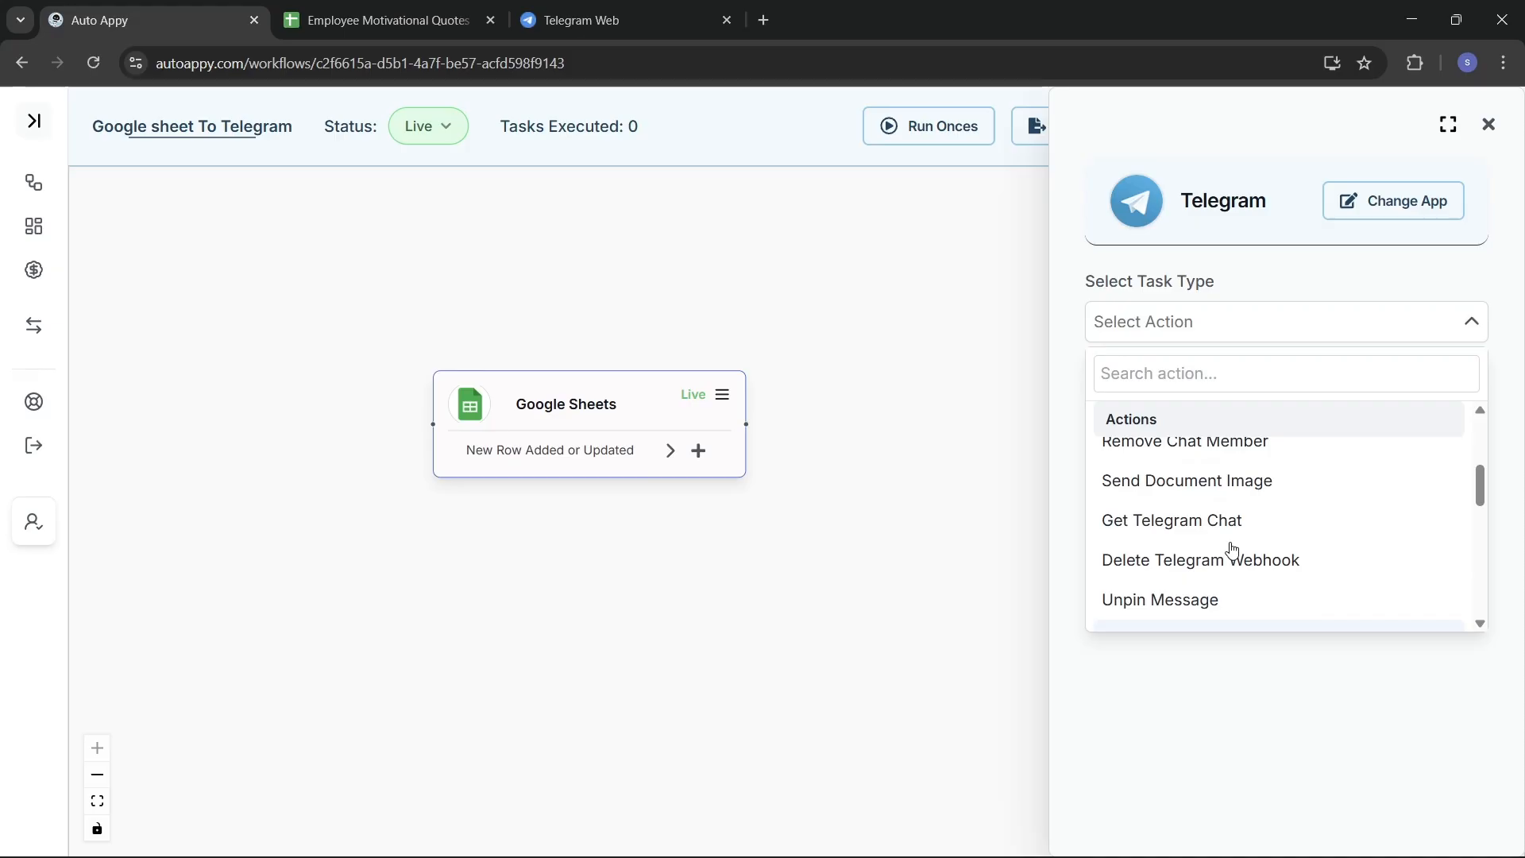
{"action": "scroll", "coordinate": [1231, 548], "scroll_direction": "up", "scroll_amount": 1}
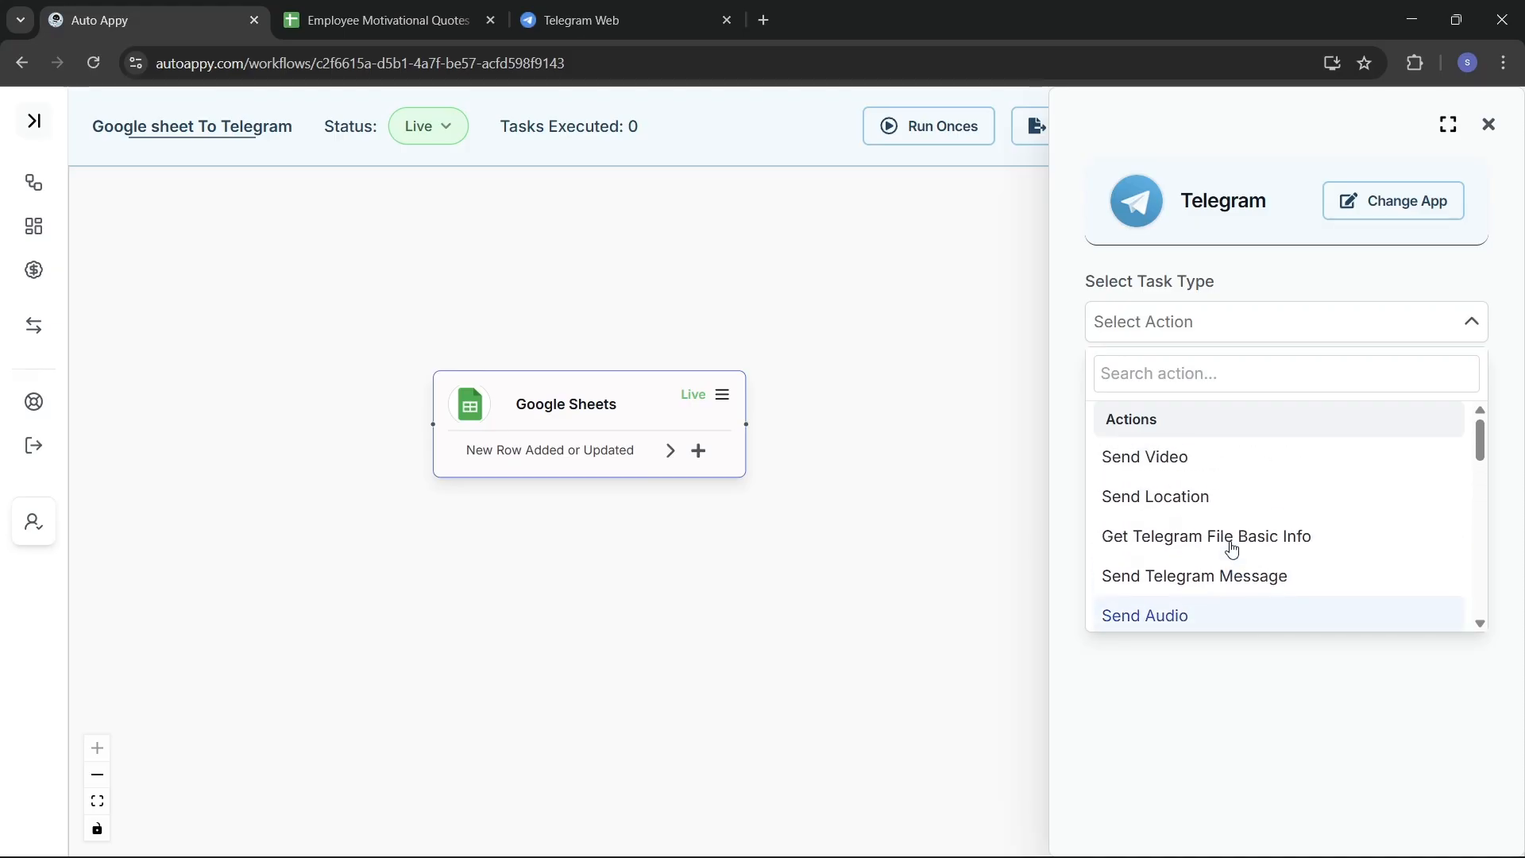
{"action": "left_click", "coordinate": [1226, 372]}
{"action": "type", "text": "send"}
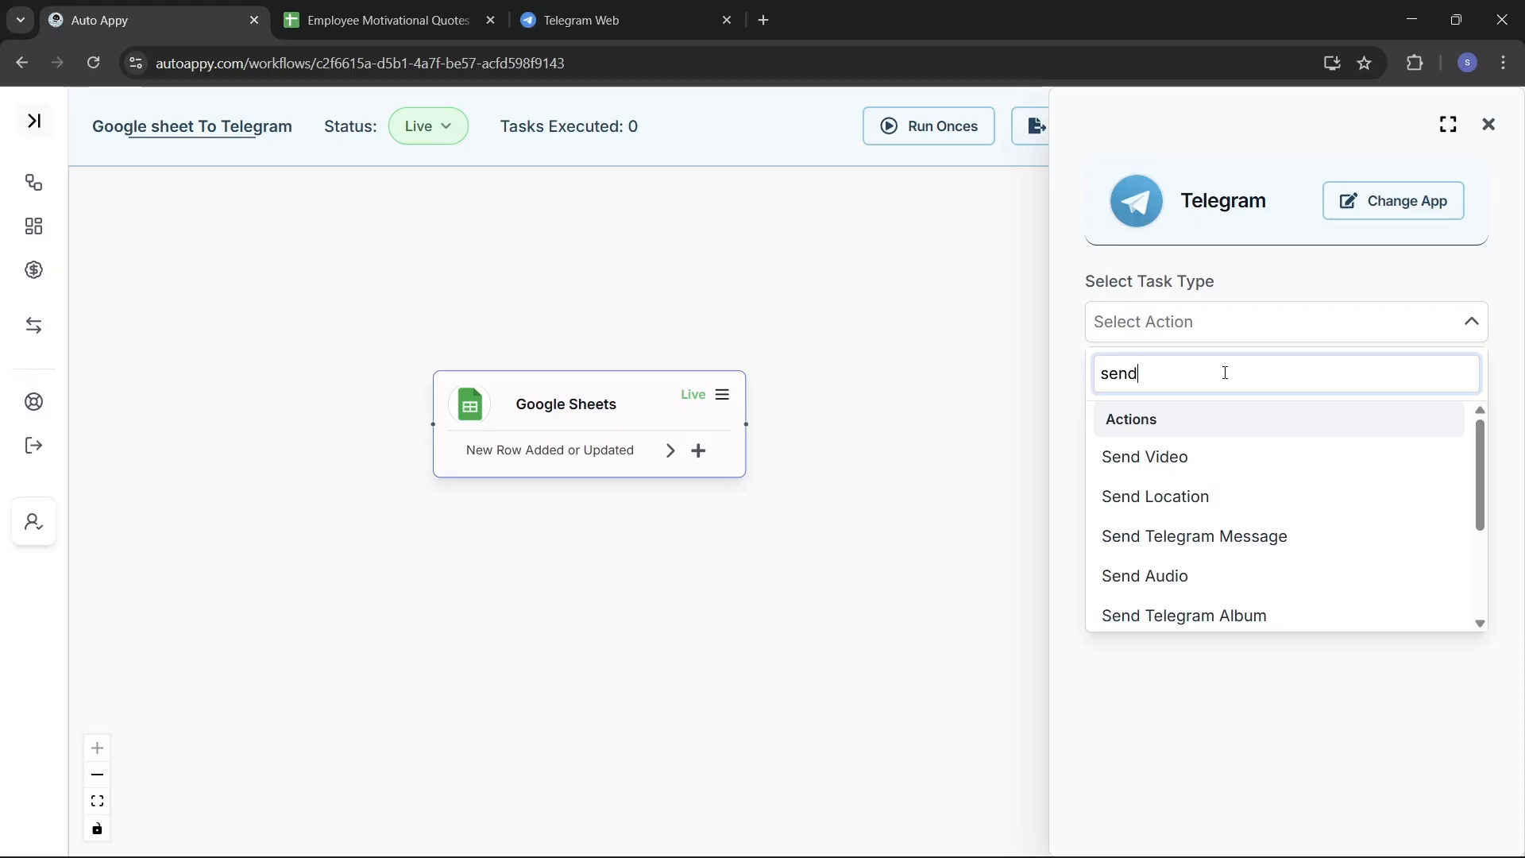
{"action": "left_click", "coordinate": [1200, 534]}
{"action": "left_click", "coordinate": [1281, 389]}
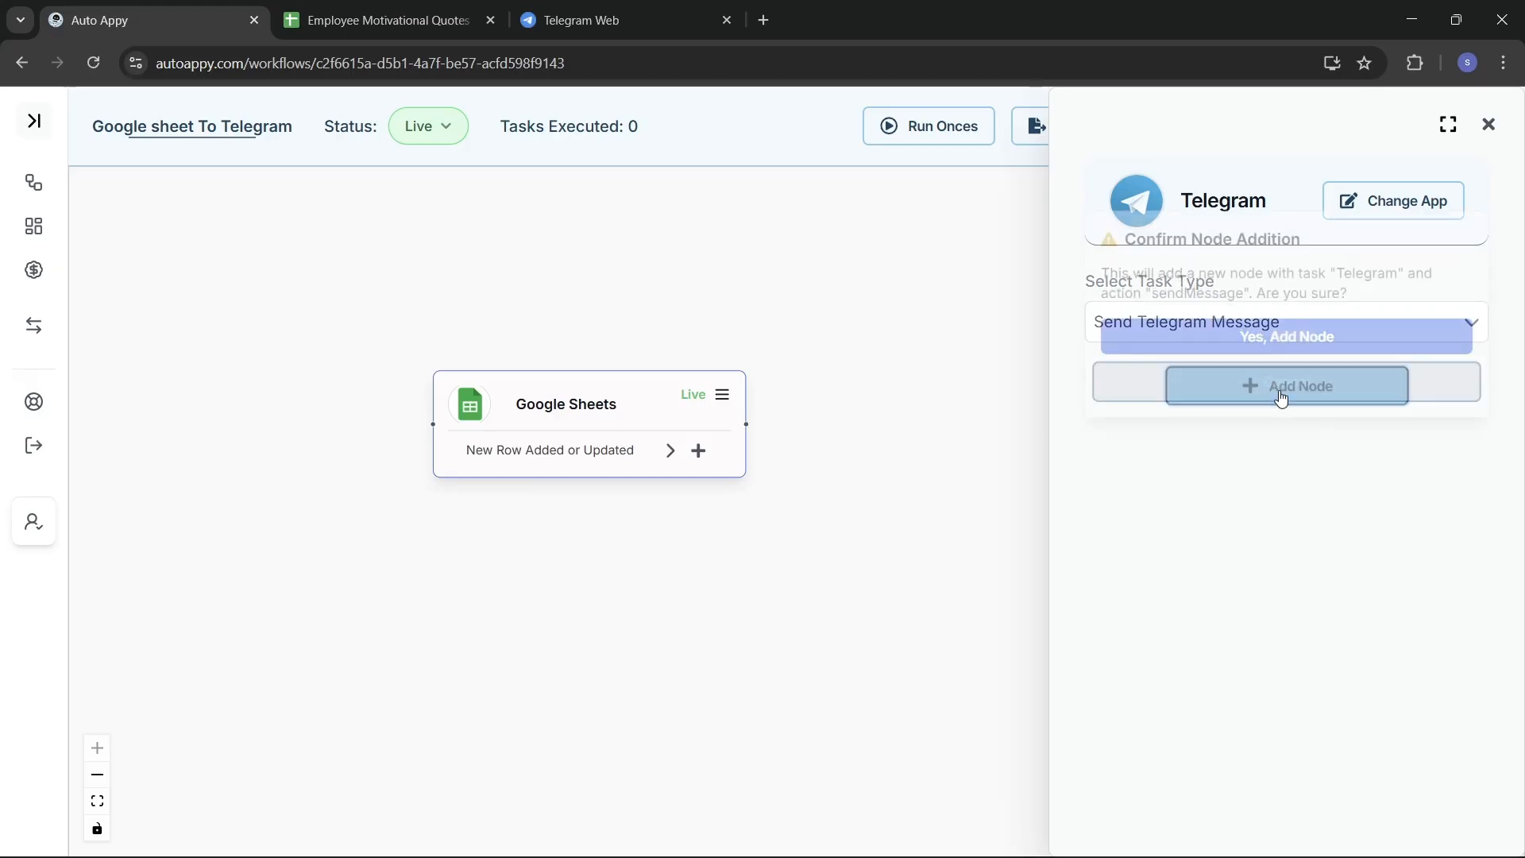
{"action": "left_click", "coordinate": [1284, 328]}
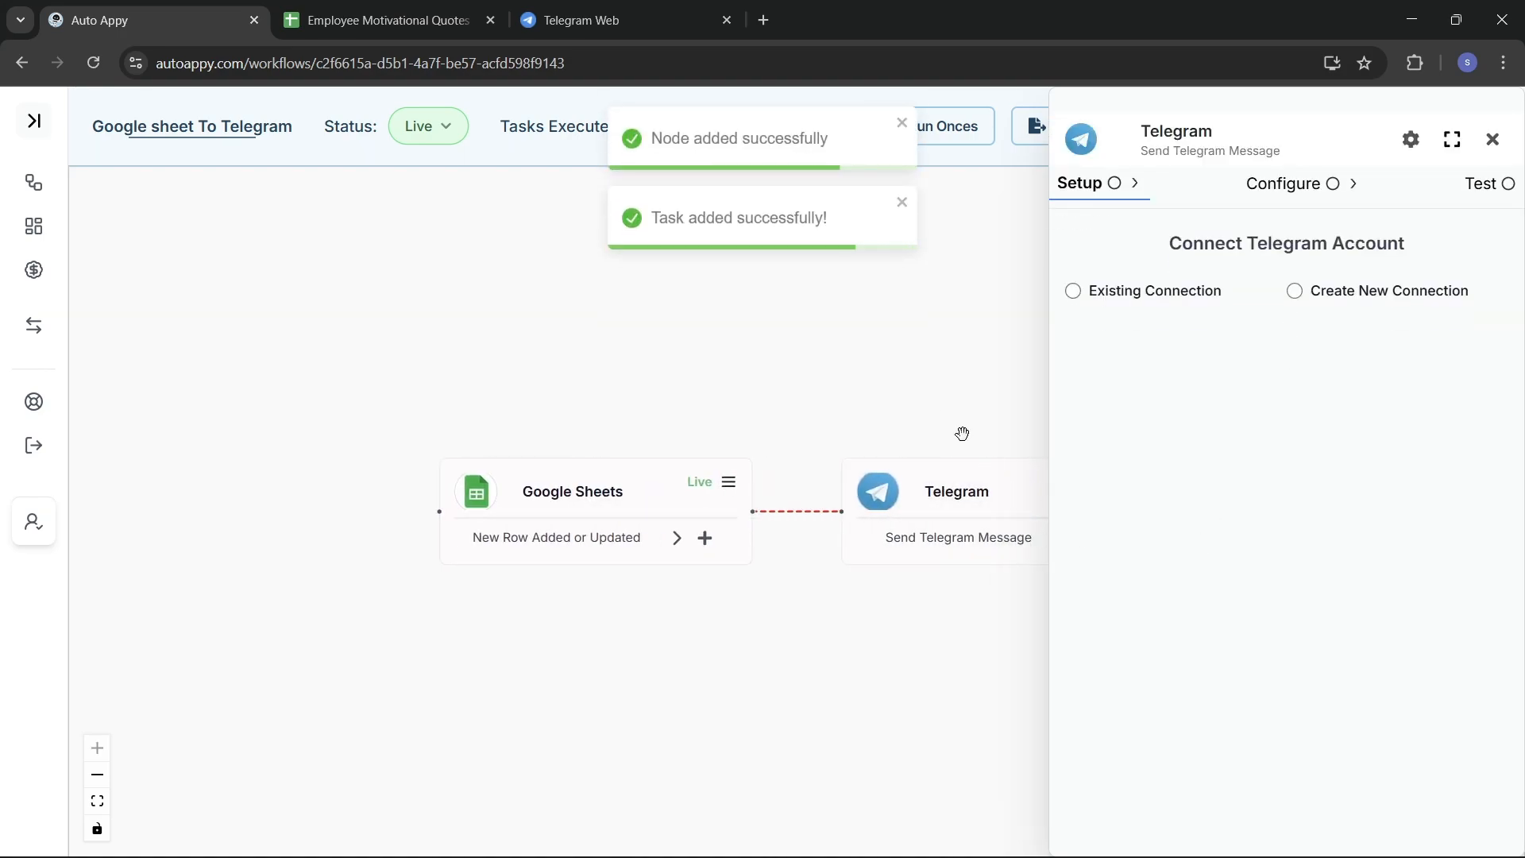
Check which existing connections are available for the Telegram node
{"action": "left_click", "coordinate": [1294, 293]}
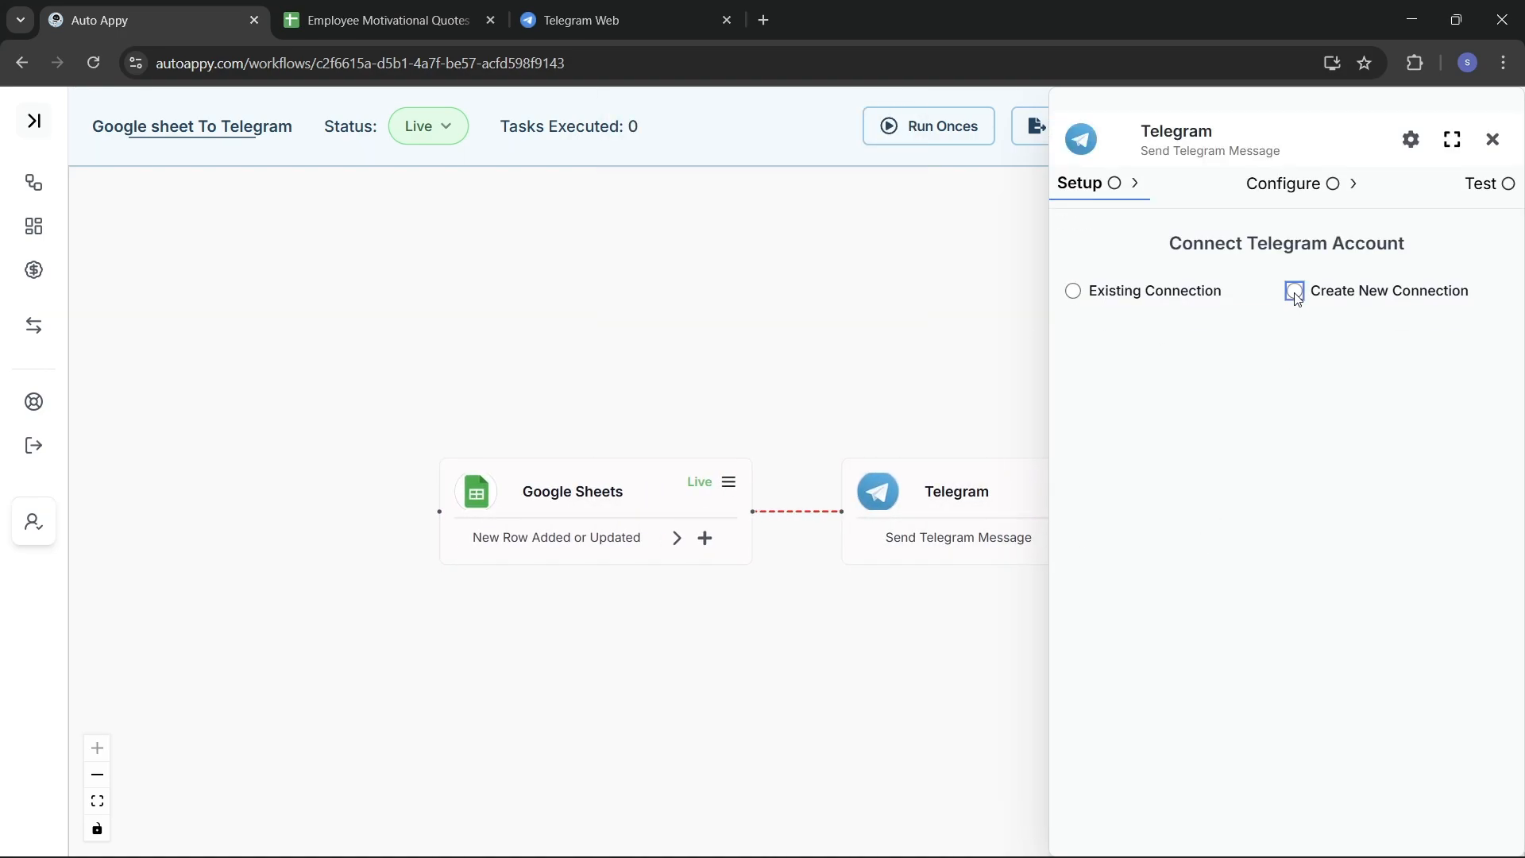
{"action": "left_click", "coordinate": [1074, 294]}
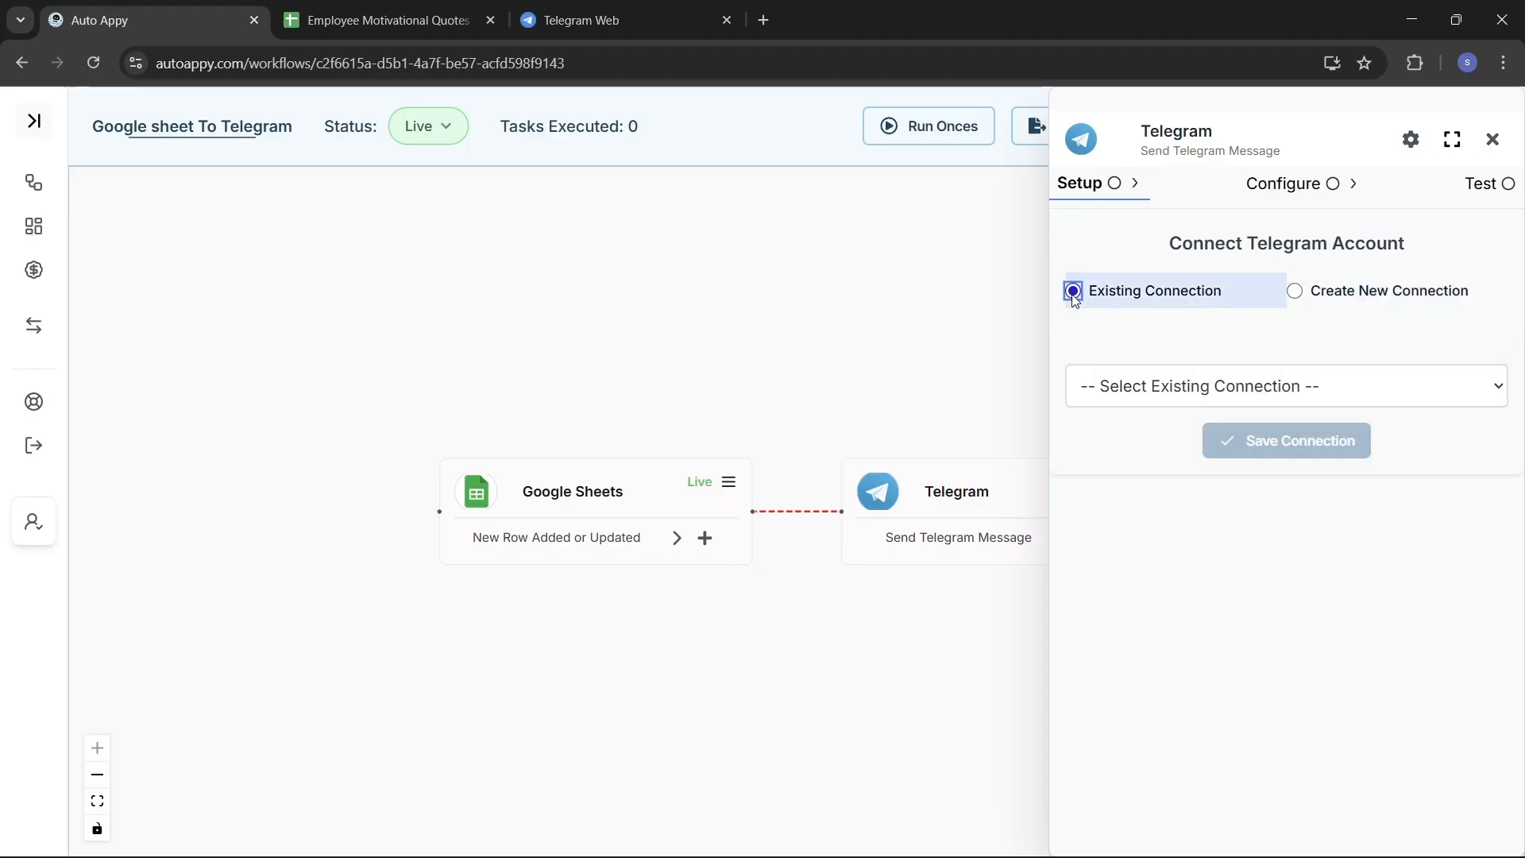
{"action": "left_click", "coordinate": [1133, 393]}
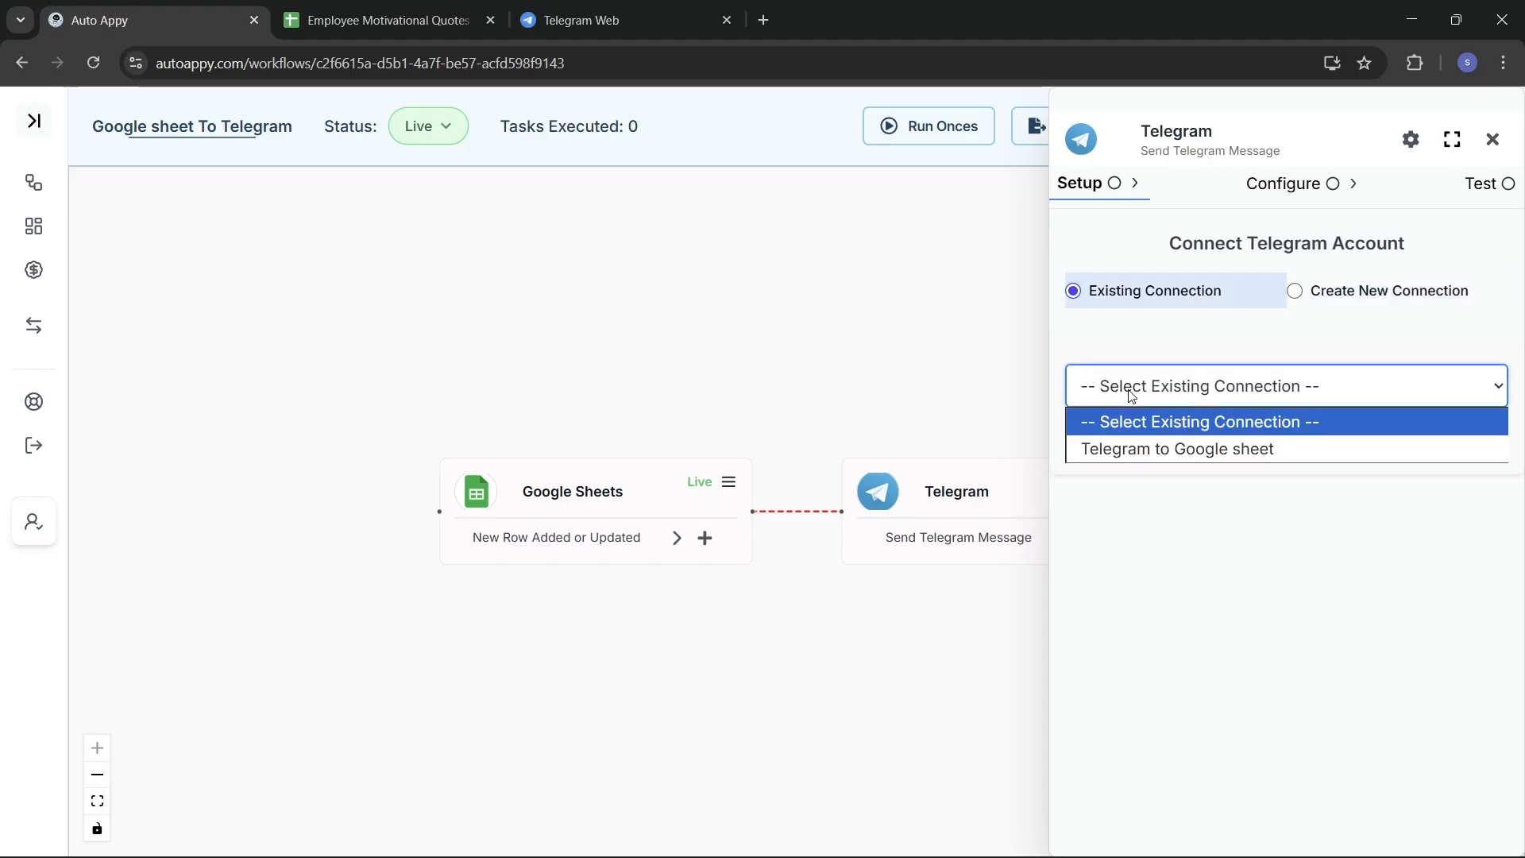
{"action": "left_click", "coordinate": [1351, 511]}
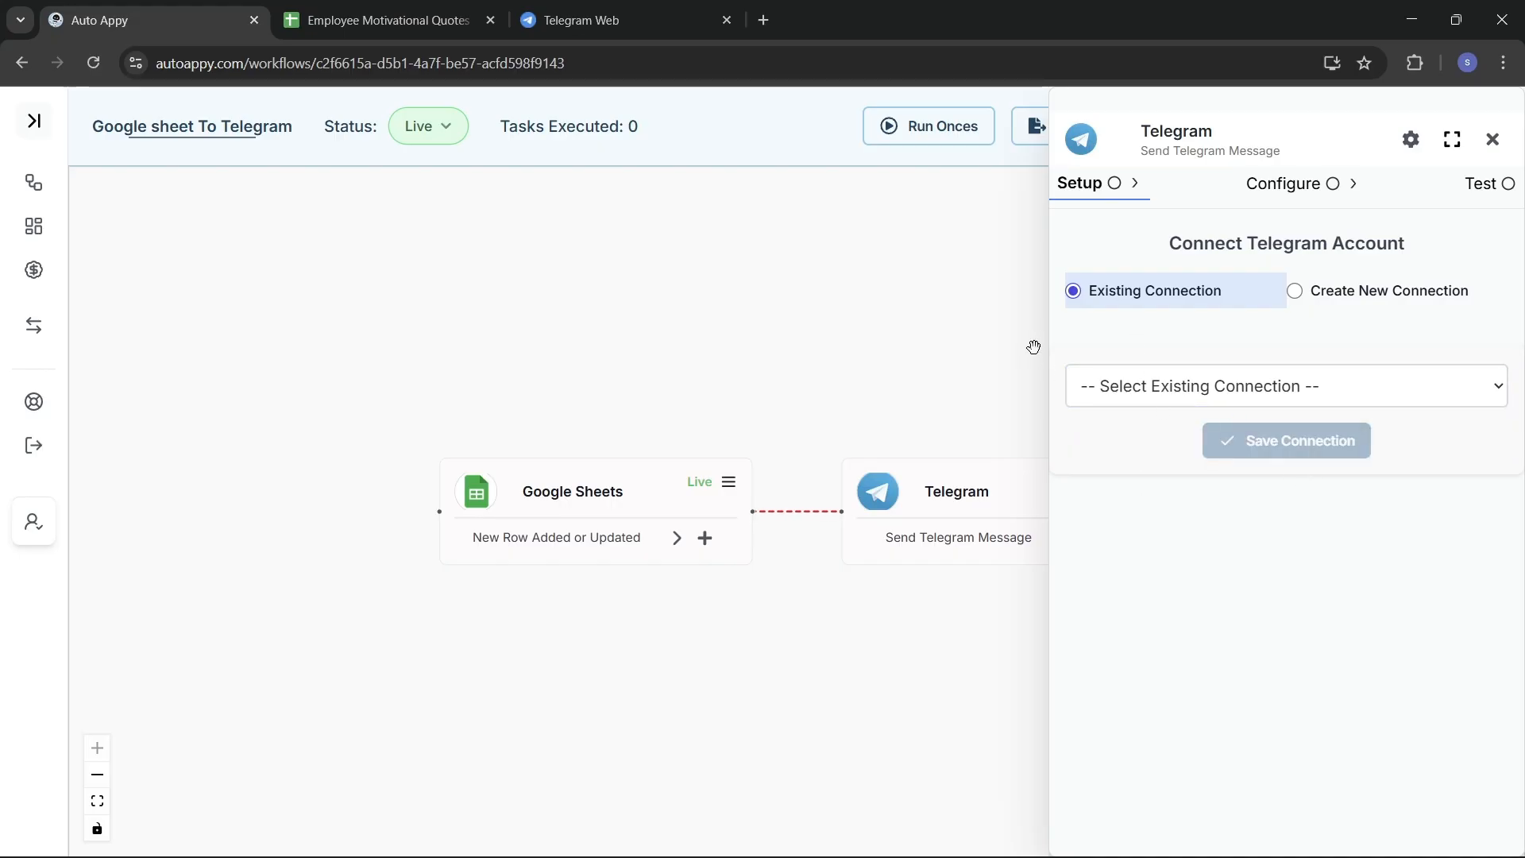
Start a new connection for the Telegram node and name it "My Telegram Connection"
{"action": "left_click", "coordinate": [1295, 292]}
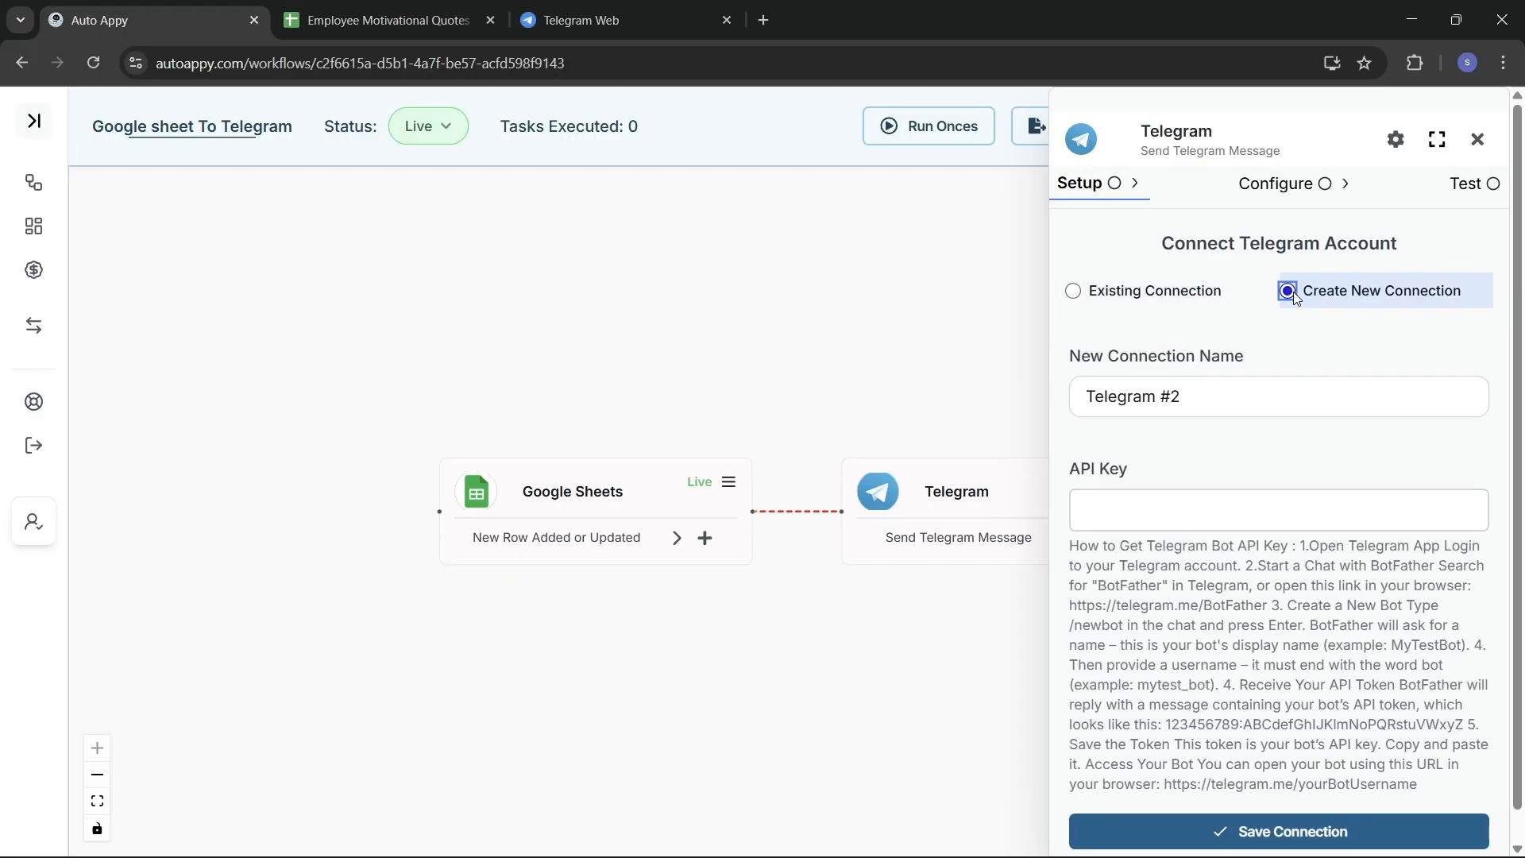
{"action": "left_click", "coordinate": [1253, 408]}
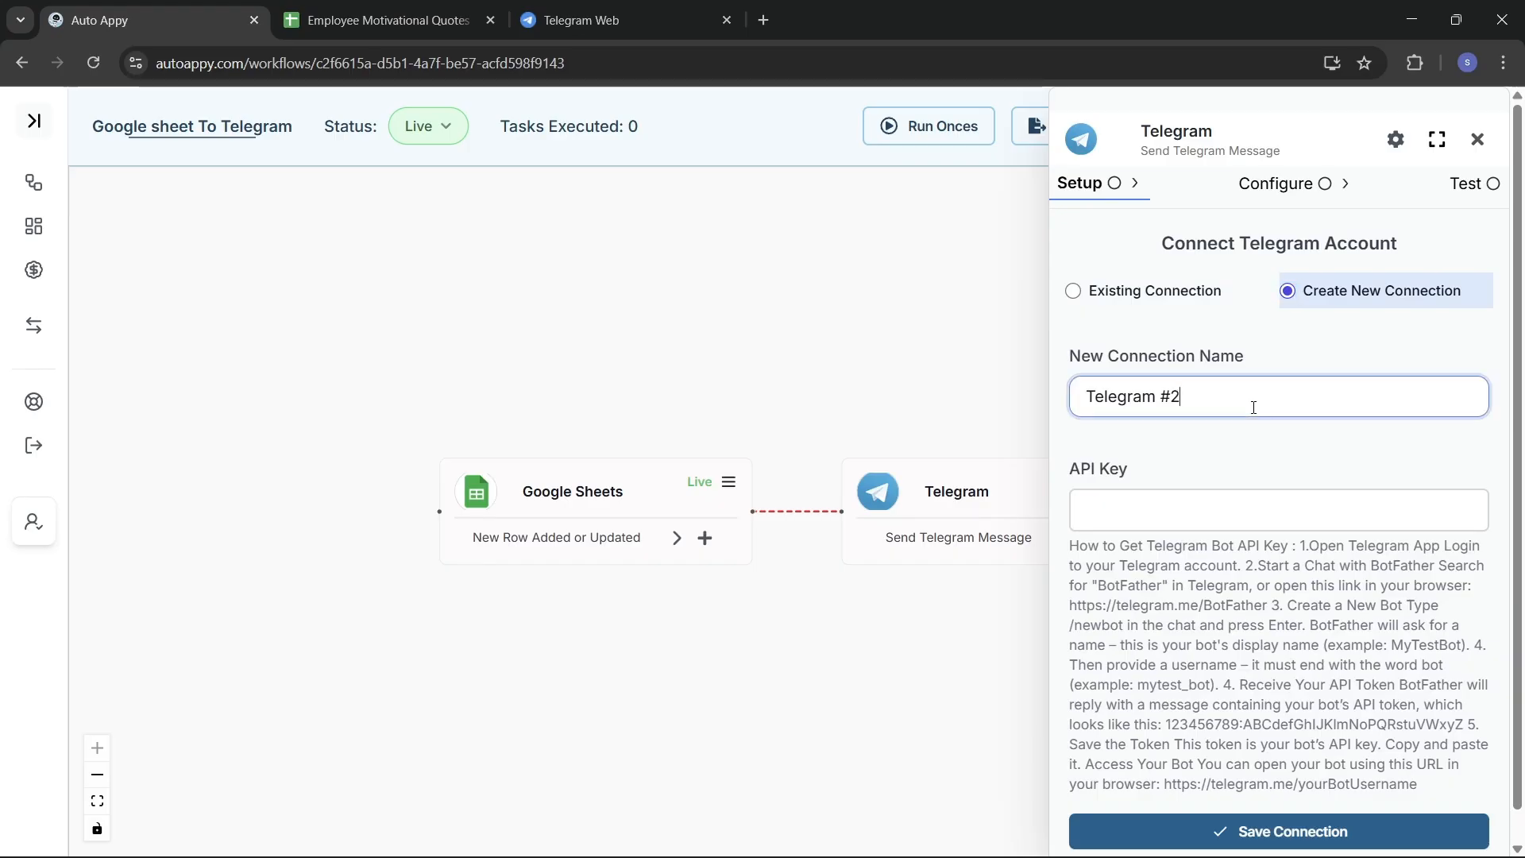
{"action": "key", "text": "BackSpace"}
{"action": "key", "text": "BackSpace"}
{"action": "key", "text": "BackSpace"}
{"action": "key", "text": "BackSpace"}
{"action": "key", "text": "BackSpace"}
{"action": "key", "text": "BackSpace"}
{"action": "key", "text": "BackSpace"}
{"action": "key", "text": "BackSpace"}
{"action": "key", "text": "BackSpace"}
{"action": "key", "text": "BackSpace"}
{"action": "key", "text": "BackSpace"}
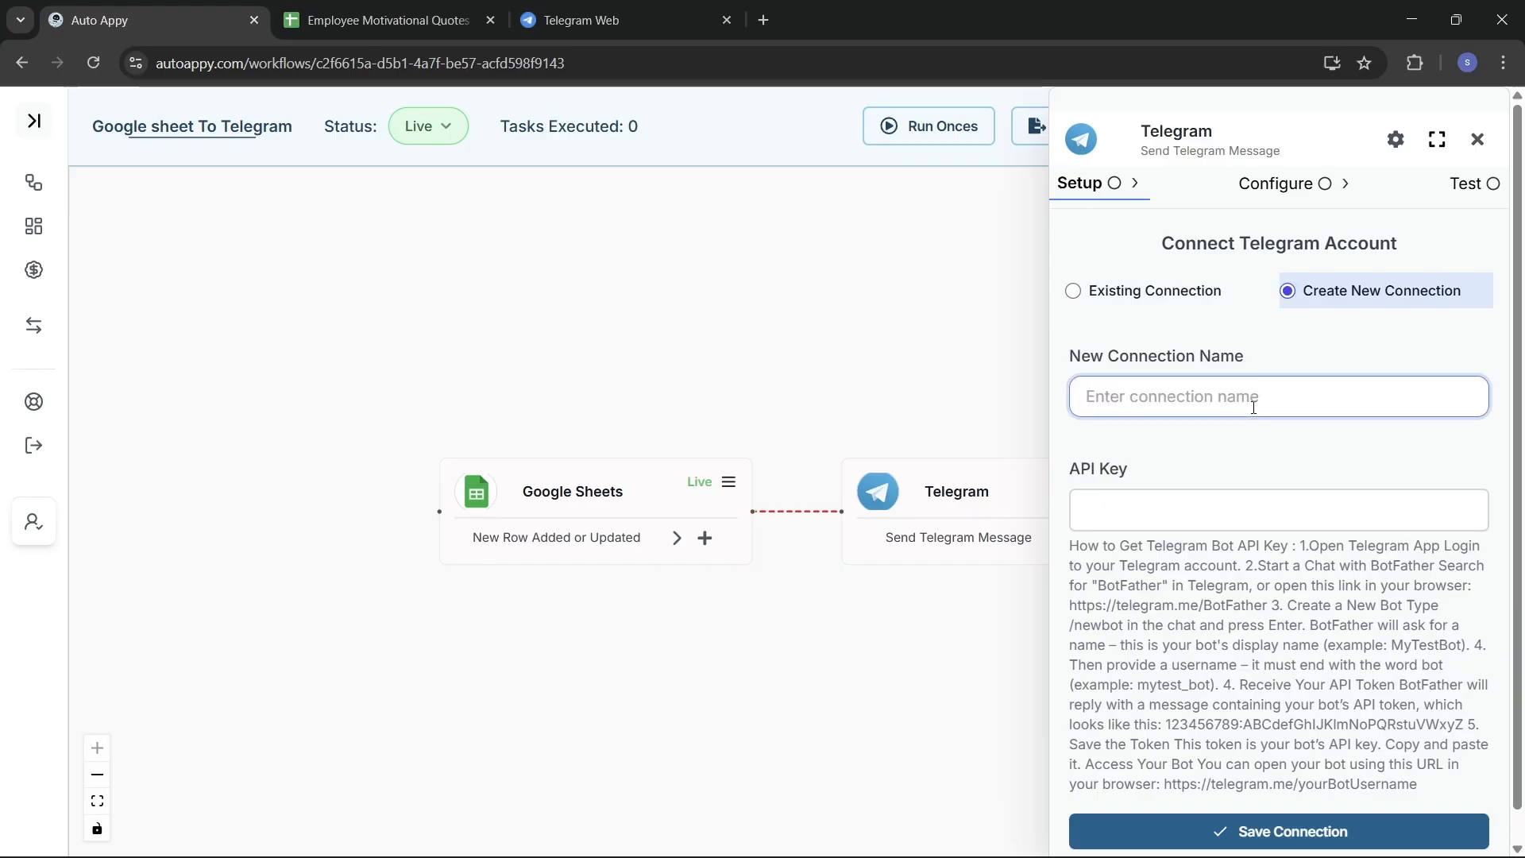
{"action": "type", "text": "my "}
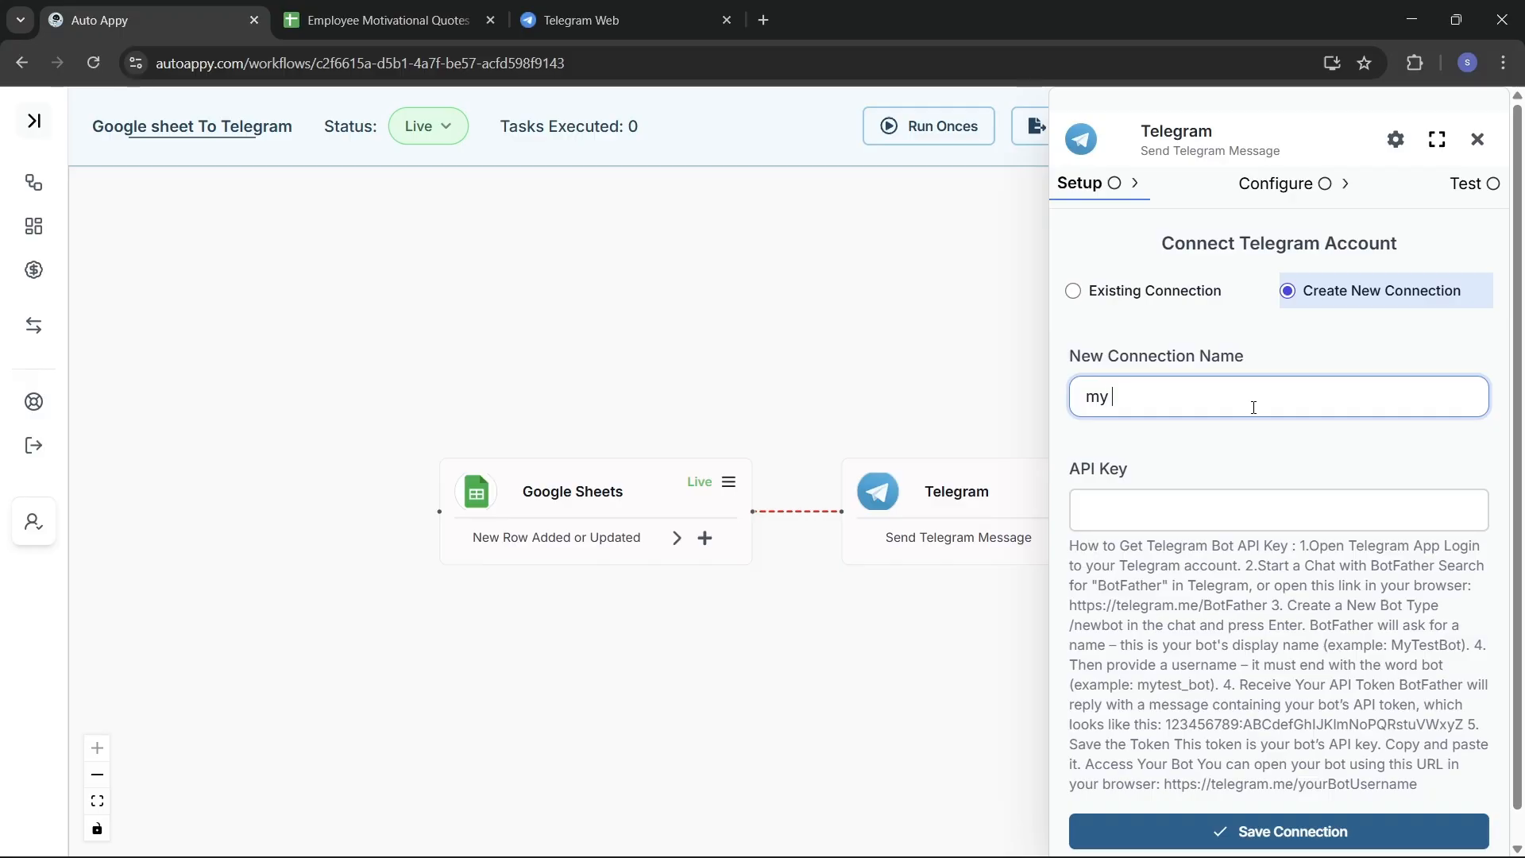
{"action": "type", "text": "Telegram c"}
{"action": "key", "text": "Left"}
{"action": "key", "text": "Left"}
{"action": "key", "text": "Left"}
{"action": "key", "text": "Left"}
{"action": "key", "text": "Left"}
{"action": "key", "text": "Left"}
{"action": "key", "text": "Left"}
{"action": "key", "text": "BackSpace"}
{"action": "type", "text": "M"}
{"action": "key", "text": "BackSpace"}
{"action": "type", "text": "C"}
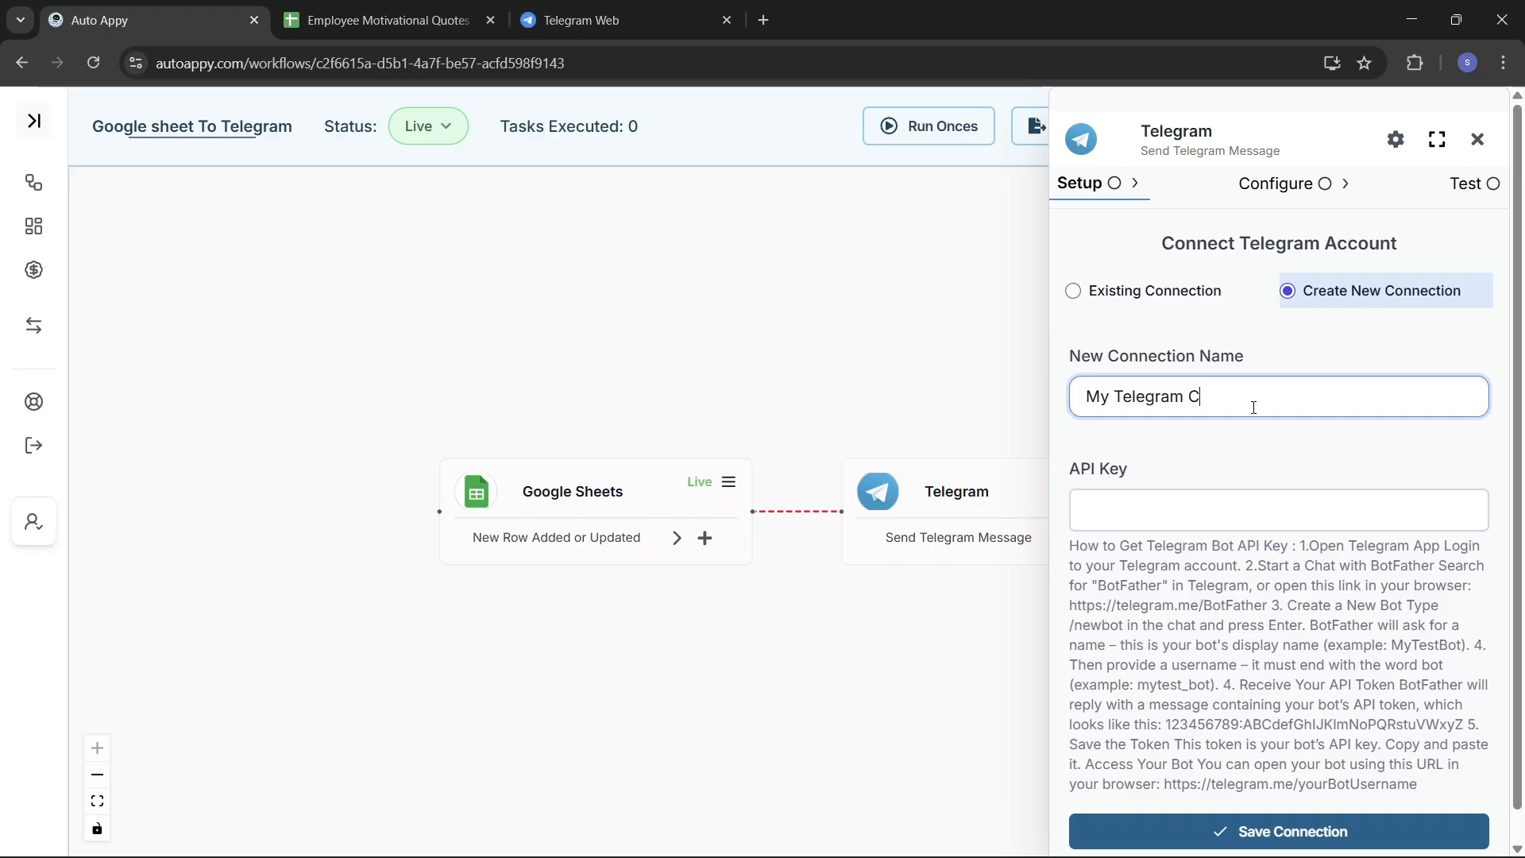
{"action": "type", "text": "onnection"}
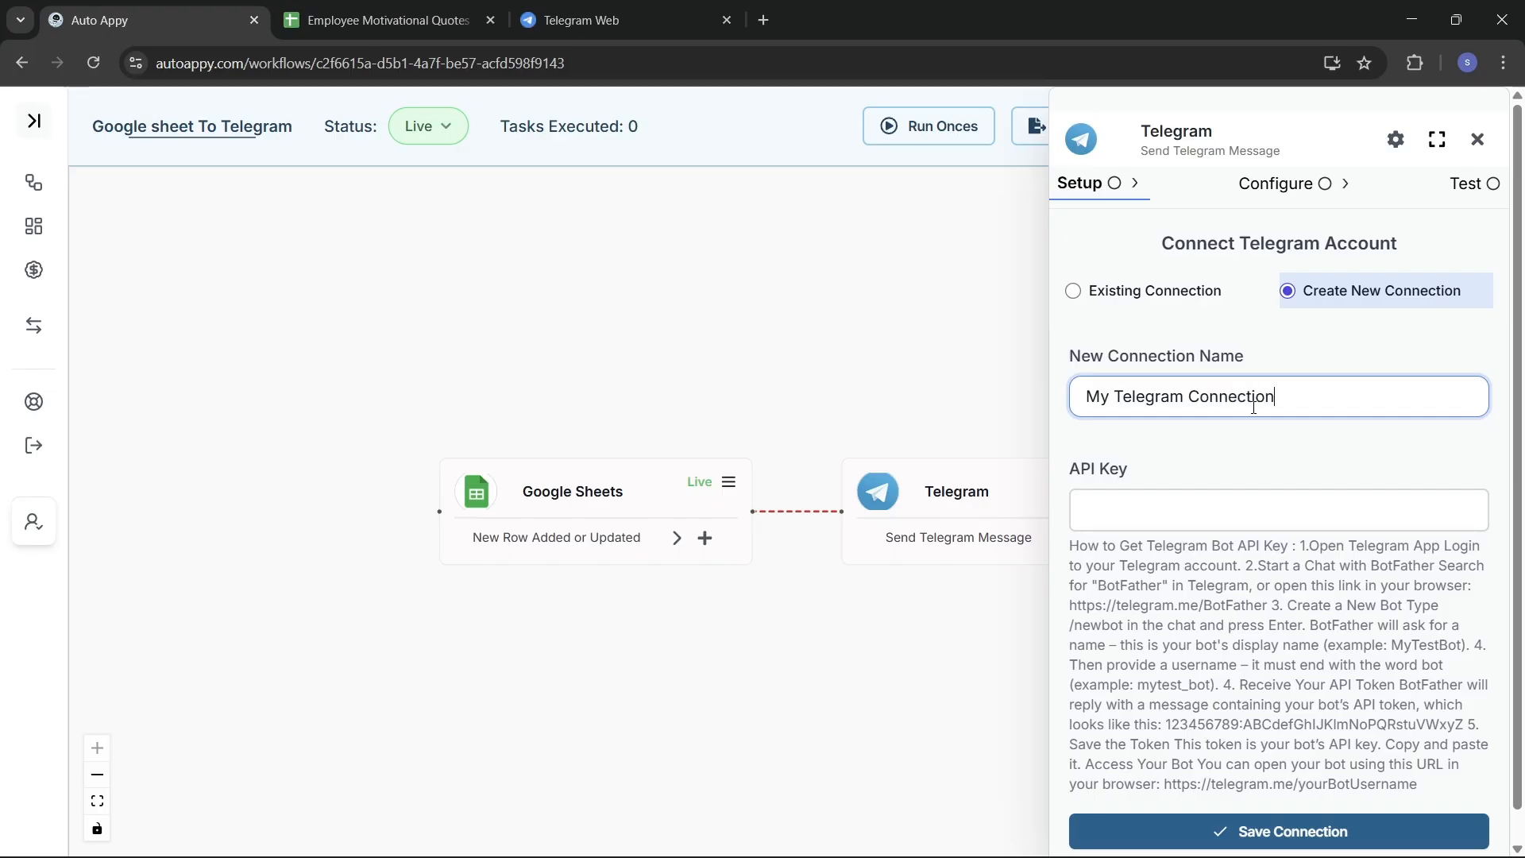
Switch to Telegram Web and open the verified BotFather chat by searching for "botfath"
{"action": "left_click", "coordinate": [1238, 516]}
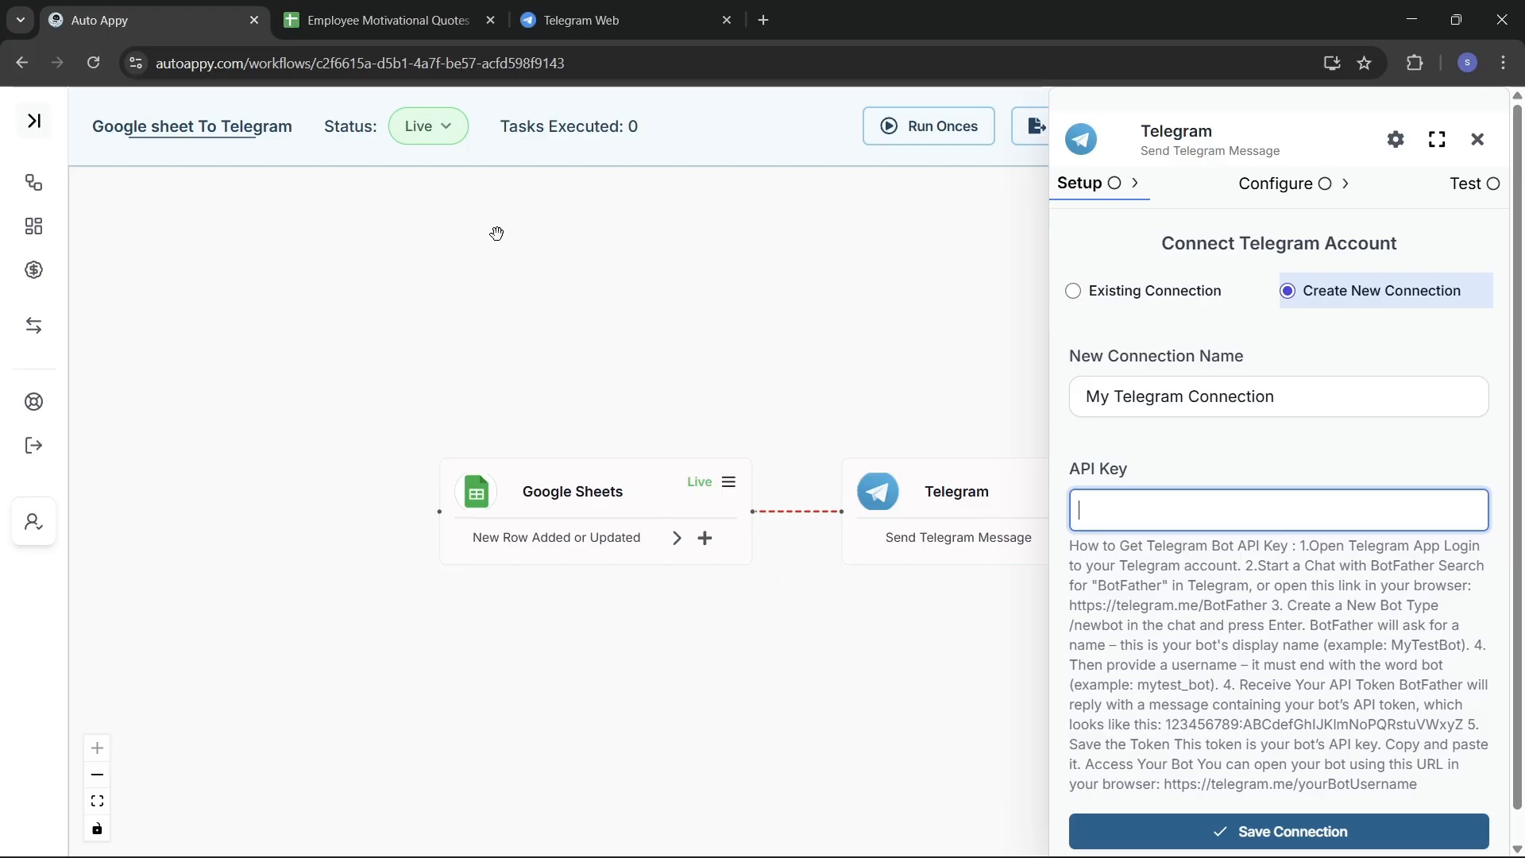
{"action": "left_click", "coordinate": [575, 24]}
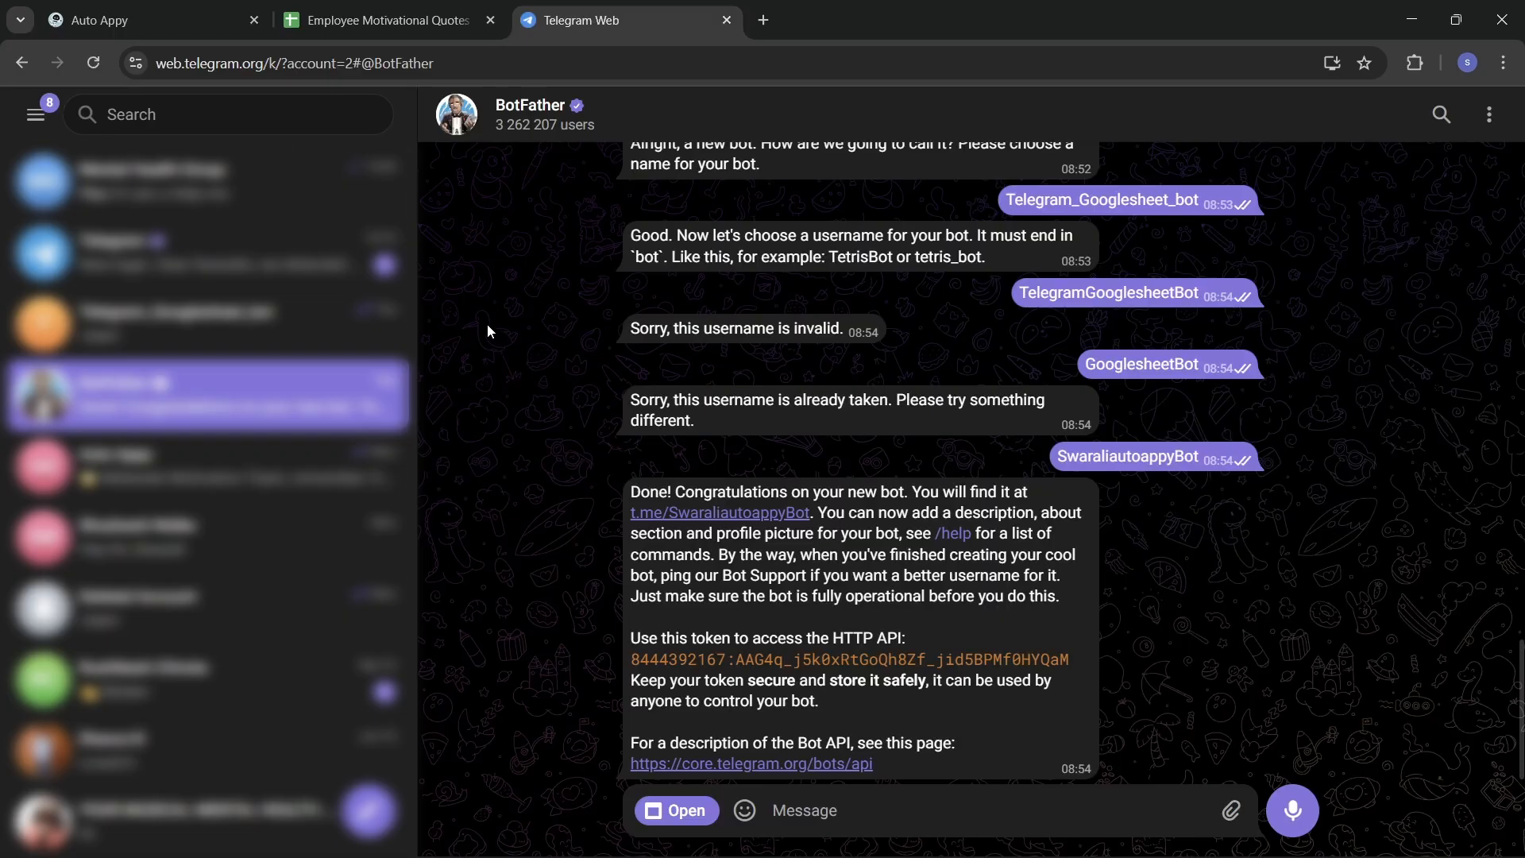
{"action": "left_click", "coordinate": [271, 123]}
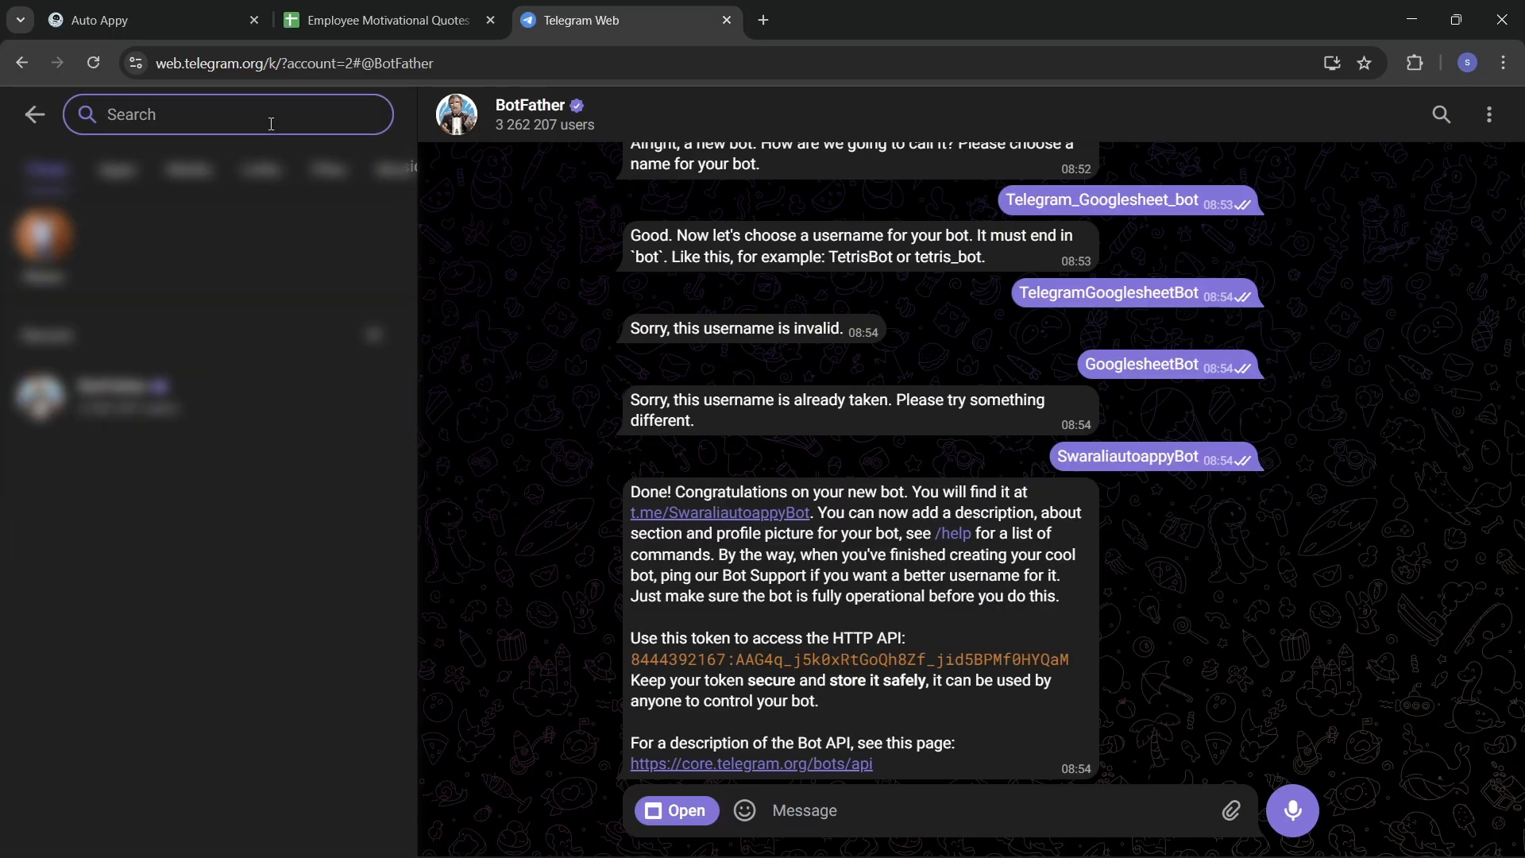
{"action": "type", "text": "botfa"}
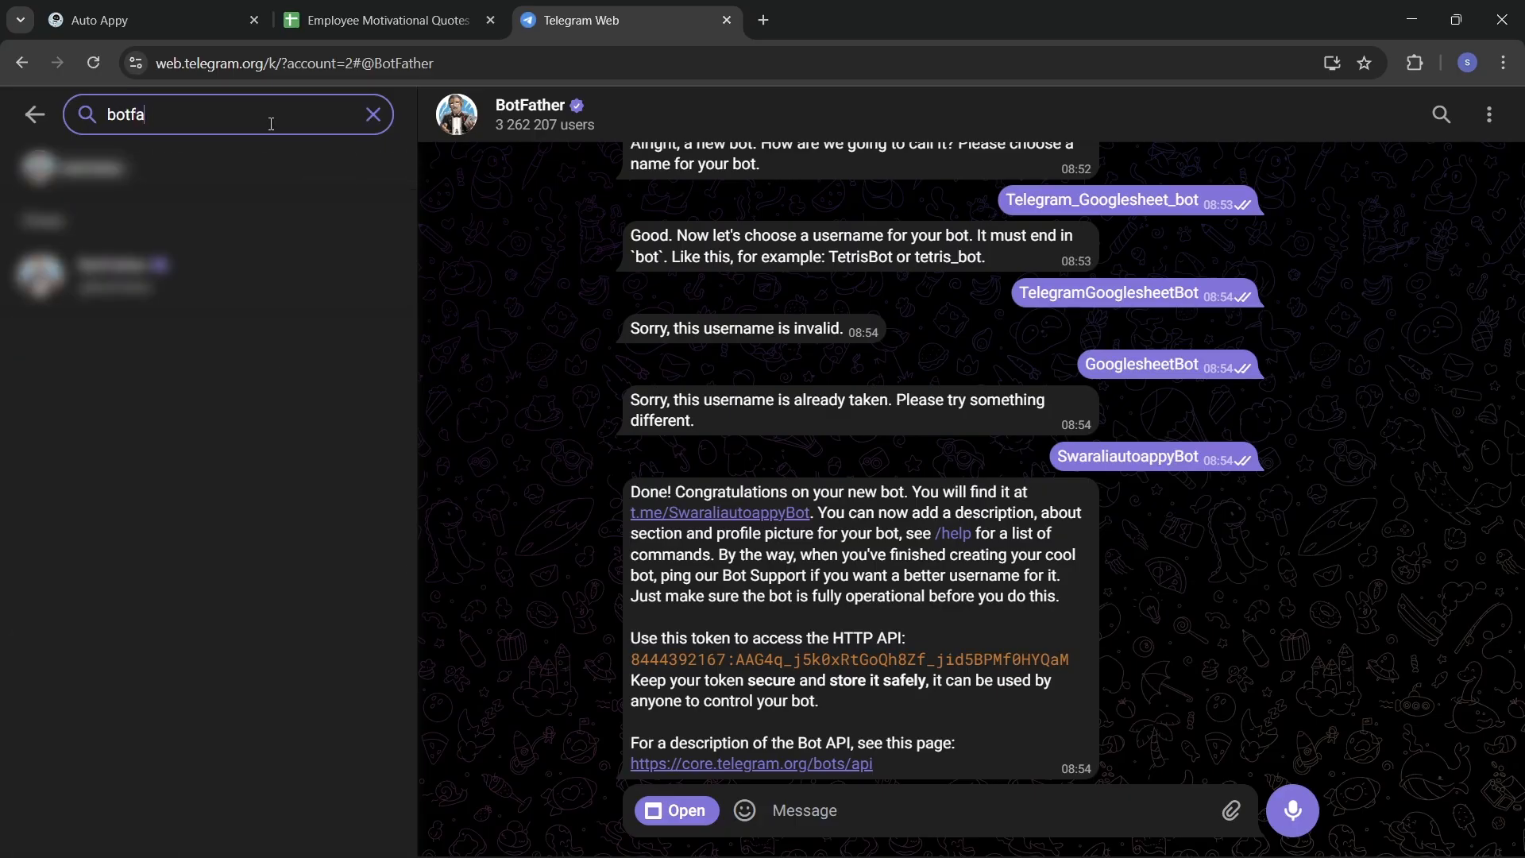
{"action": "type", "text": "th"}
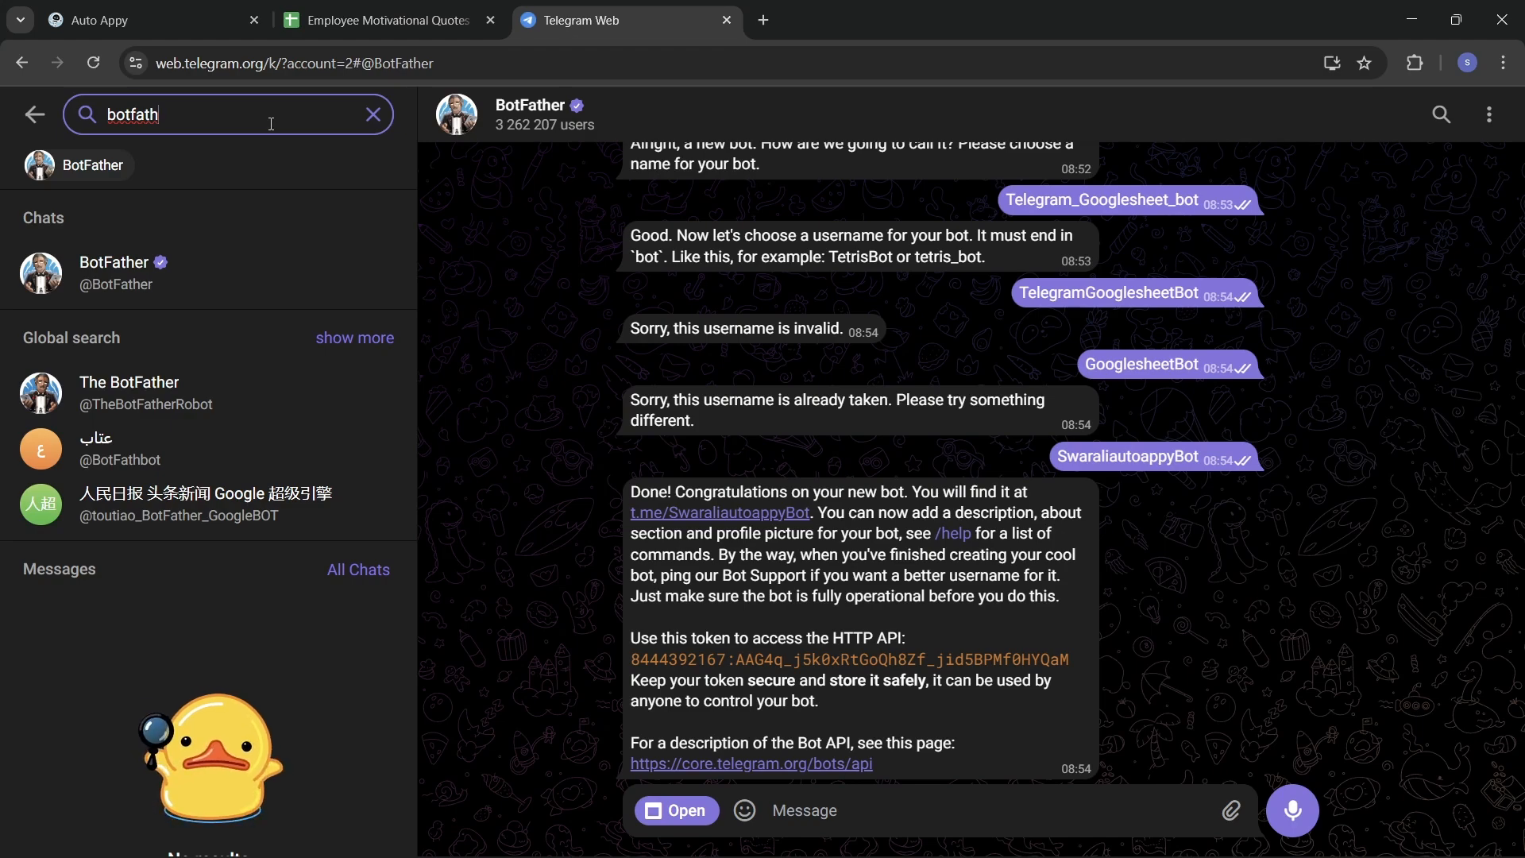
{"action": "left_click", "coordinate": [199, 273]}
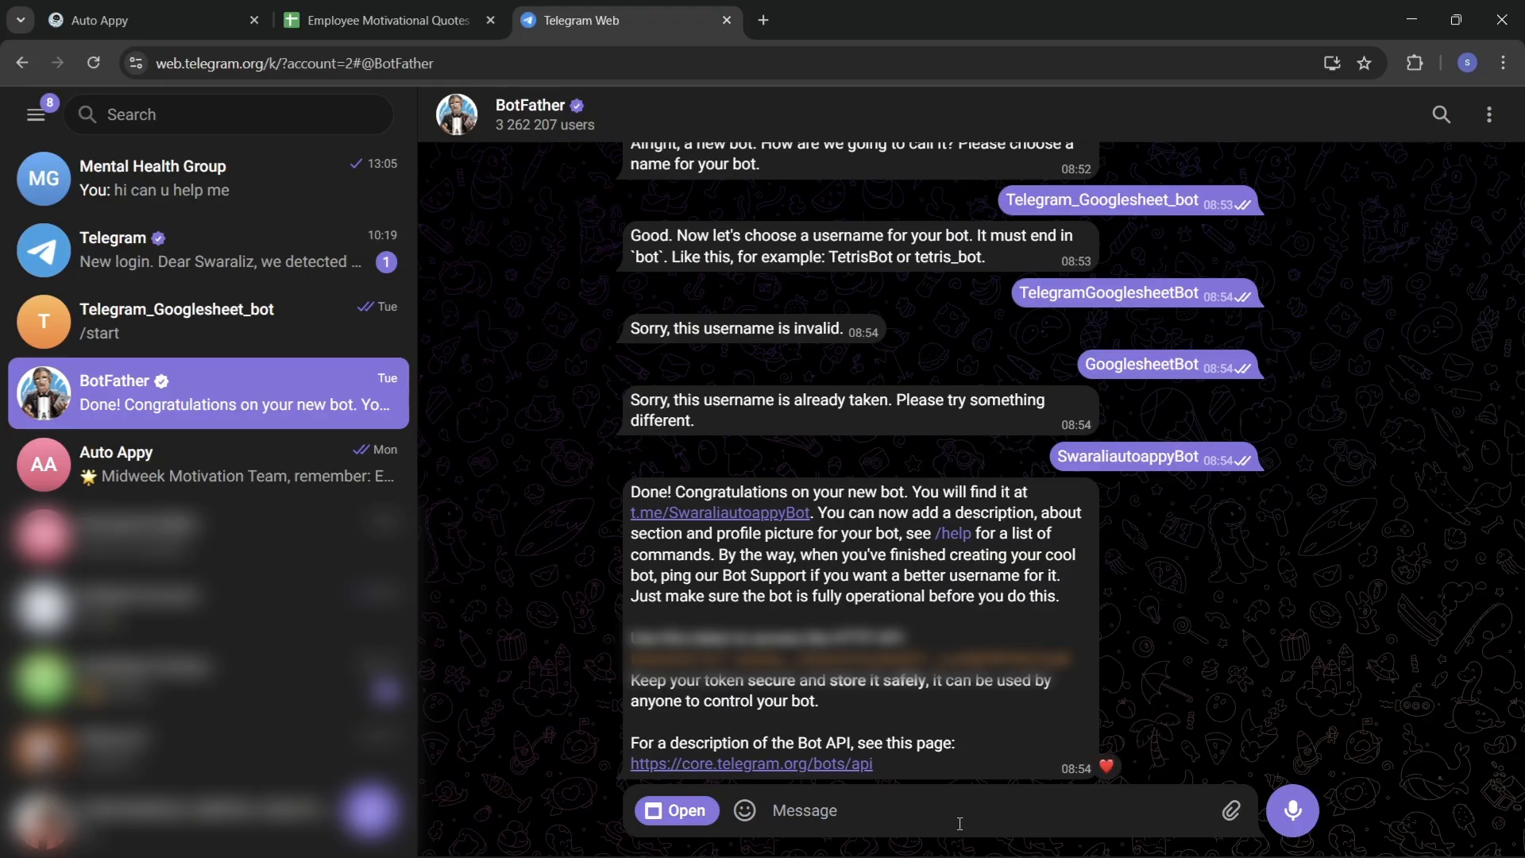
Send the /start command to BotFather
{"action": "scroll", "coordinate": [1073, 612], "scroll_direction": "up", "scroll_amount": 5}
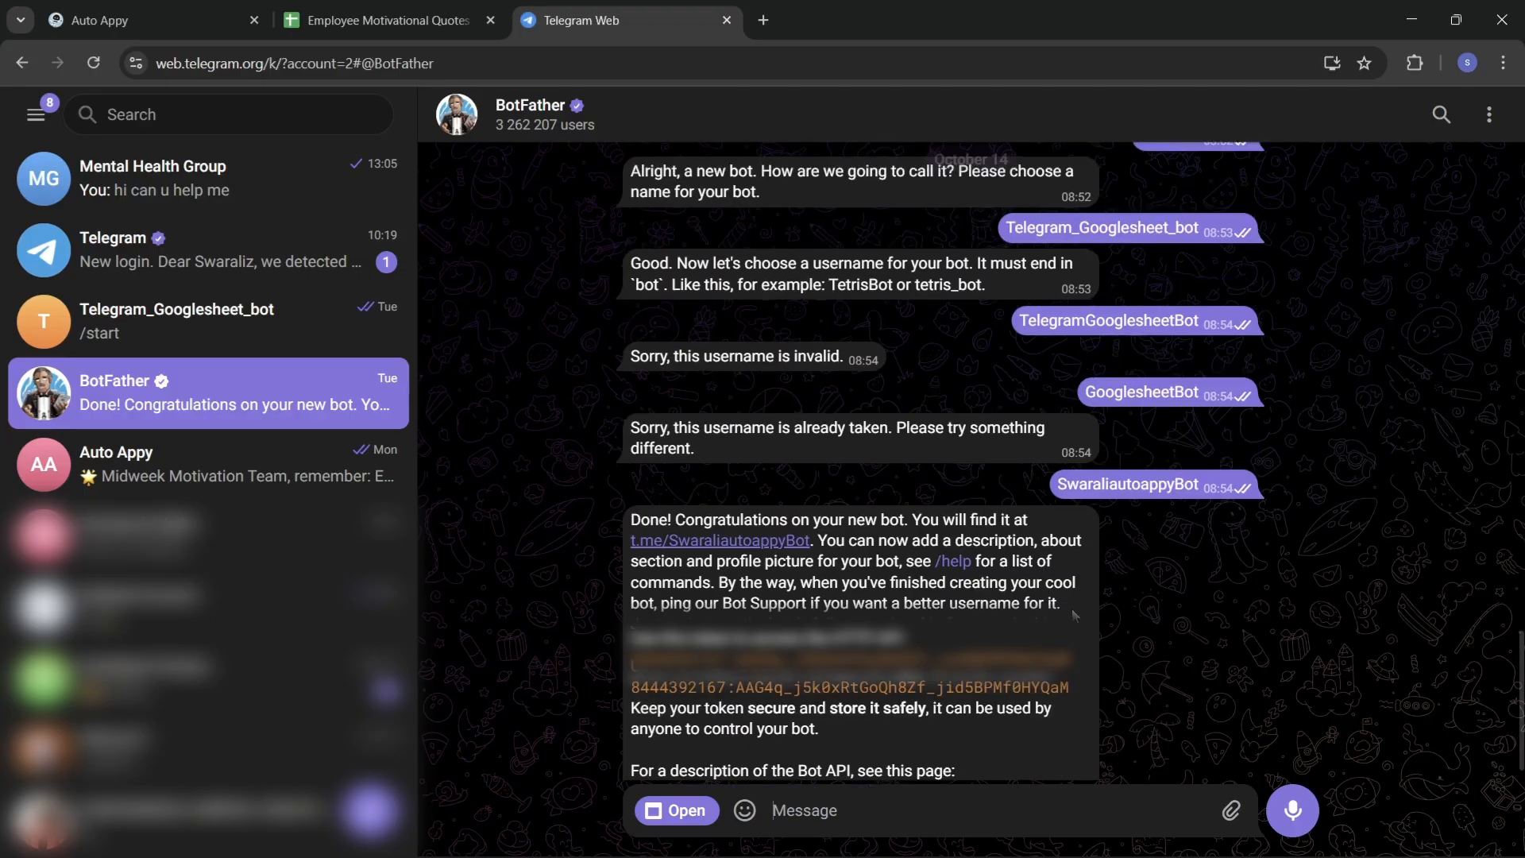
{"action": "scroll", "coordinate": [1072, 612], "scroll_direction": "up", "scroll_amount": 10}
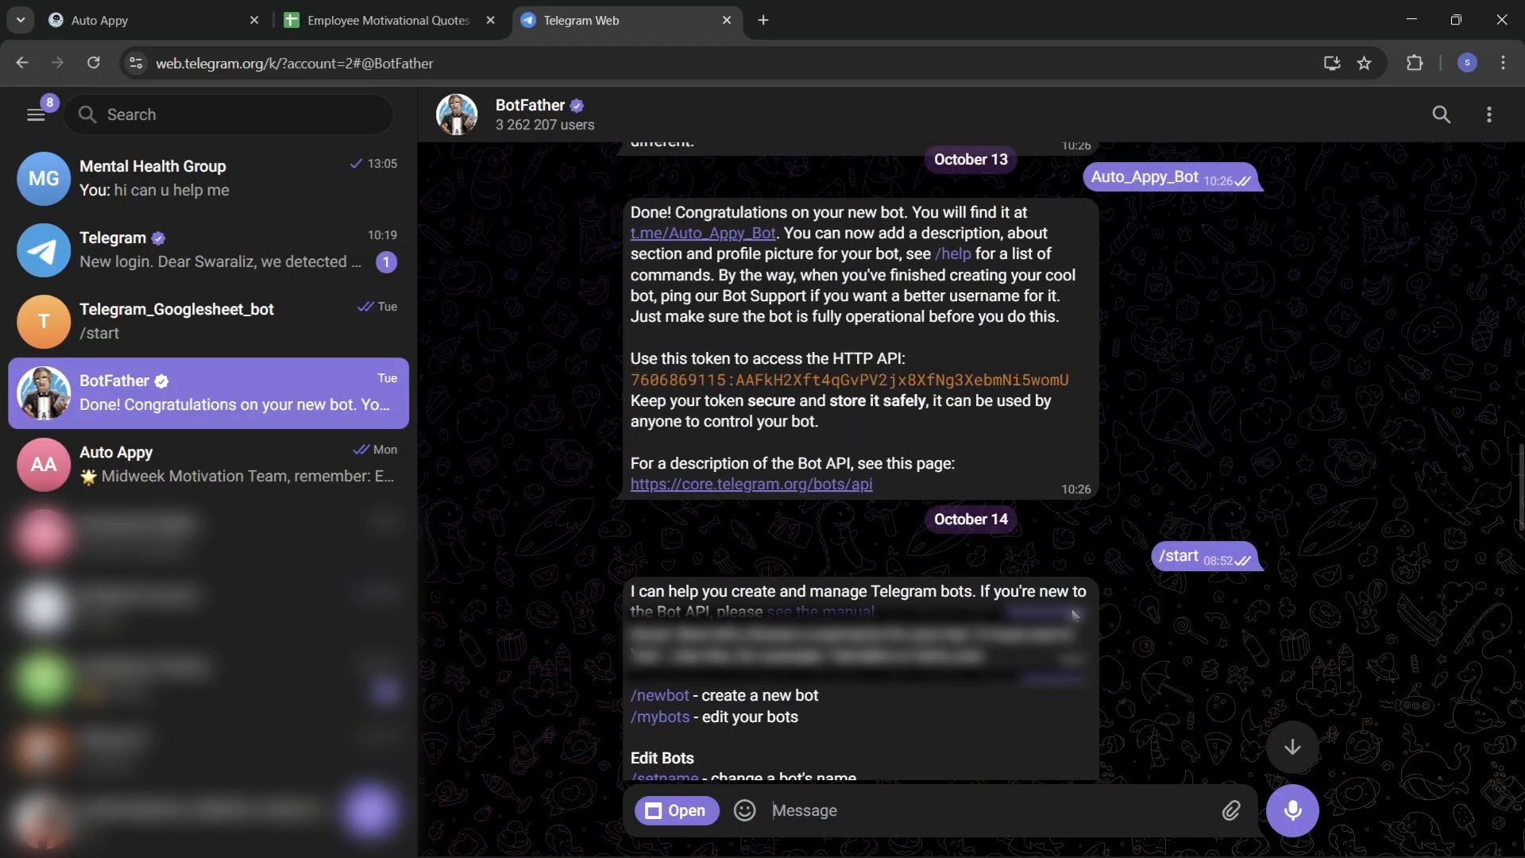
{"action": "scroll", "coordinate": [1073, 612], "scroll_direction": "down", "scroll_amount": 12}
{"action": "scroll", "coordinate": [1072, 612], "scroll_direction": "down", "scroll_amount": 3}
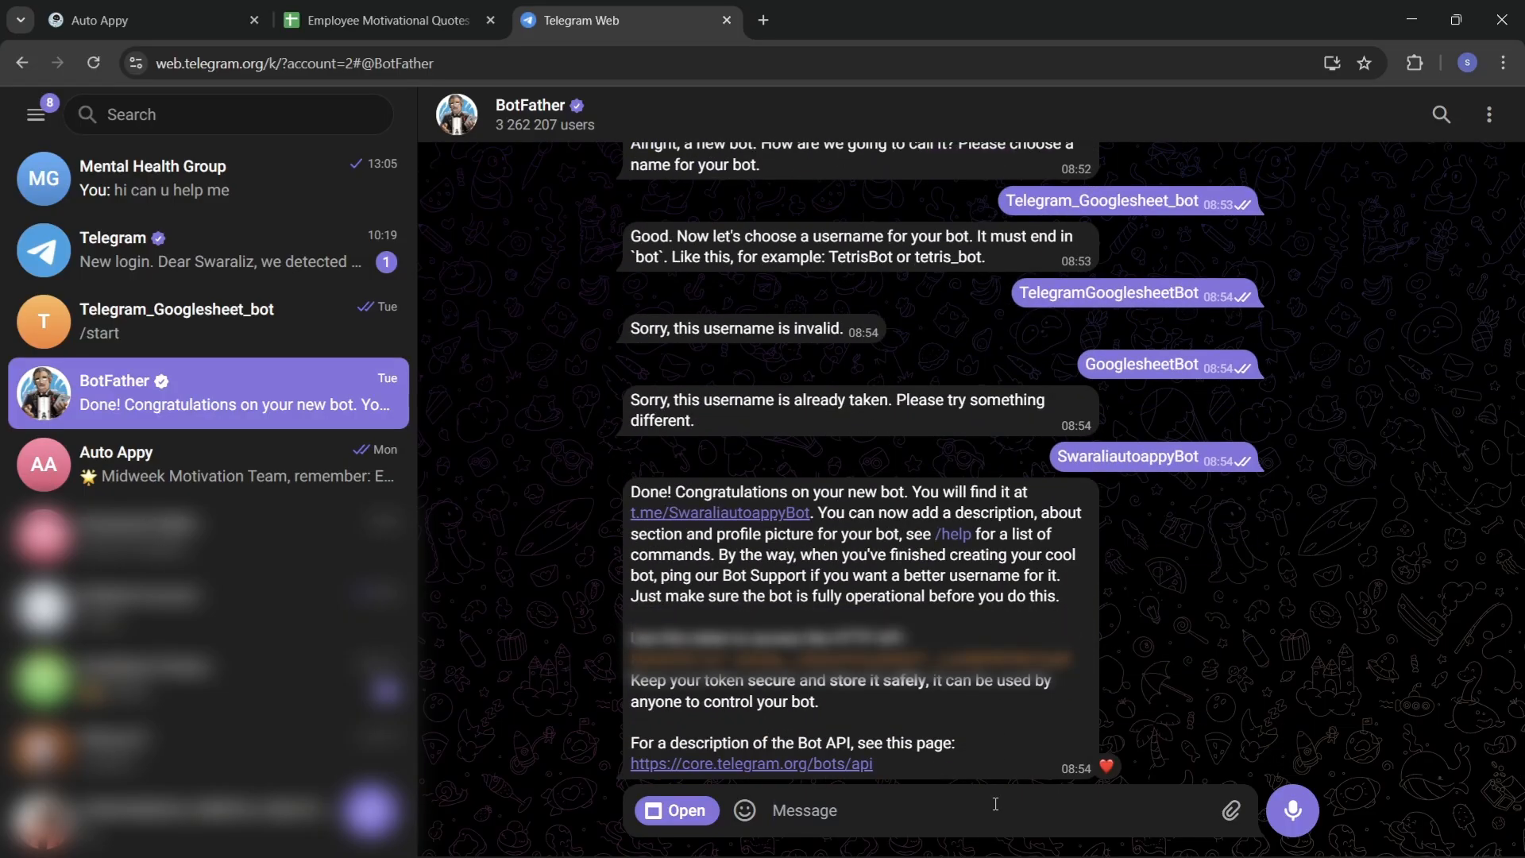
{"action": "type", "text": "/st"}
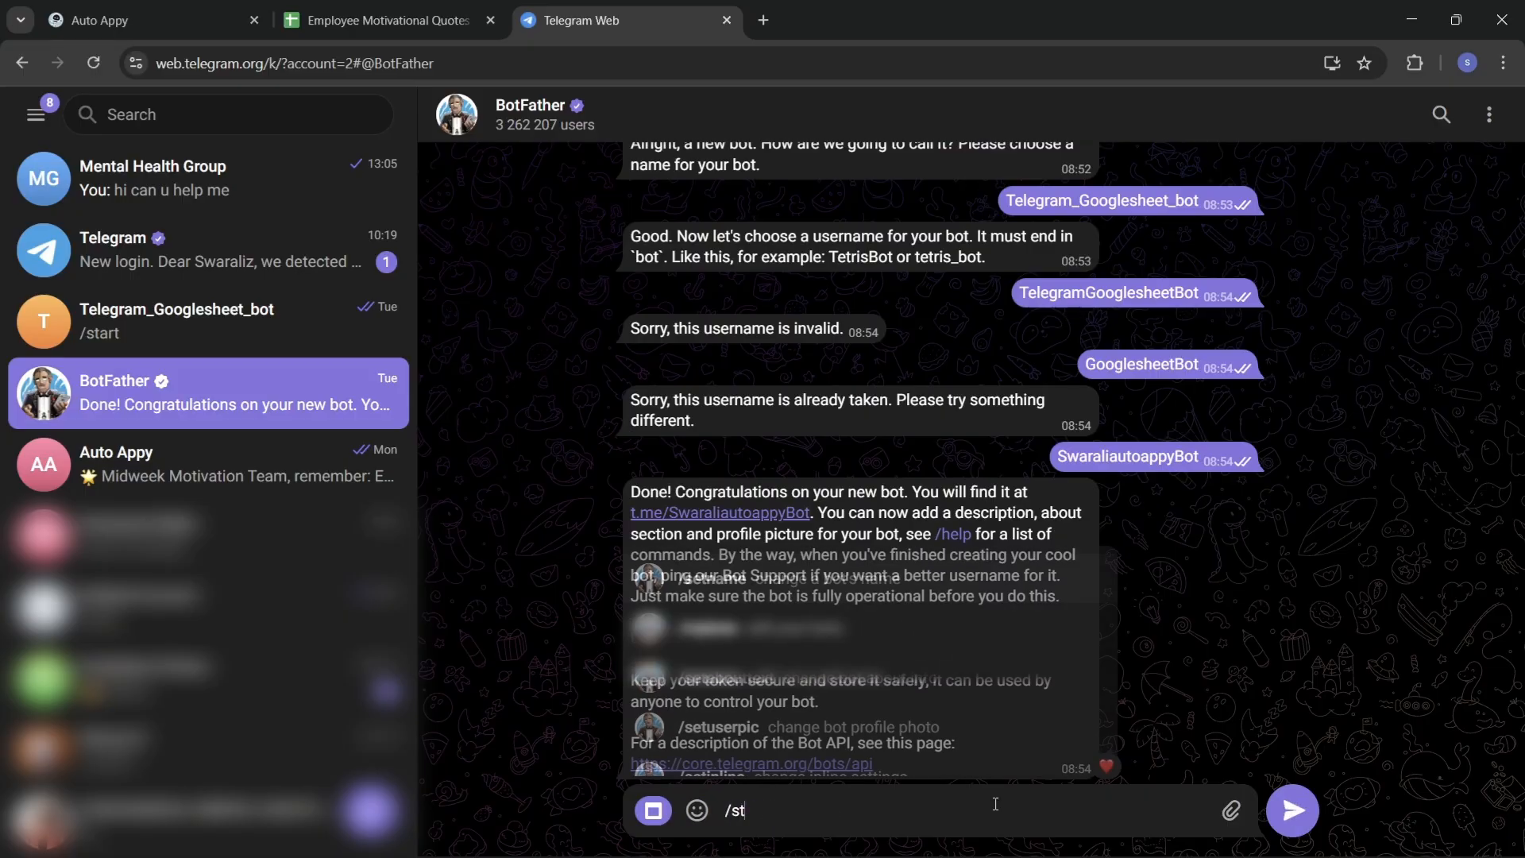
{"action": "type", "text": "art"}
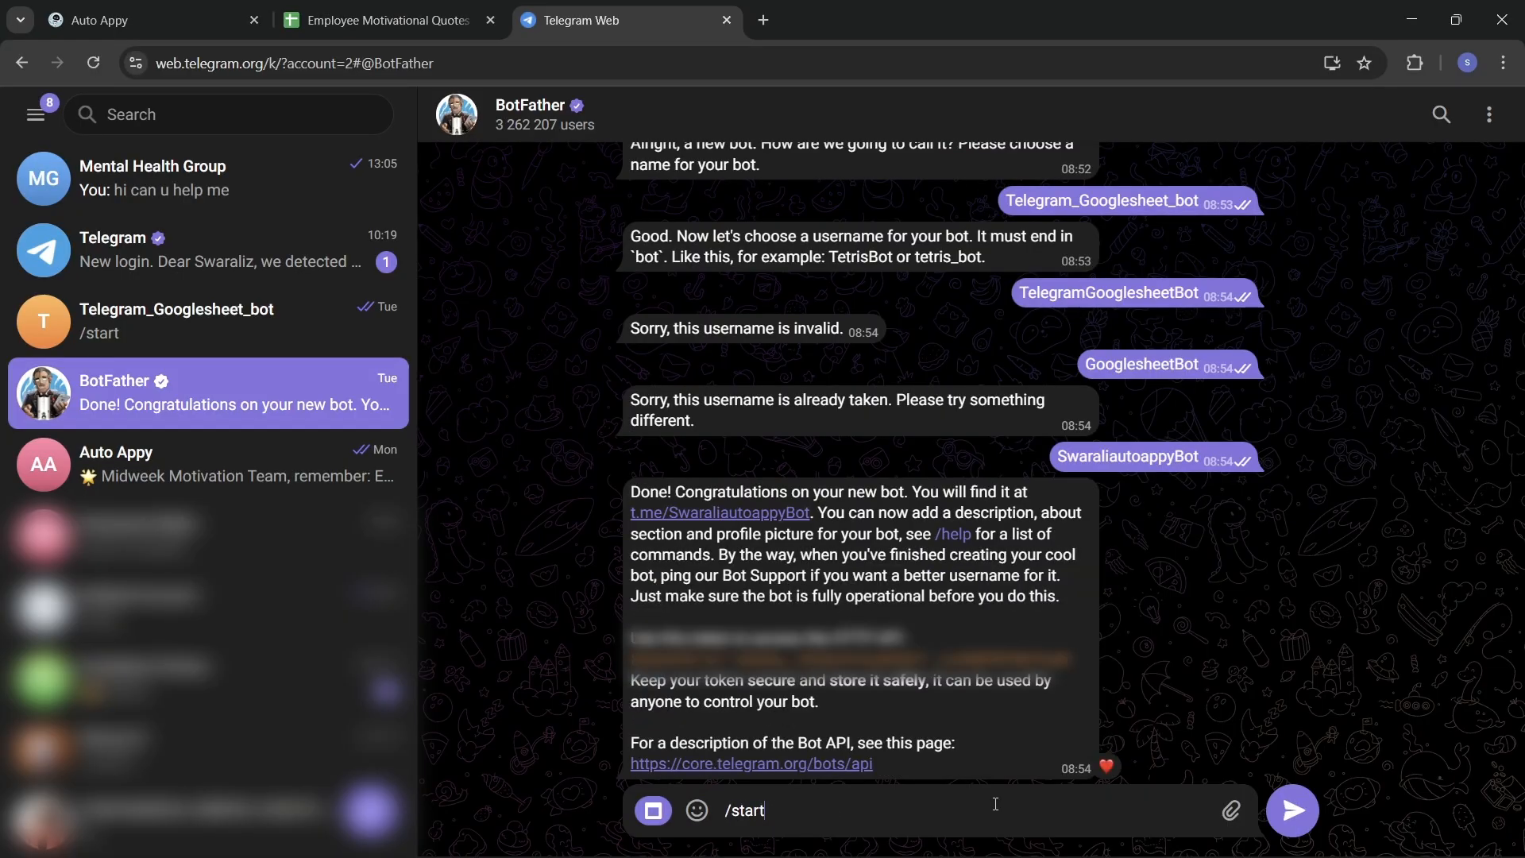
{"action": "key", "text": "Return"}
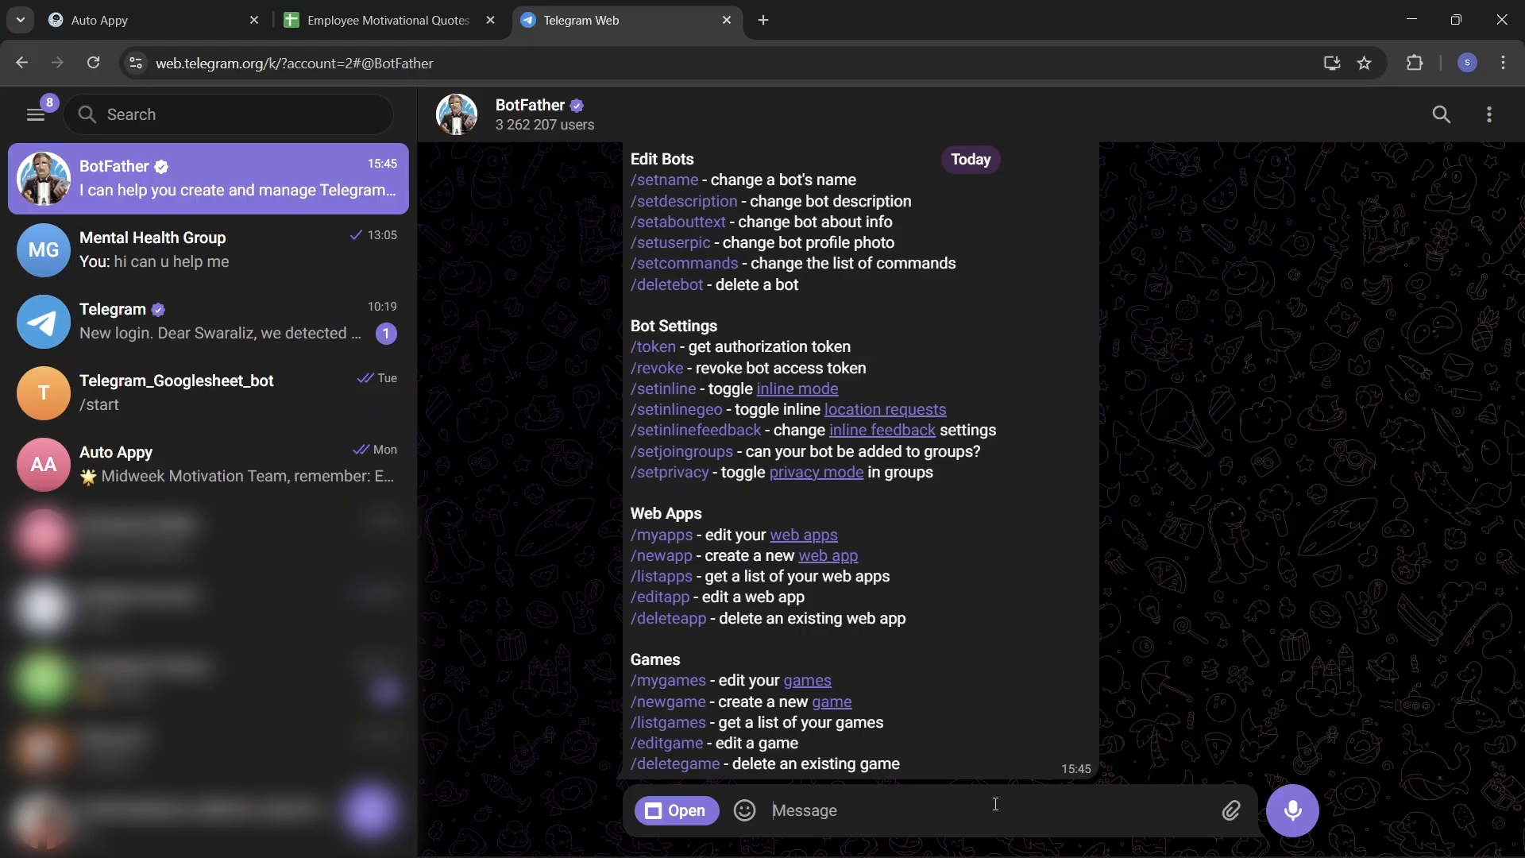
Send the /newbot command to BotFather to begin creating a new bot
{"action": "double_click", "coordinate": [925, 503]}
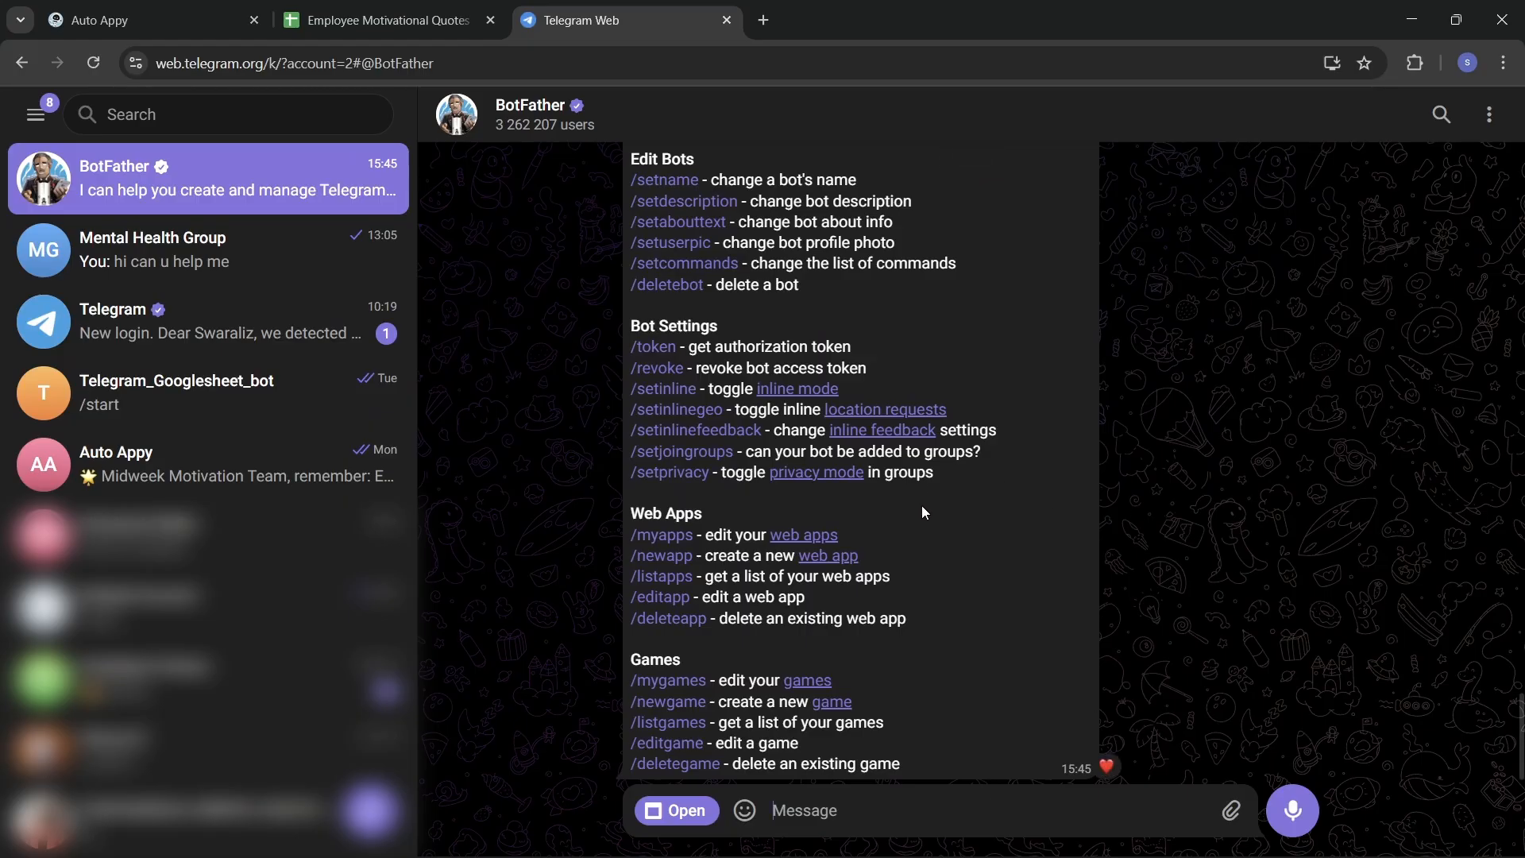
{"action": "scroll", "coordinate": [921, 505], "scroll_direction": "up", "scroll_amount": 5}
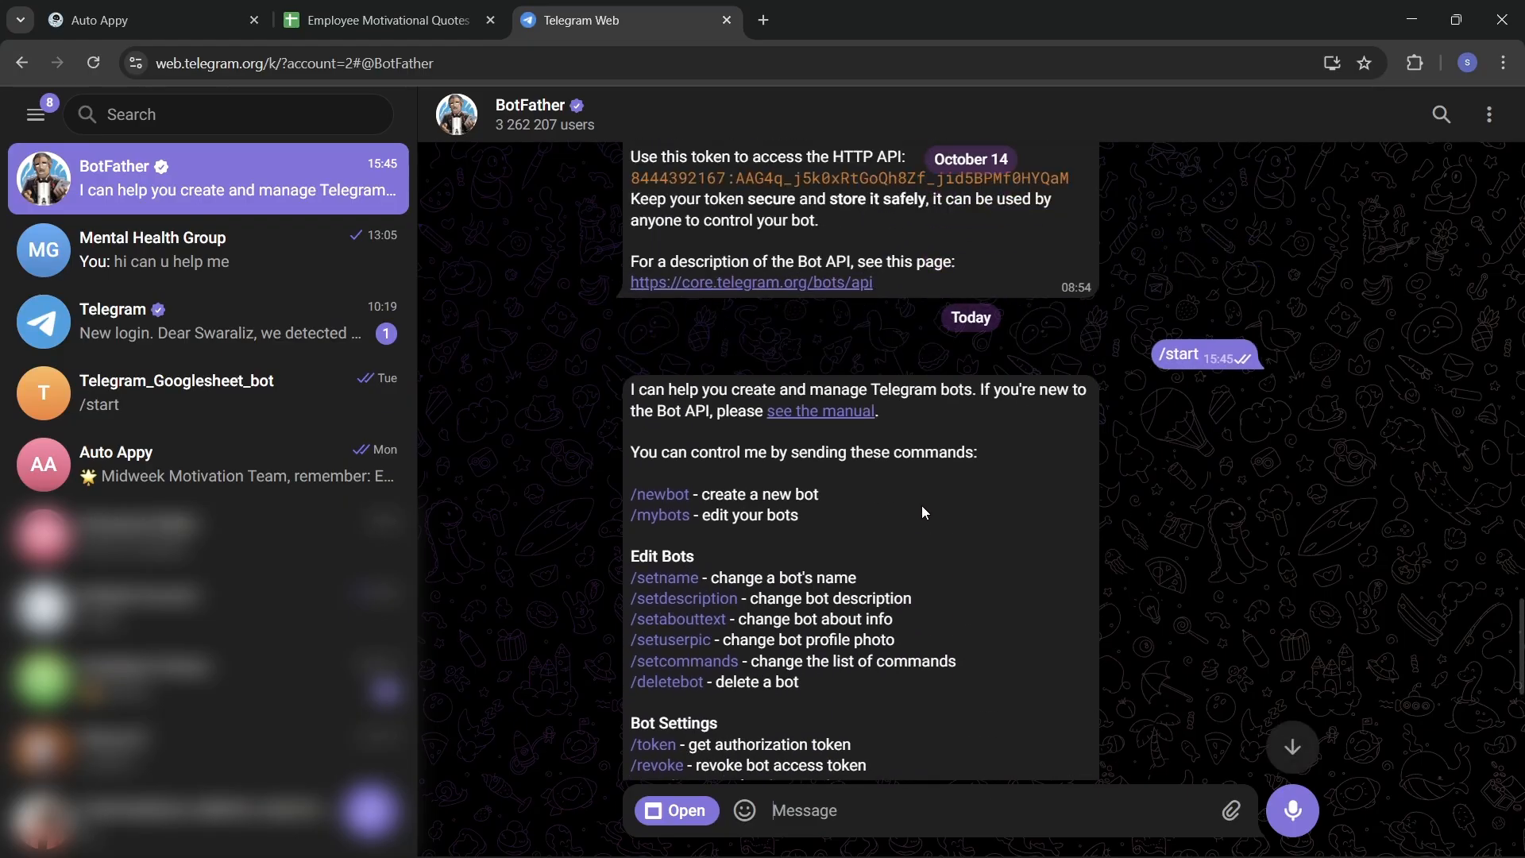
{"action": "scroll", "coordinate": [921, 505], "scroll_direction": "down", "scroll_amount": 1}
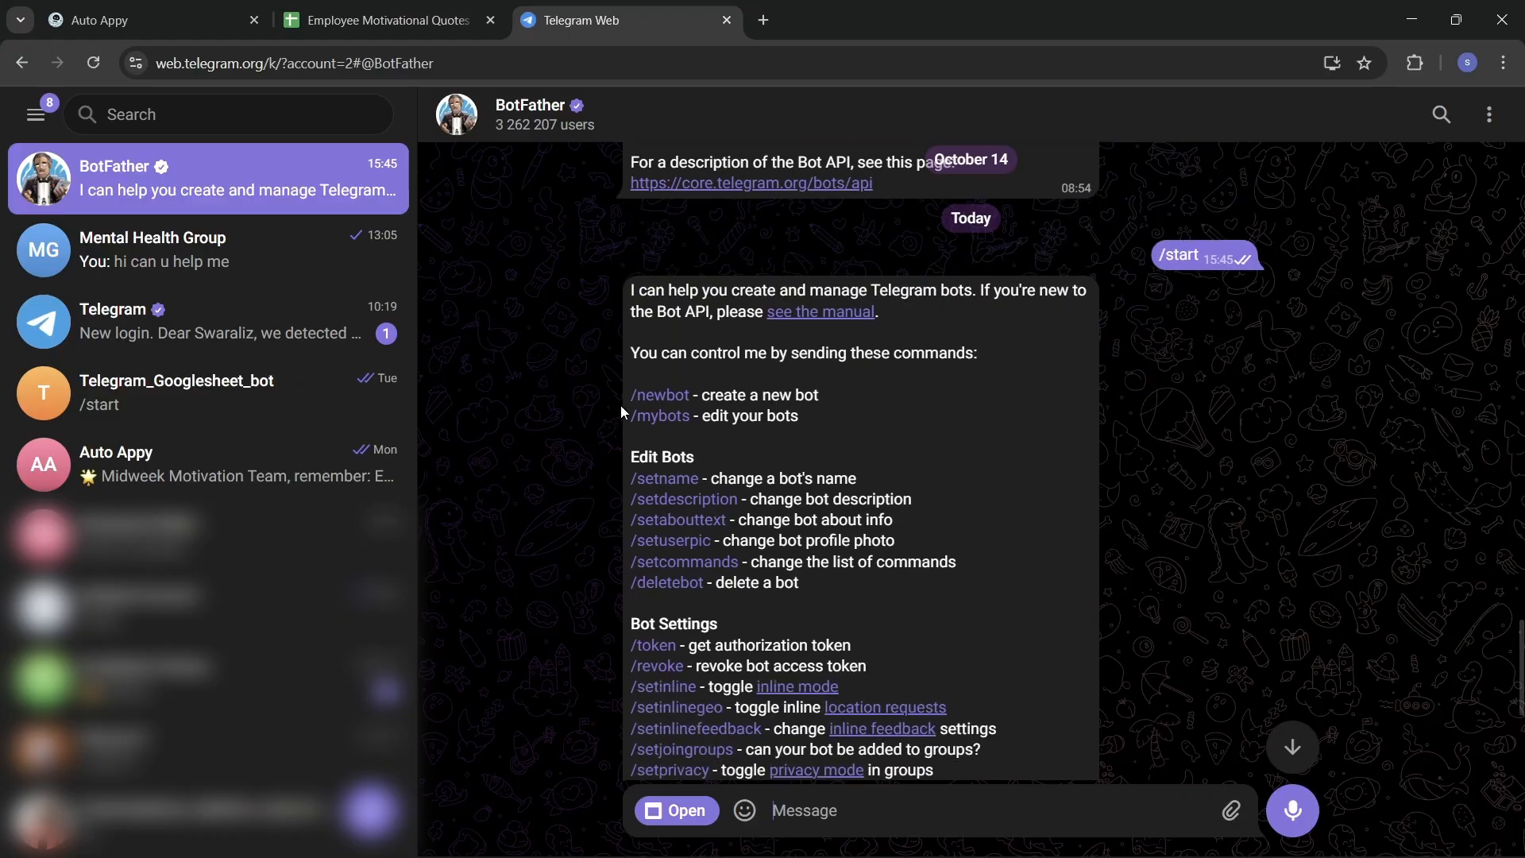
{"action": "scroll", "coordinate": [856, 829], "scroll_direction": "down", "scroll_amount": 3}
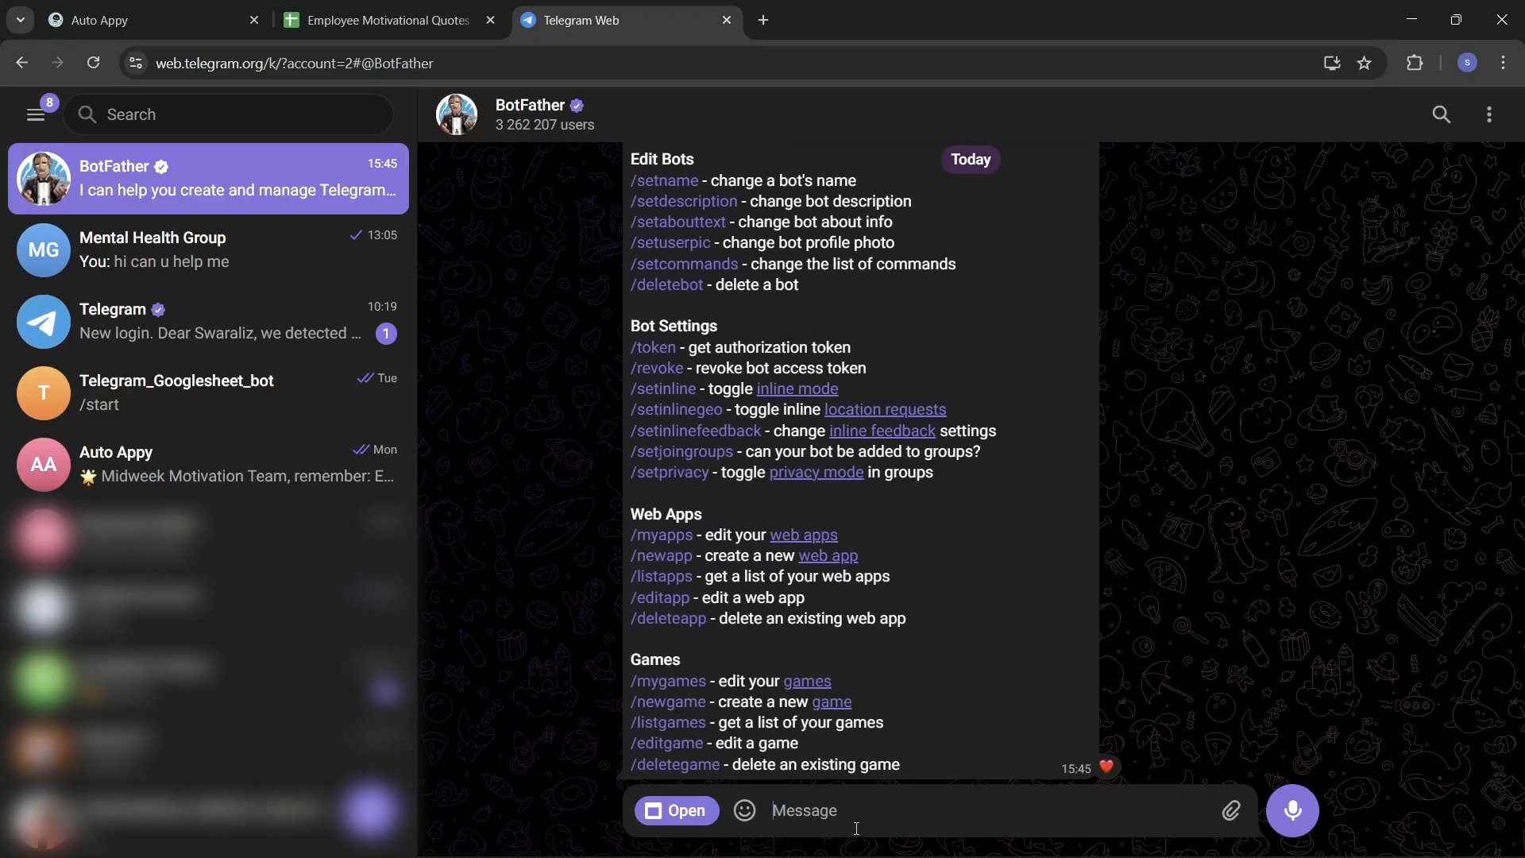
{"action": "type", "text": "/ne"}
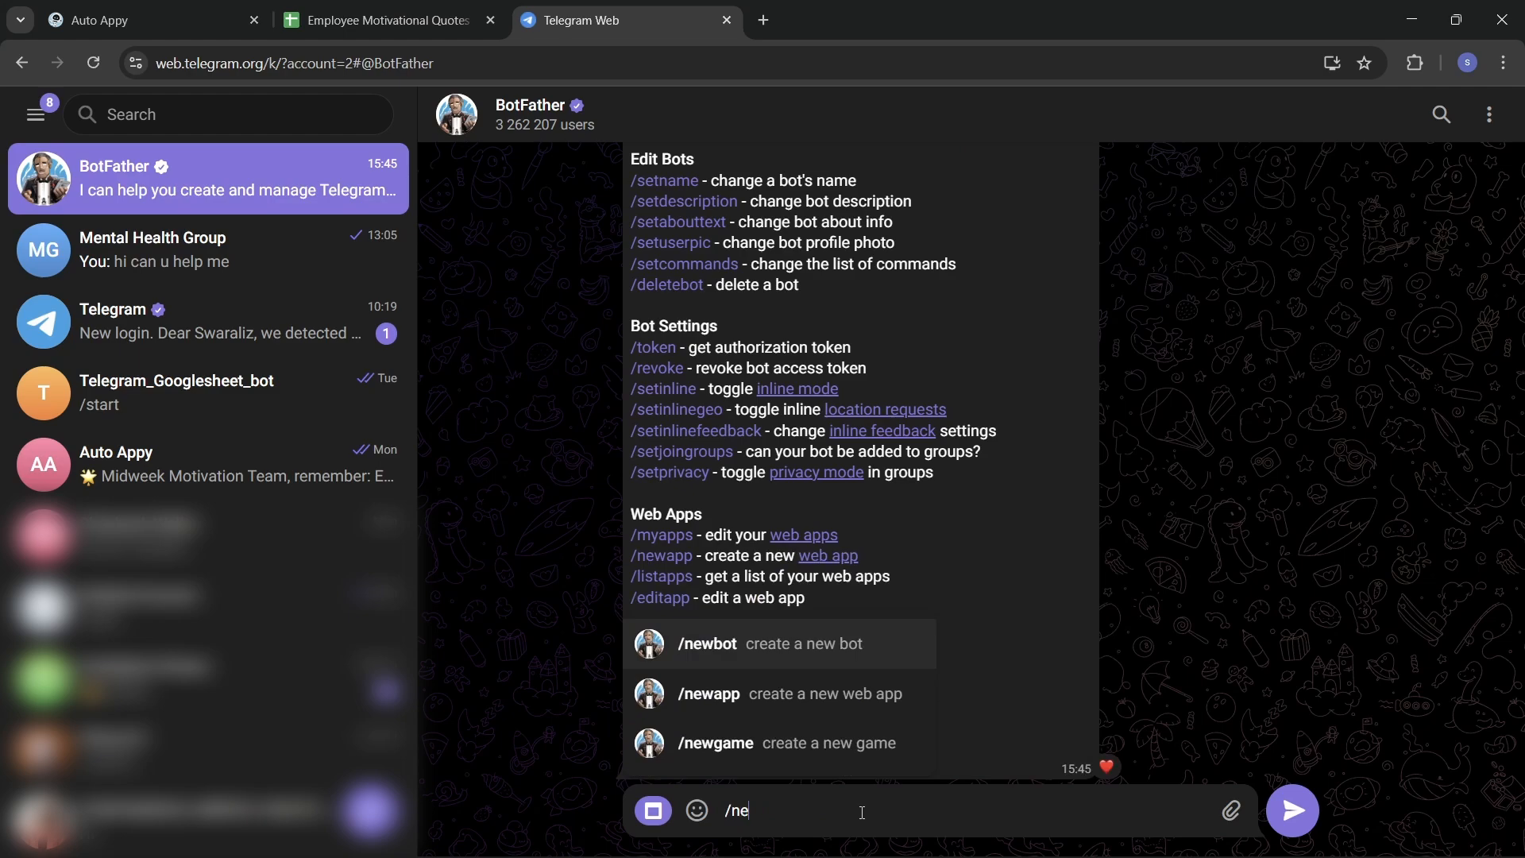
{"action": "type", "text": "wbot"}
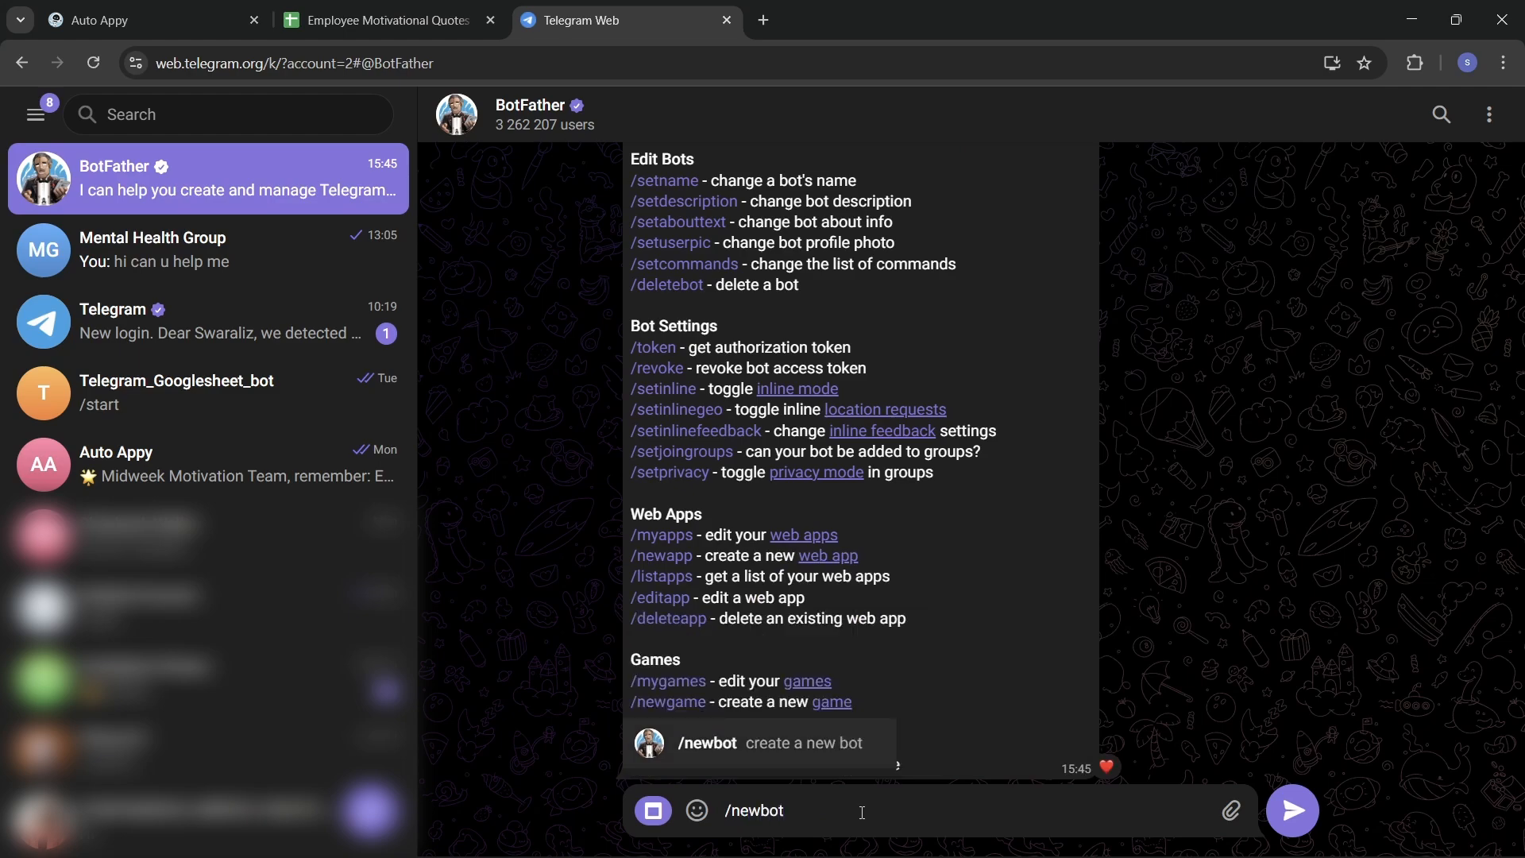
{"action": "key", "text": "Return"}
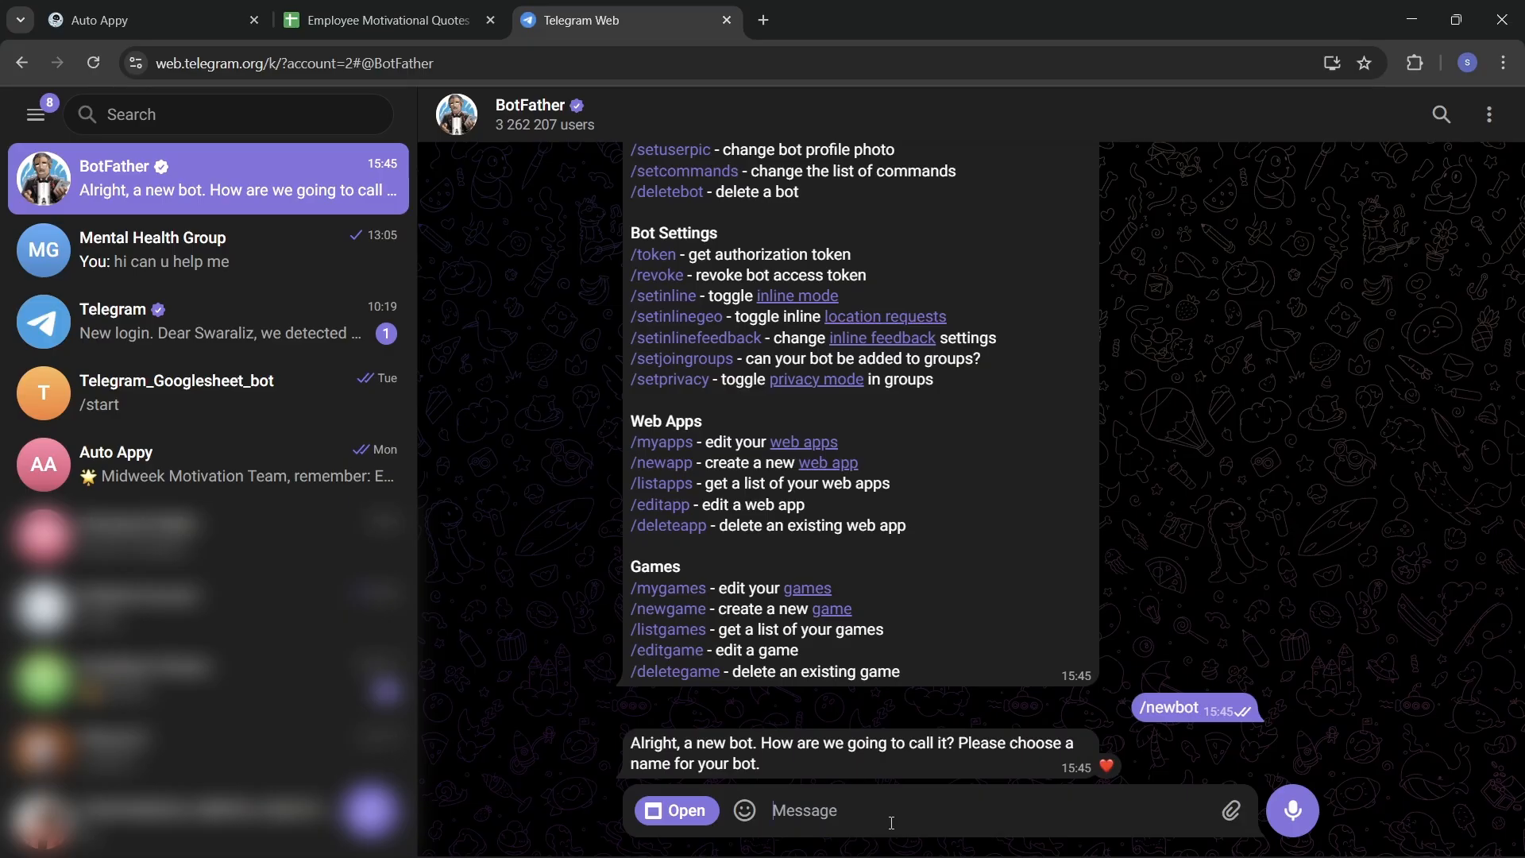
Give the new bot the display name "MentalHealthBot" in the BotFather chat
{"action": "type", "text": "g"}
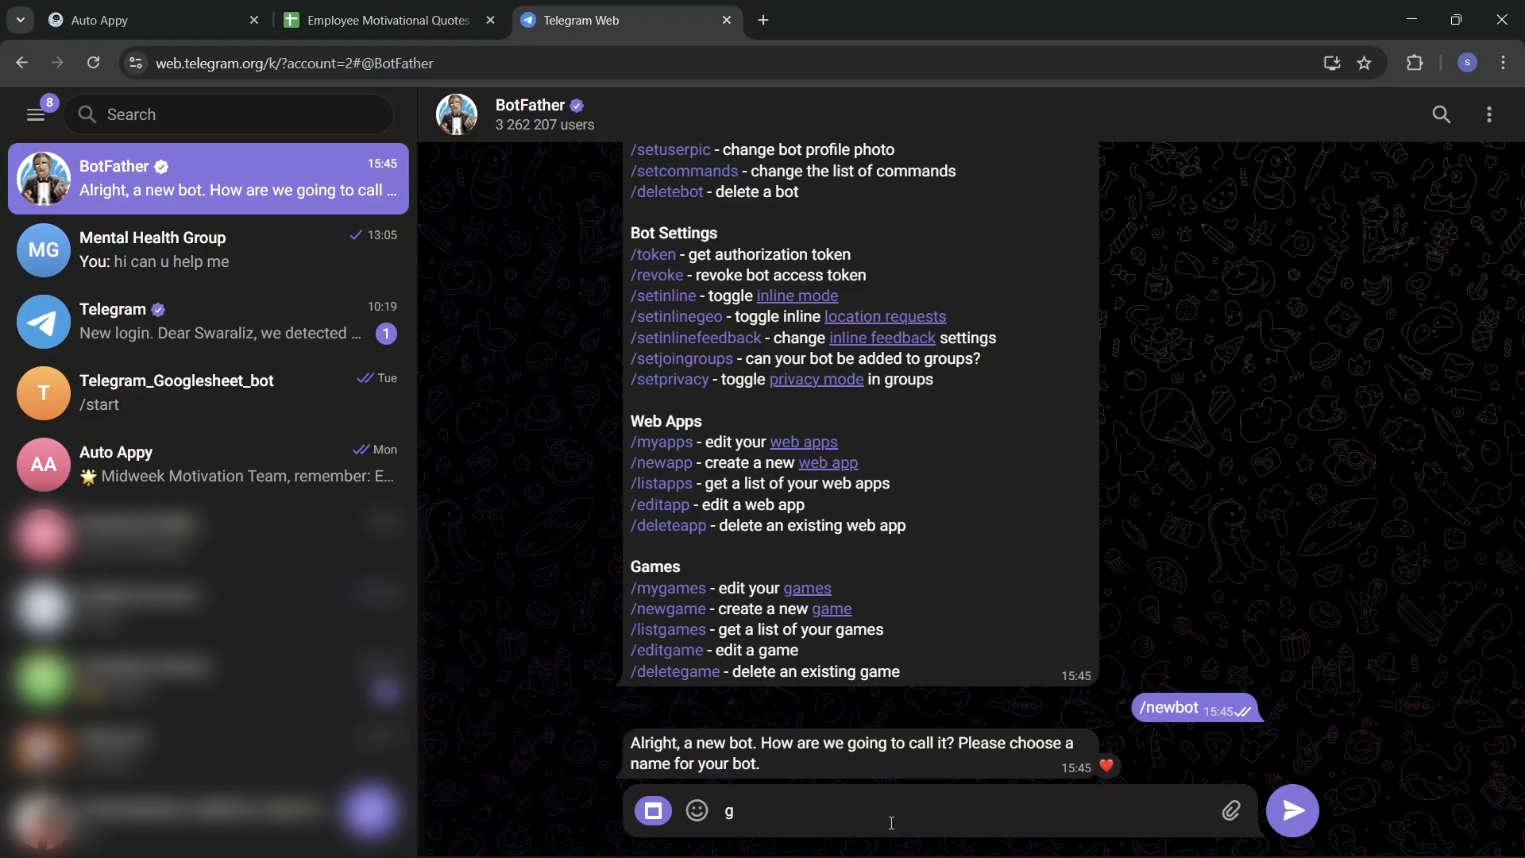
{"action": "key", "text": "BackSpace"}
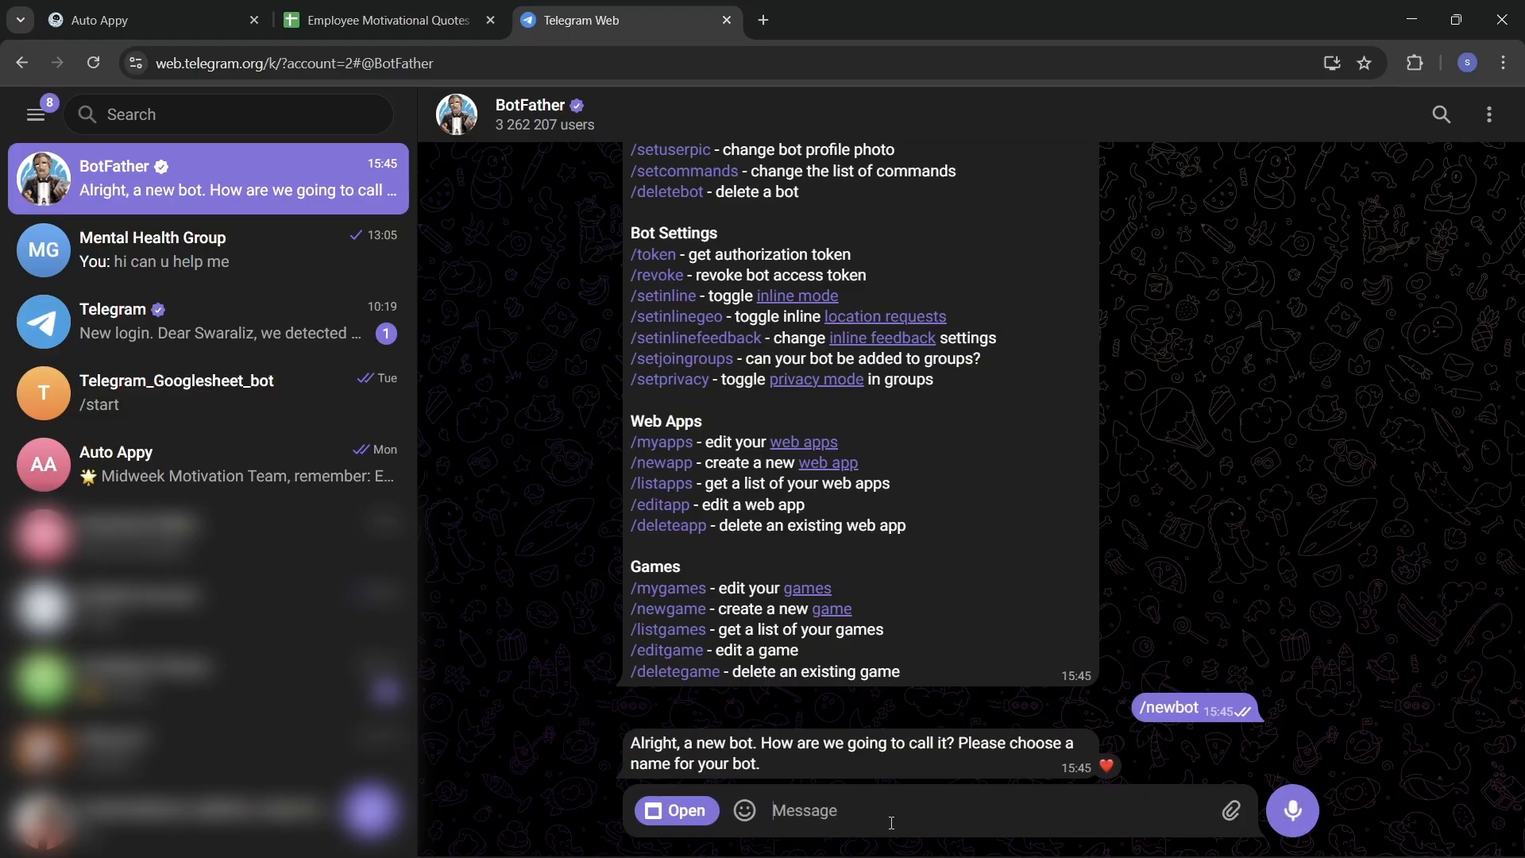
{"action": "type", "text": "M"}
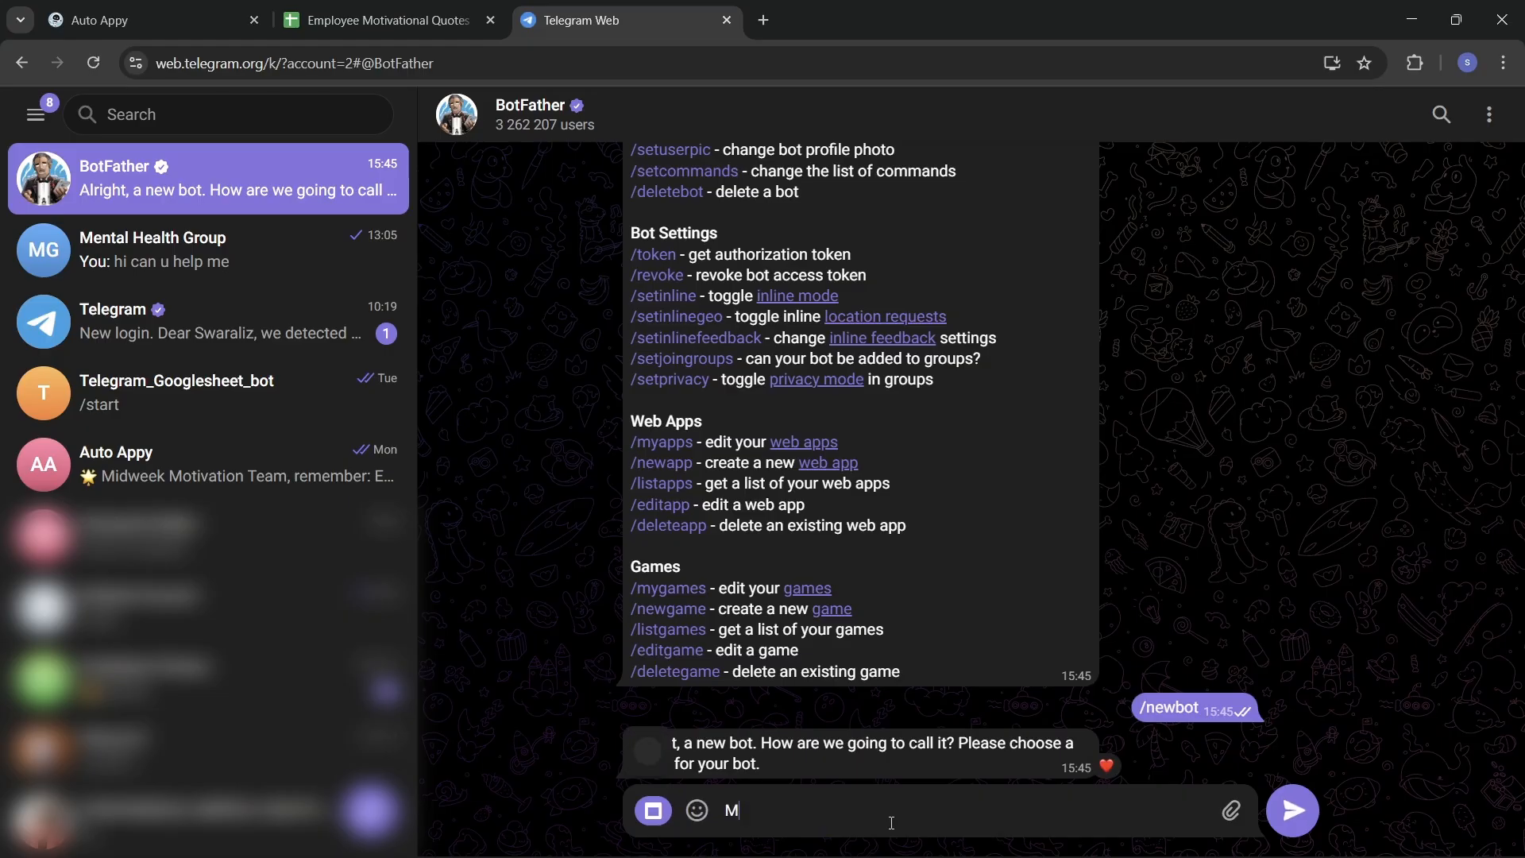
{"action": "type", "text": "enta"}
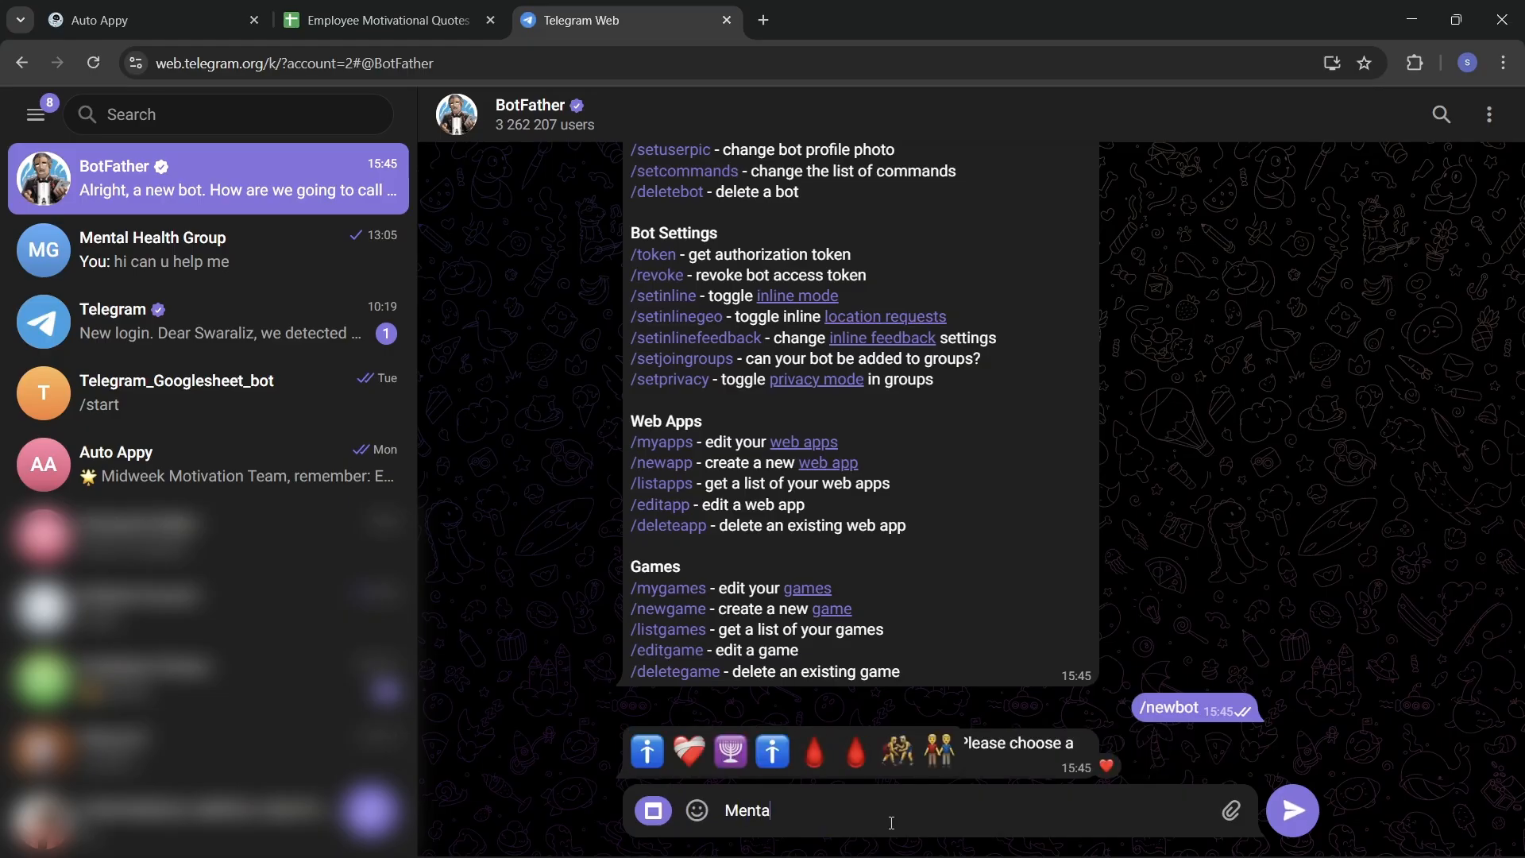
{"action": "type", "text": "lHealth"}
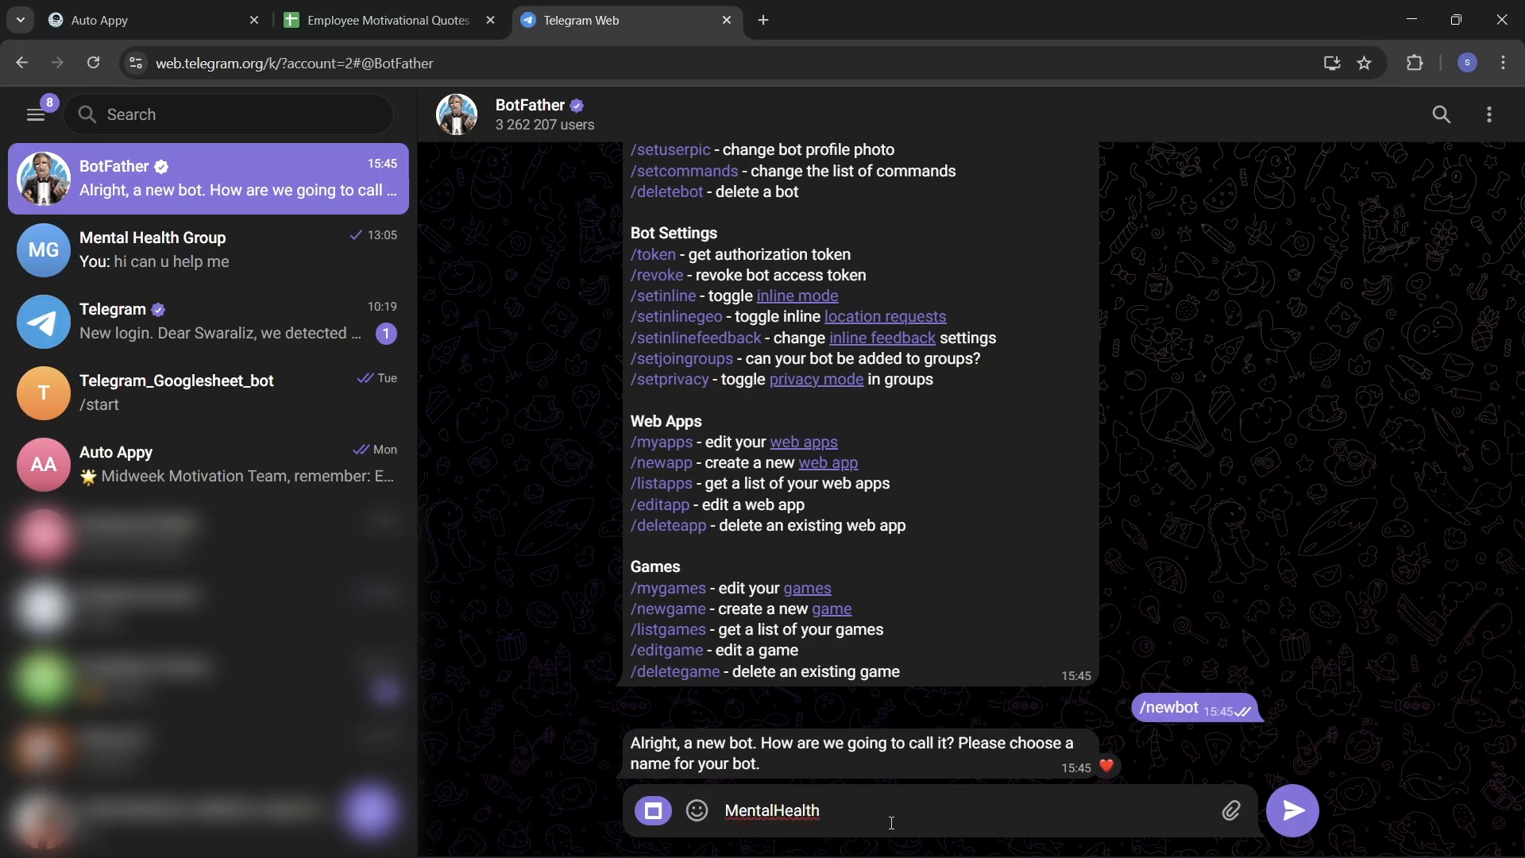
{"action": "type", "text": "Bot"}
{"action": "key", "text": "Return"}
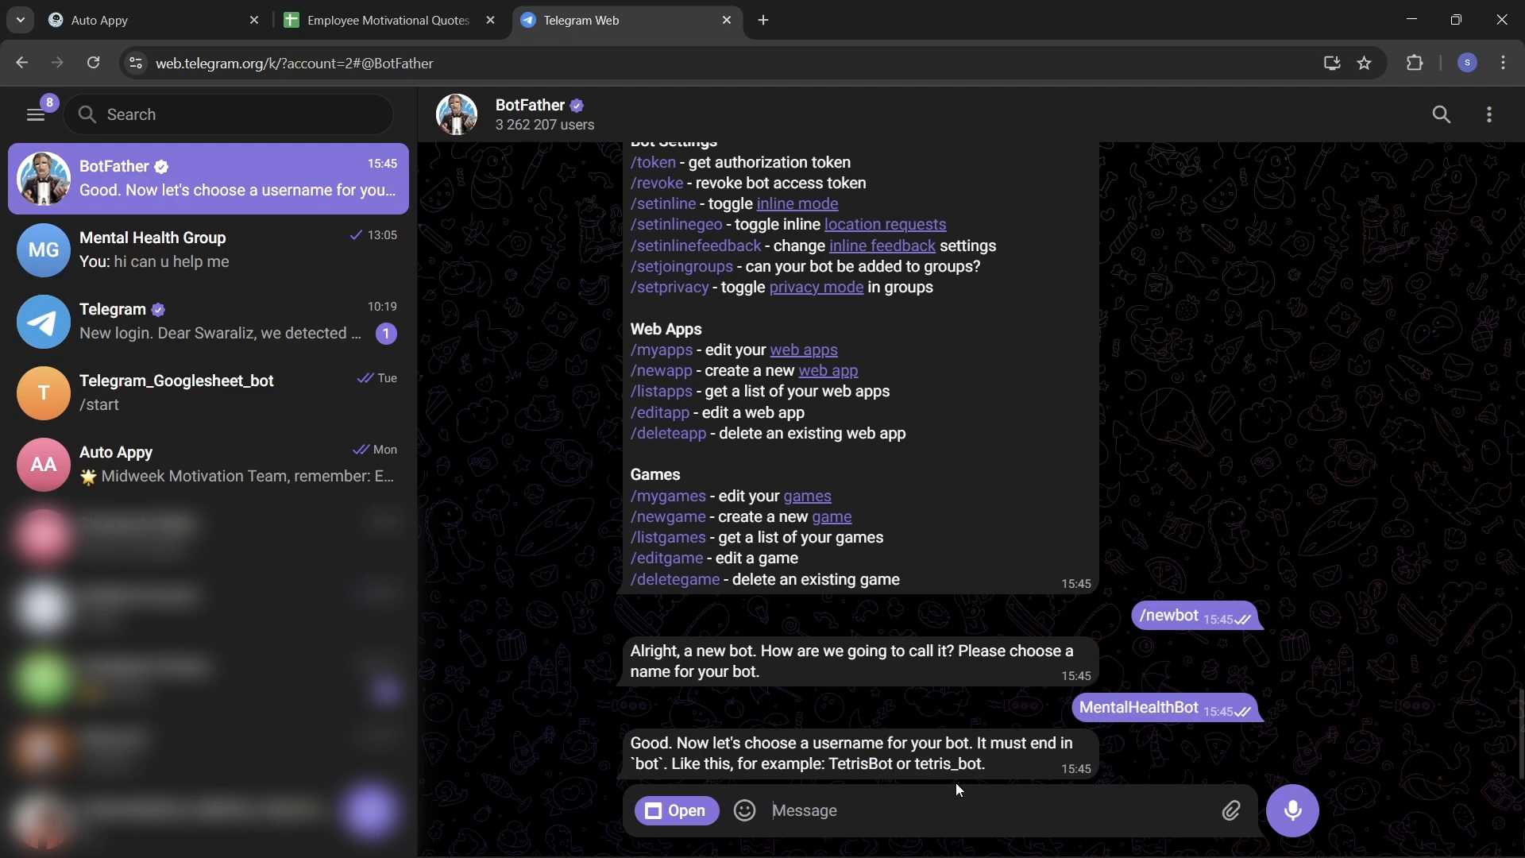
Try to register the username "MentalHealth_Bot" for the new bot
{"action": "scroll", "coordinate": [958, 765], "scroll_direction": "up", "scroll_amount": 2}
{"action": "scroll", "coordinate": [961, 751], "scroll_direction": "down", "scroll_amount": 2}
{"action": "type", "text": "Menta"}
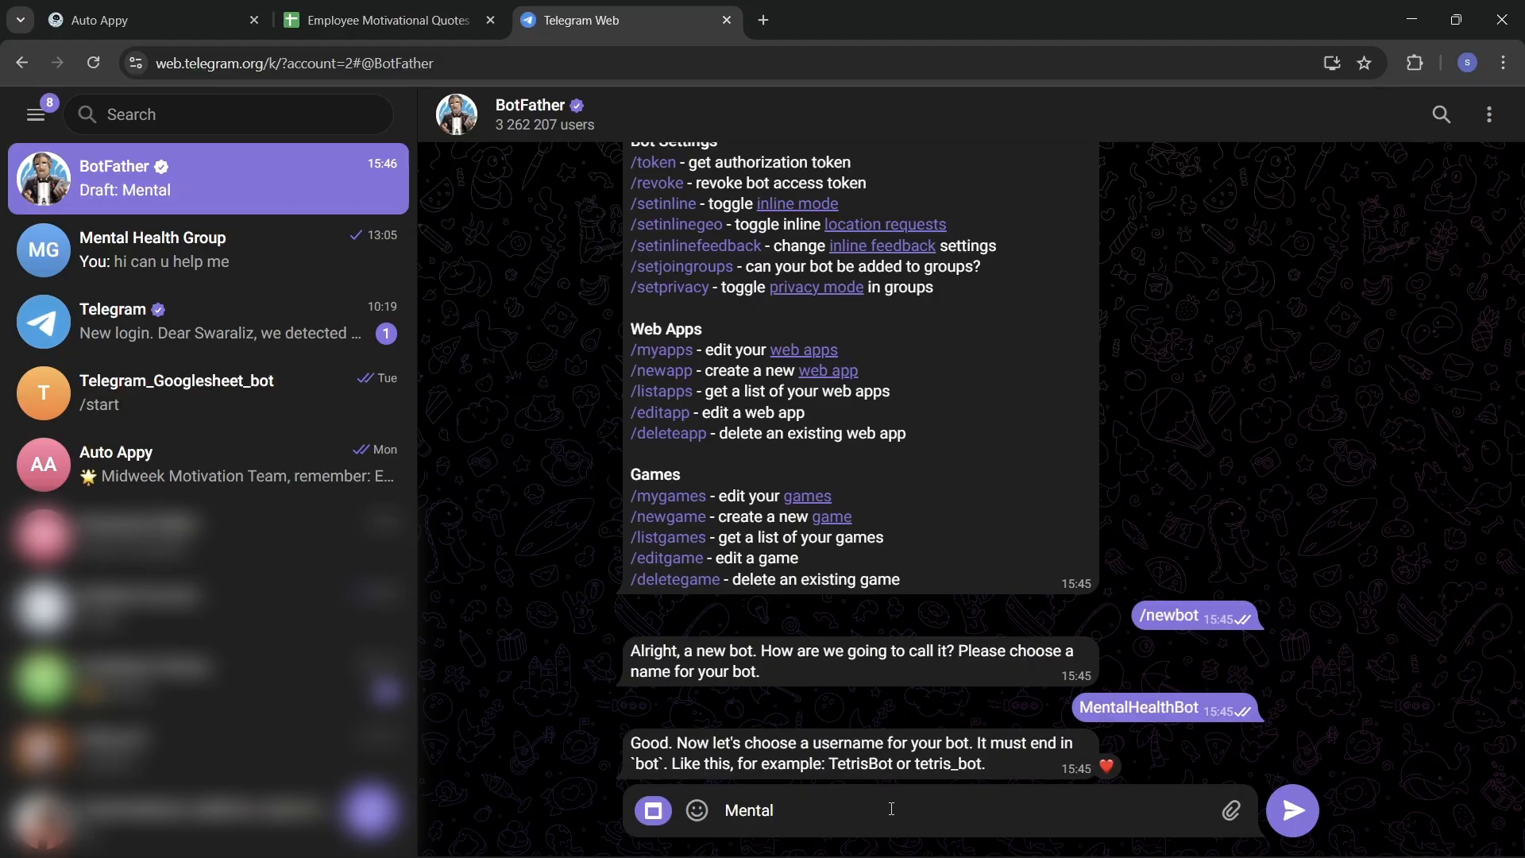
{"action": "type", "text": "lHealth_Bot"}
{"action": "key", "text": "Return"}
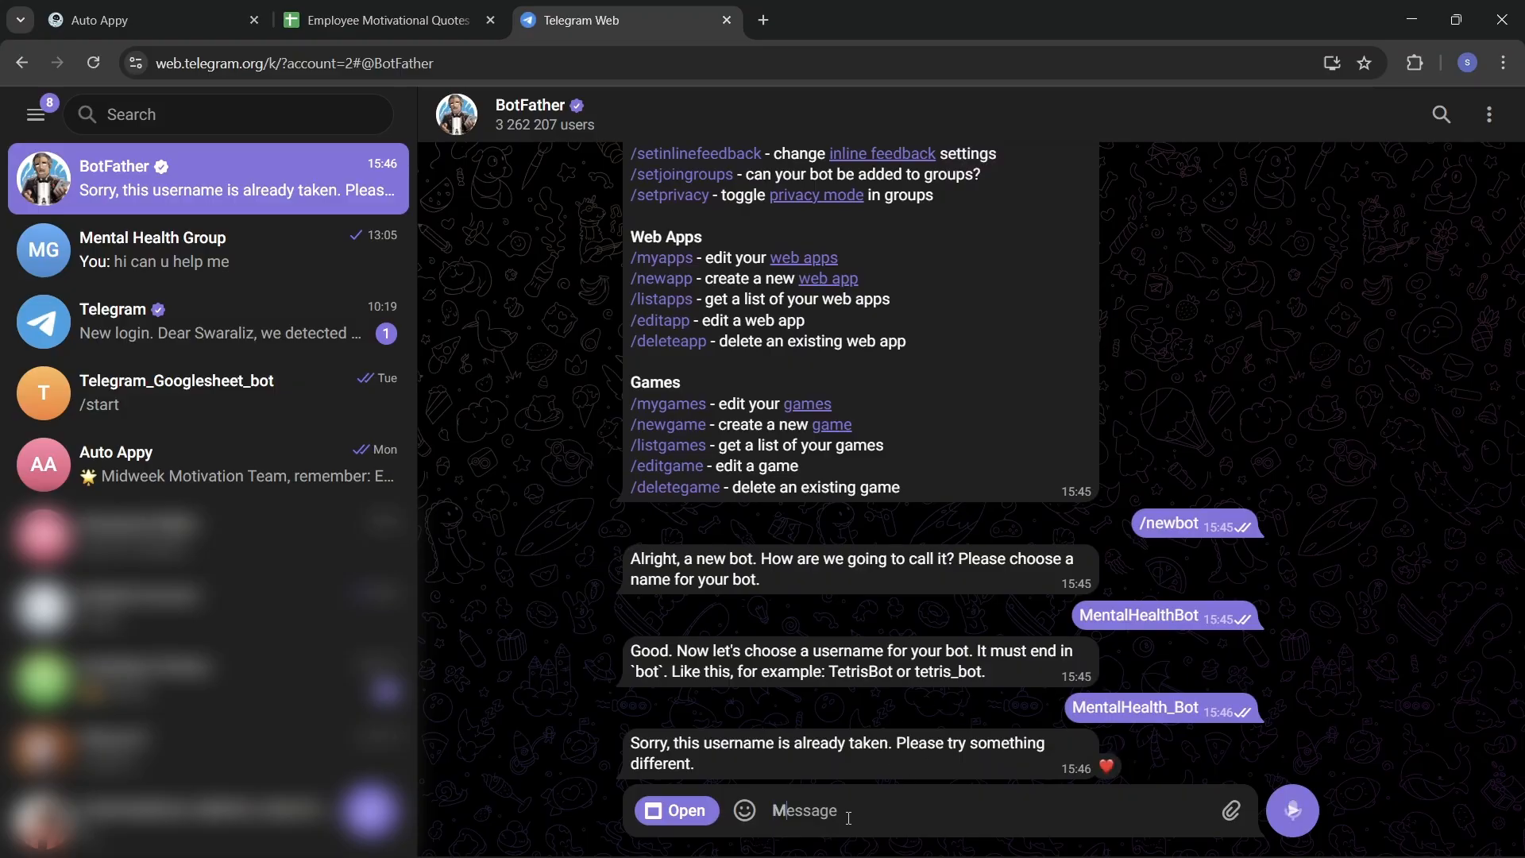
Submit "MentalAwareness_bot" as the new bot's username
{"action": "type", "text": "Mental"}
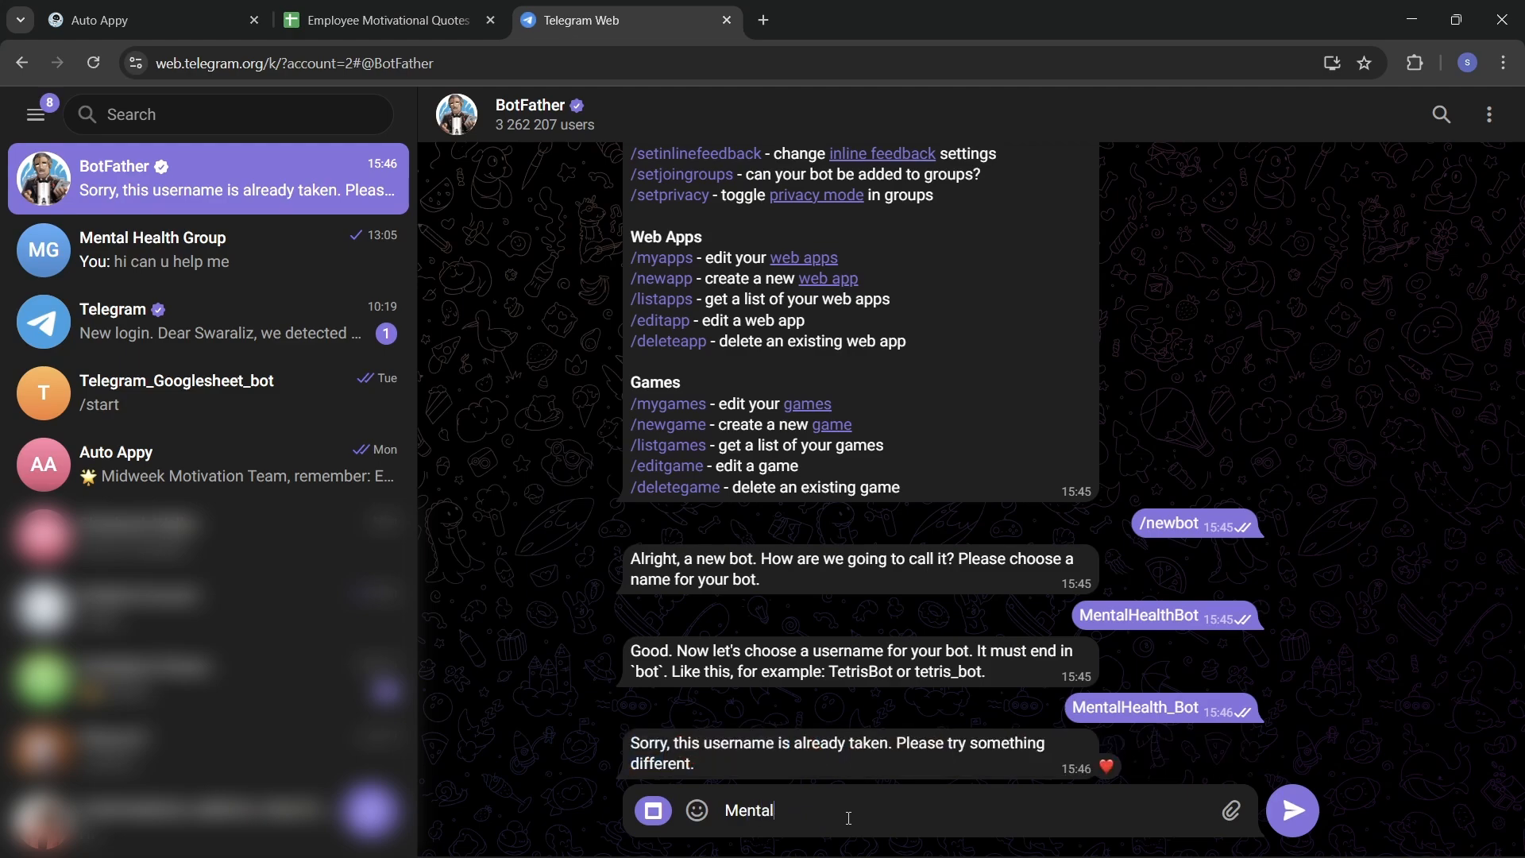
{"action": "type", "text": "aware"}
{"action": "key", "text": "BackSpace"}
{"action": "key", "text": "BackSpace"}
{"action": "key", "text": "BackSpace"}
{"action": "key", "text": "BackSpace"}
{"action": "type", "text": "Awareness_B"}
{"action": "key", "text": "BackSpace"}
{"action": "type", "text": "boit"}
{"action": "key", "text": "BackSpace"}
{"action": "key", "text": "BackSpace"}
{"action": "key", "text": "Return"}
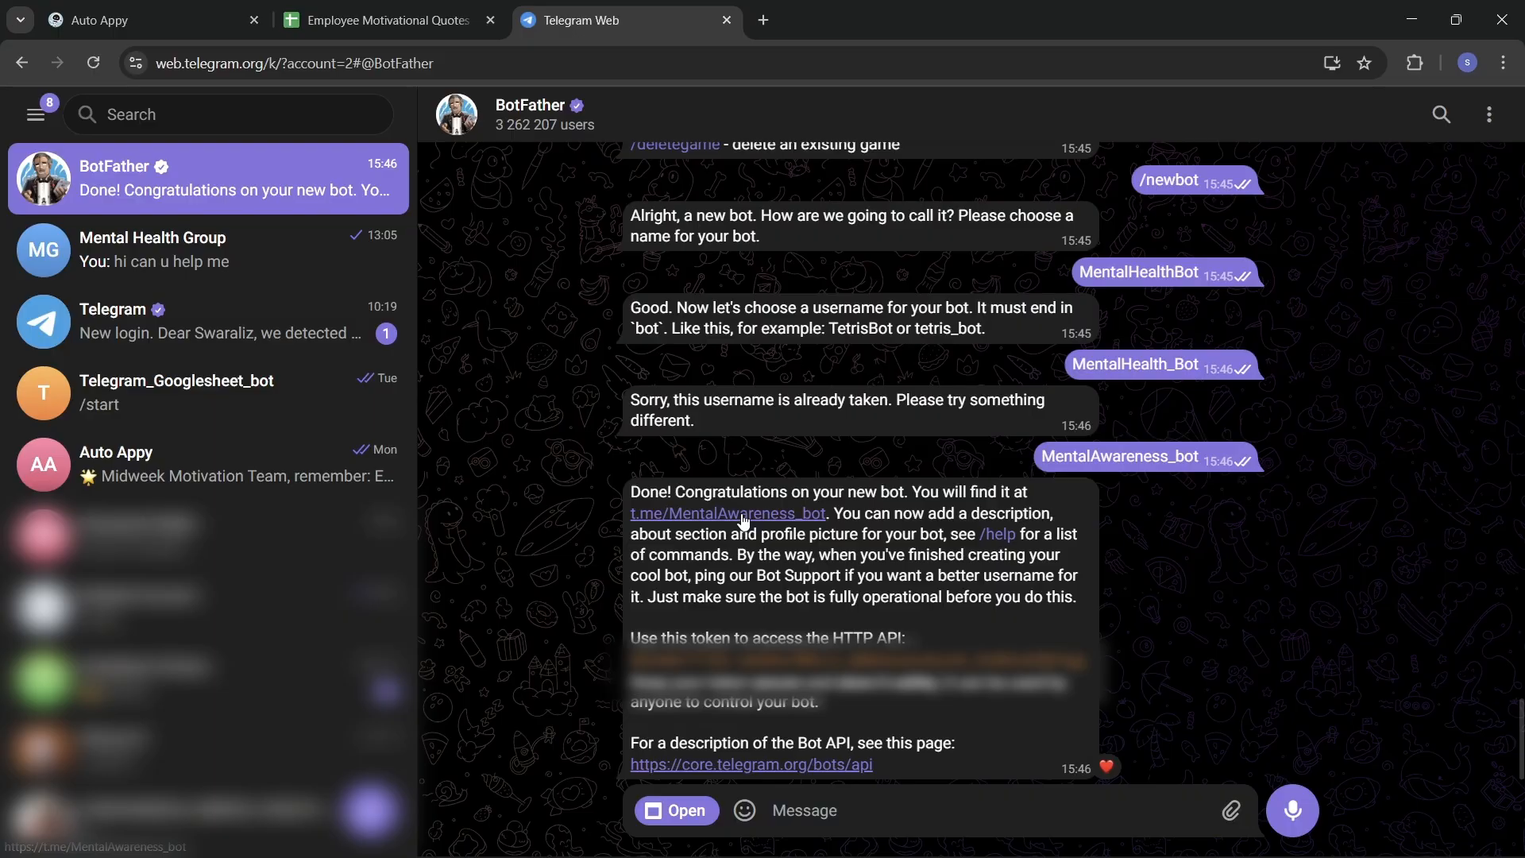
Open the new bot's chat through its t.me/MentalAwareness_bot link and start the bot
{"action": "left_click", "coordinate": [706, 515]}
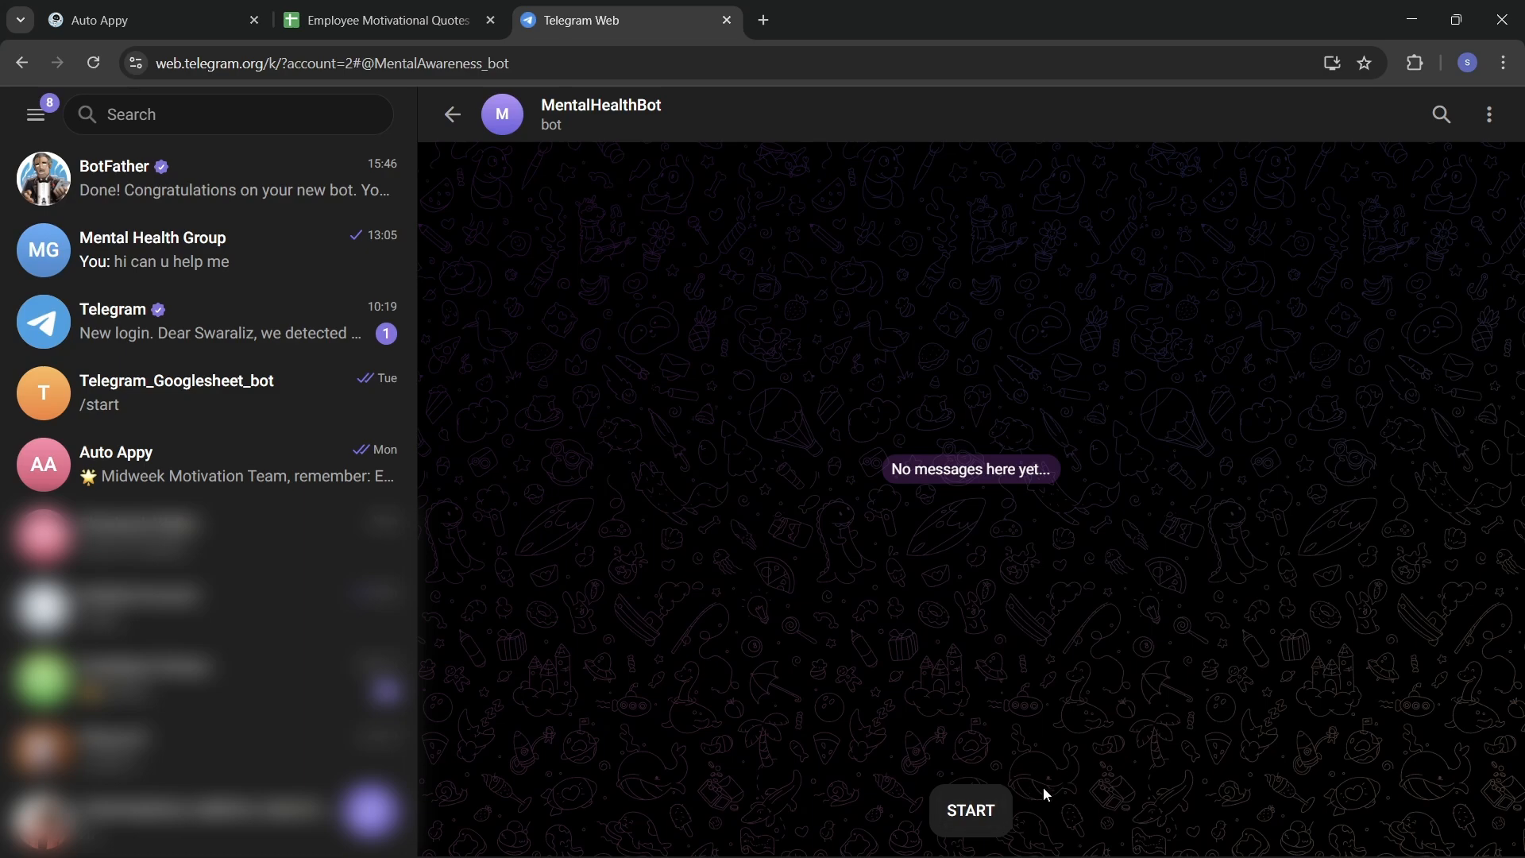
{"action": "left_click", "coordinate": [974, 810]}
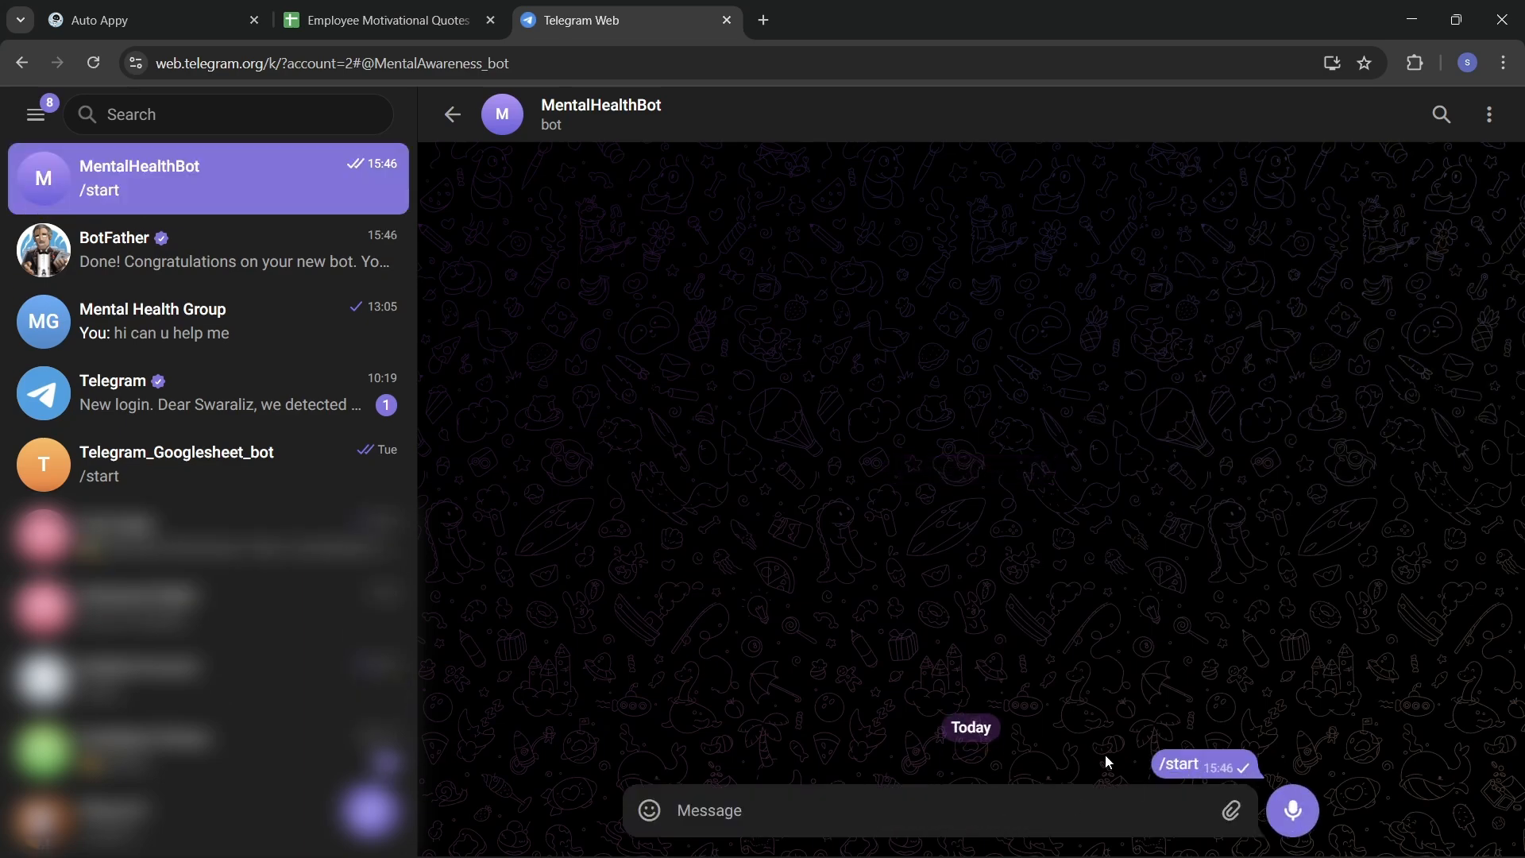
Copy the new bot's API token from the BotFather chat and switch back to the Auto Appy workflow
{"action": "left_click", "coordinate": [240, 257]}
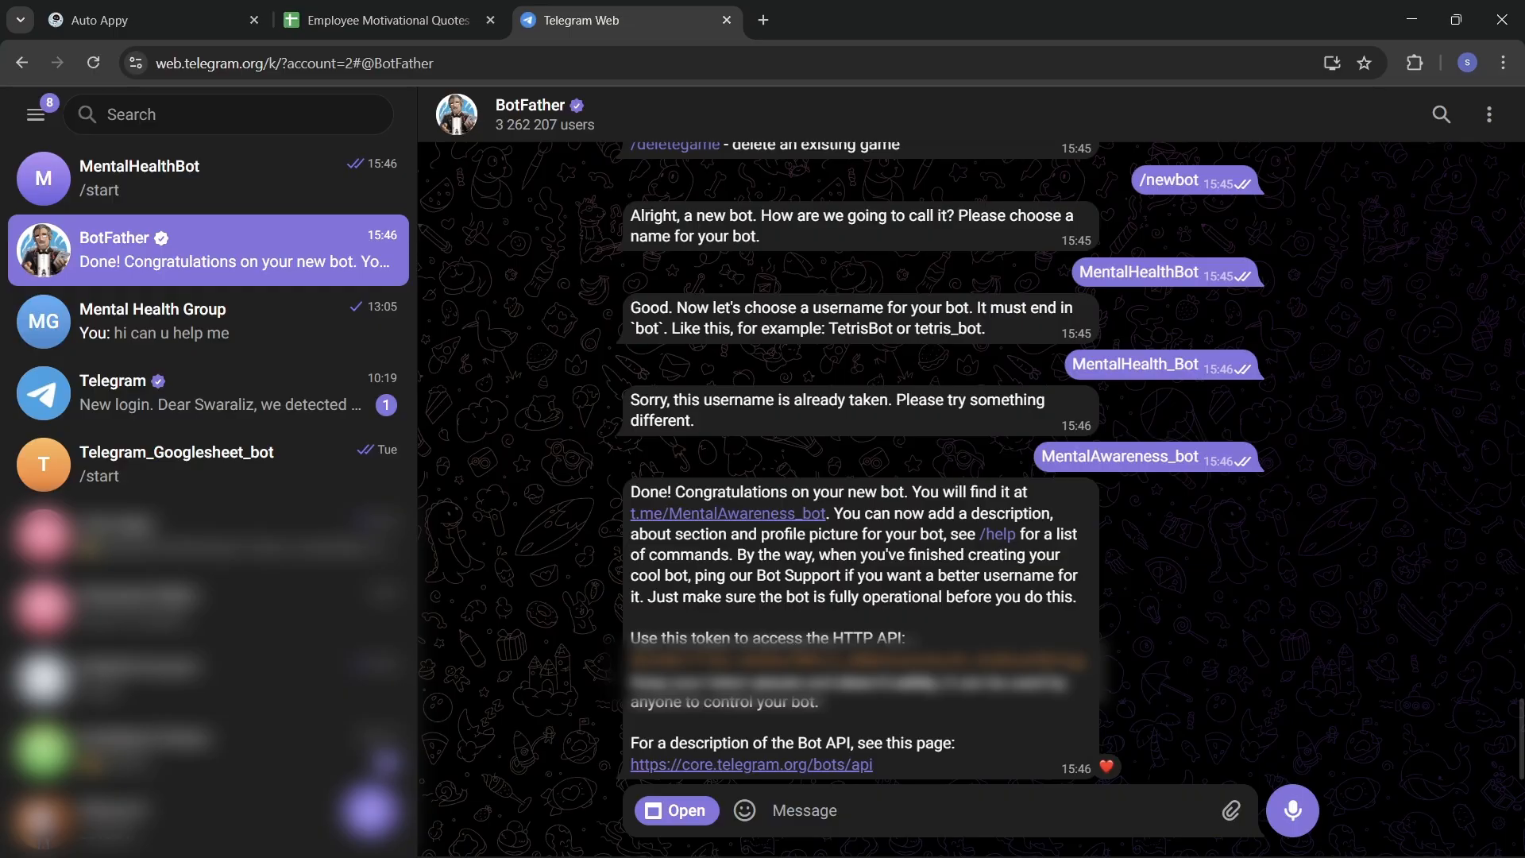
{"action": "right_click", "coordinate": [1033, 661]}
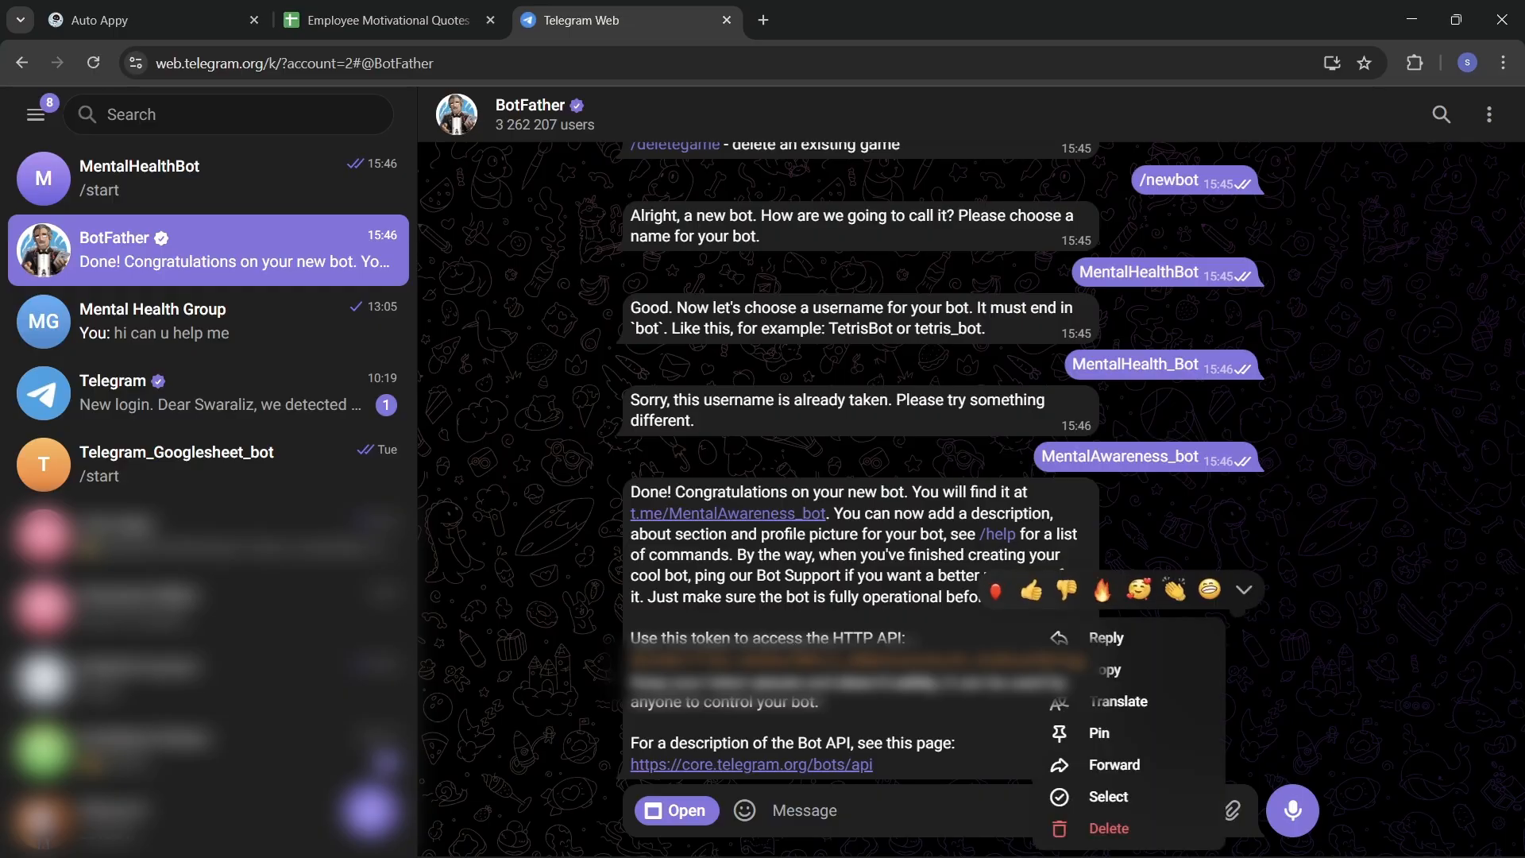
{"action": "left_click", "coordinate": [1081, 671]}
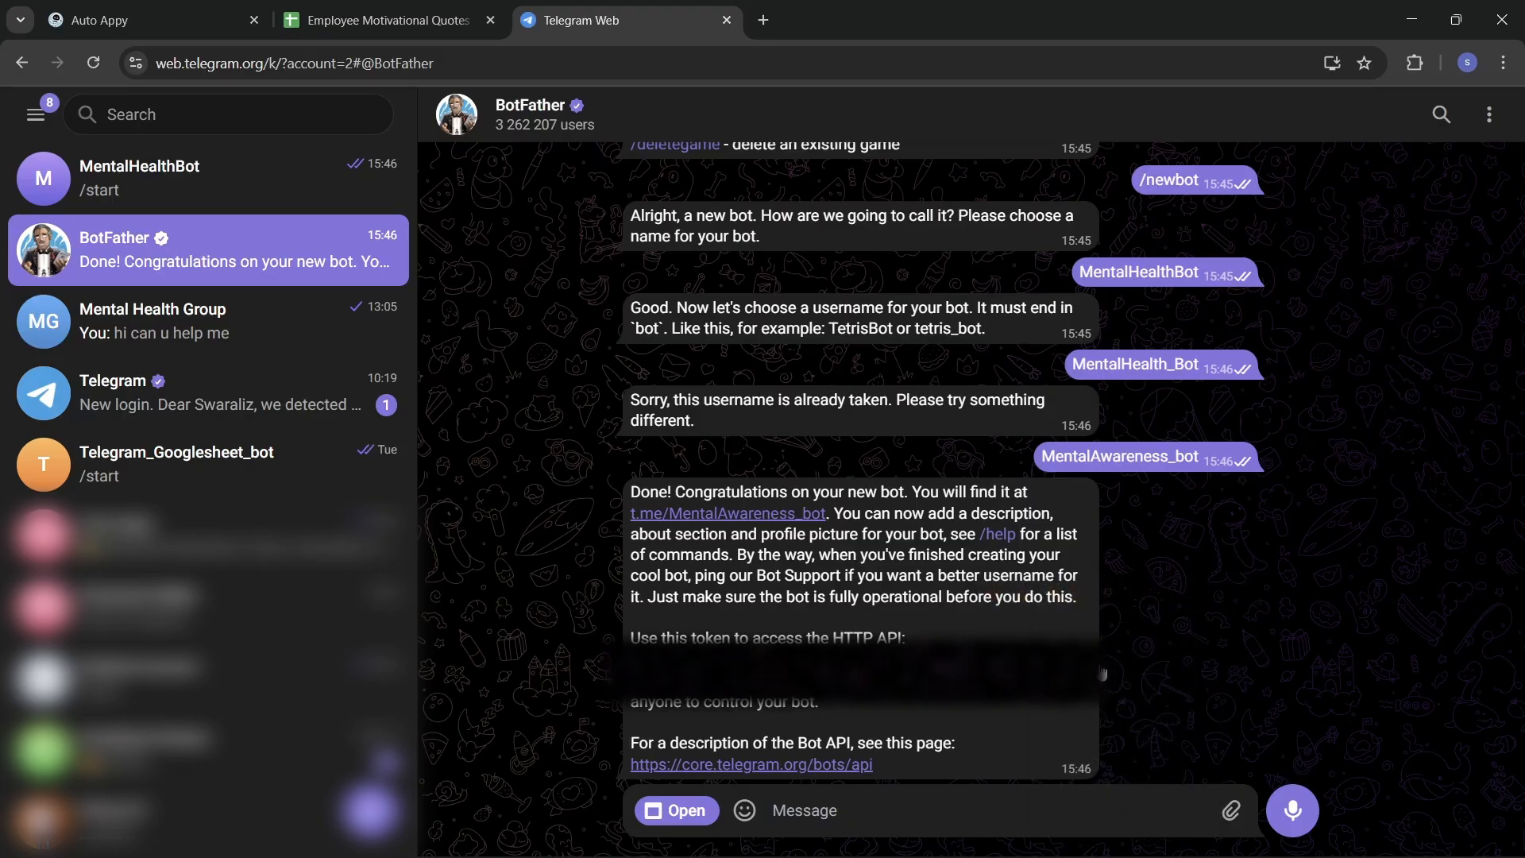
{"action": "left_click", "coordinate": [83, 19]}
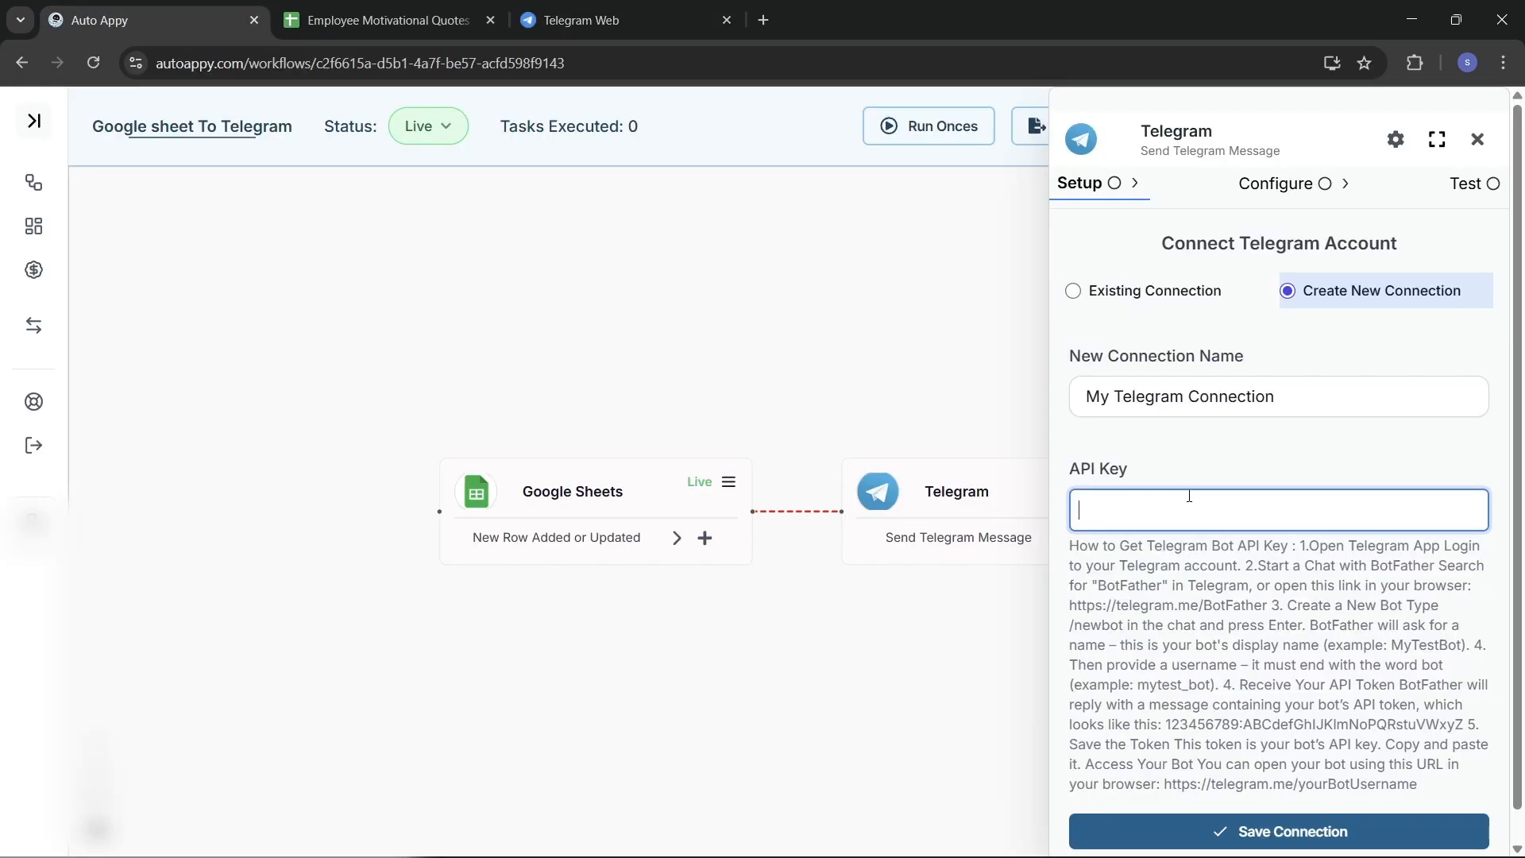
Paste the bot's API key into the new Telegram connection and save the connection
{"action": "key", "text": "ctrl+v"}
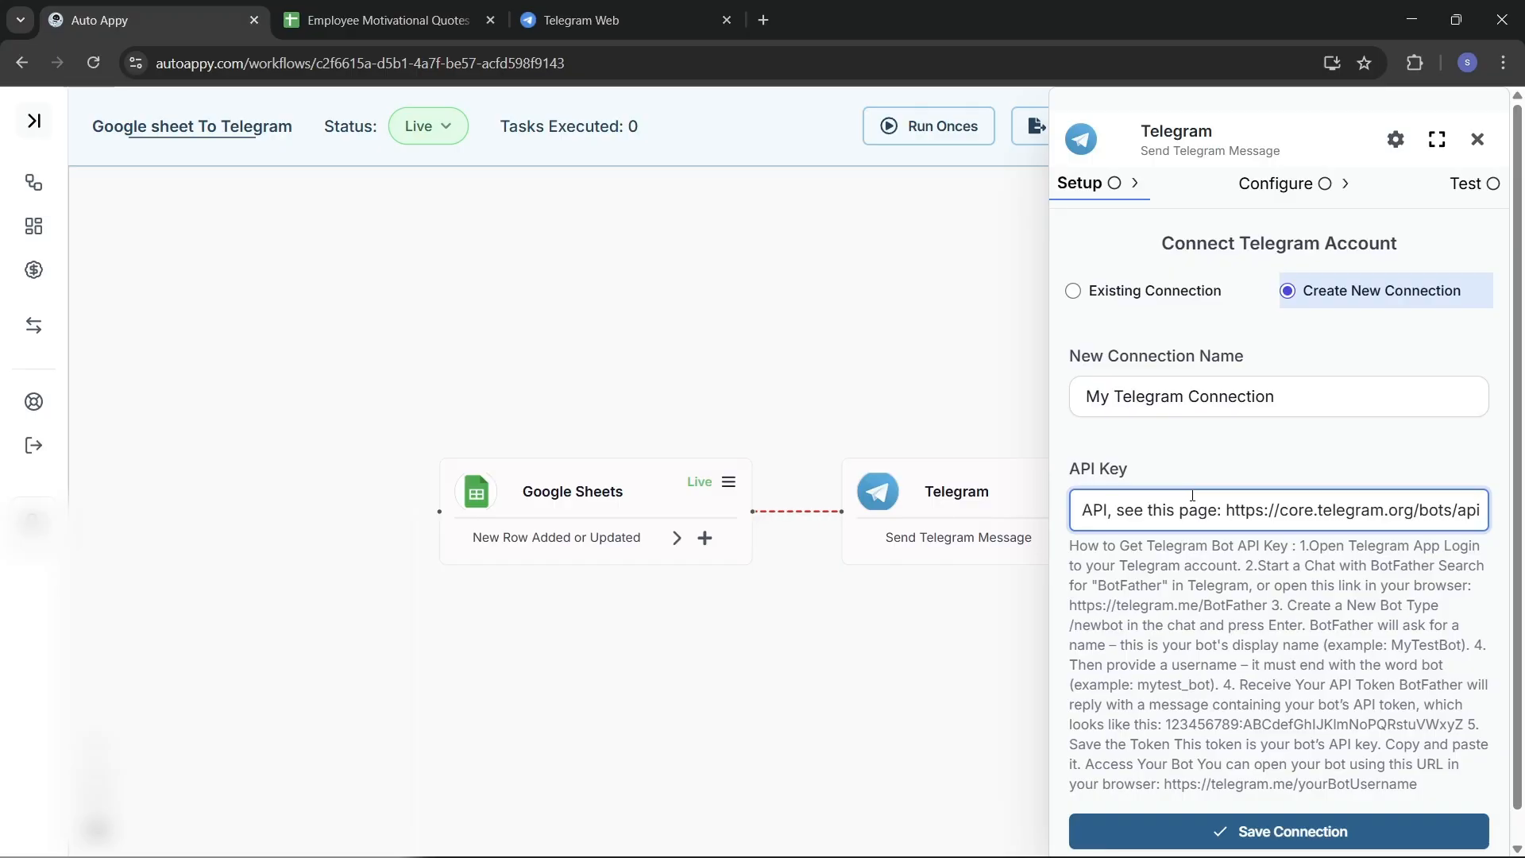
{"action": "left_click", "coordinate": [1289, 832]}
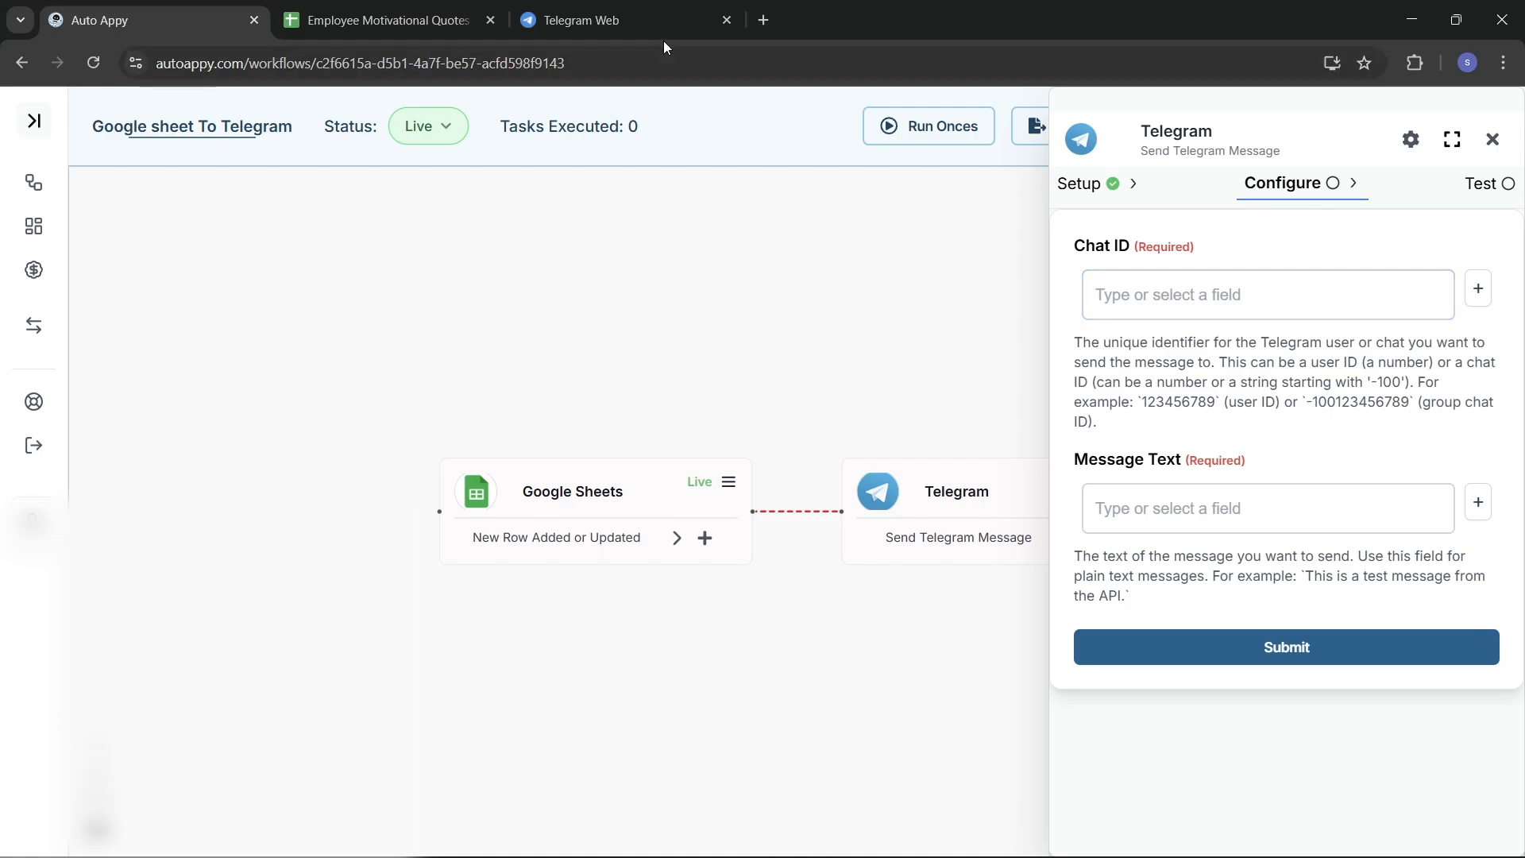
Switch to Telegram Web and review the messages in the Mental Health Group chat
{"action": "left_click", "coordinate": [607, 27]}
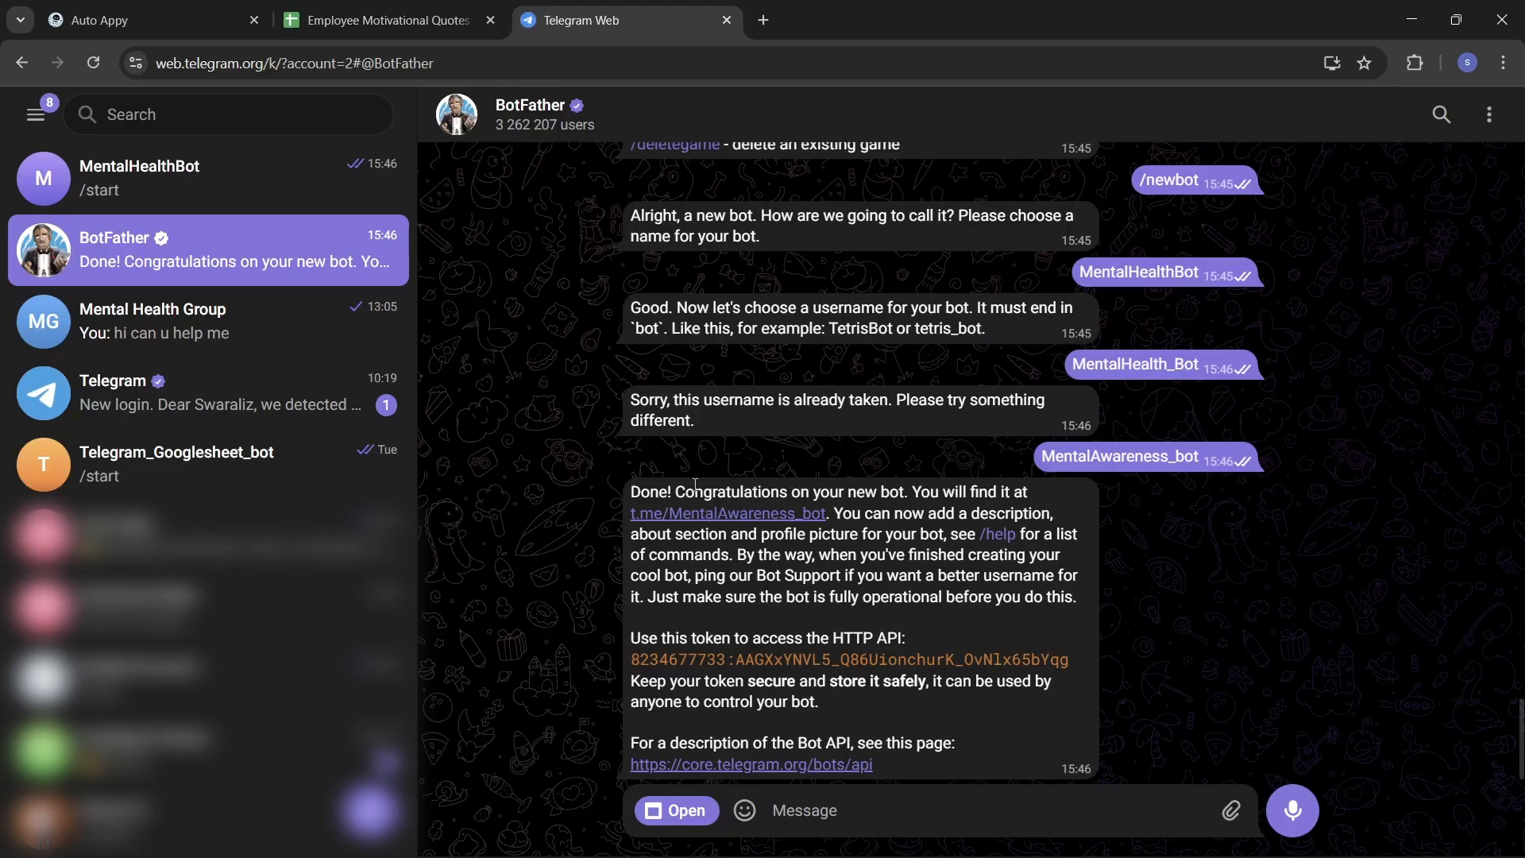
{"action": "double_click", "coordinate": [788, 530]}
{"action": "left_click", "coordinate": [210, 332]}
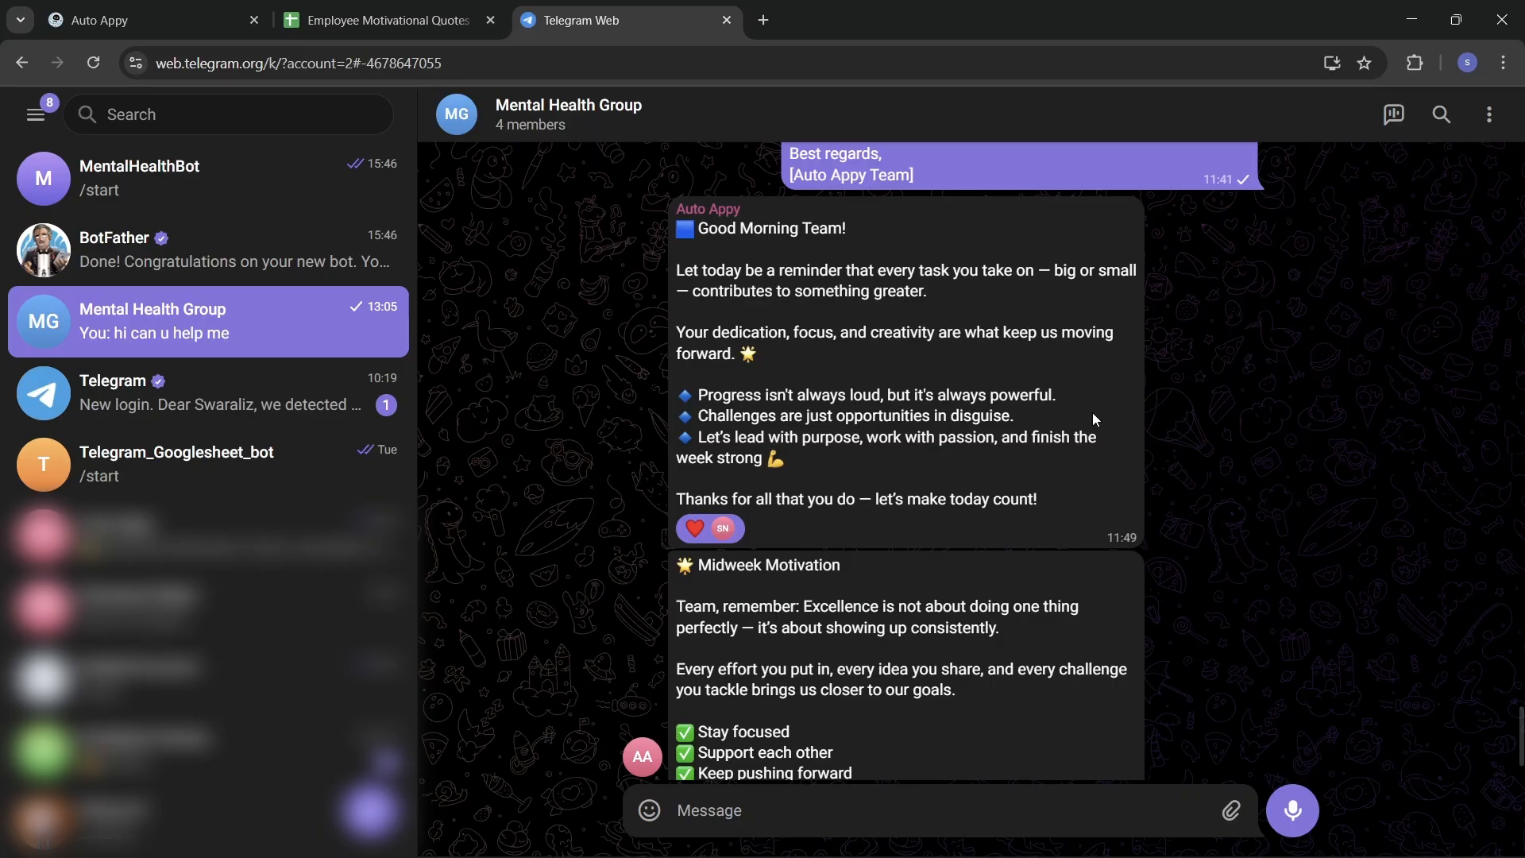
{"action": "scroll", "coordinate": [1404, 593], "scroll_direction": "down", "scroll_amount": 2}
{"action": "scroll", "coordinate": [1404, 588], "scroll_direction": "up", "scroll_amount": 2}
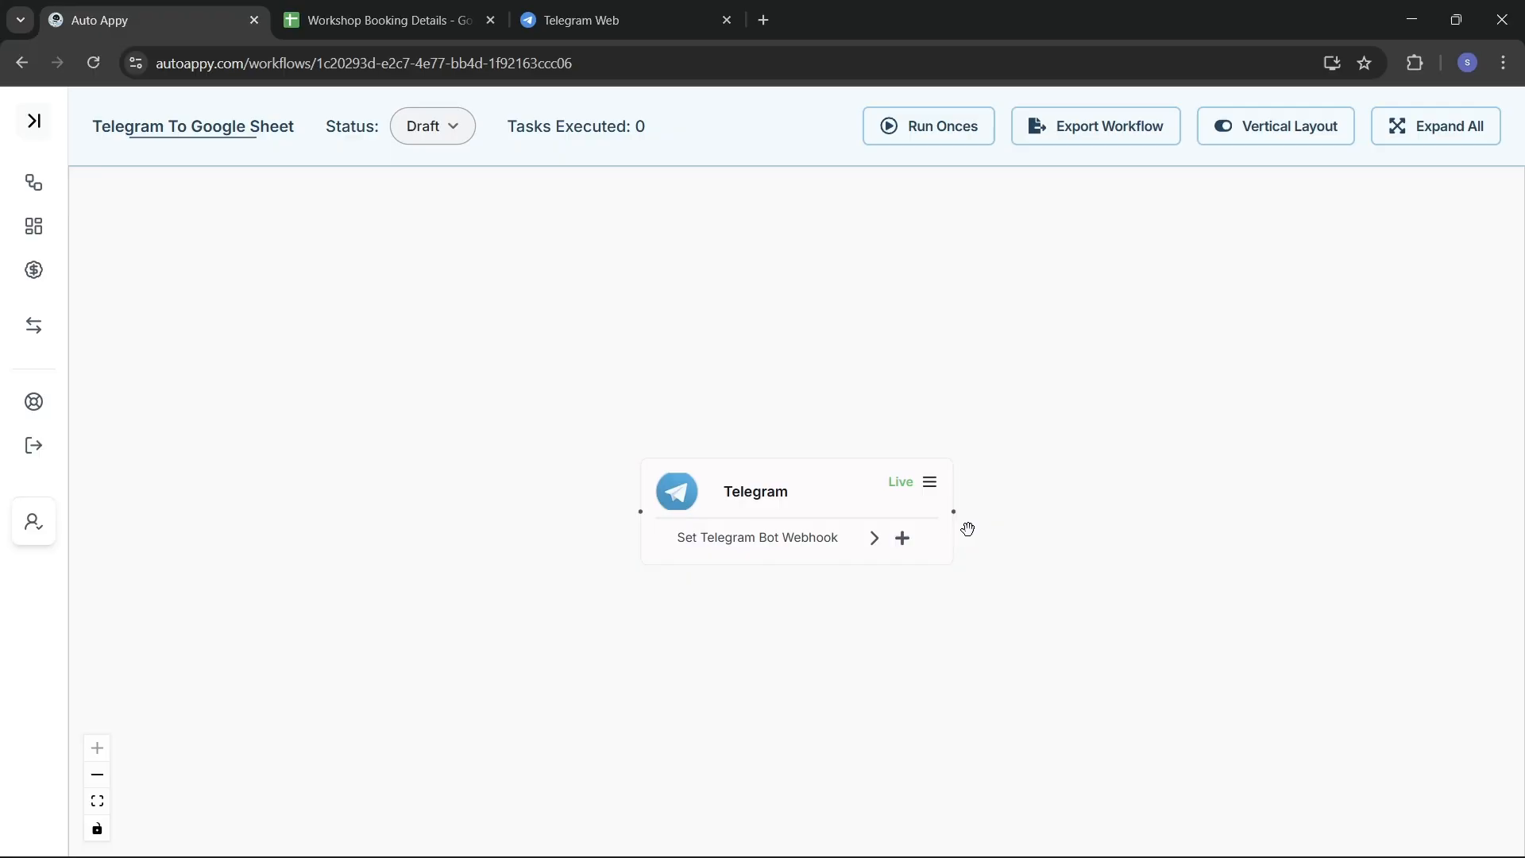
Add a Google Sheets node with the "Insert a row in google sheet" action after the Telegram node in the Telegram To Google Sheet workflow
{"action": "left_click", "coordinate": [903, 548]}
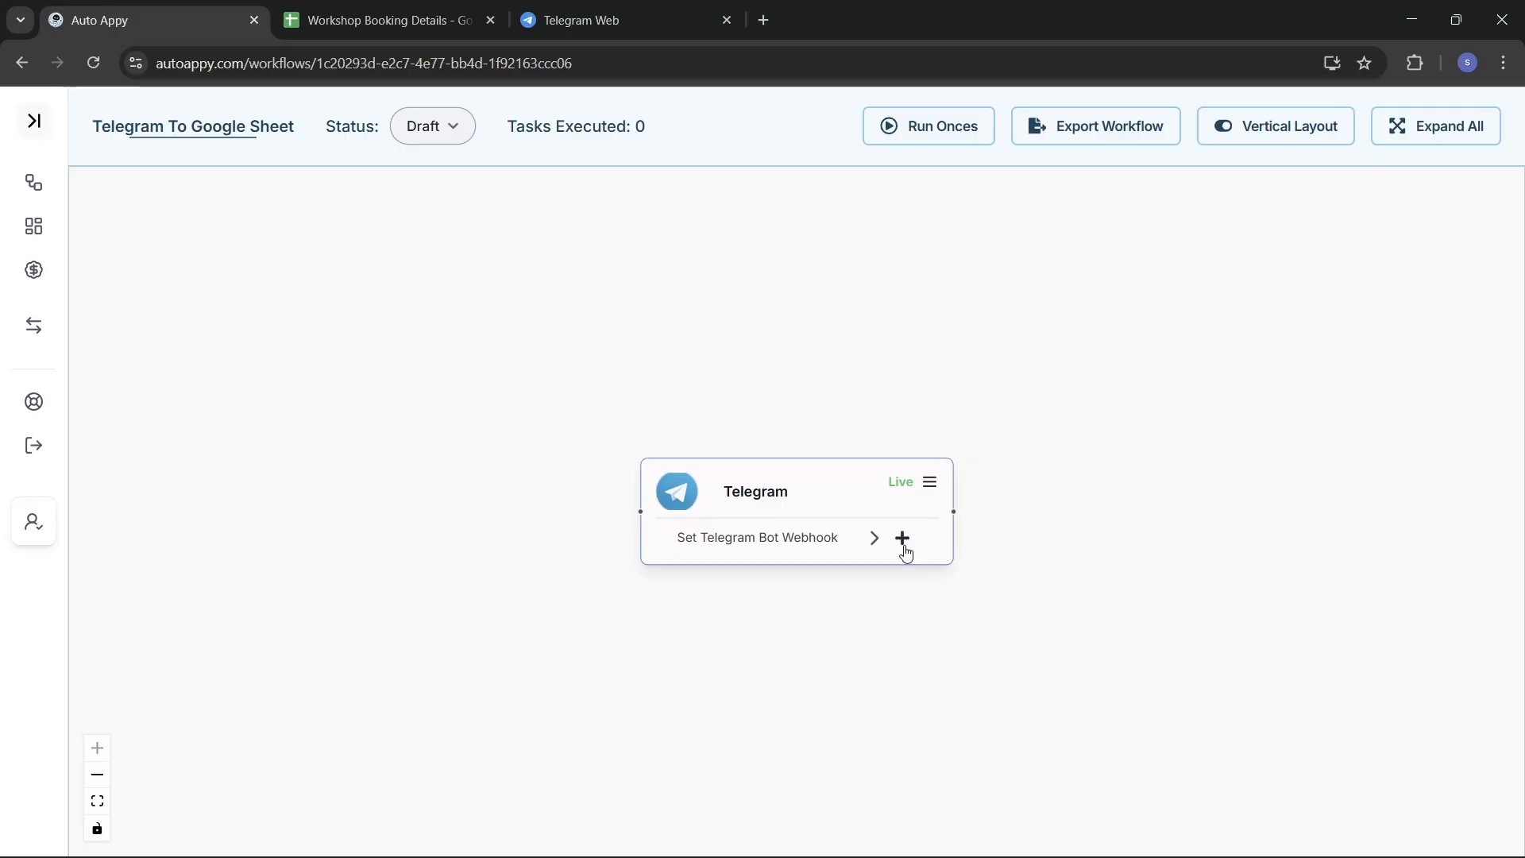
{"action": "left_click", "coordinate": [903, 548]}
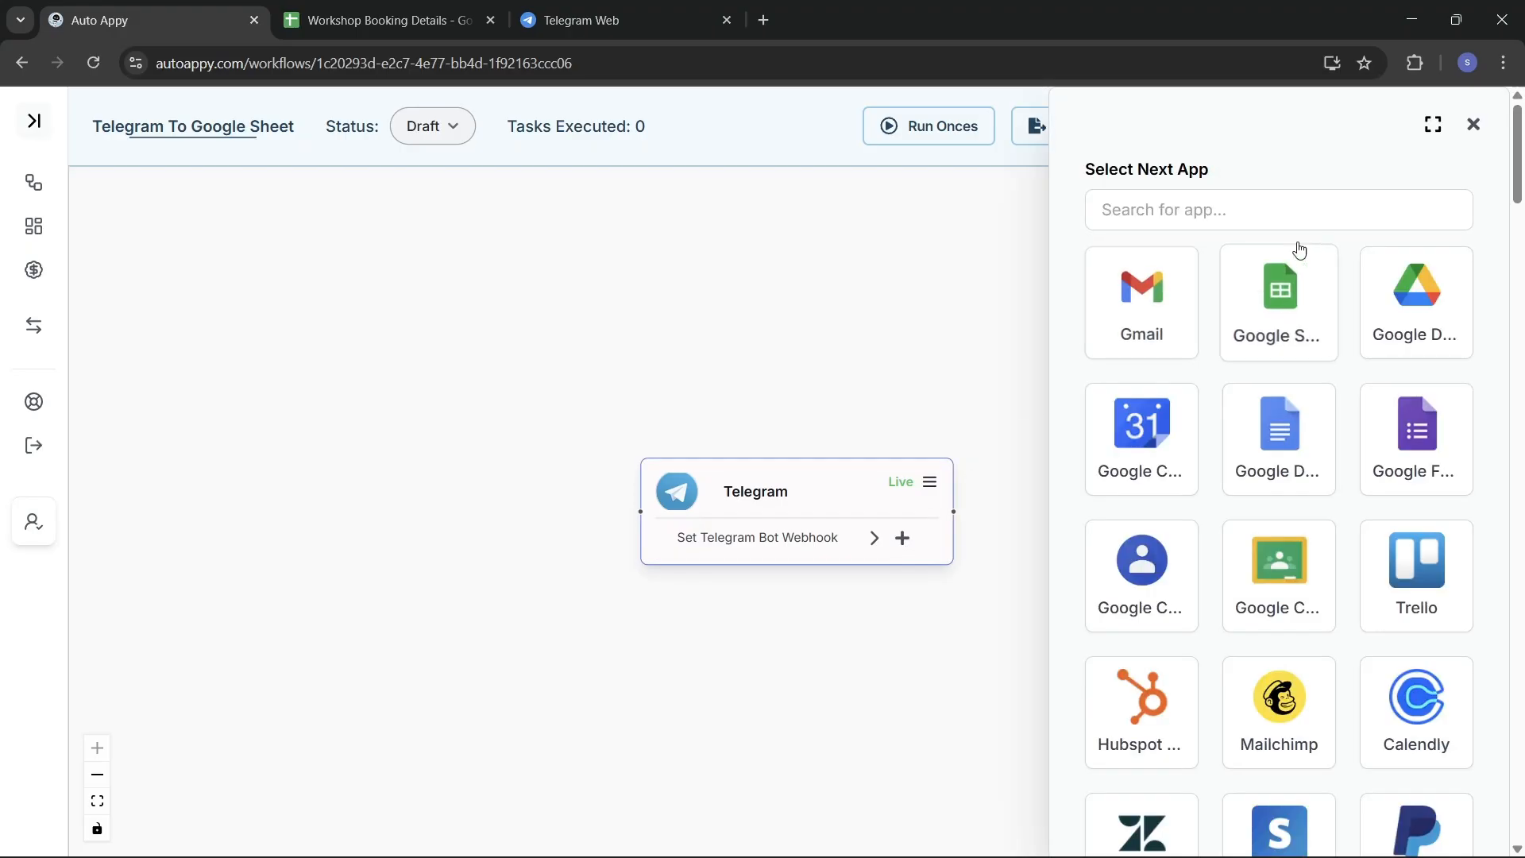
{"action": "left_click", "coordinate": [1276, 206]}
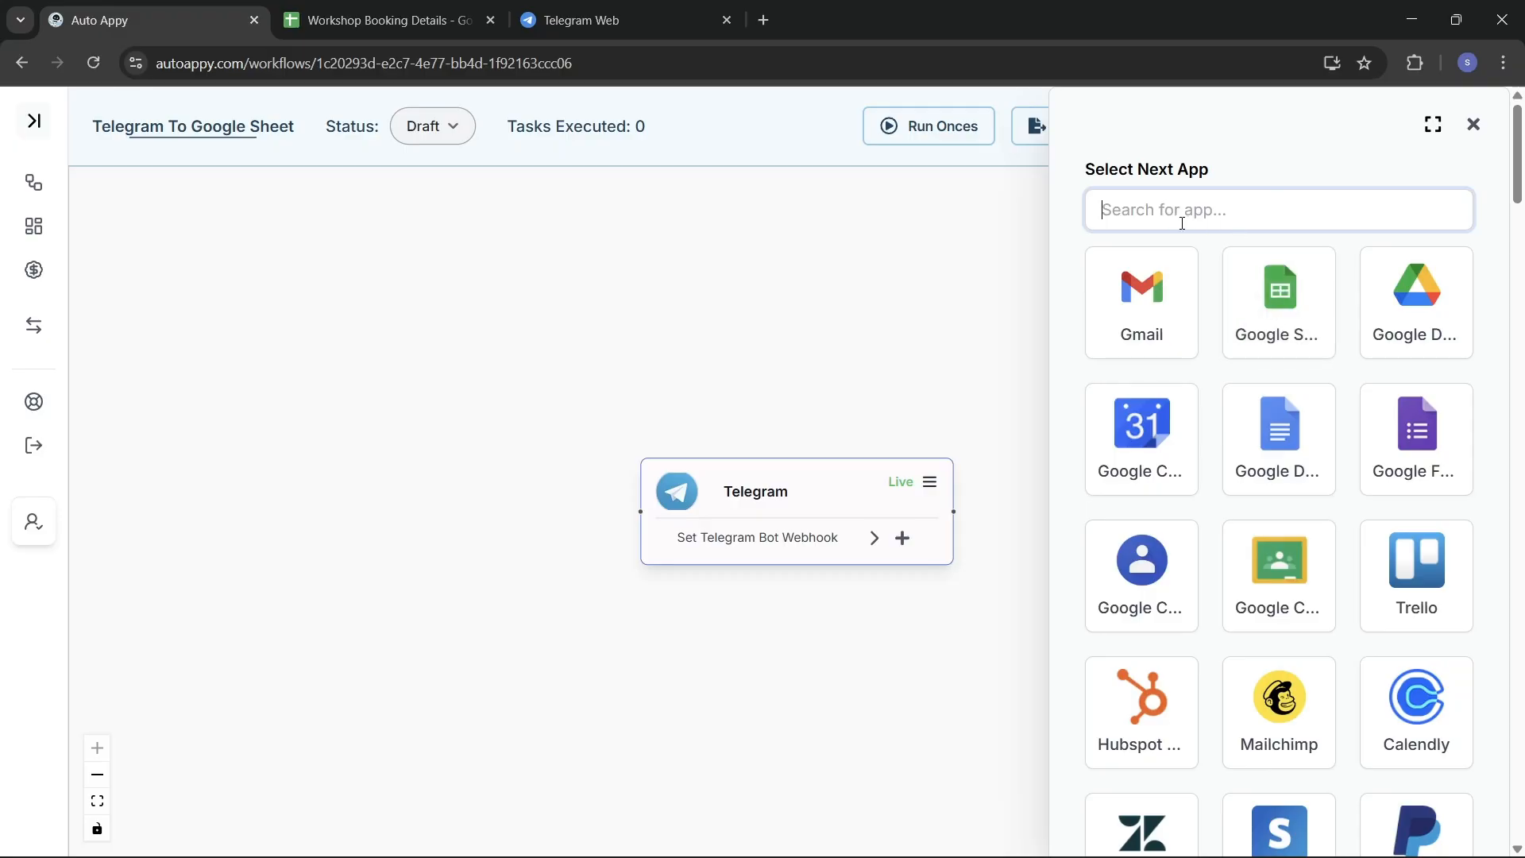
{"action": "left_click", "coordinate": [1264, 306]}
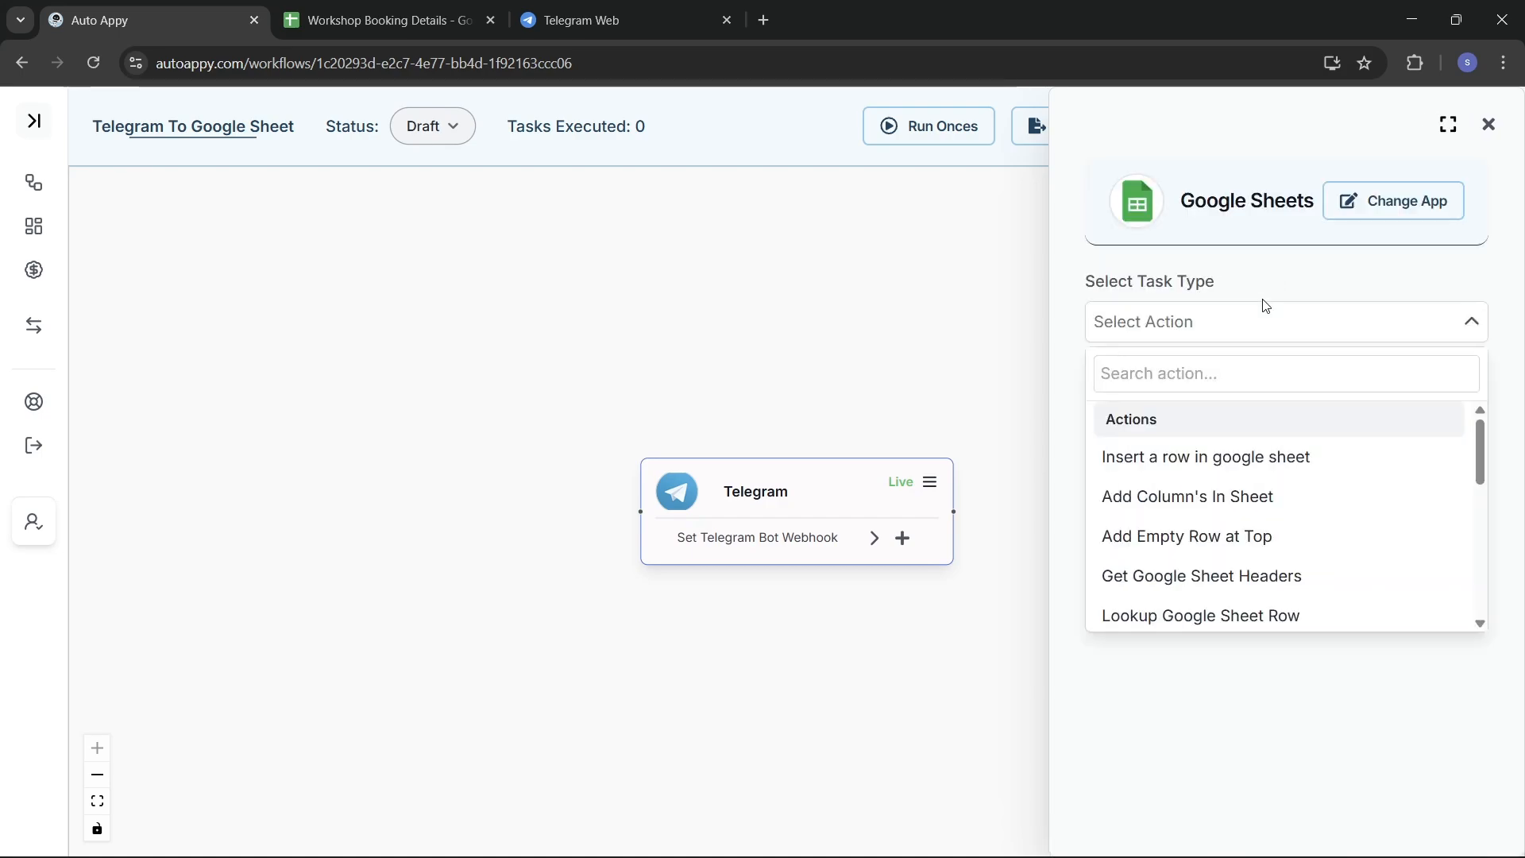
{"action": "left_click", "coordinate": [1157, 459]}
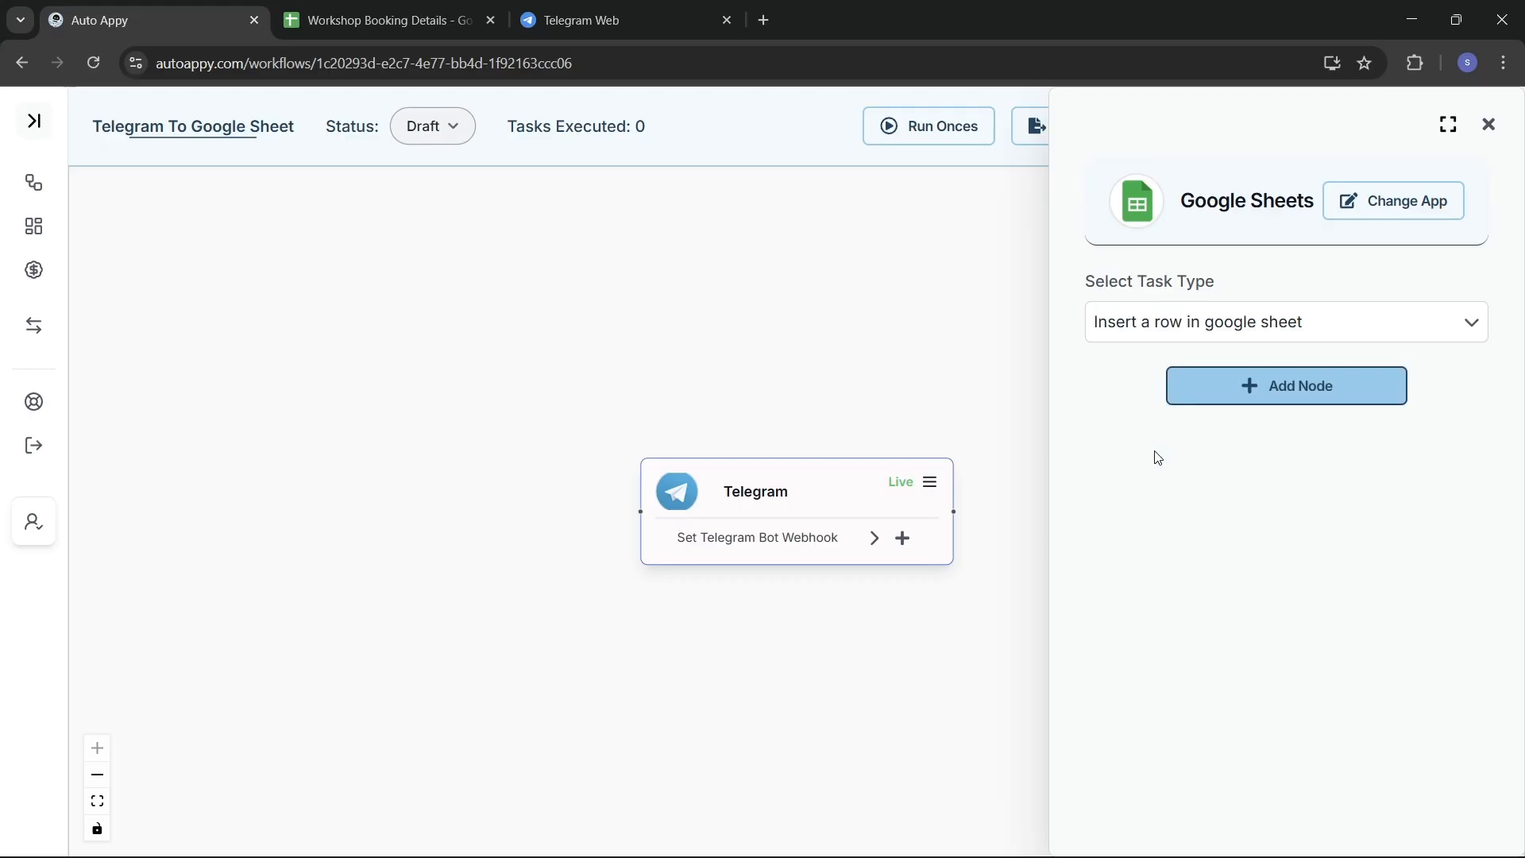
{"action": "left_click", "coordinate": [1297, 390]}
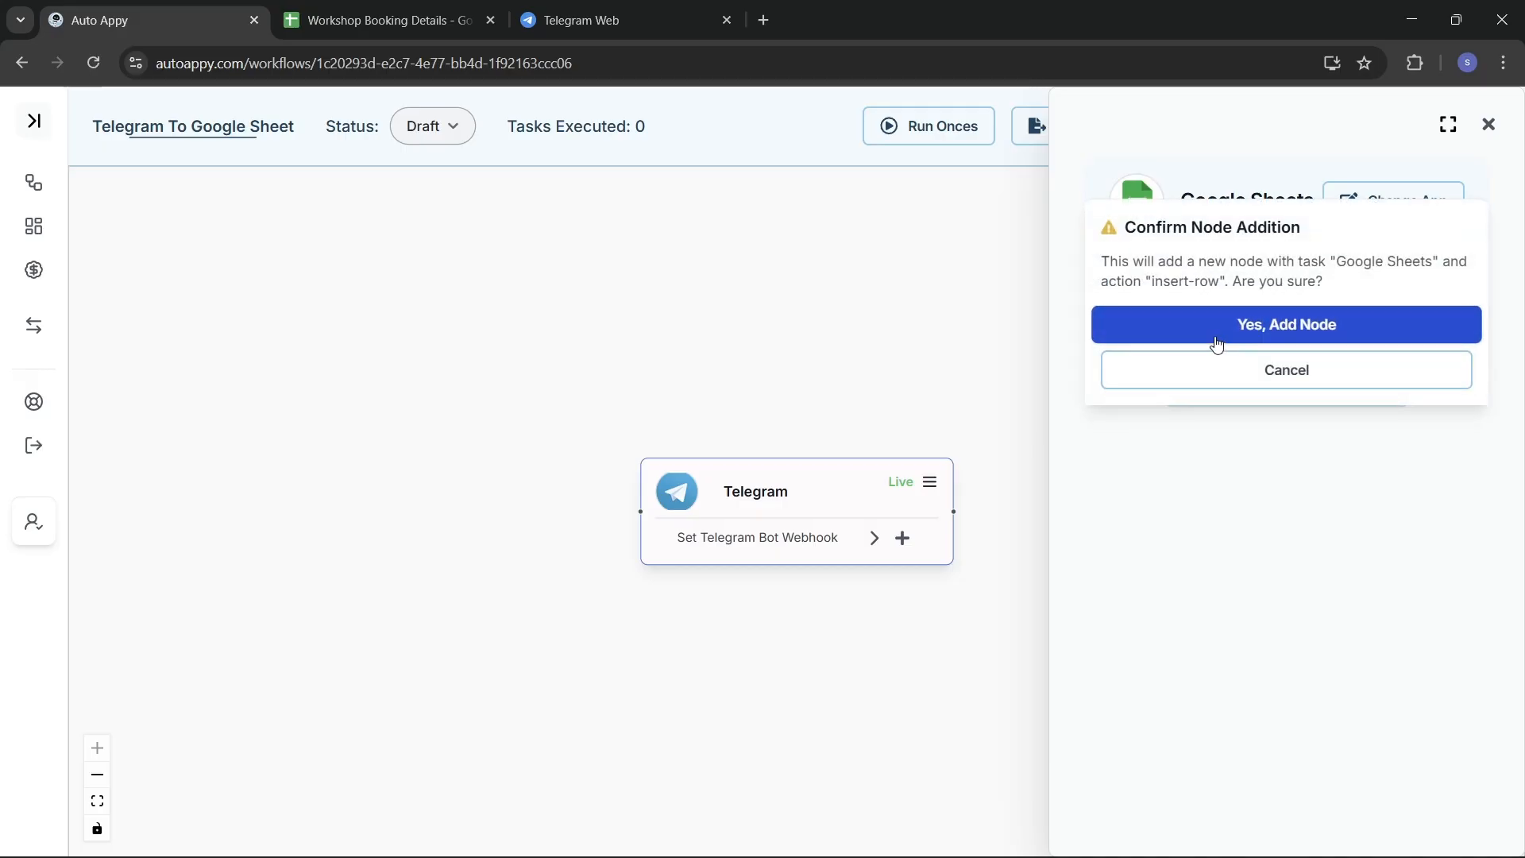
{"action": "left_click", "coordinate": [1217, 325]}
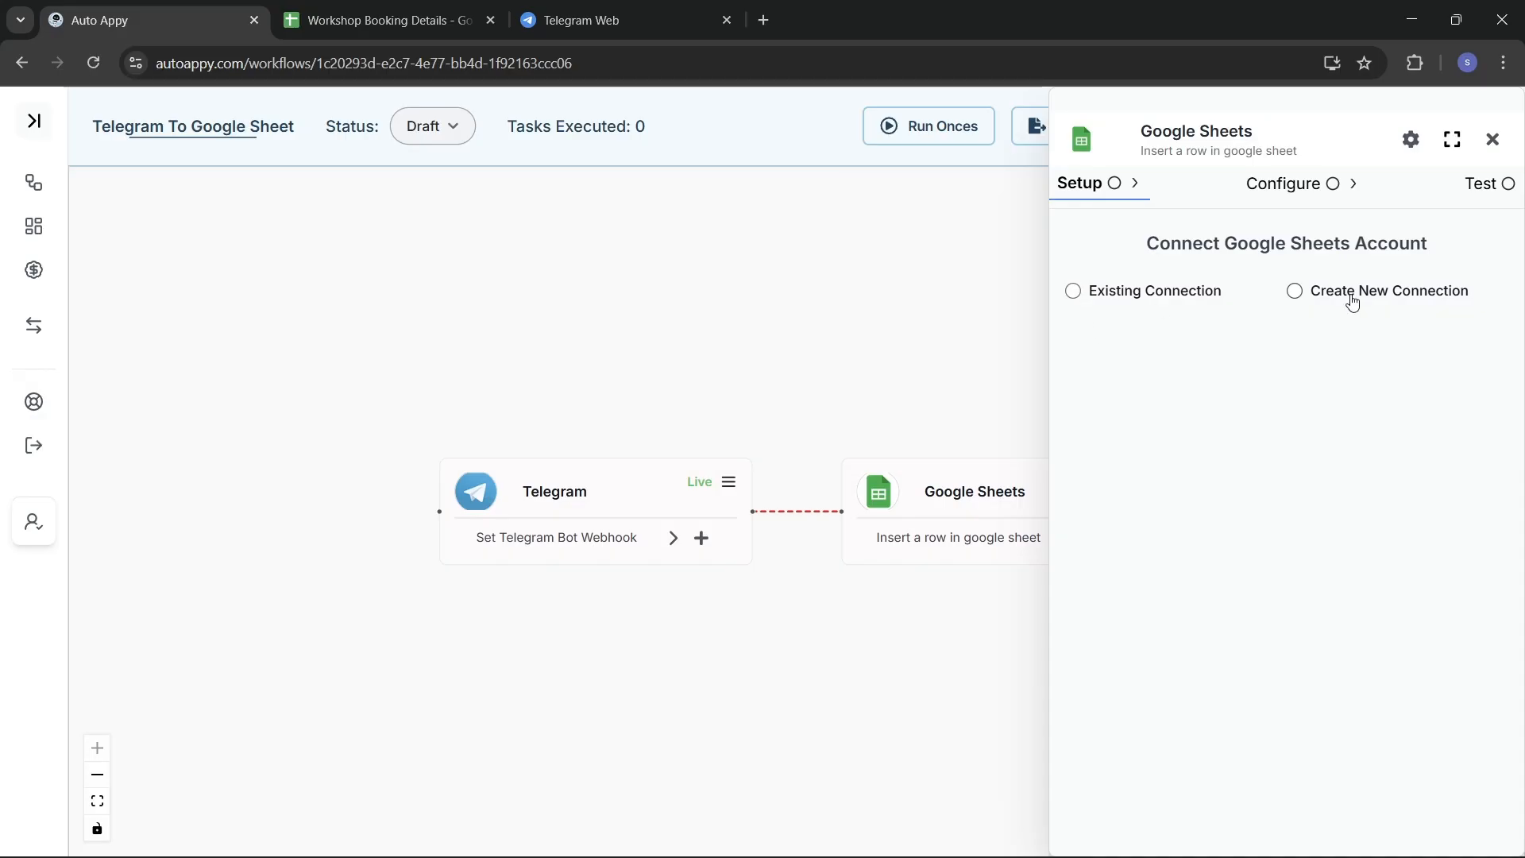
Create a new Google Sheets connection for the node and authorize AutoAppy's access to the listed Google account
{"action": "left_click", "coordinate": [1073, 294]}
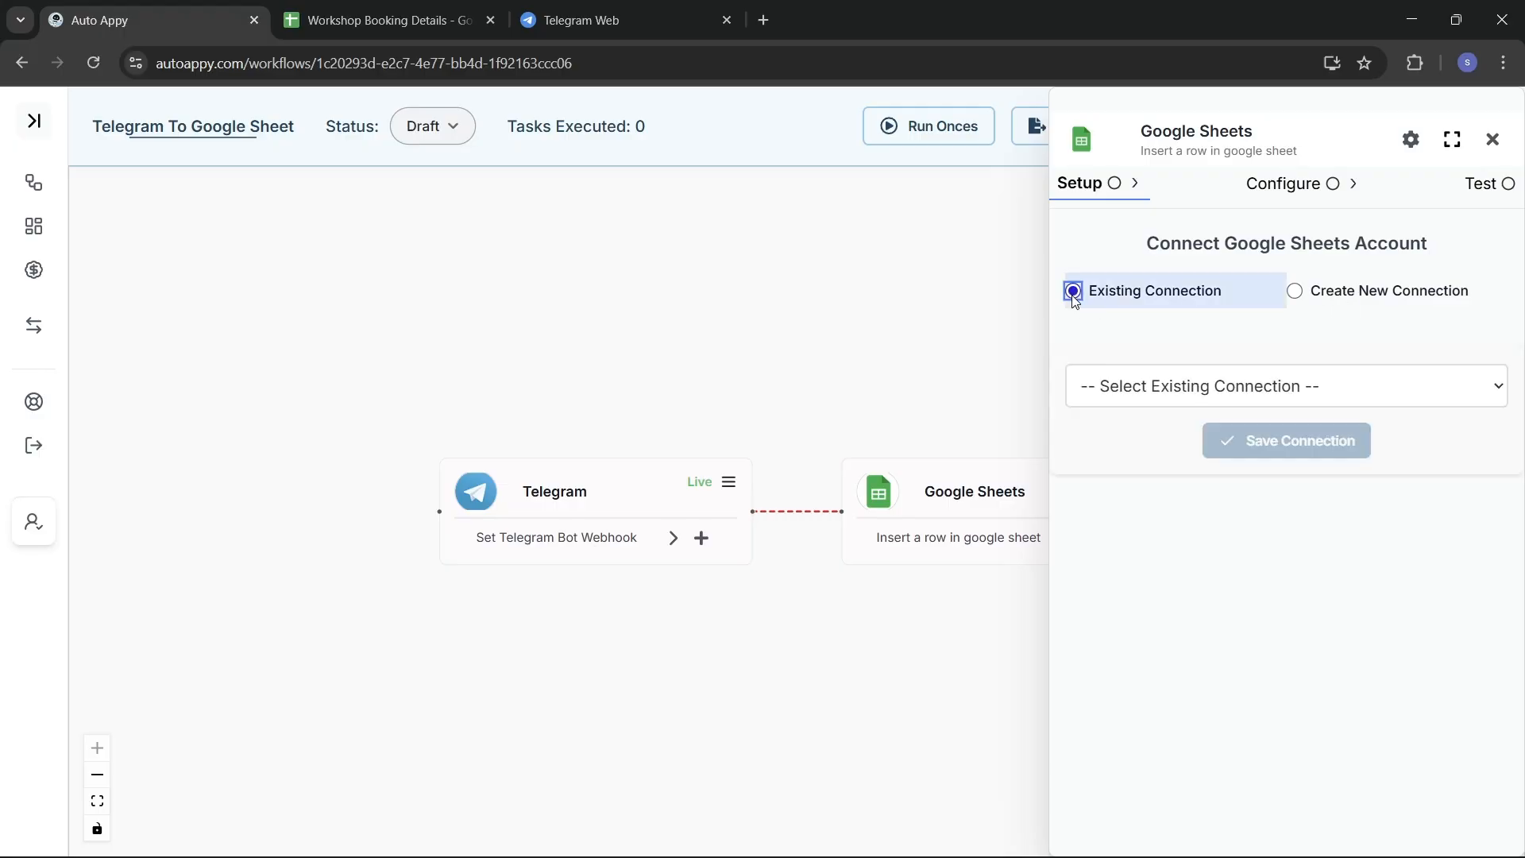
{"action": "left_click", "coordinate": [1189, 397]}
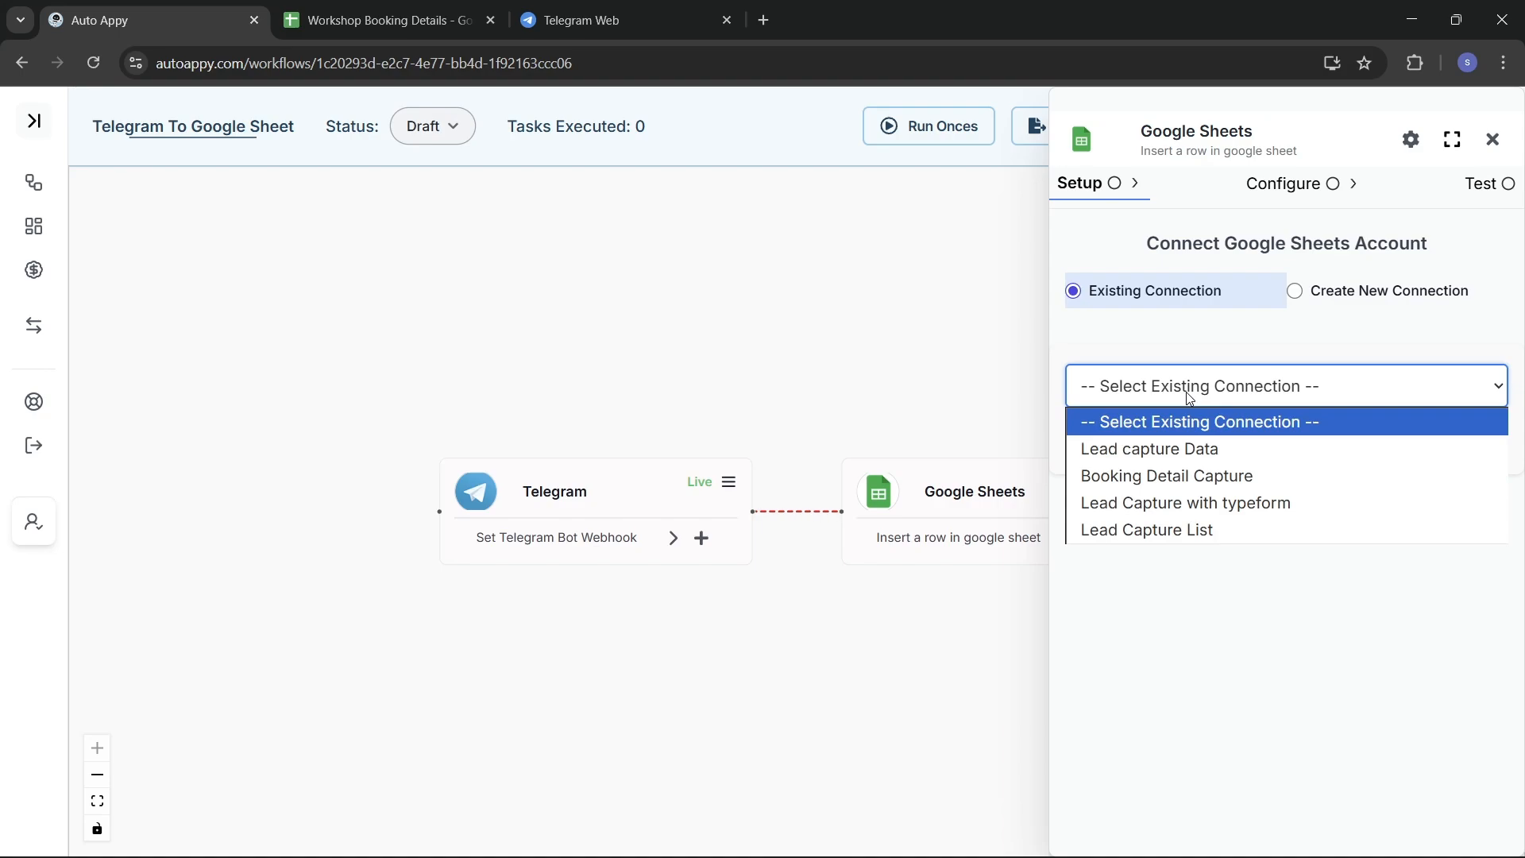
{"action": "left_click", "coordinate": [1315, 303]}
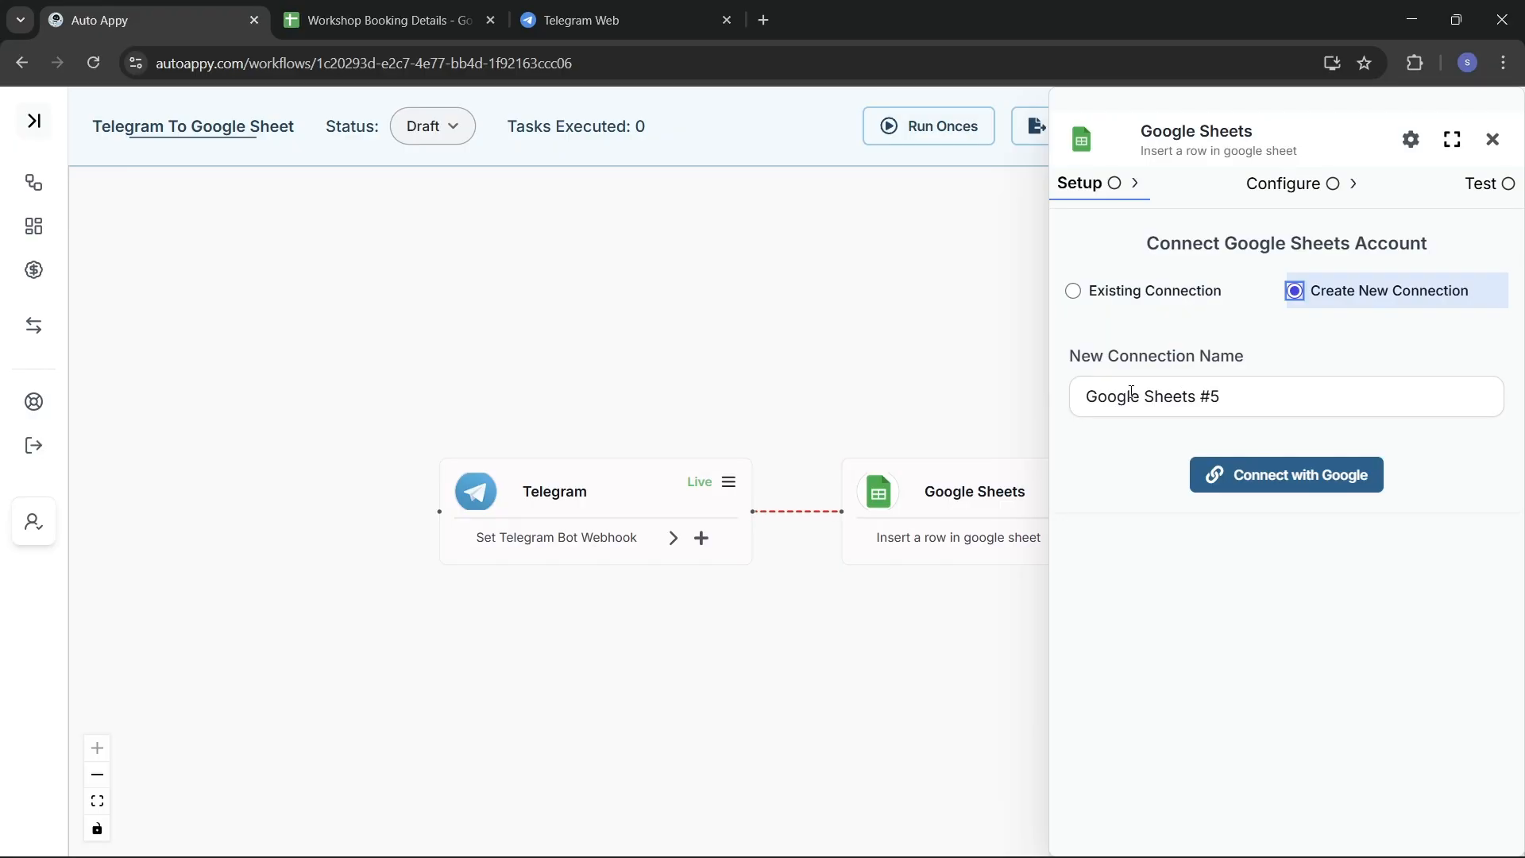
{"action": "left_click", "coordinate": [1296, 470]}
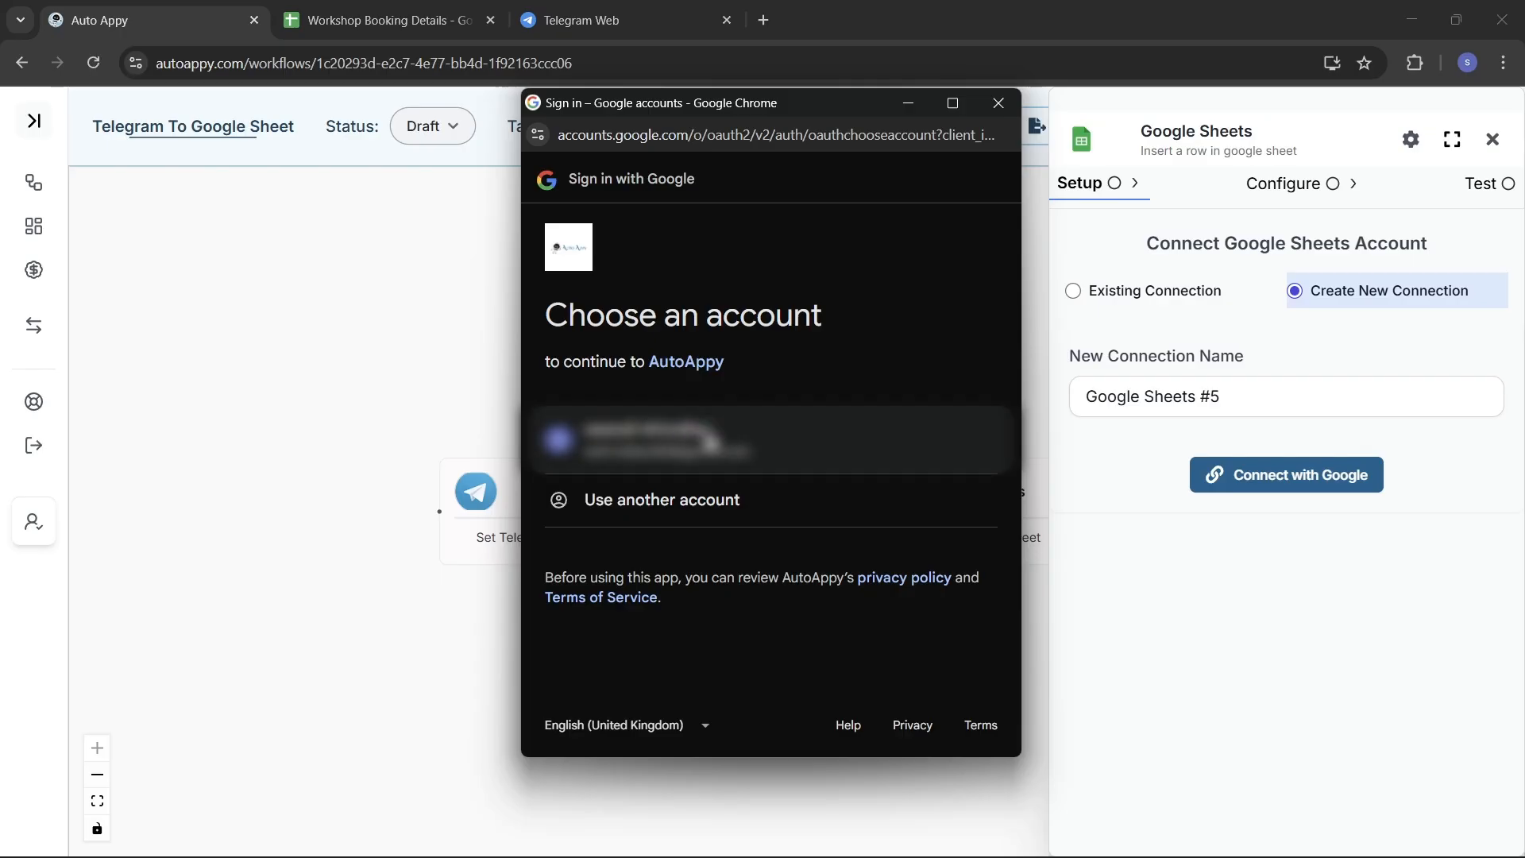
{"action": "left_click", "coordinate": [709, 440]}
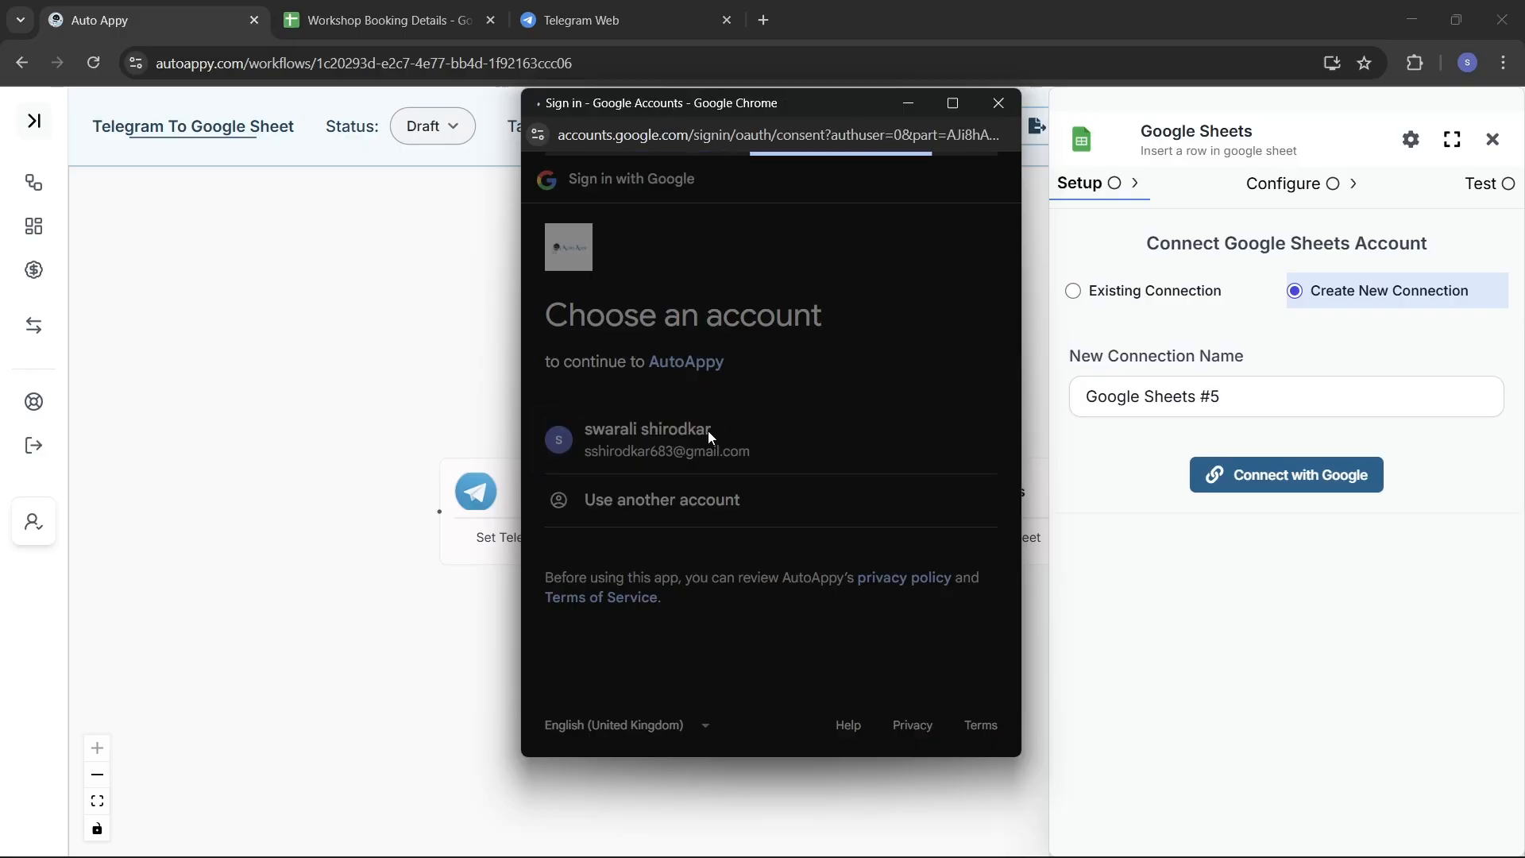
{"action": "scroll", "coordinate": [708, 431], "scroll_direction": "down", "scroll_amount": 2}
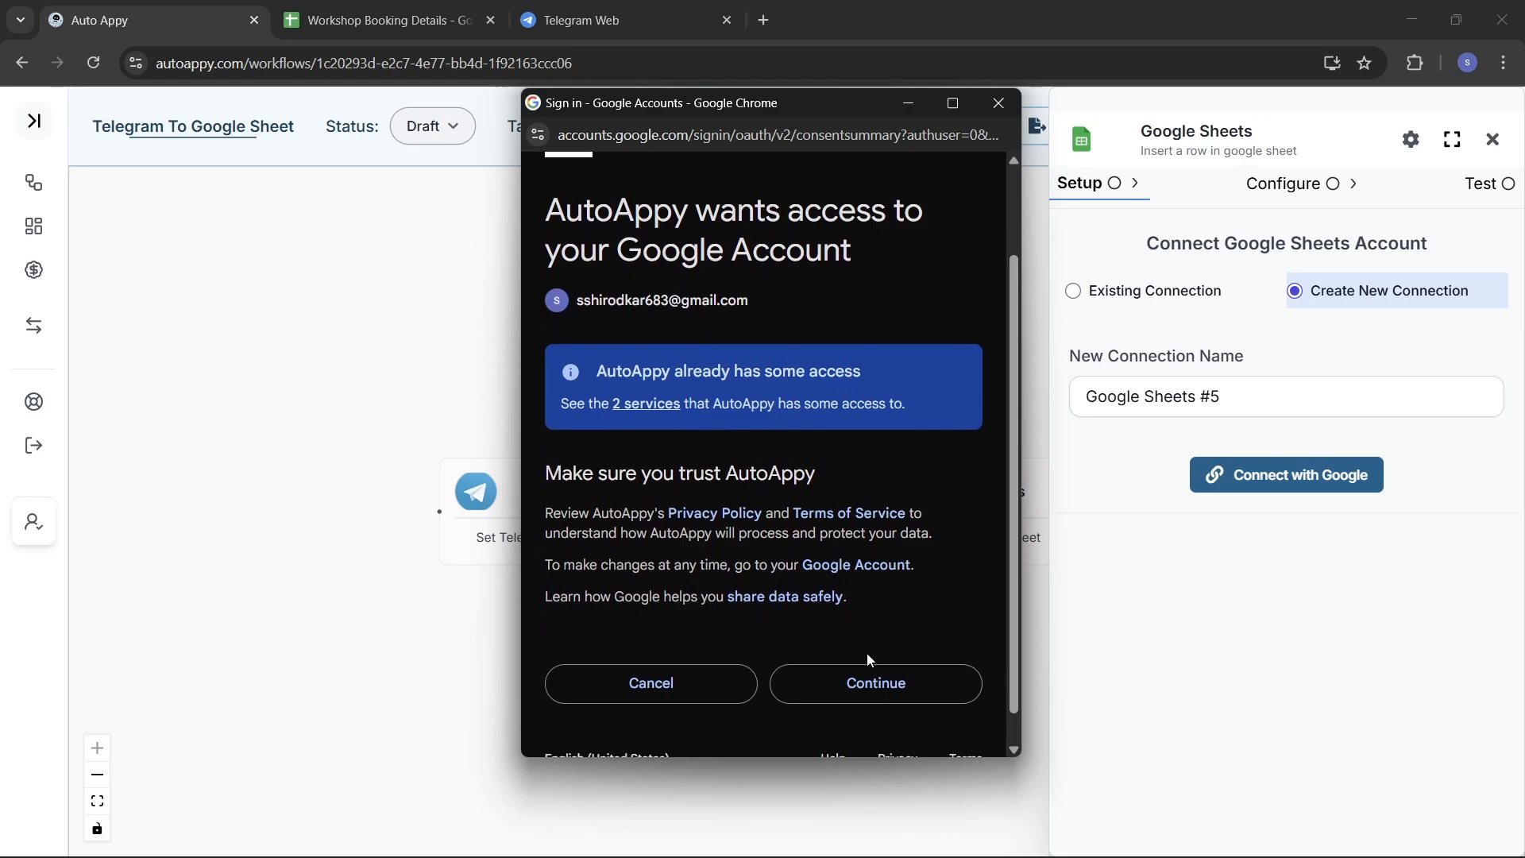
{"action": "left_click", "coordinate": [873, 676]}
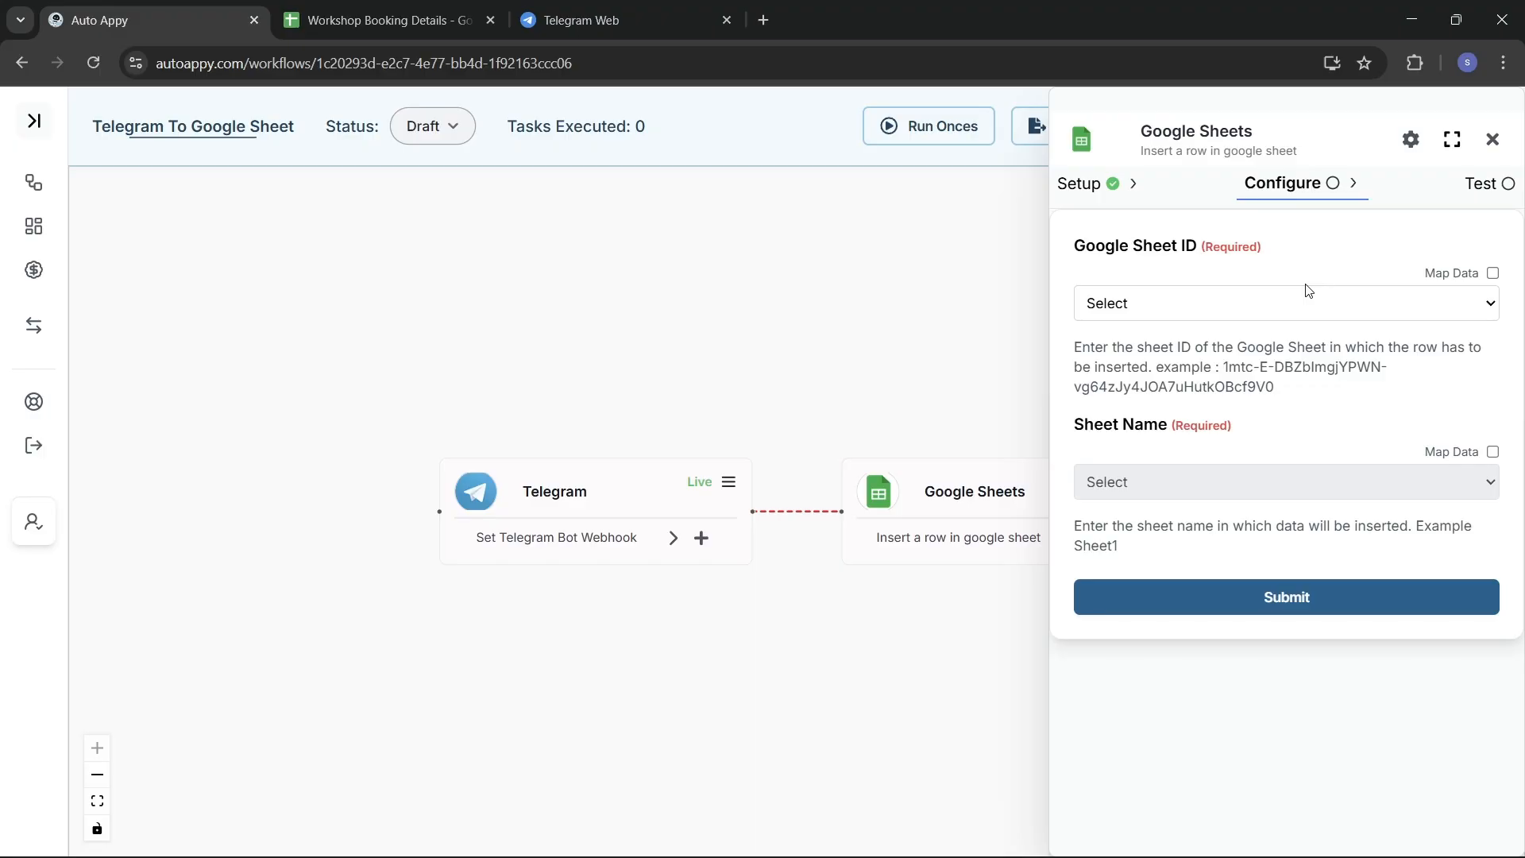
Enable Map Data for the Google Sheet ID and fill it with the ID copied from the Workshop Booking Details spreadsheet's URL
{"action": "left_click", "coordinate": [1493, 273]}
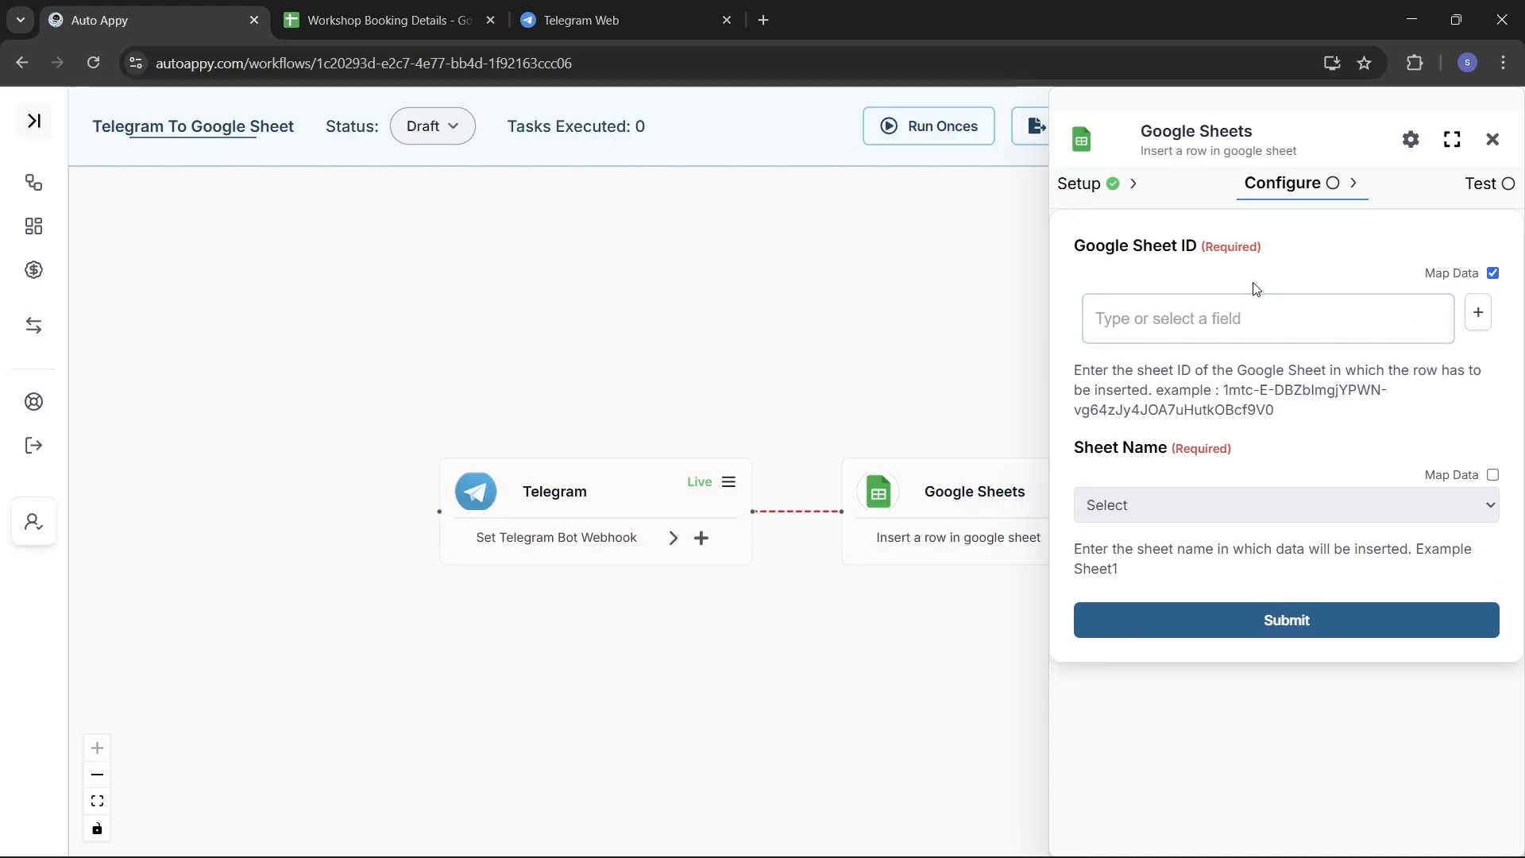
{"action": "left_click", "coordinate": [337, 7]}
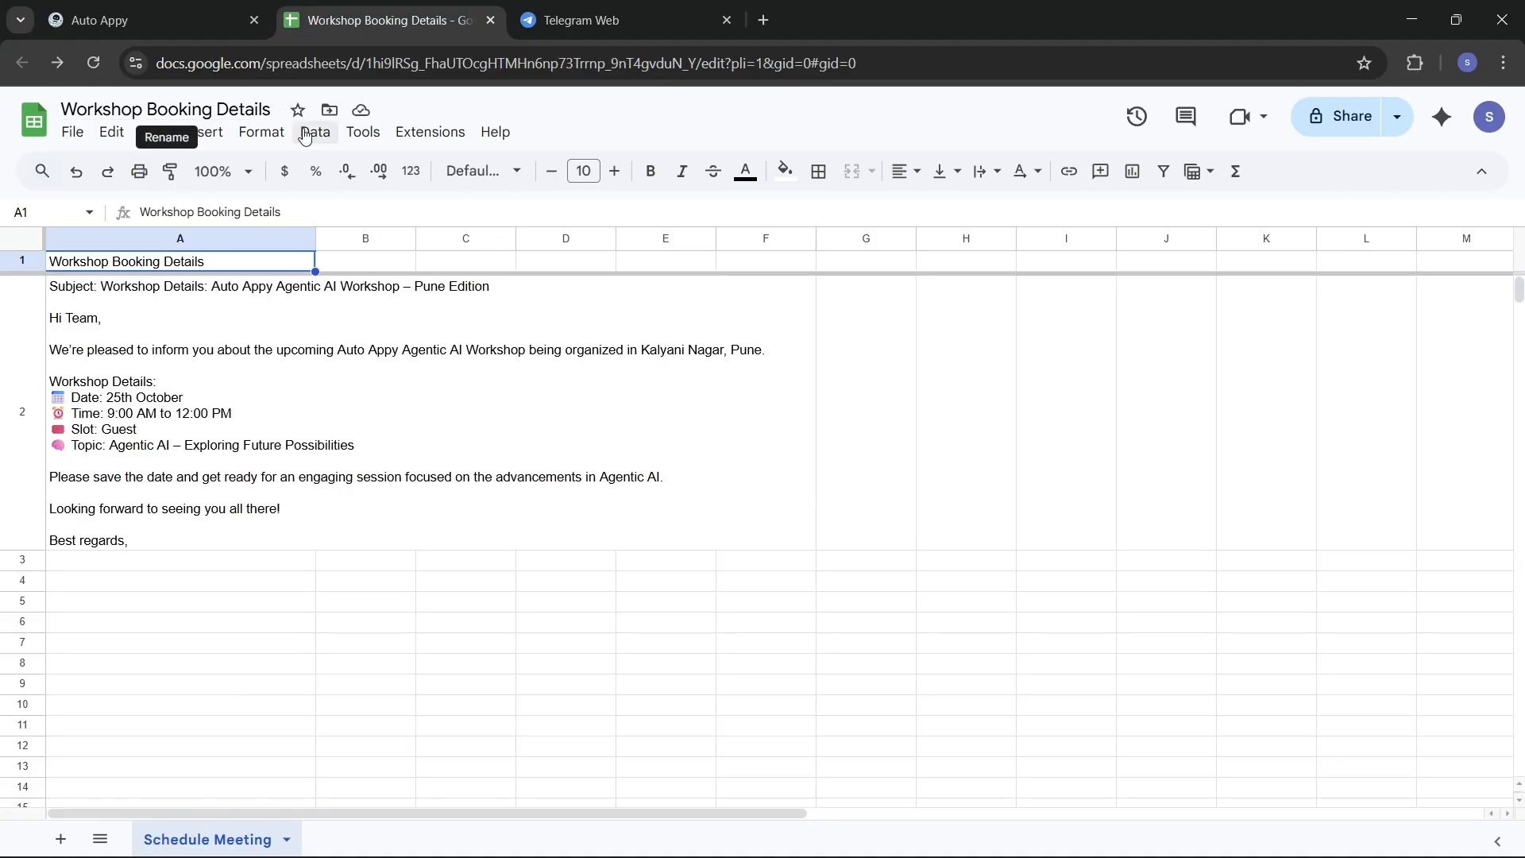
{"action": "left_click", "coordinate": [153, 6]}
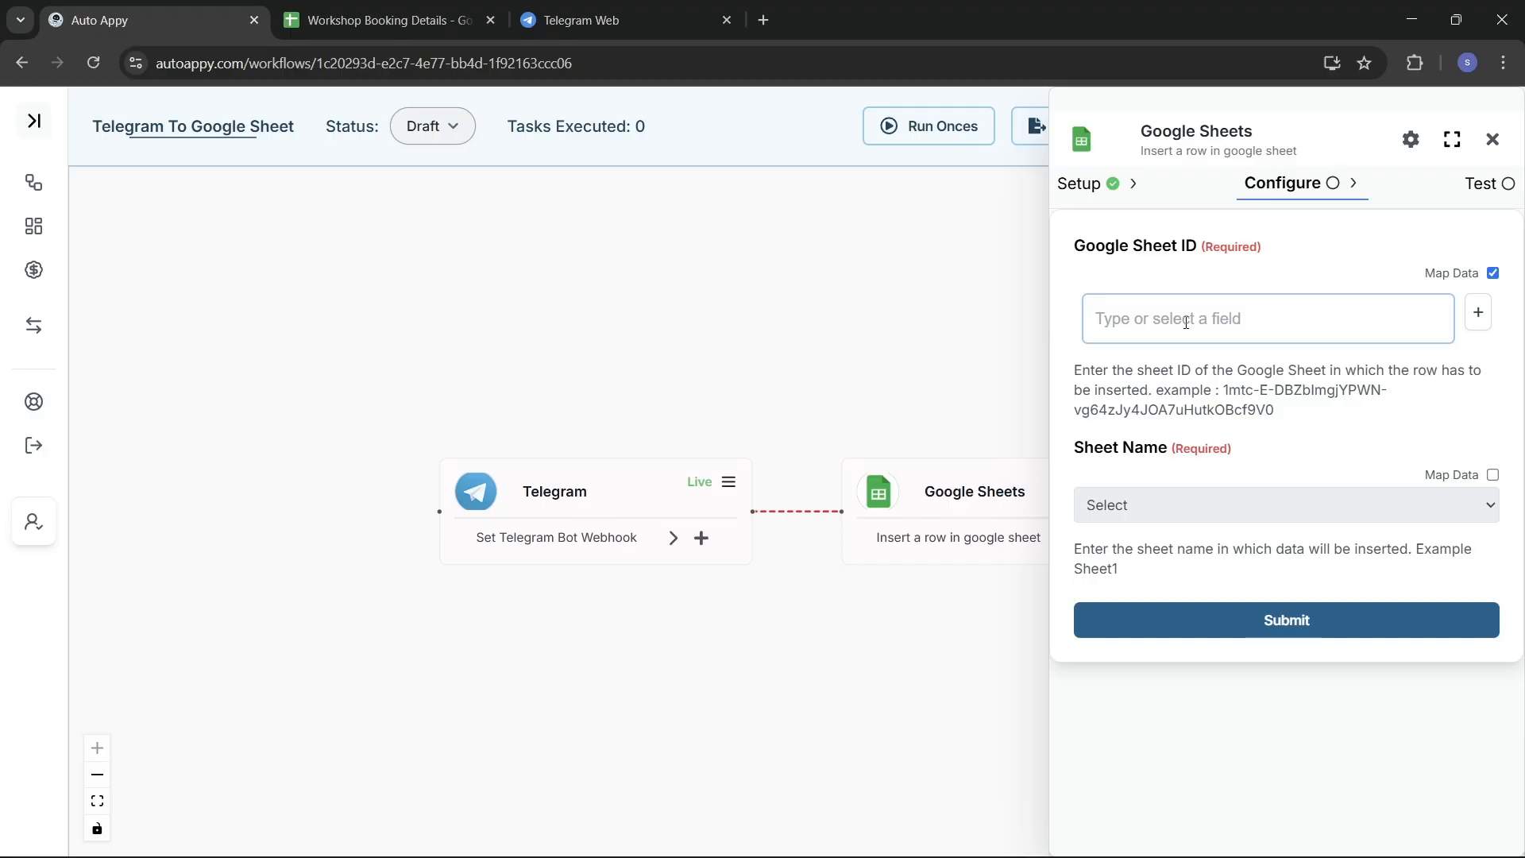
{"action": "left_click", "coordinate": [350, 22]}
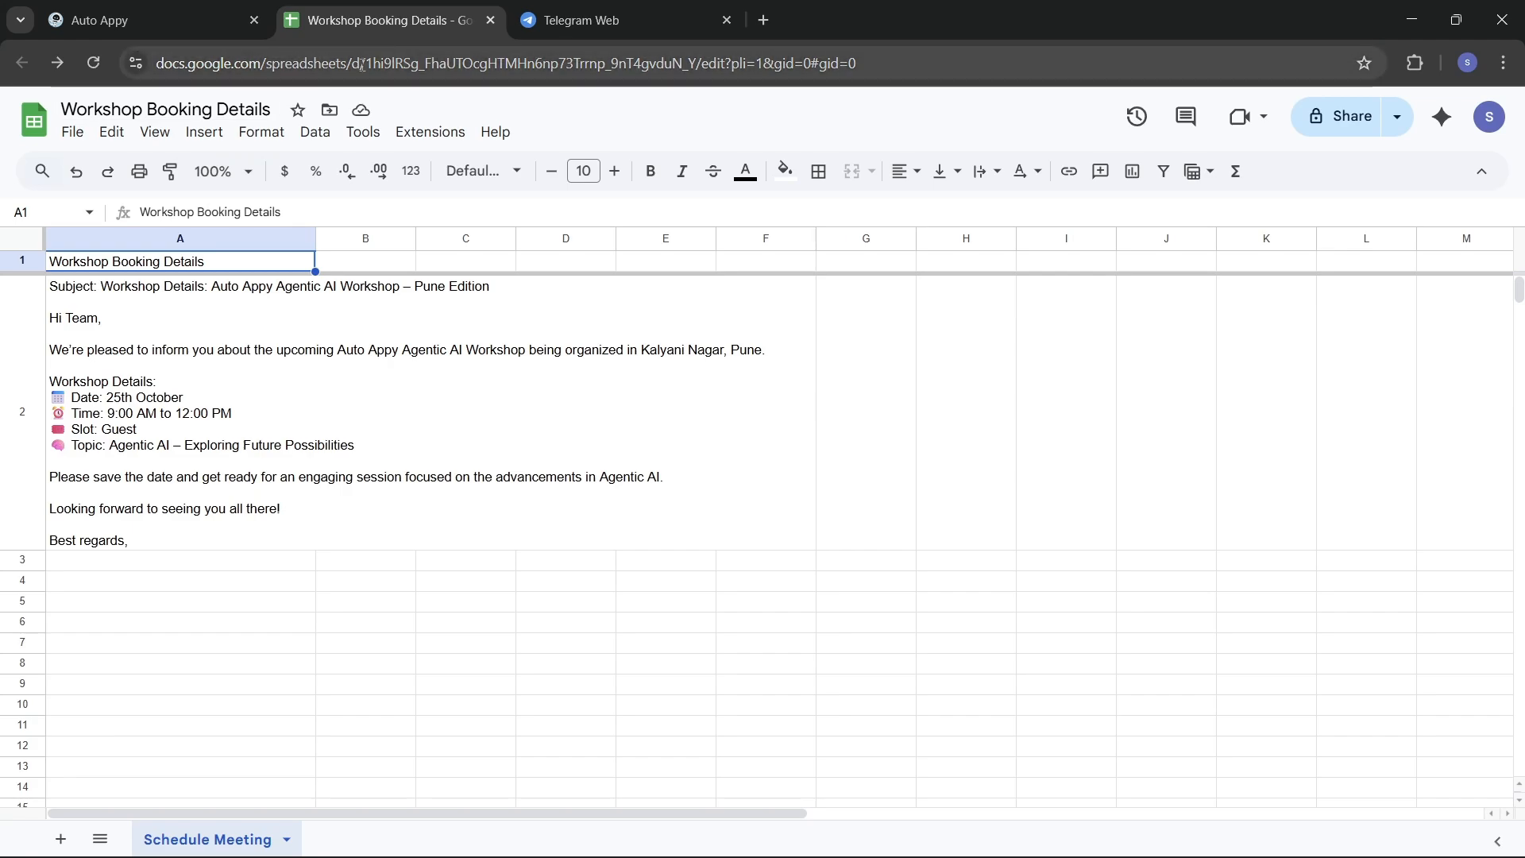
{"action": "left_click_drag", "start_coordinate": [368, 63], "coordinate": [419, 74]}
{"action": "left_click_drag", "start_coordinate": [641, 91], "coordinate": [697, 85]}
{"action": "key", "text": "ctrl+c"}
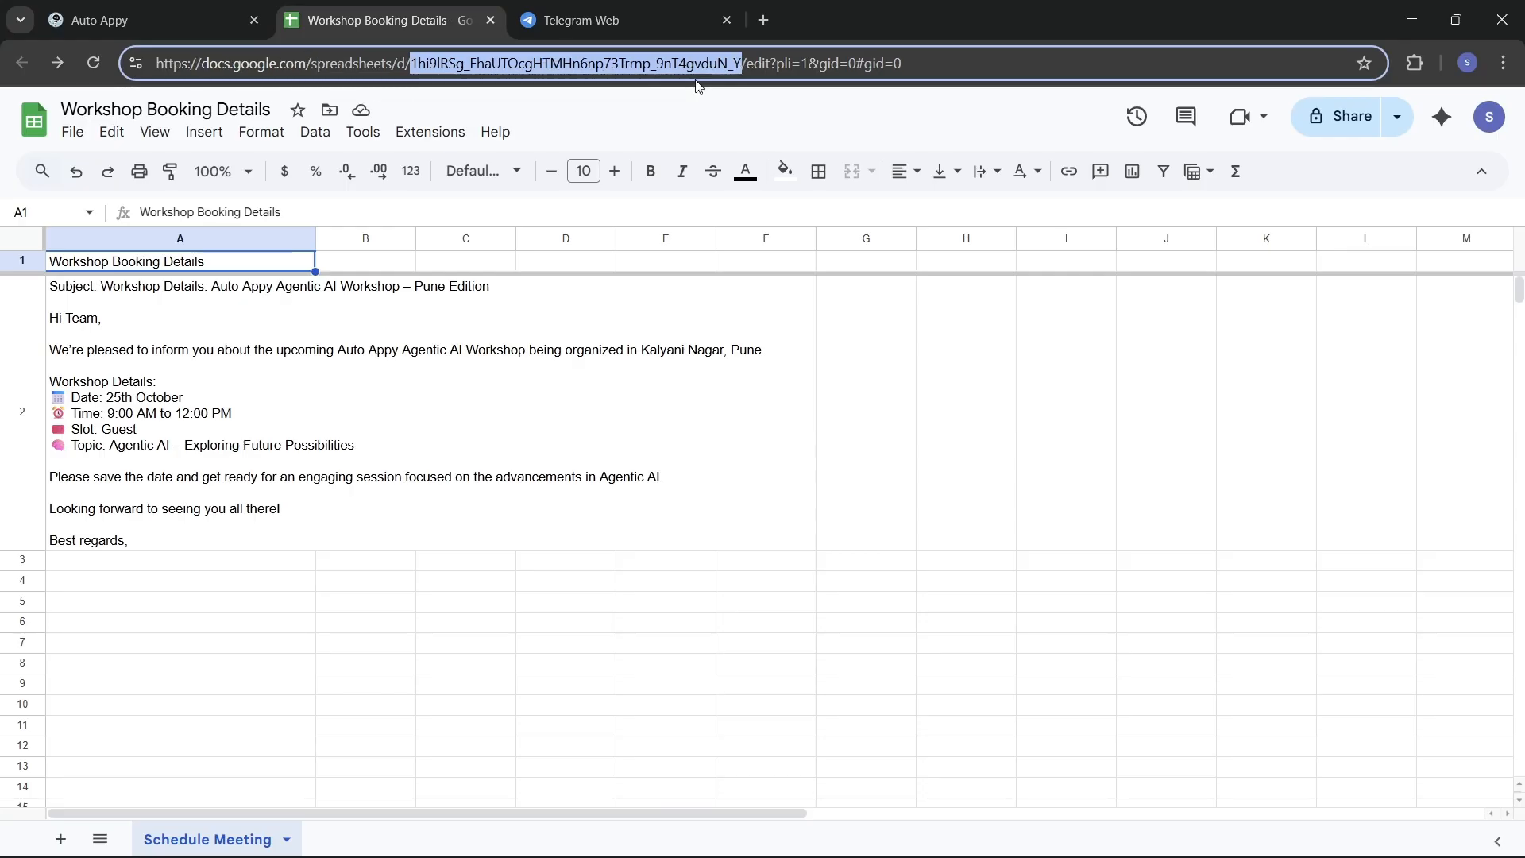
{"action": "left_click", "coordinate": [125, 9]}
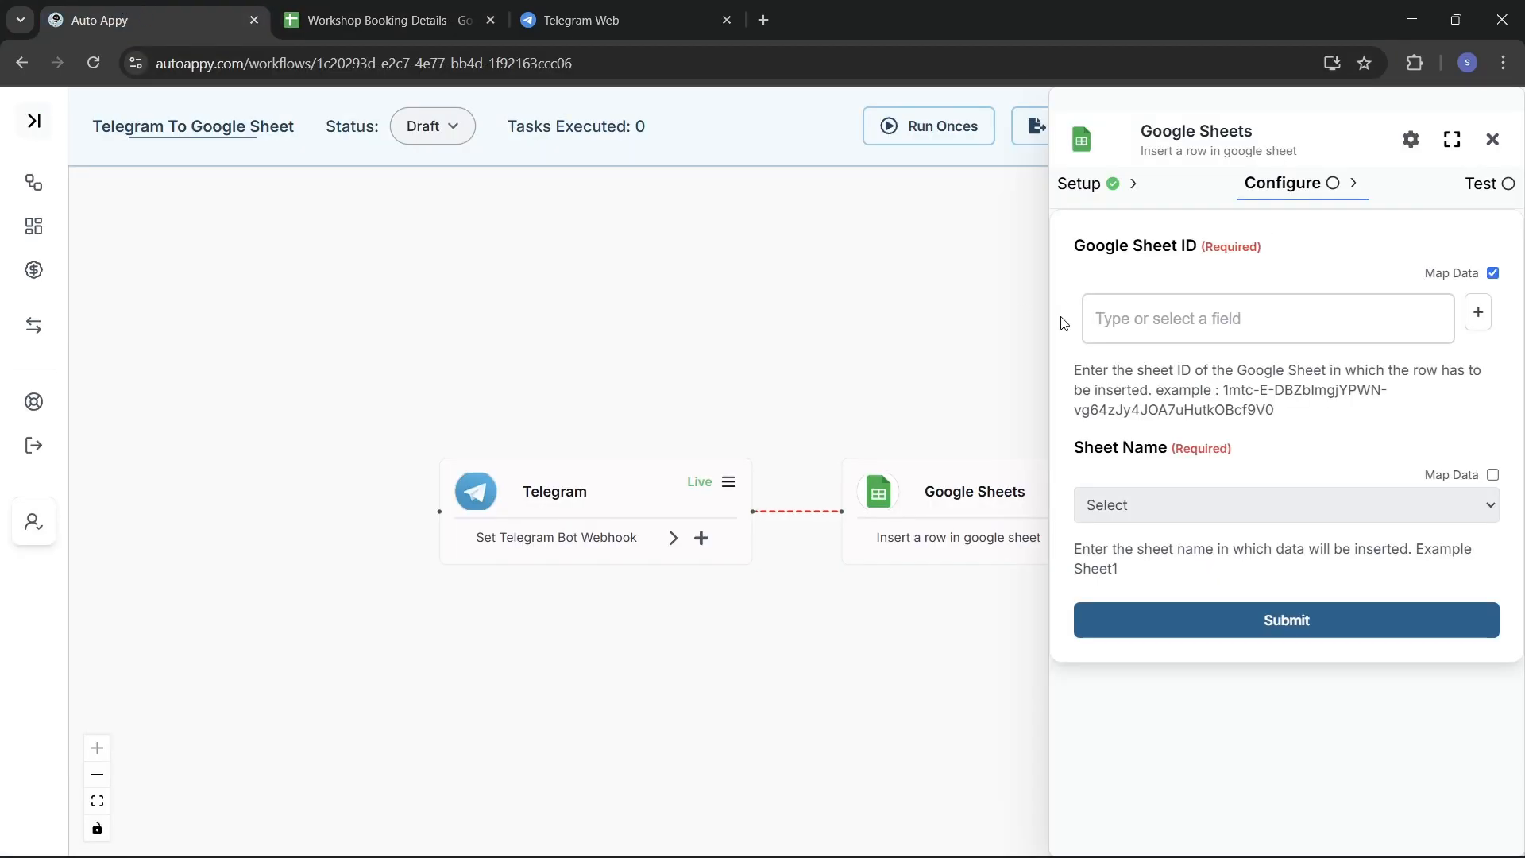
{"action": "left_click", "coordinate": [1216, 324]}
{"action": "key", "text": "ctrl+v"}
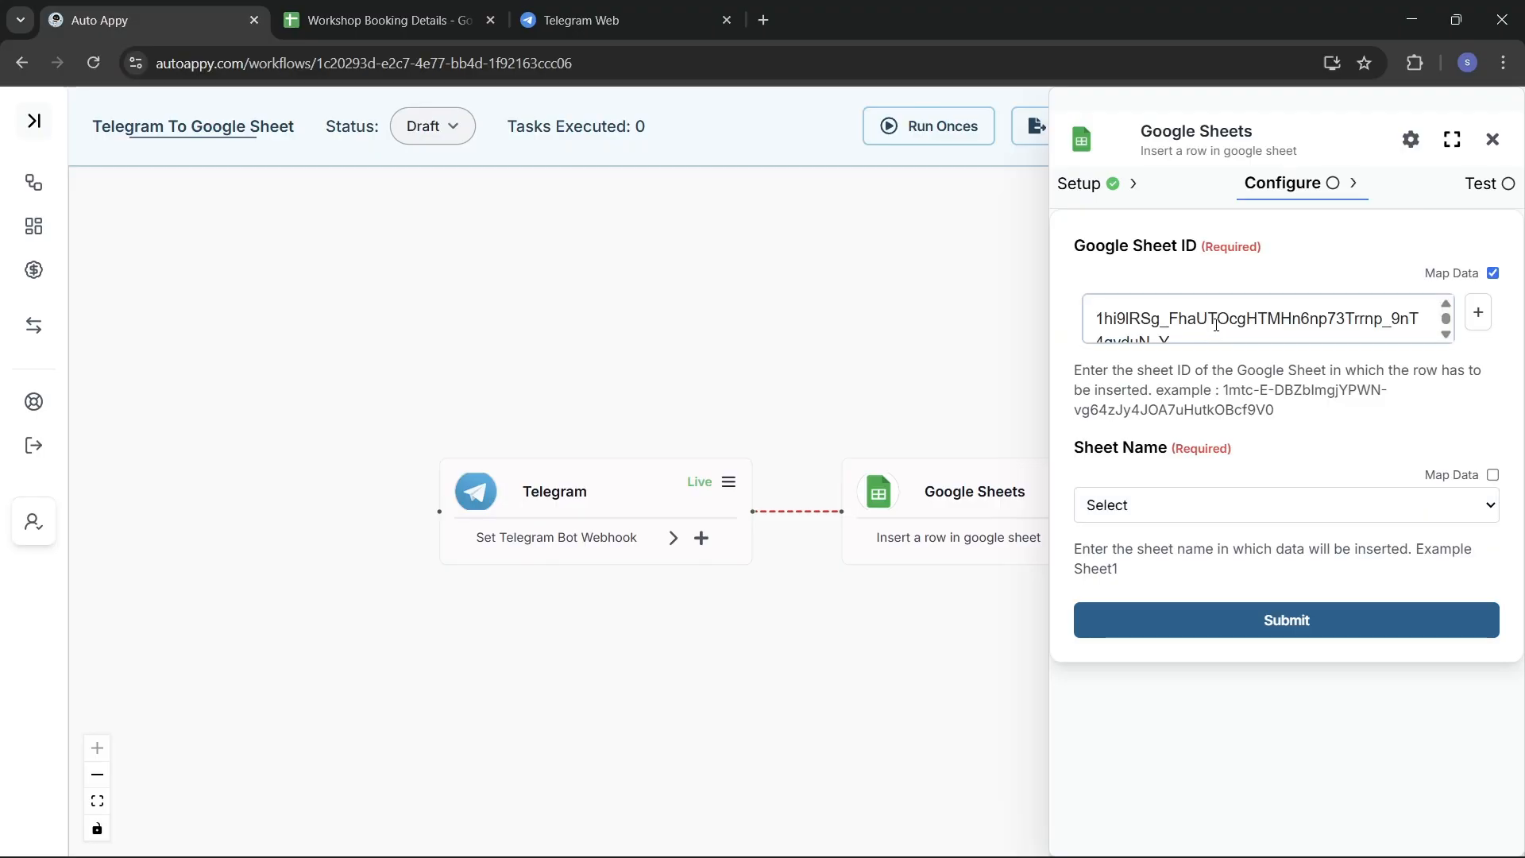
{"action": "left_click", "coordinate": [1379, 419]}
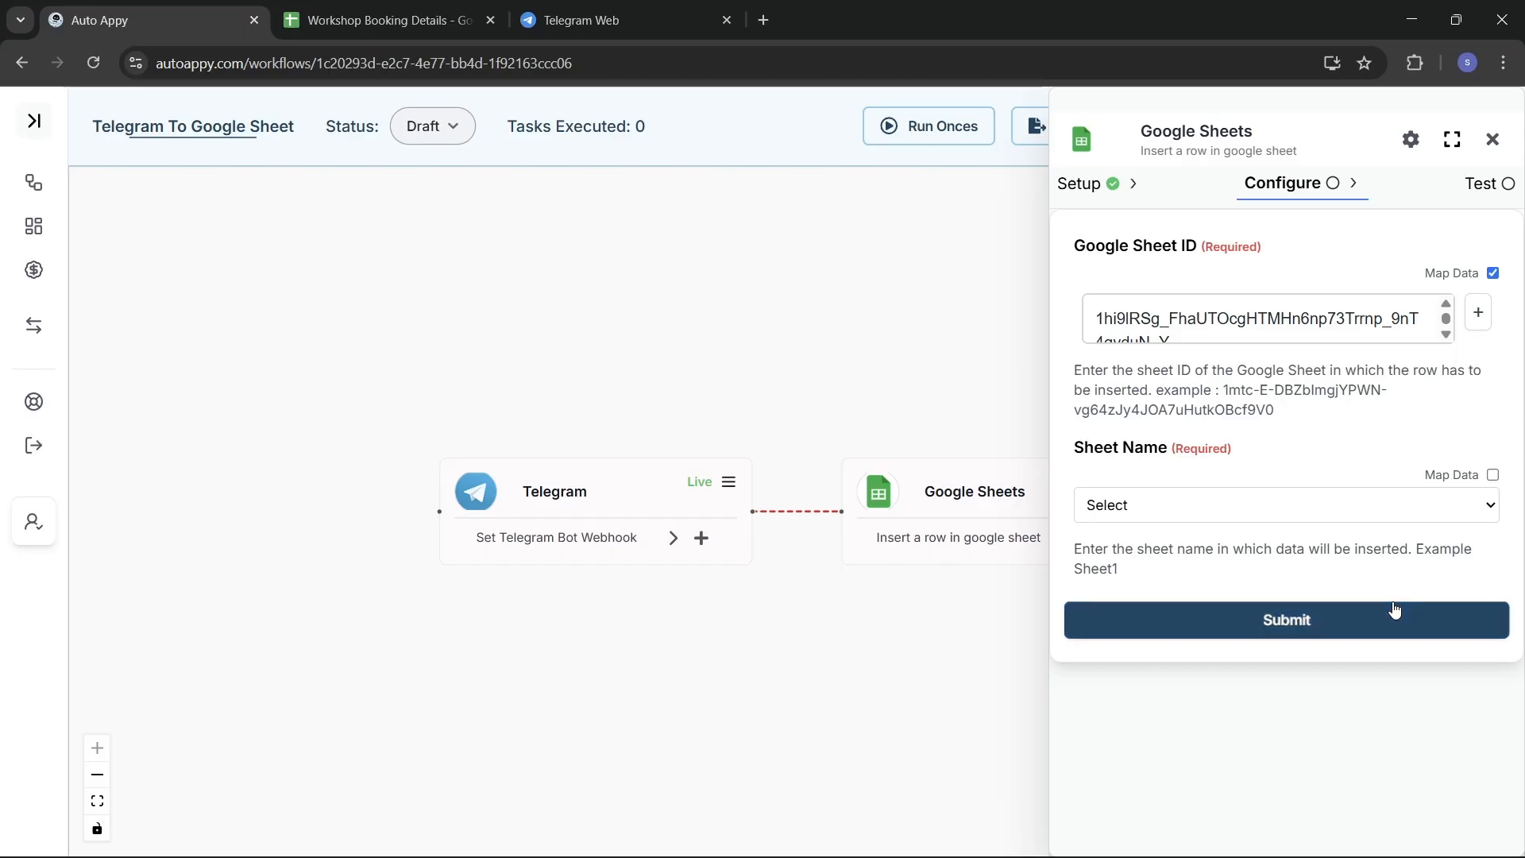
Choose Schedule Meeting as the sheet name and check the column header in the Workshop Booking Details spreadsheet
{"action": "left_click", "coordinate": [1319, 514]}
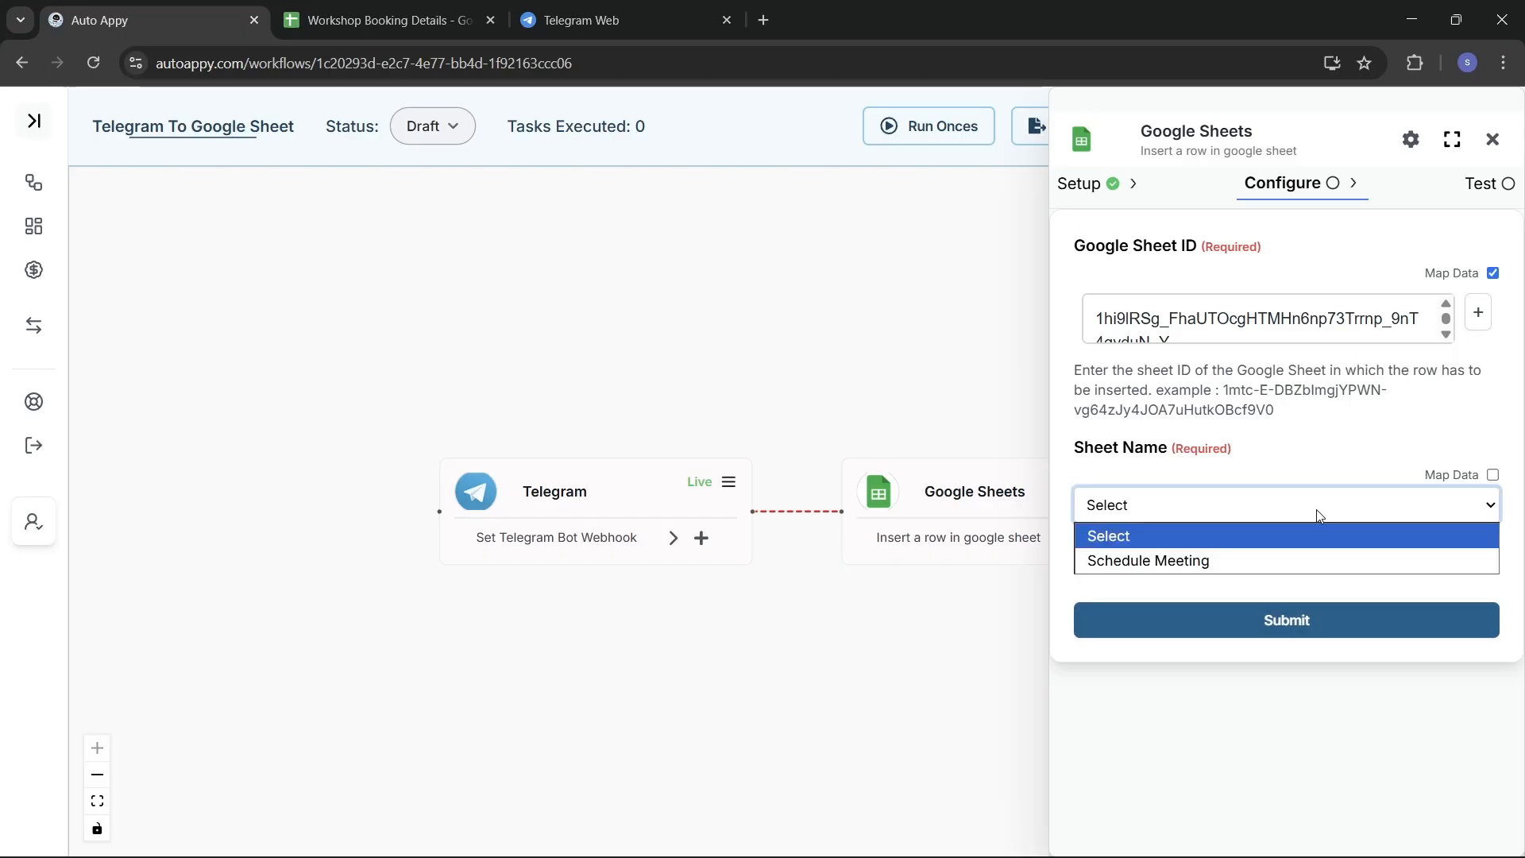
{"action": "left_click", "coordinate": [1221, 558]}
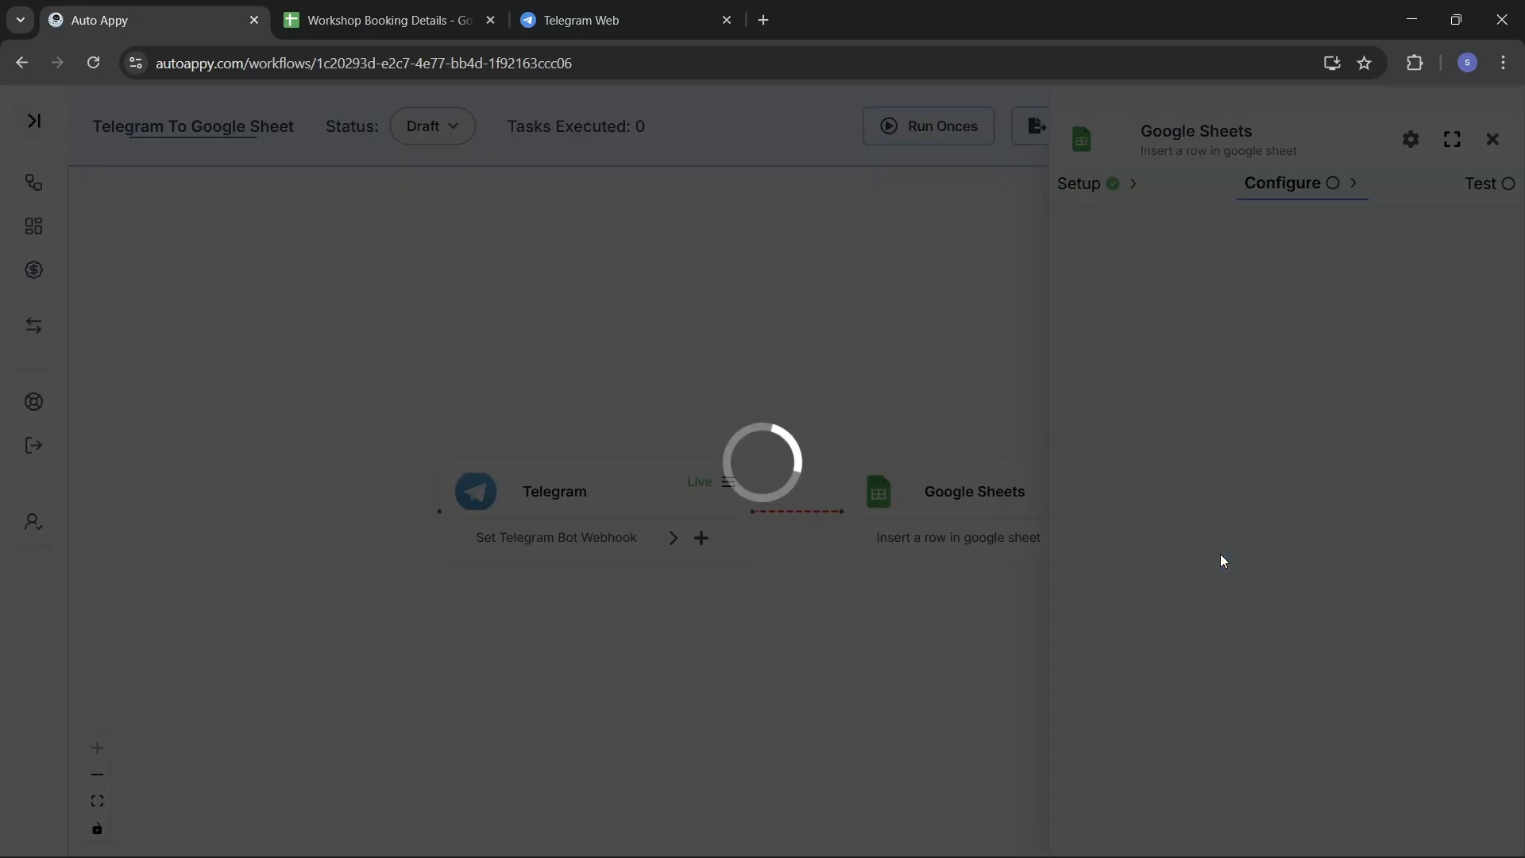
{"action": "left_click", "coordinate": [440, 10]}
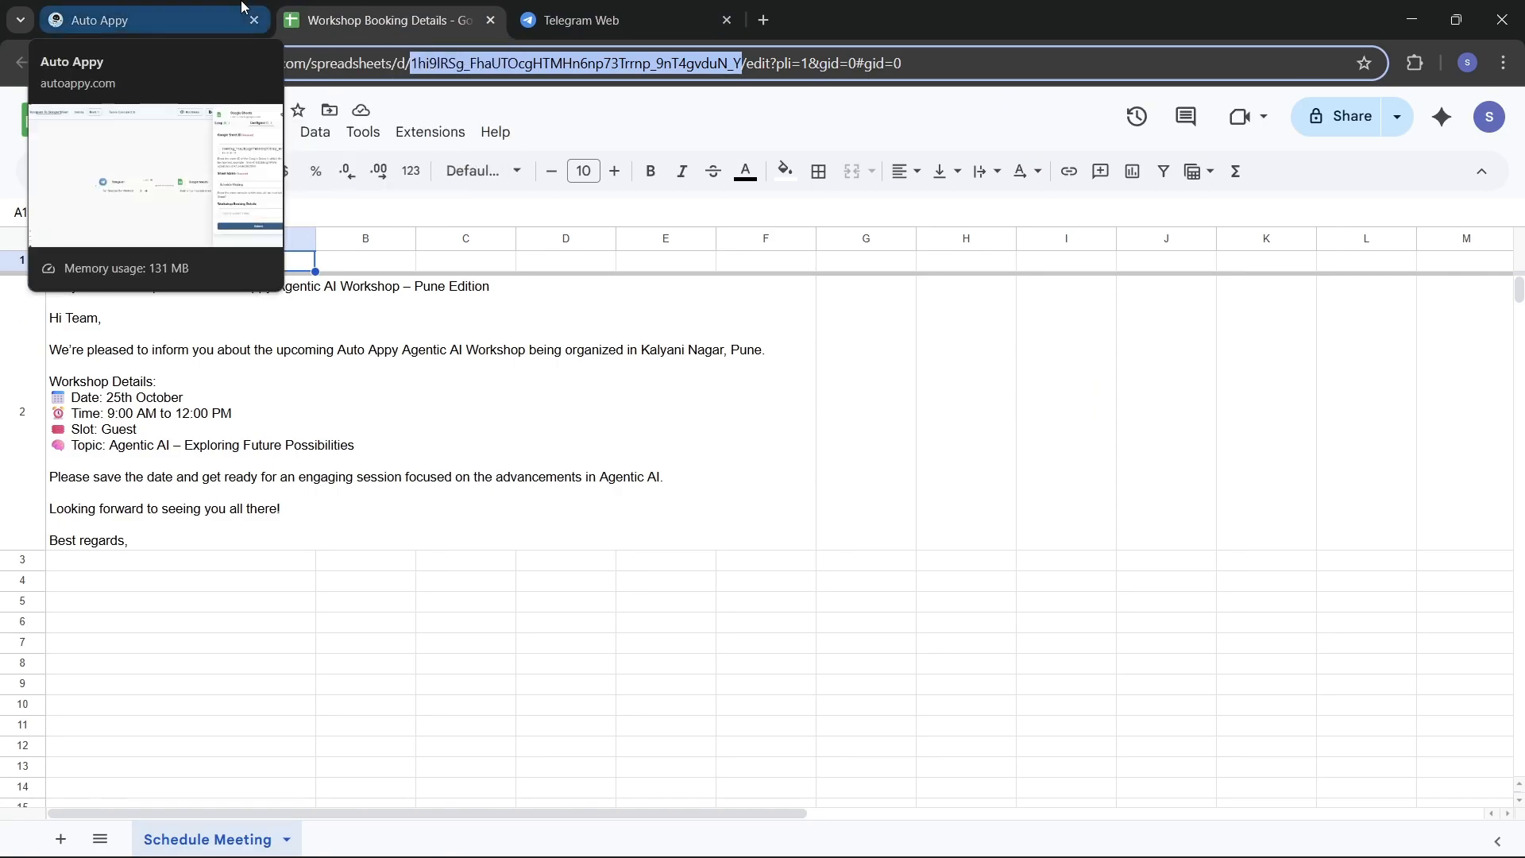
{"action": "left_click", "coordinate": [179, 9]}
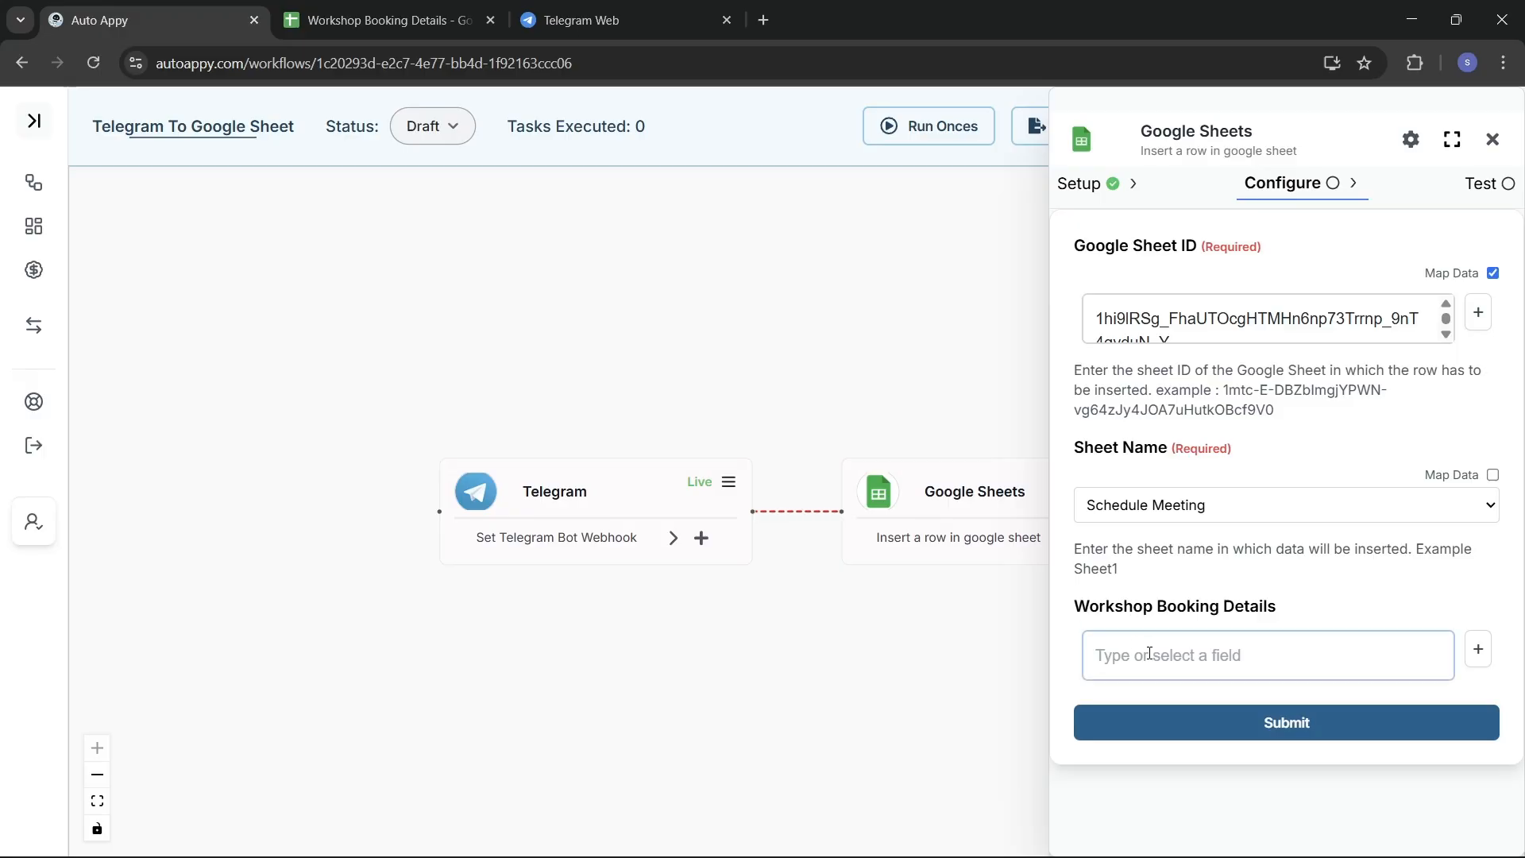
Map the Workshop Booking Details field to Telegram's Message.text and submit the Google Sheets node configuration
{"action": "left_click", "coordinate": [1476, 660]}
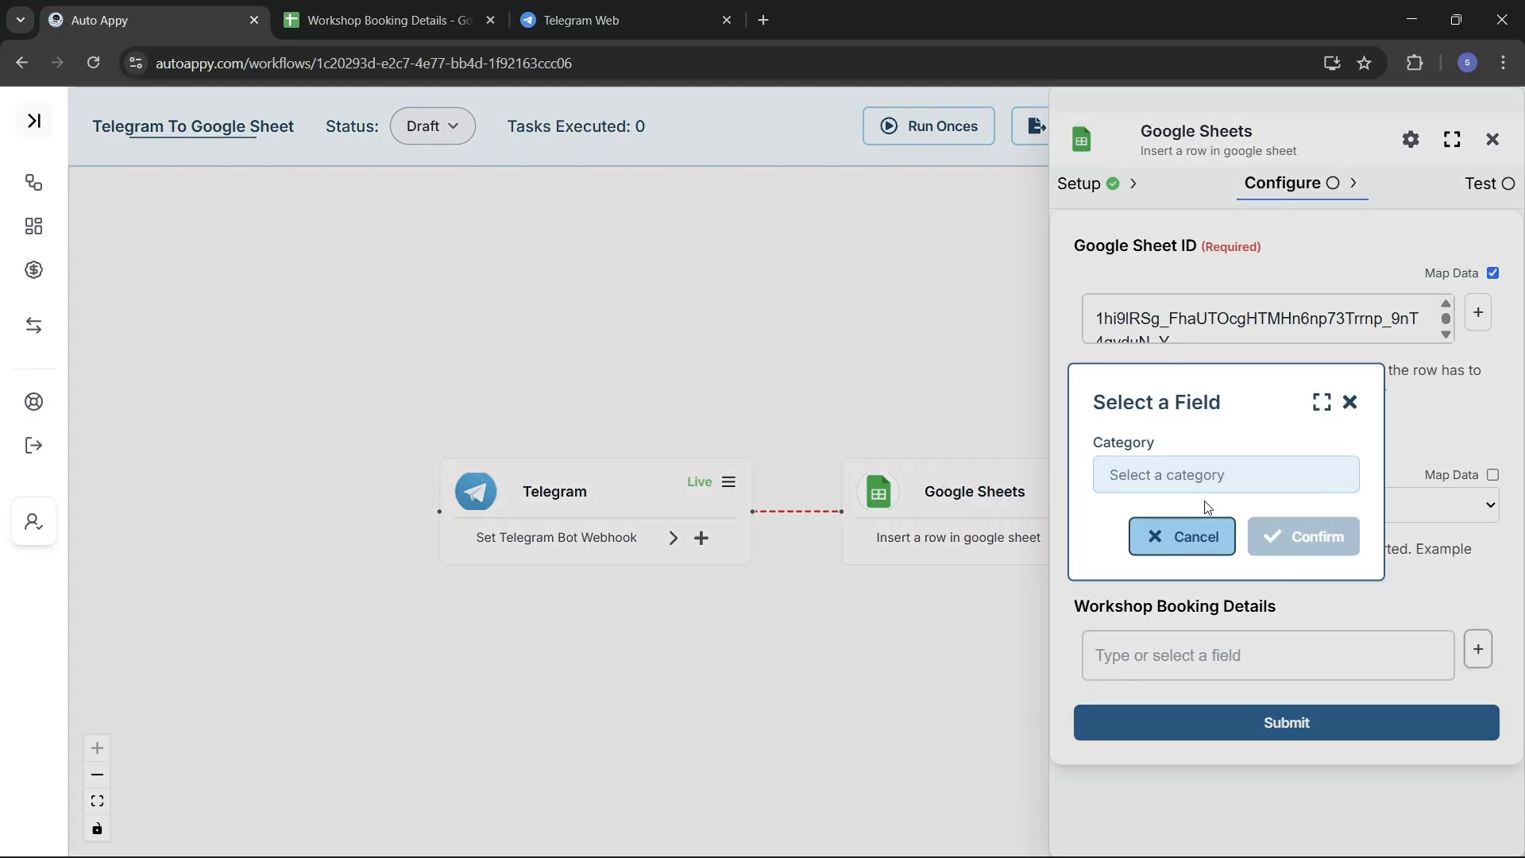
{"action": "left_click", "coordinate": [1189, 480]}
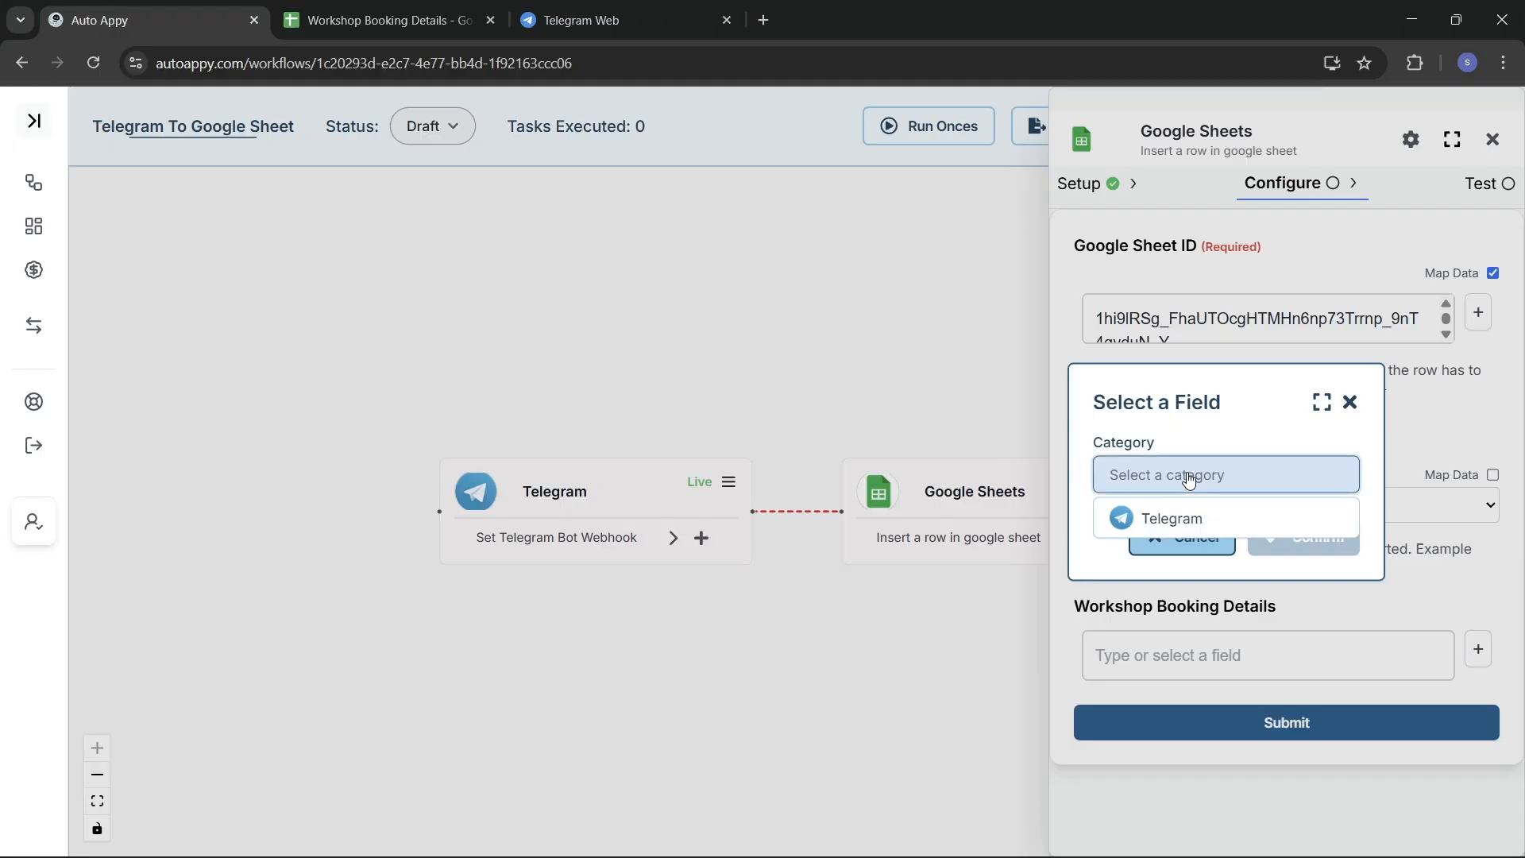
{"action": "left_click", "coordinate": [1198, 513]}
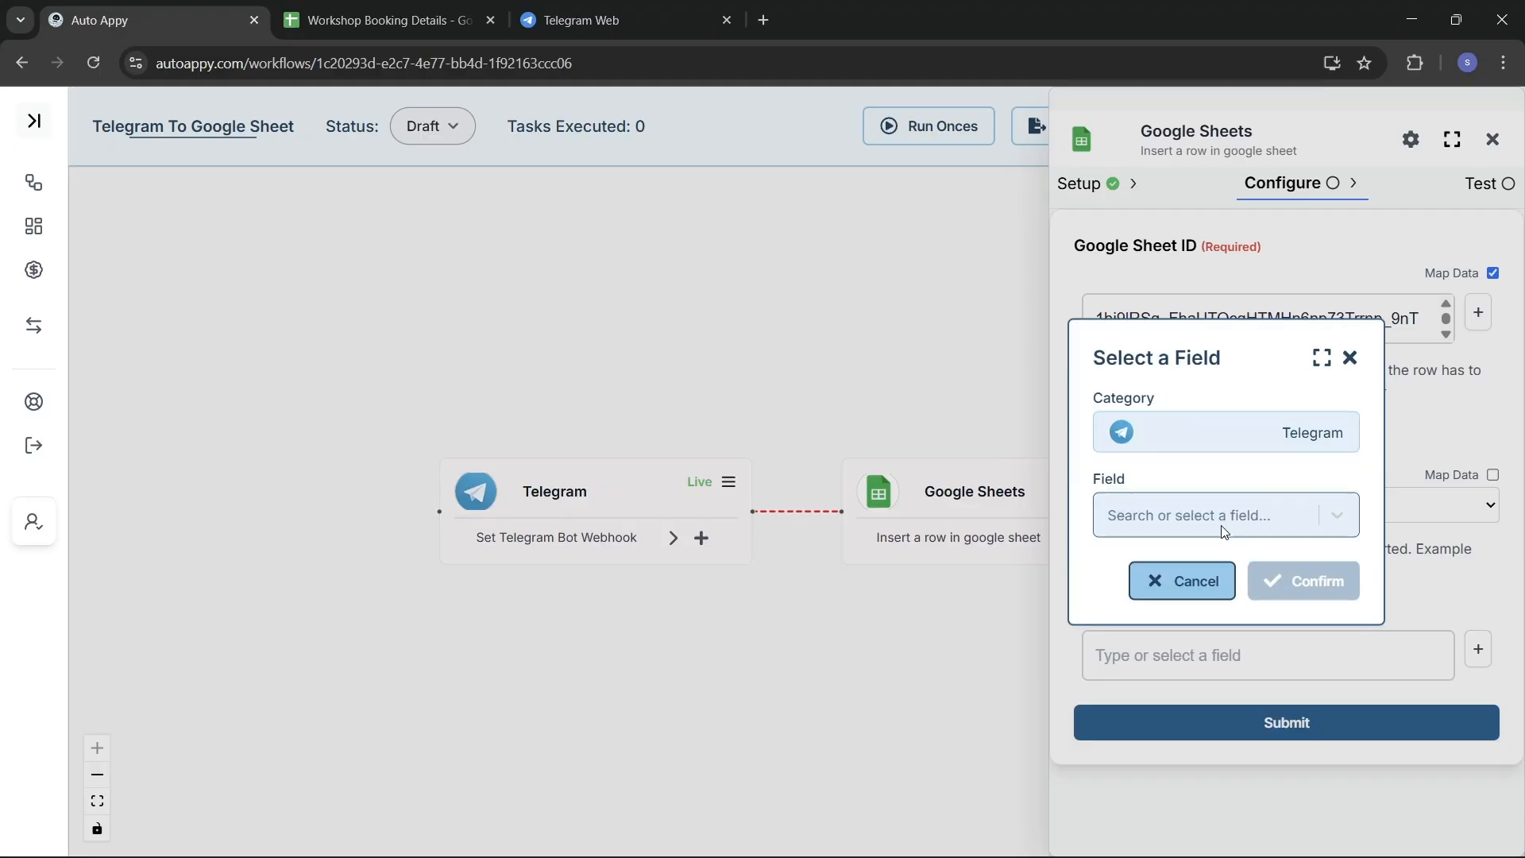
{"action": "left_click", "coordinate": [1245, 531]}
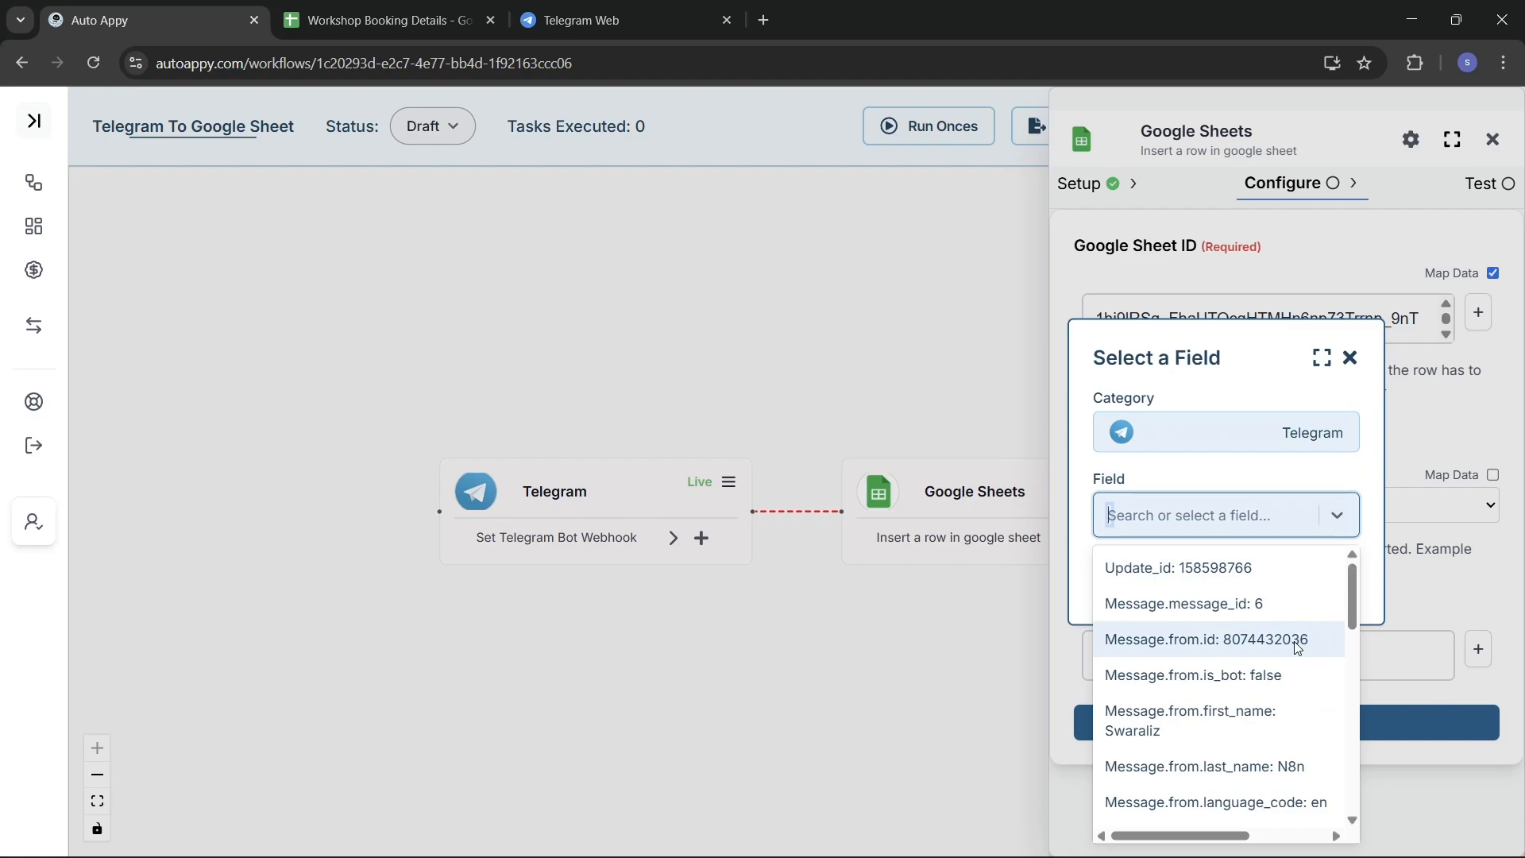
{"action": "scroll", "coordinate": [1295, 643], "scroll_direction": "down", "scroll_amount": 5}
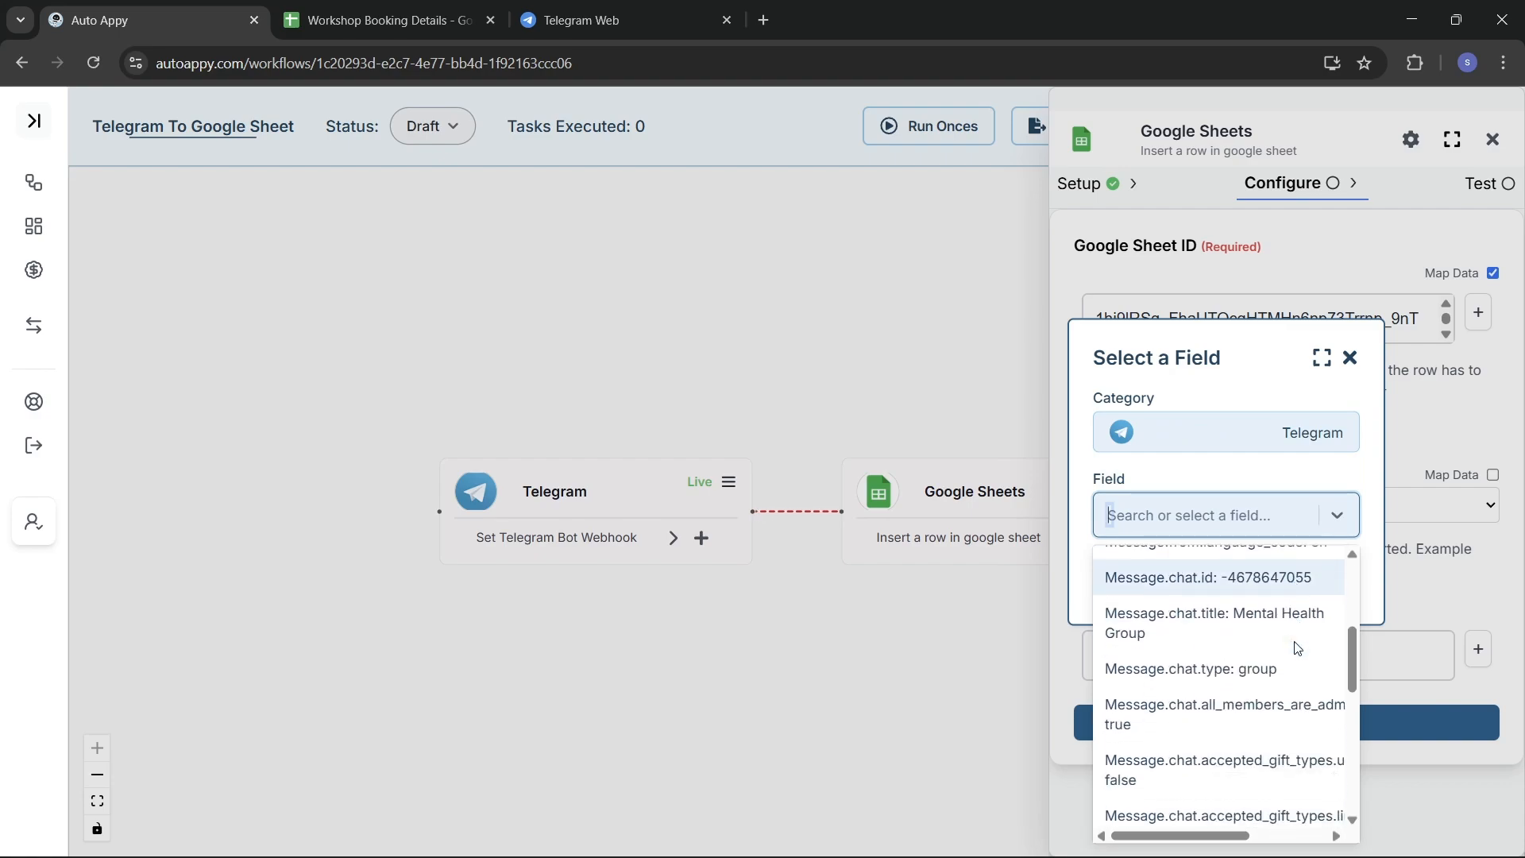
{"action": "scroll", "coordinate": [1294, 643], "scroll_direction": "down", "scroll_amount": 4}
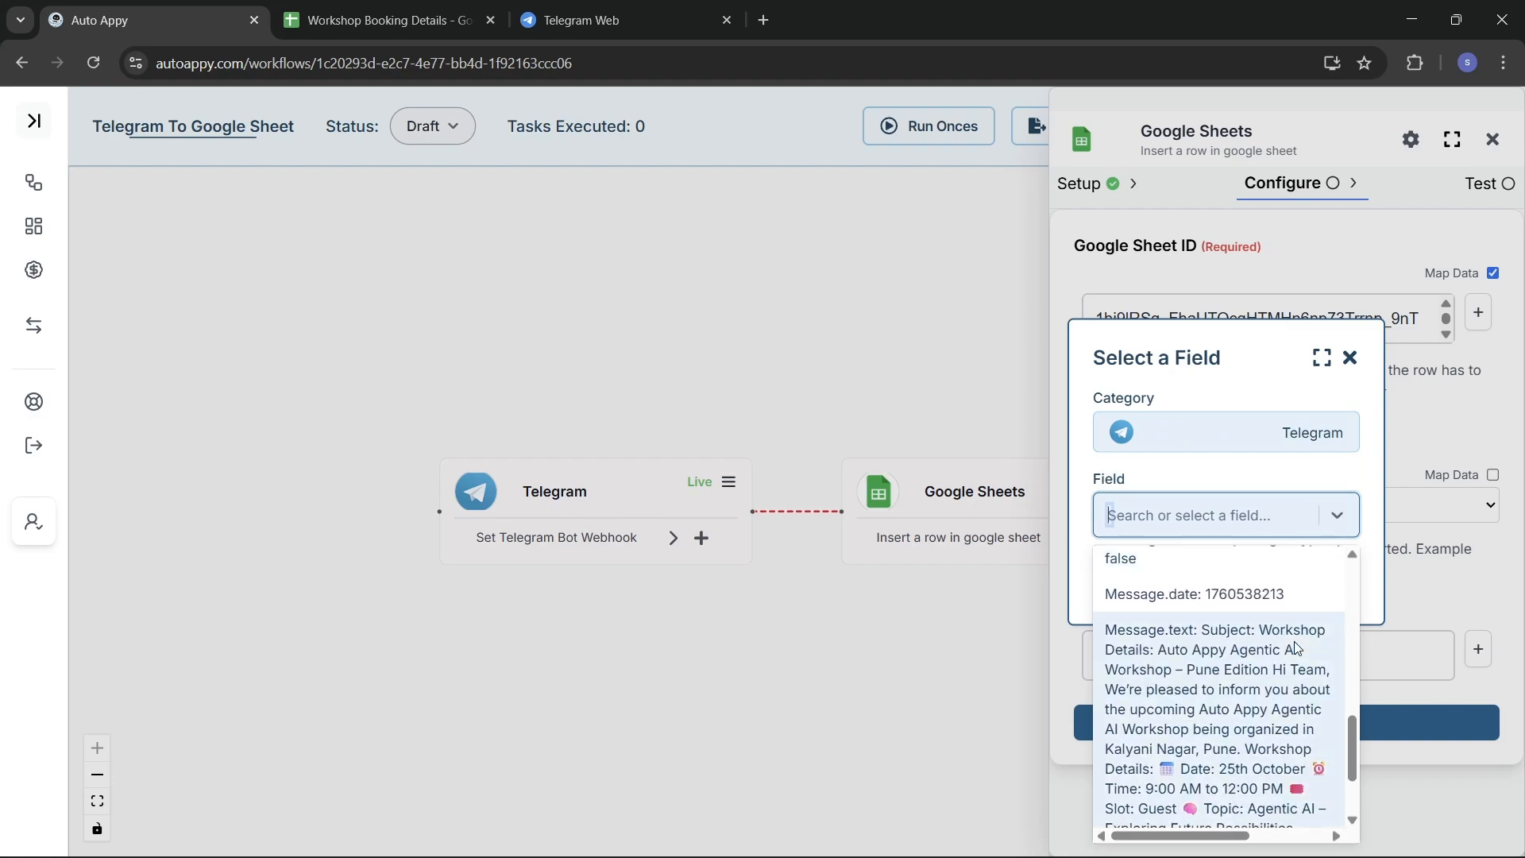
{"action": "scroll", "coordinate": [1296, 647], "scroll_direction": "down", "scroll_amount": 2}
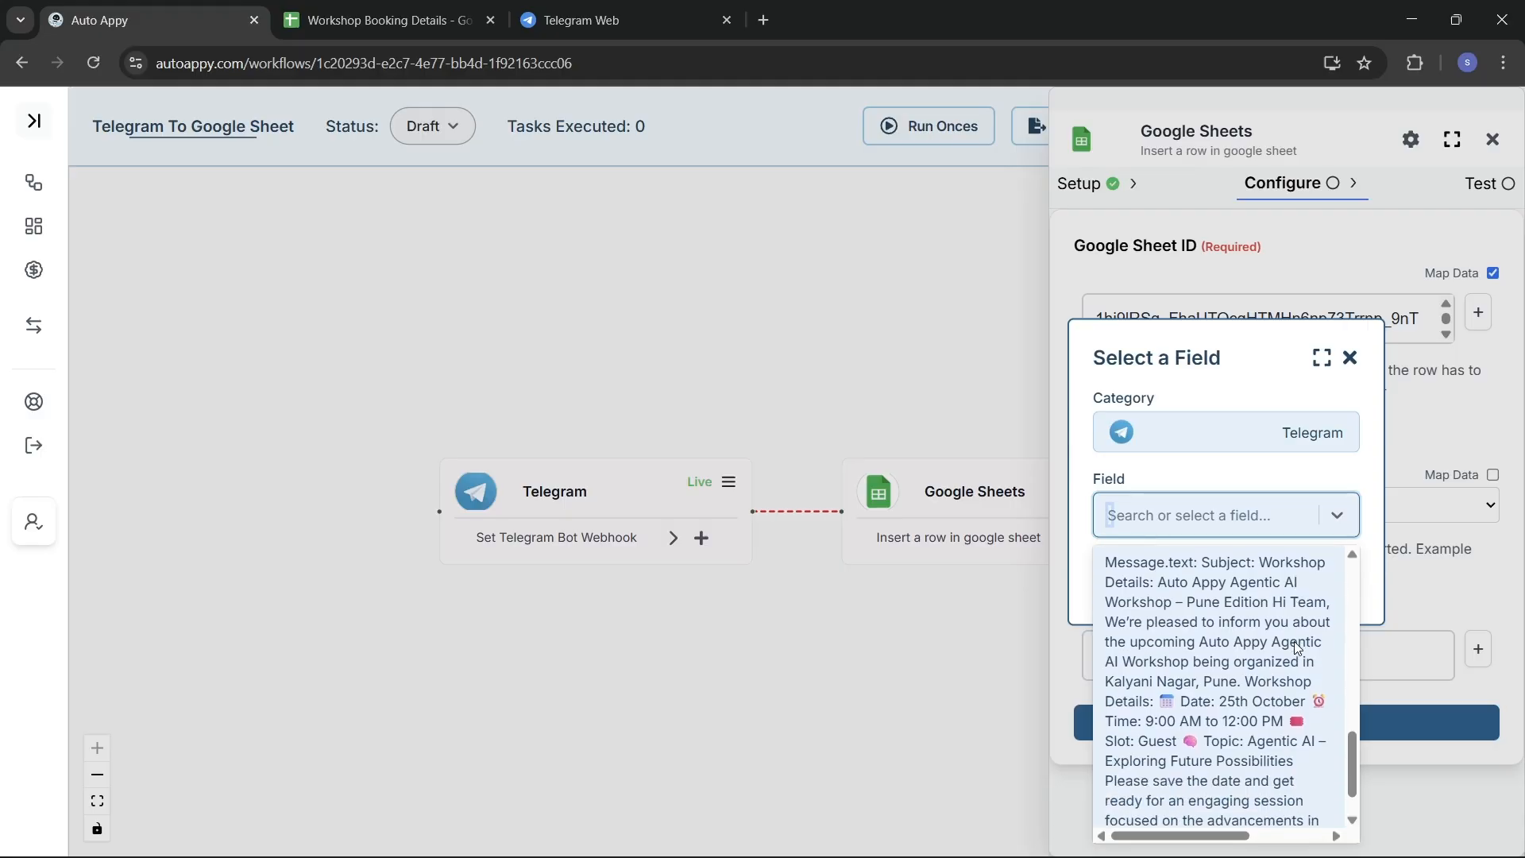
{"action": "left_click", "coordinate": [1239, 697]}
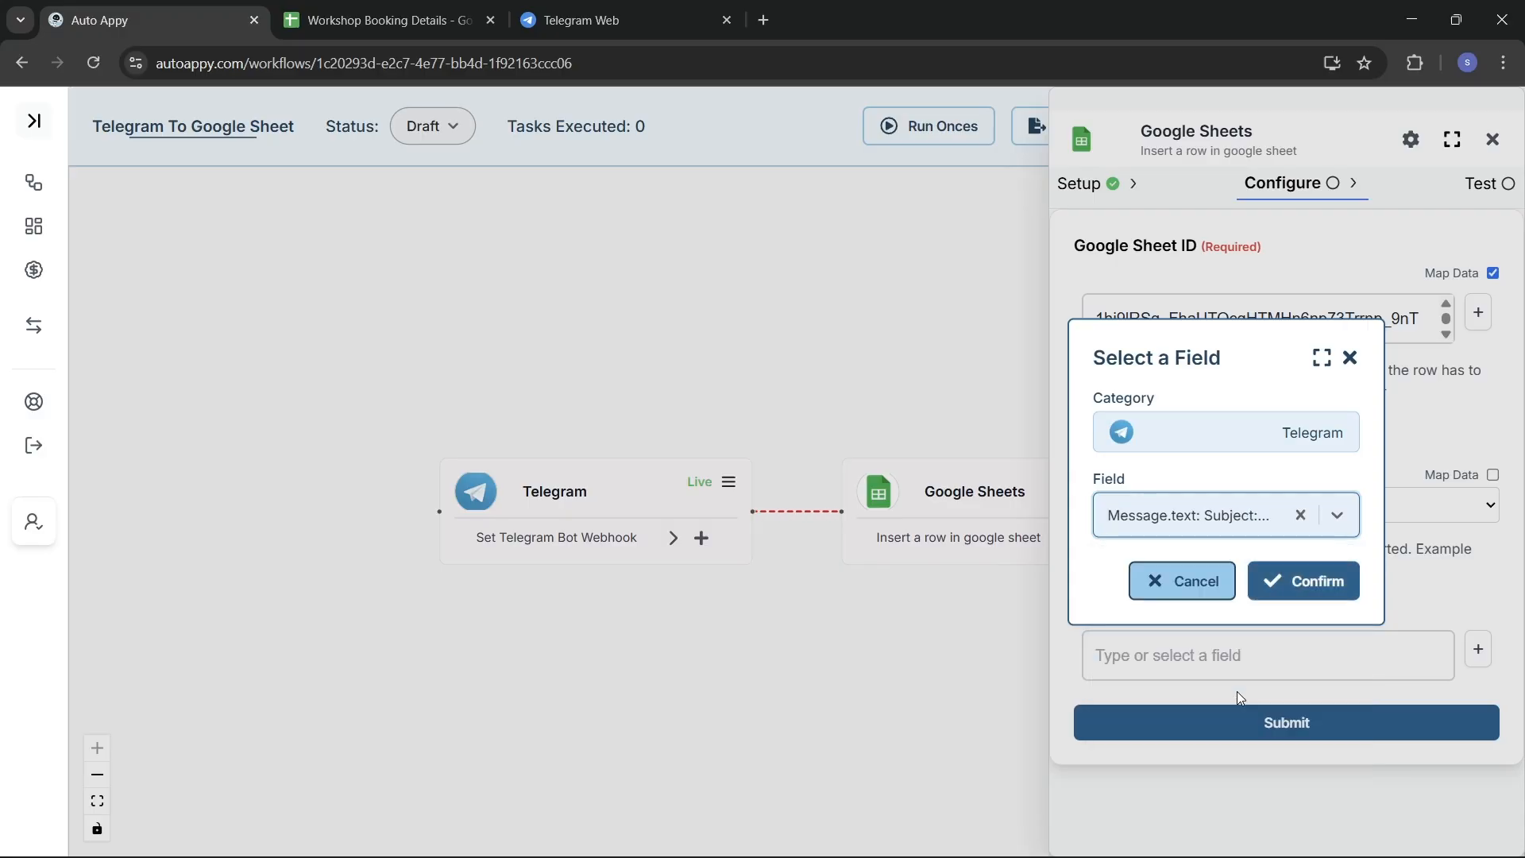
{"action": "left_click", "coordinate": [1268, 582]}
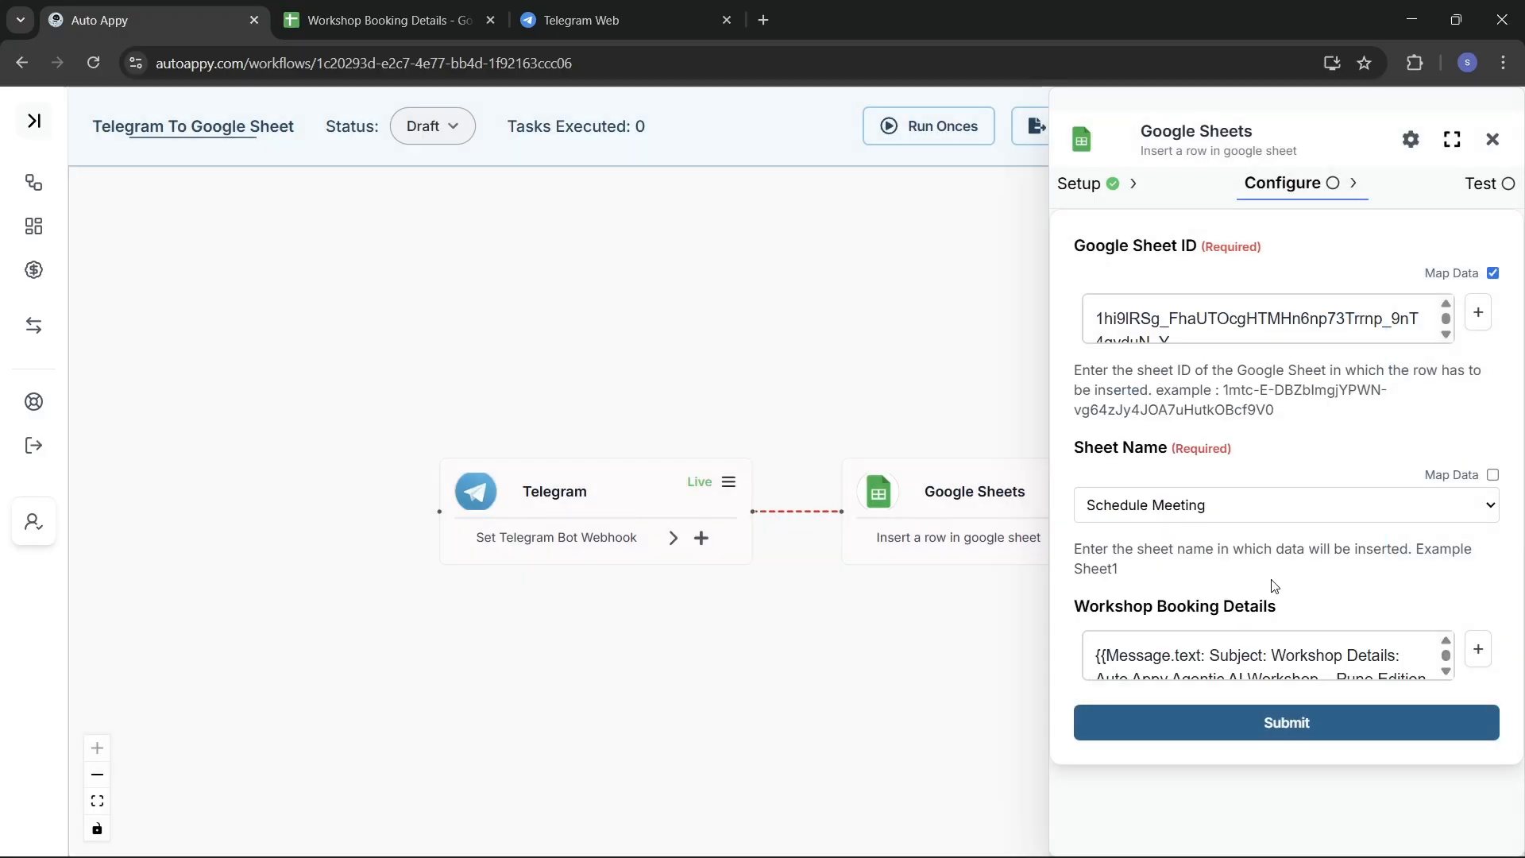
{"action": "left_click", "coordinate": [1307, 729]}
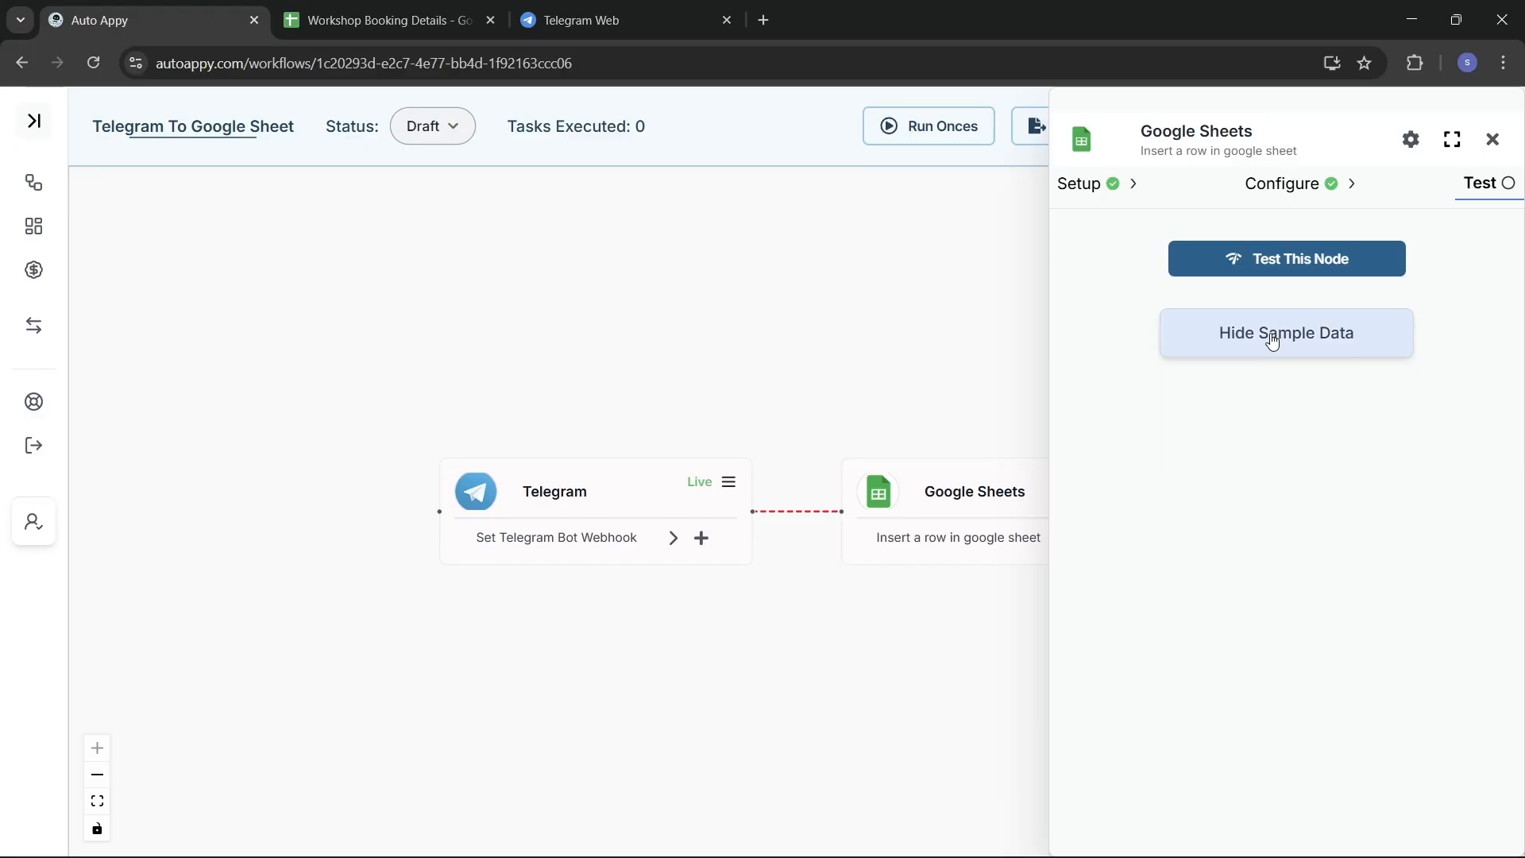
Test the Google Sheets node, display its sample data, and check the rows in the Workshop Booking Details spreadsheet
{"action": "left_click", "coordinate": [1277, 261]}
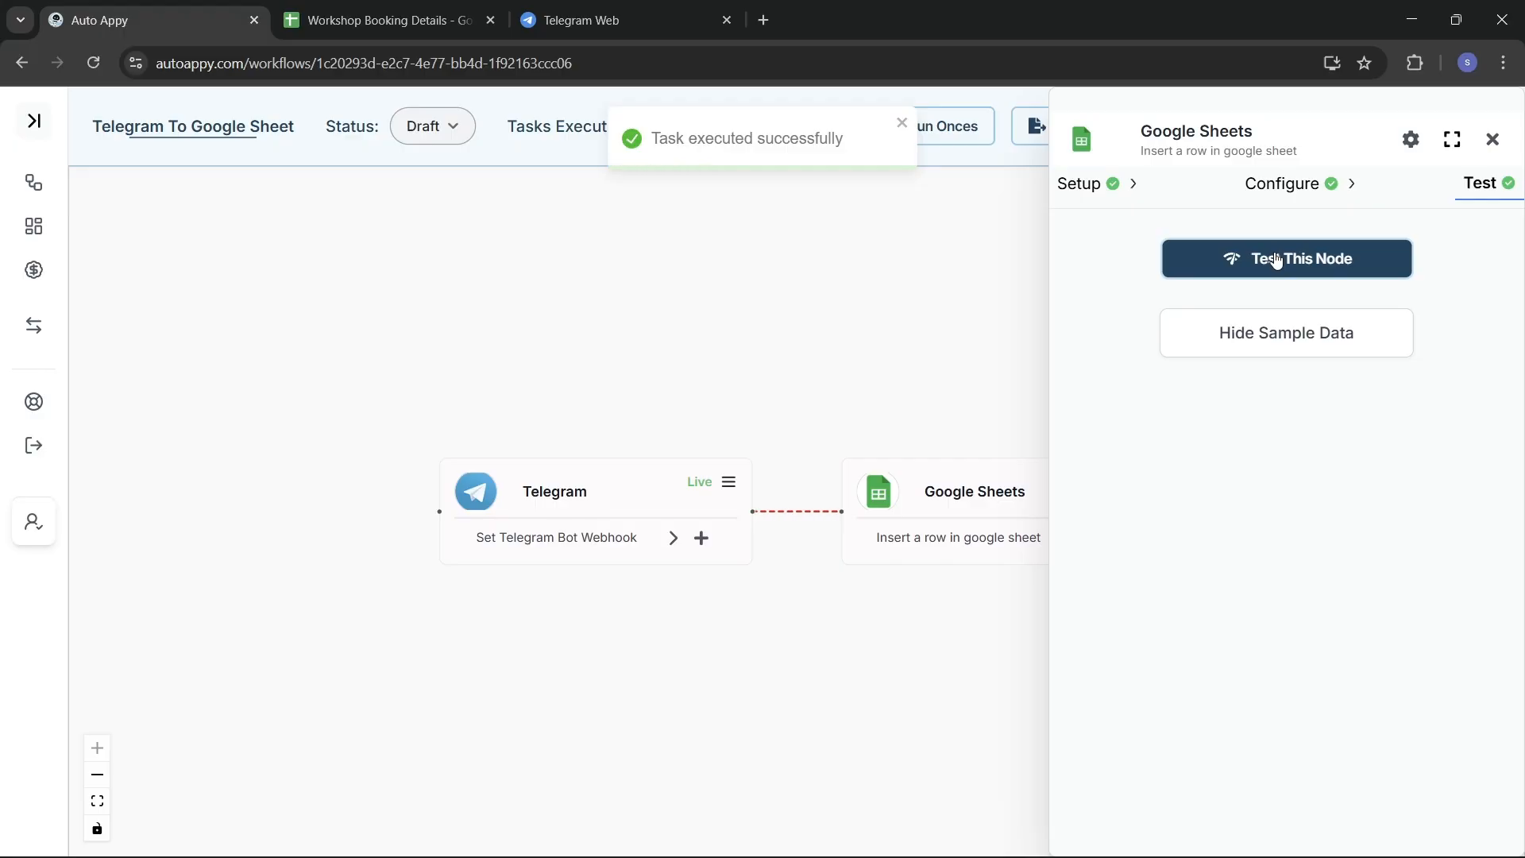
{"action": "left_click", "coordinate": [1308, 351]}
{"action": "left_click", "coordinate": [1308, 351]}
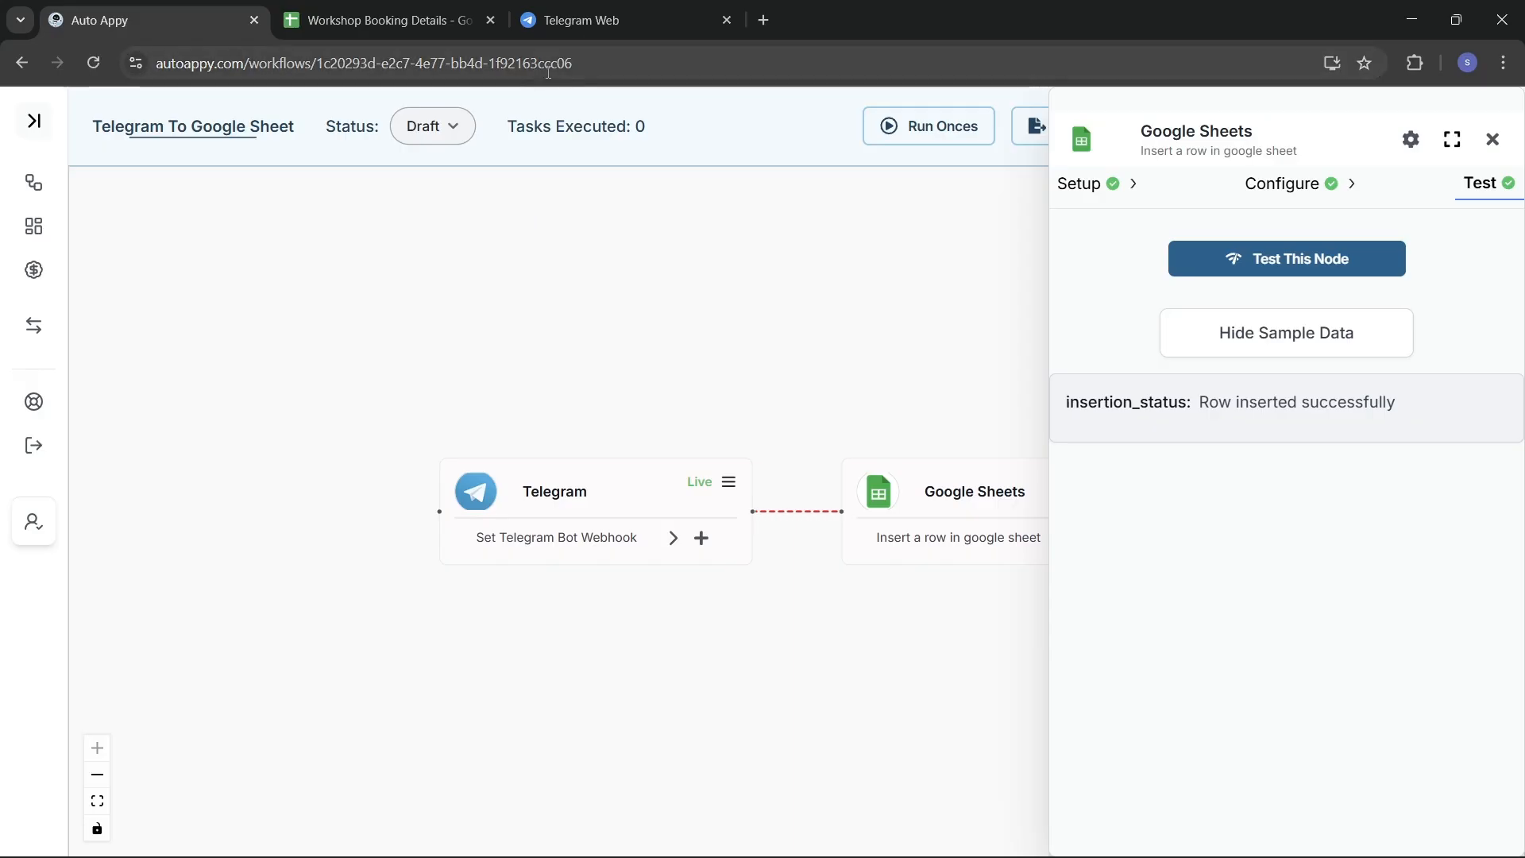
{"action": "left_click", "coordinate": [391, 10]}
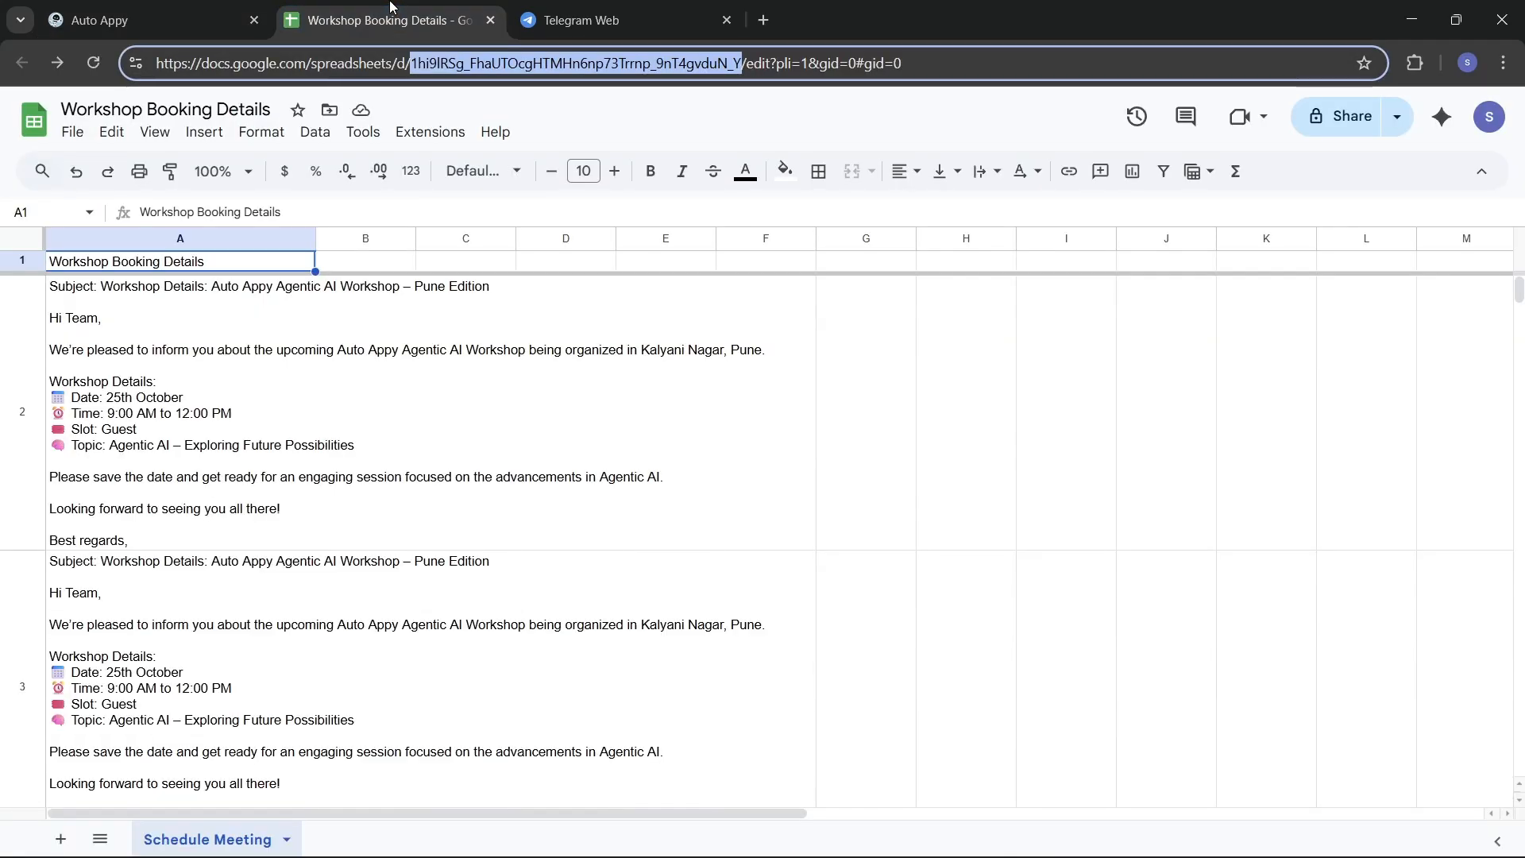
{"action": "scroll", "coordinate": [538, 601], "scroll_direction": "down", "scroll_amount": 3}
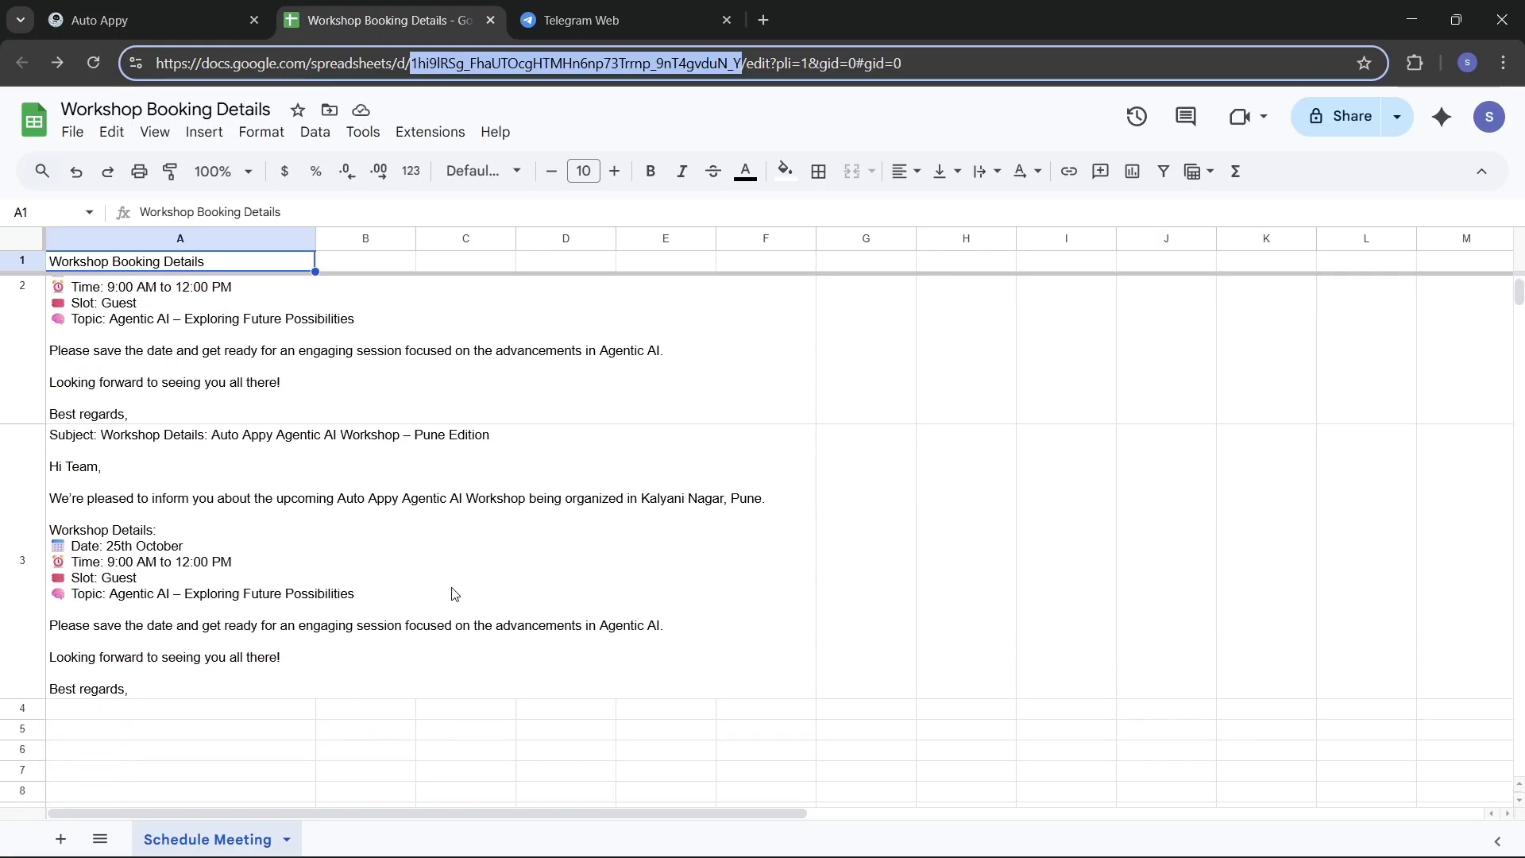
In Telegram Web, copy the latest workshop details message in Mental Health Group and send it again to the group
{"action": "left_click", "coordinate": [556, 23]}
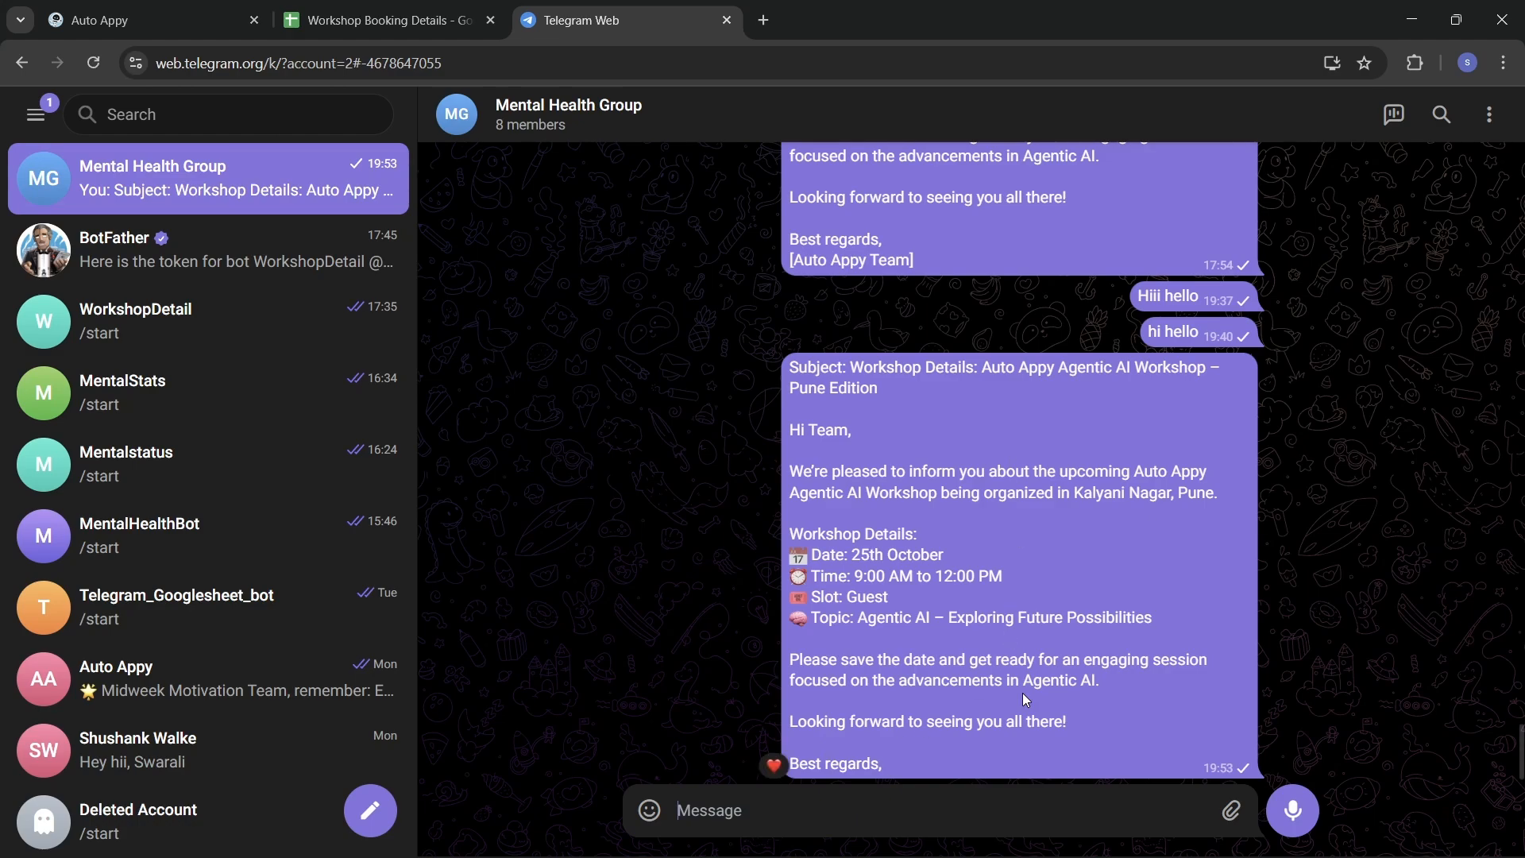
{"action": "scroll", "coordinate": [1026, 700], "scroll_direction": "up", "scroll_amount": 1}
{"action": "scroll", "coordinate": [1026, 700], "scroll_direction": "down", "scroll_amount": 1}
{"action": "left_click_drag", "start_coordinate": [794, 367], "coordinate": [1132, 840]}
{"action": "key", "text": "ctrl+c"}
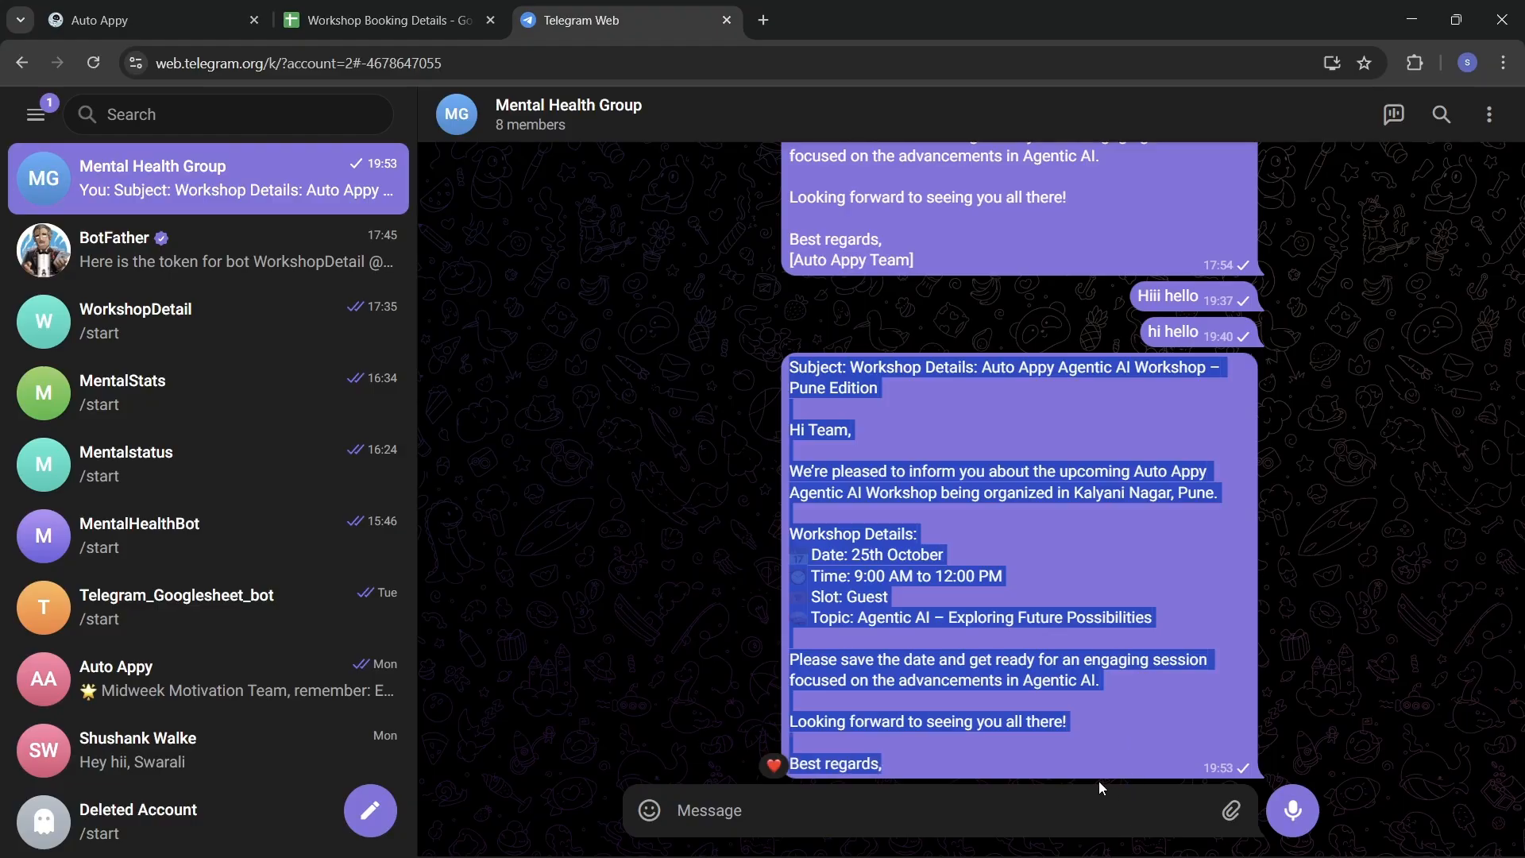
{"action": "left_click", "coordinate": [1077, 816]}
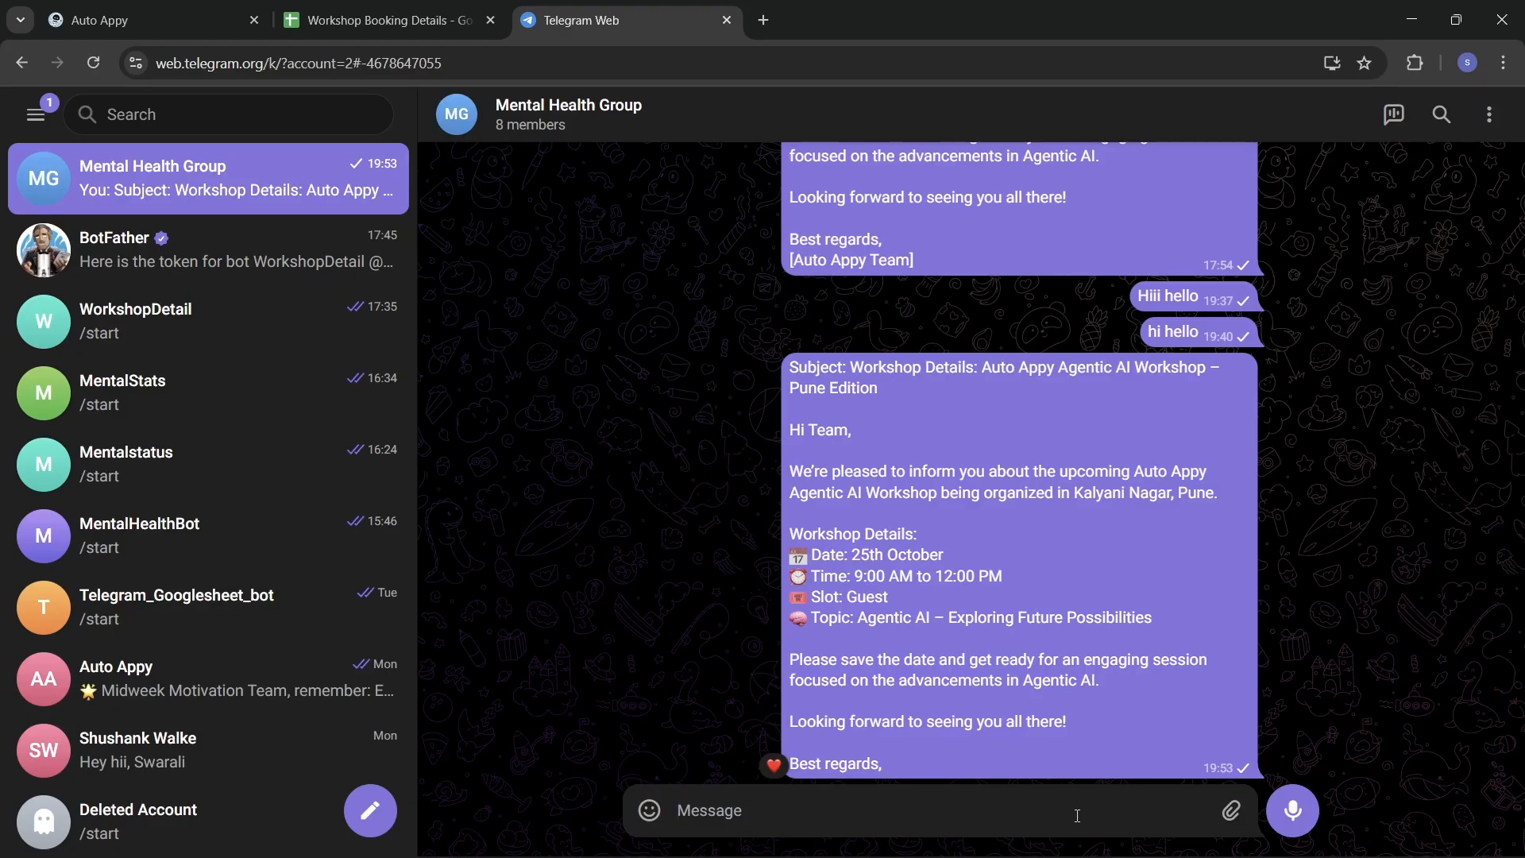
{"action": "key", "text": "ctrl+v"}
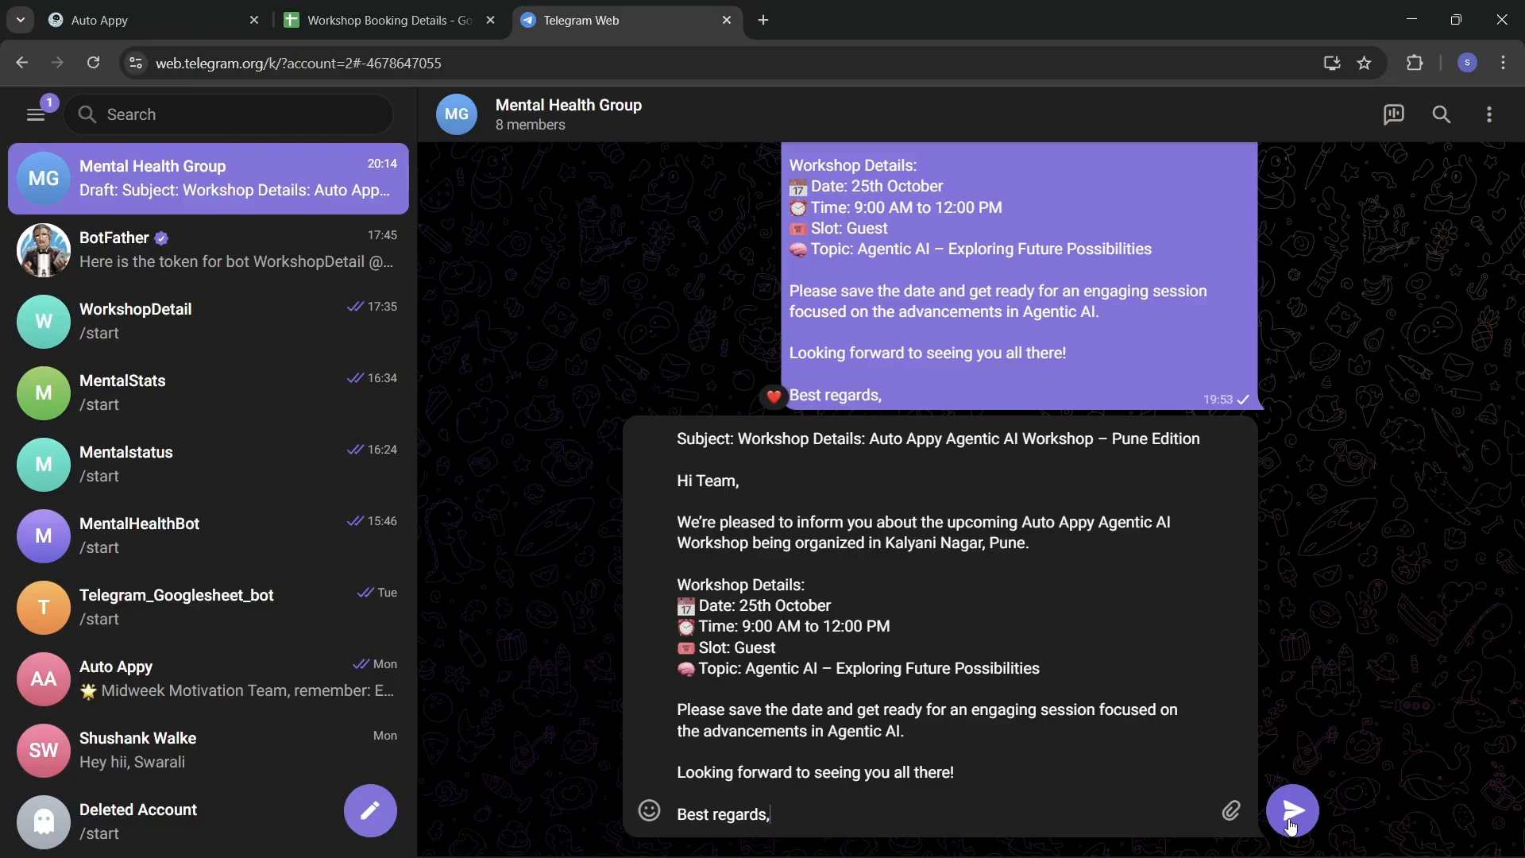
{"action": "left_click", "coordinate": [1291, 810]}
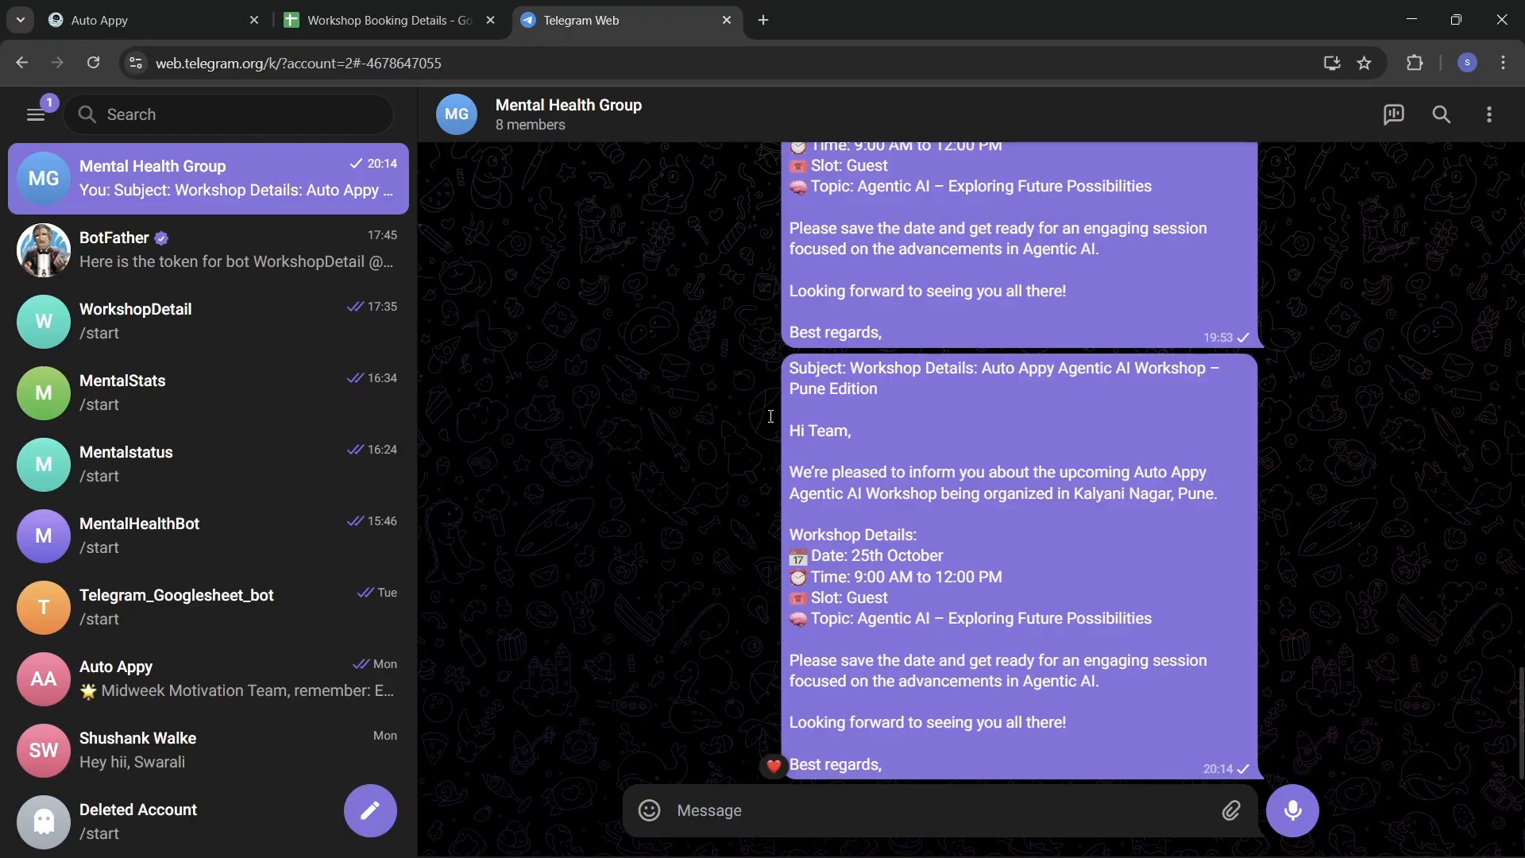
Check the Schedule Meeting sheet of the Workshop Booking Details spreadsheet for a row from the newly sent message
{"action": "left_click", "coordinate": [318, 7]}
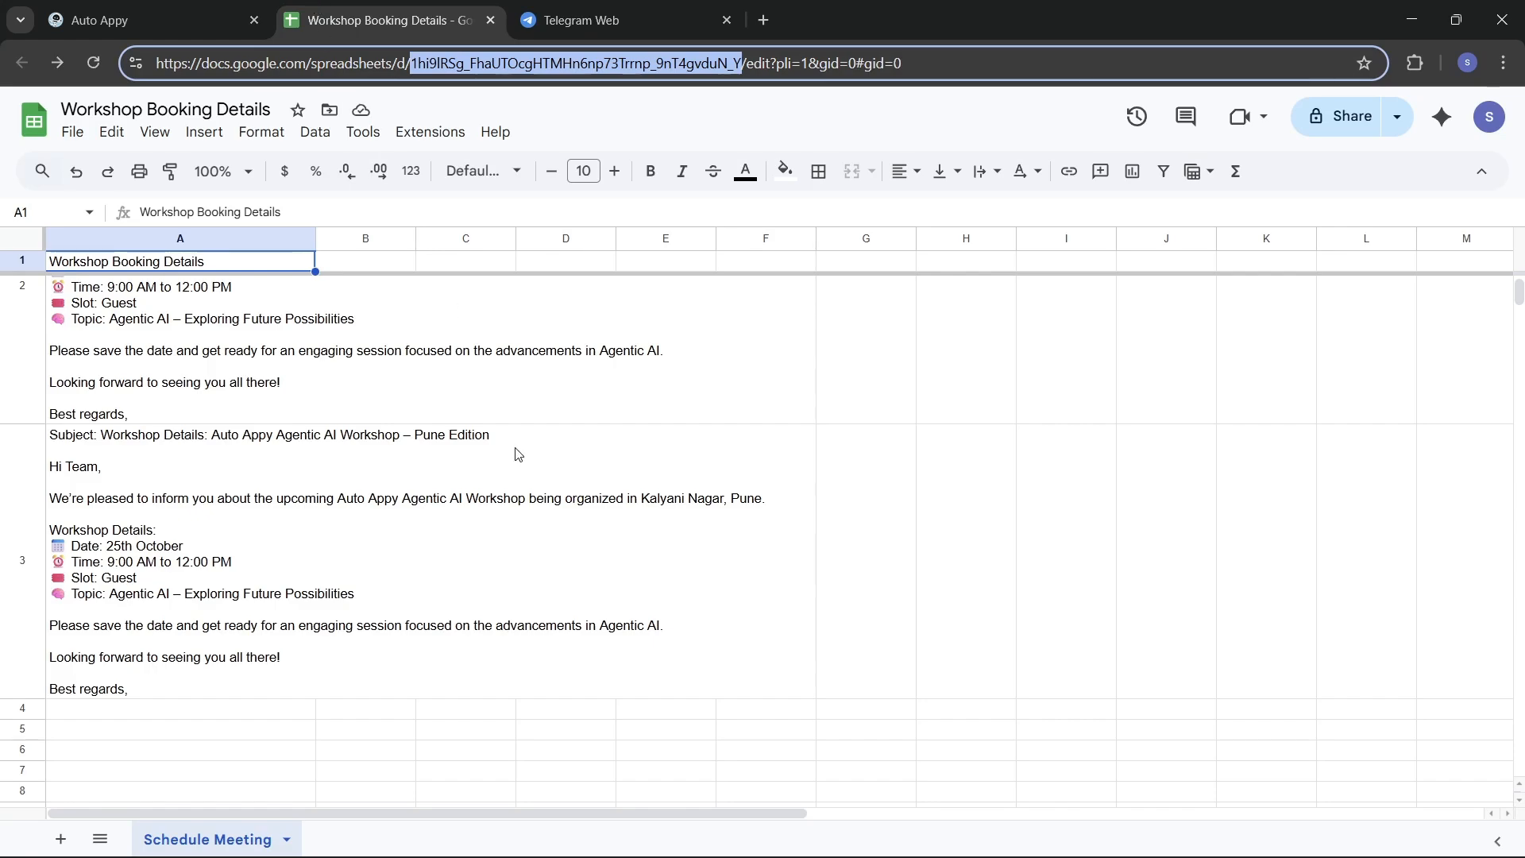
{"action": "scroll", "coordinate": [518, 454], "scroll_direction": "down", "scroll_amount": 1}
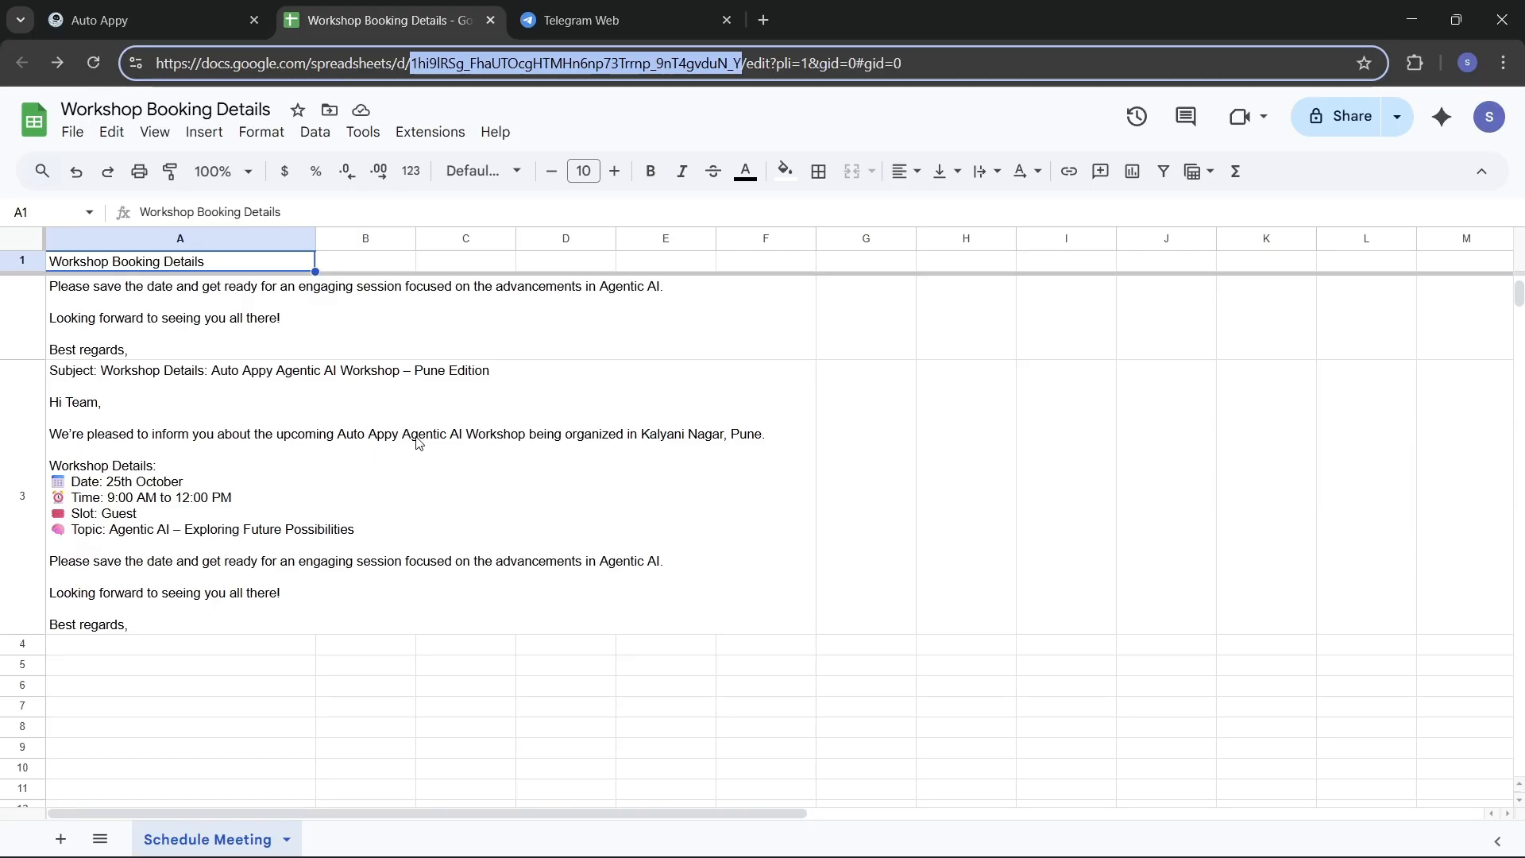
{"action": "scroll", "coordinate": [419, 443], "scroll_direction": "up", "scroll_amount": 2}
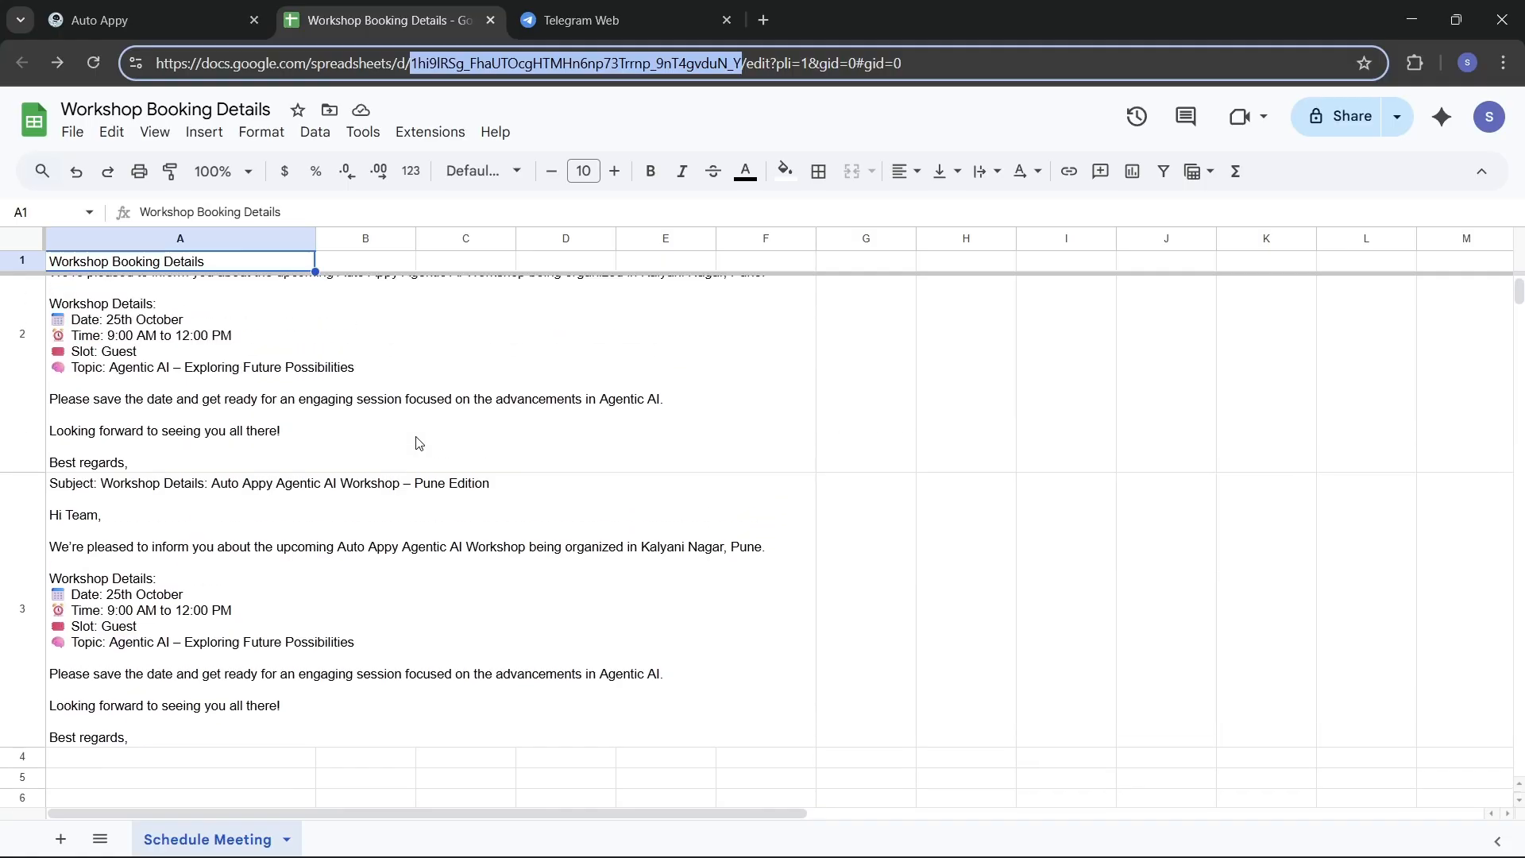